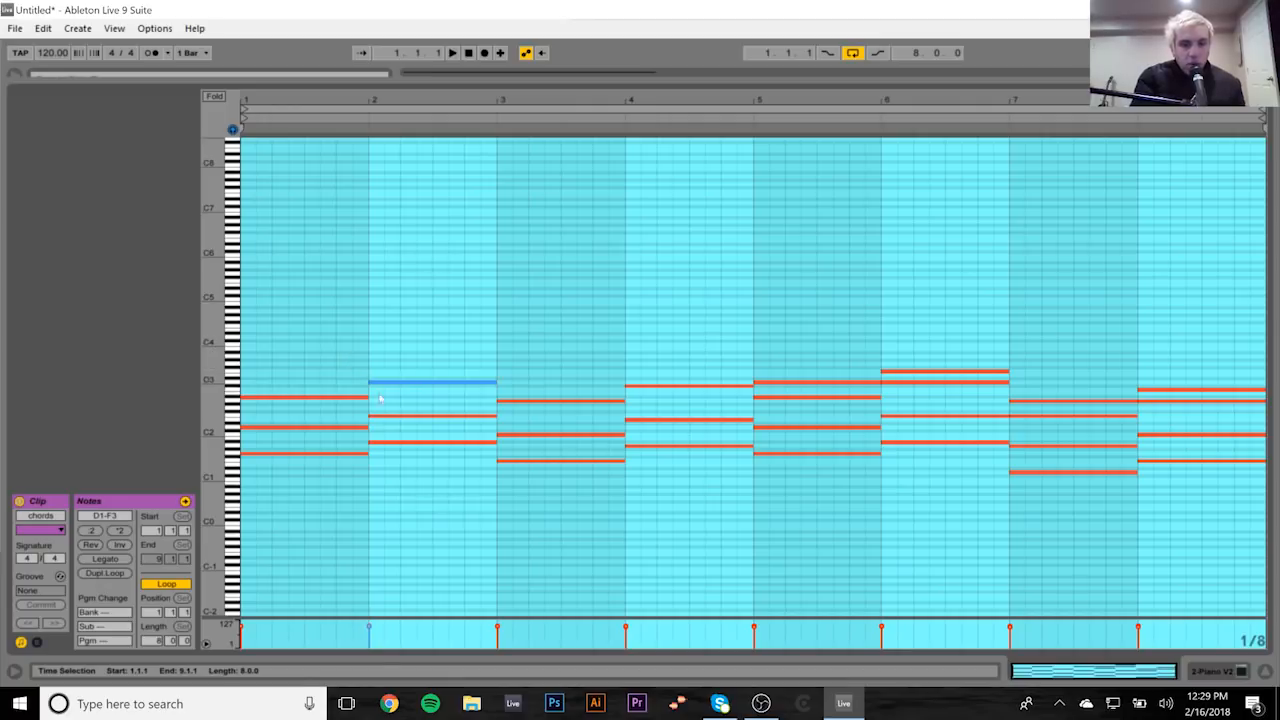
Step: Return to the arrangement and play the chords and melody clips together, with the chords clip selected
left_click(433, 282)
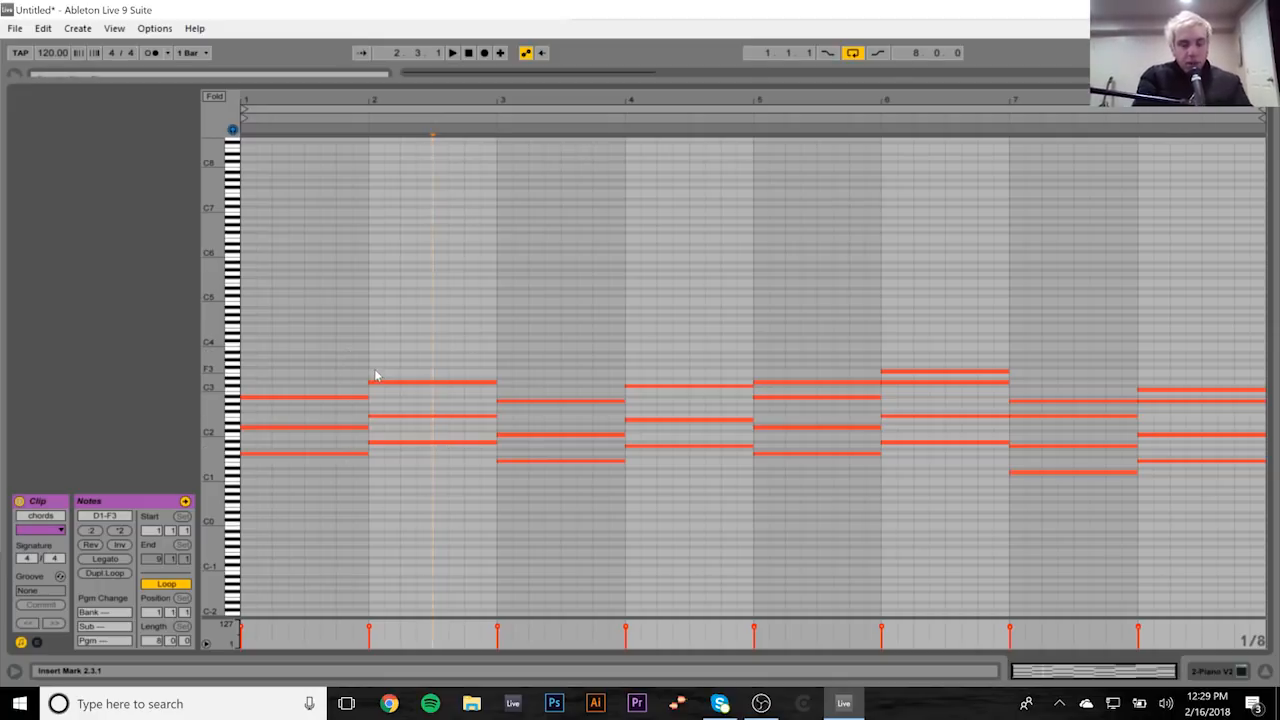
left_click(1228, 674)
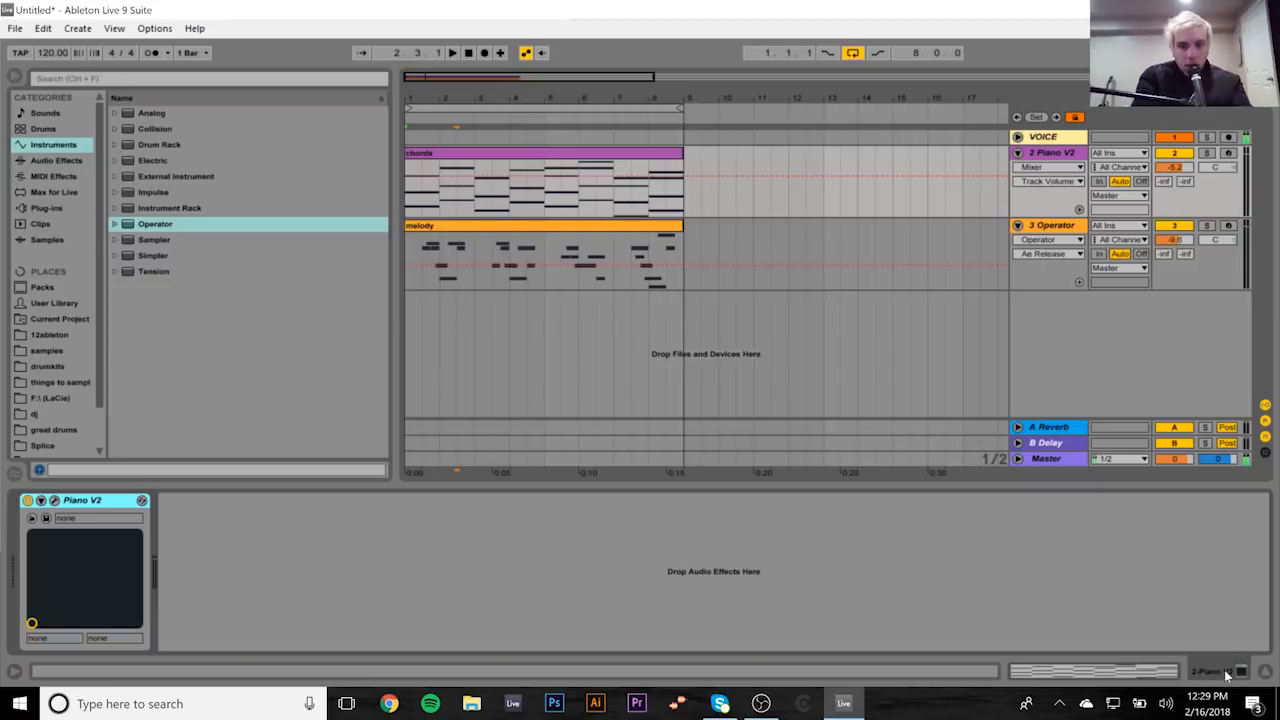
left_click(1056, 230)
key("space")
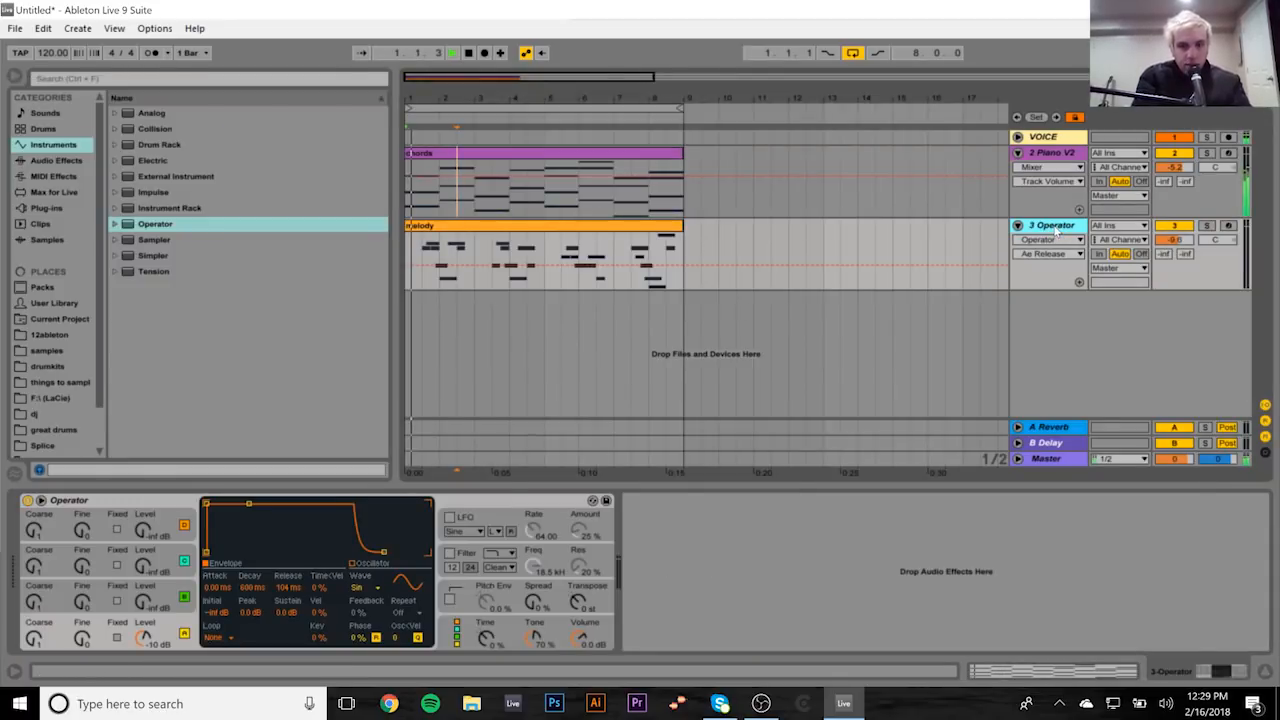
left_click(511, 152)
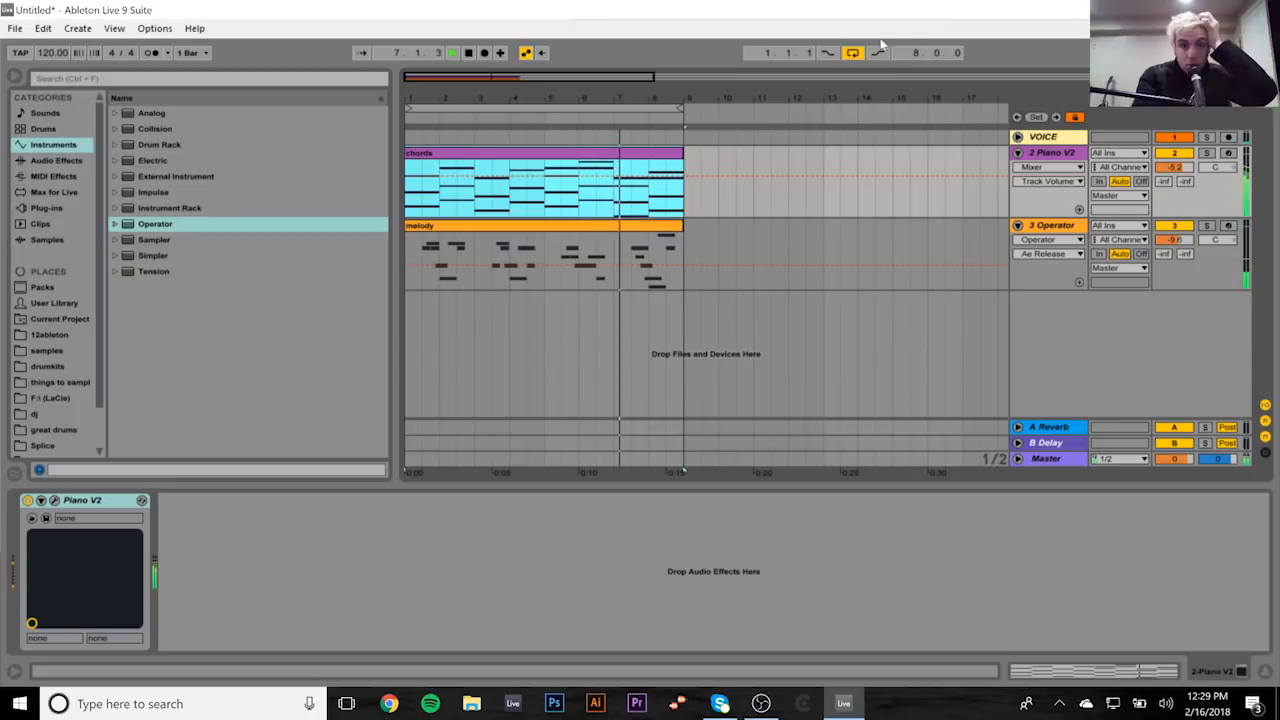
Step: Switch the arrangement loop off, stop playback past bar 8, briefly replay the start, and switch the loop back on
left_click(853, 54)
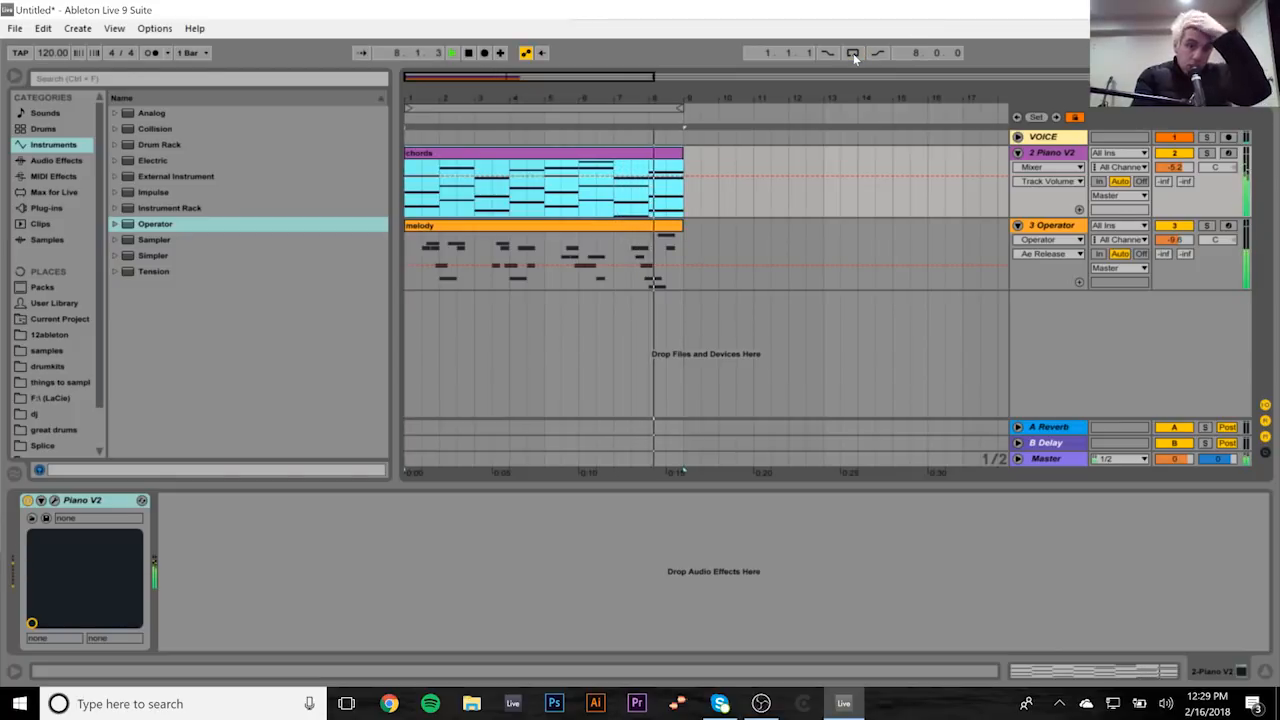
key("space")
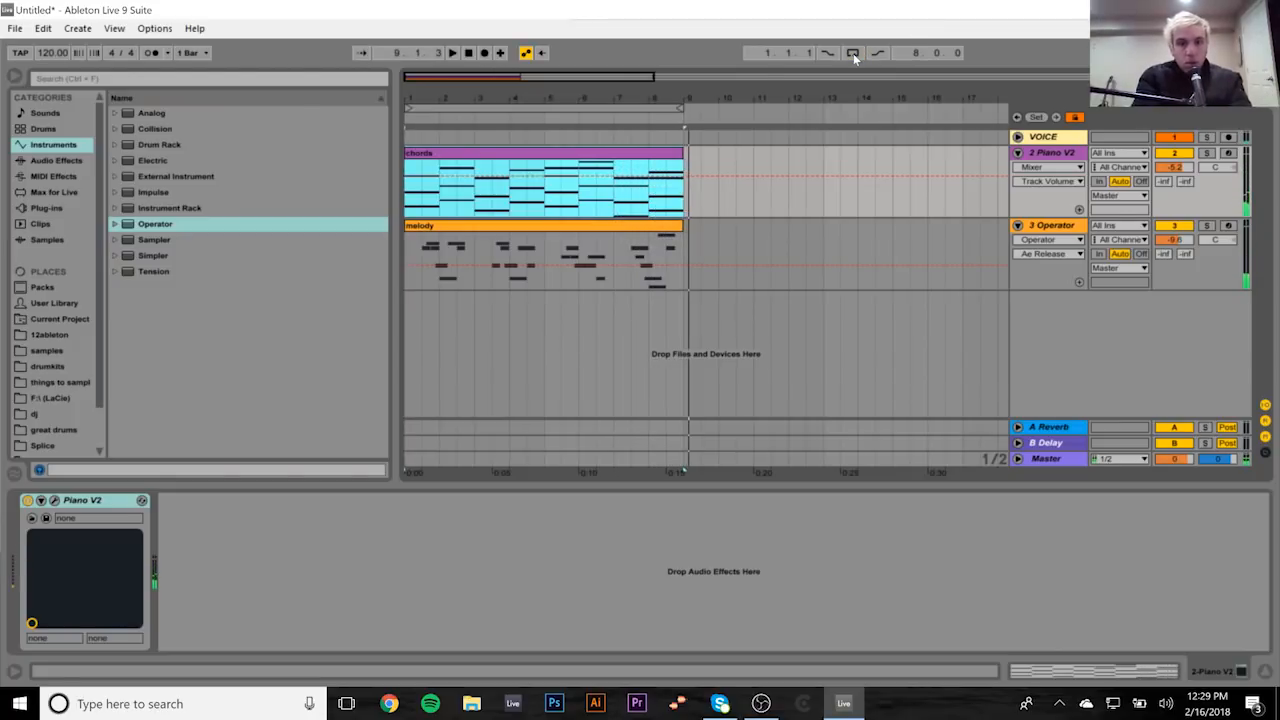
key("space")
key("space")
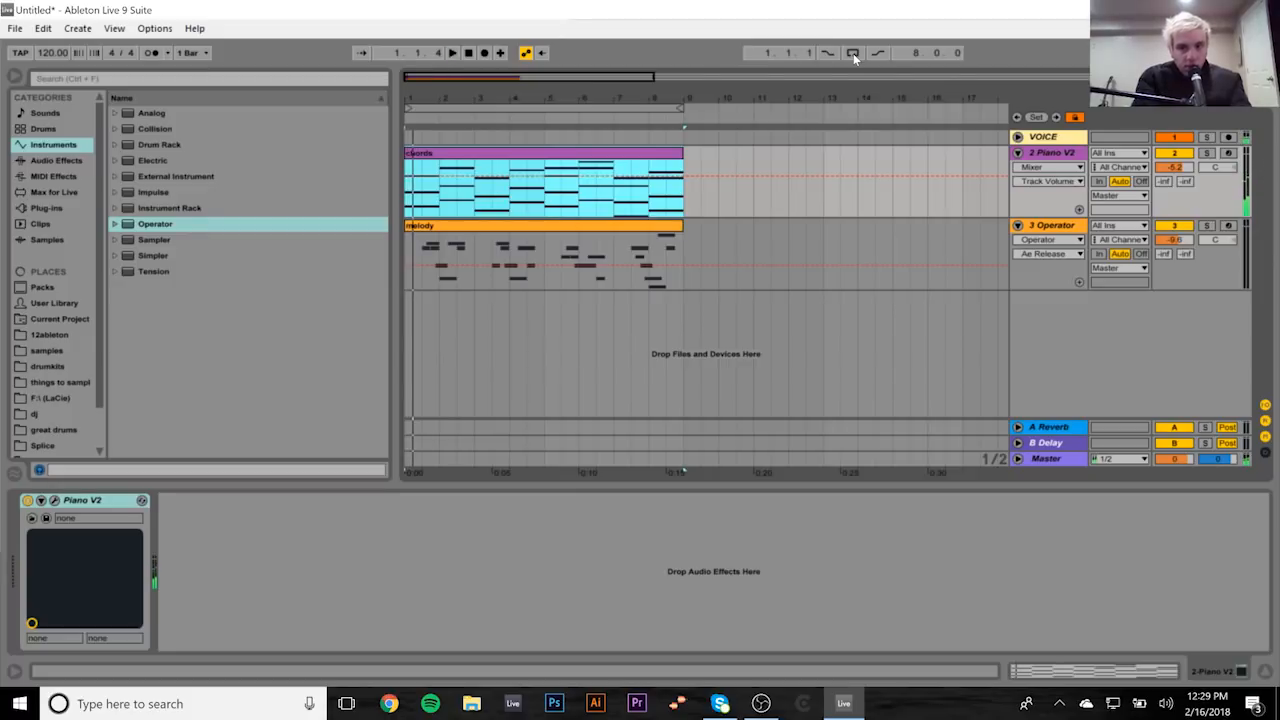
left_click(853, 53)
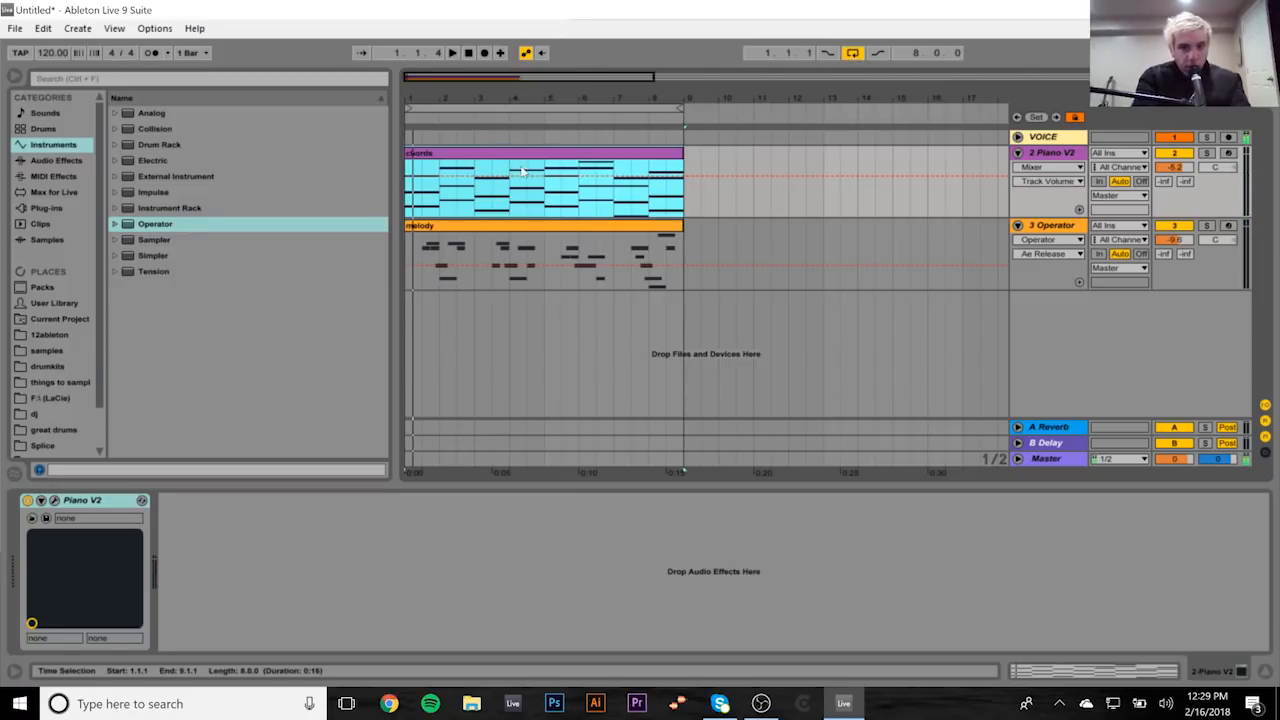
Step: Open the chords clip and compare bar 5's three lower notes and added top D3 with the chords in bars 4 and 1
double_click(646, 158)
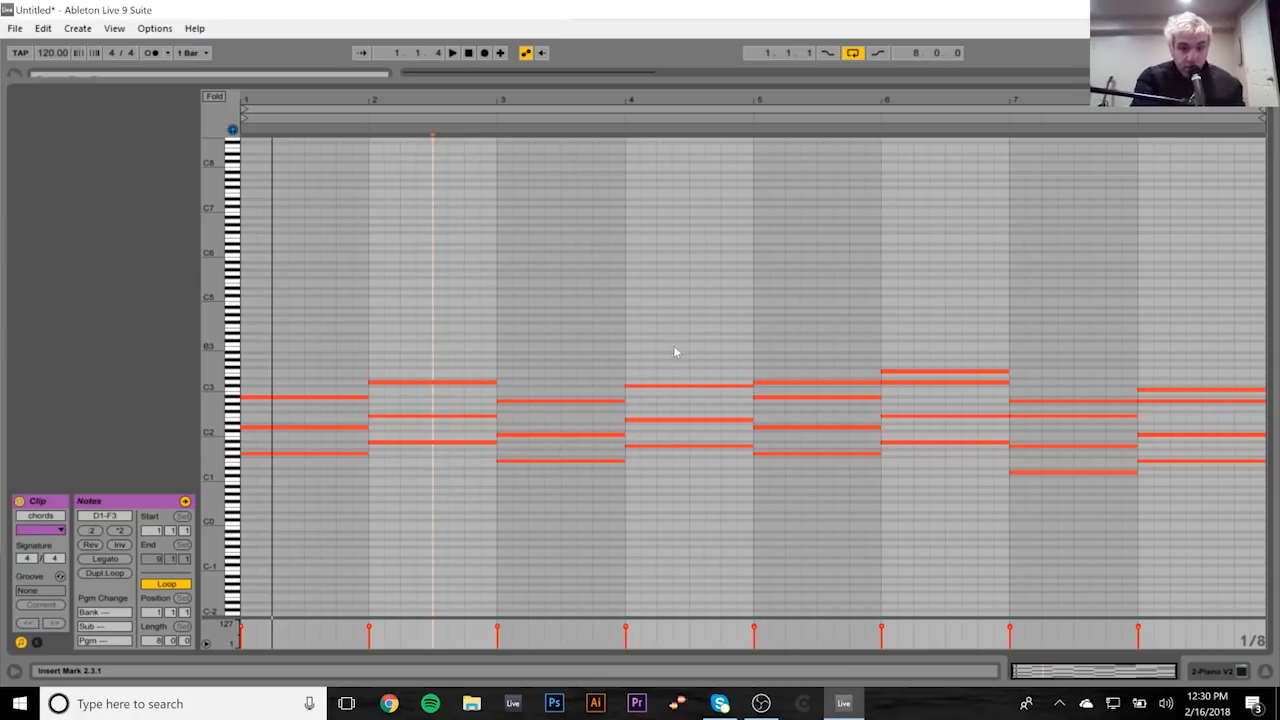
left_click_drag(674, 351, 698, 645)
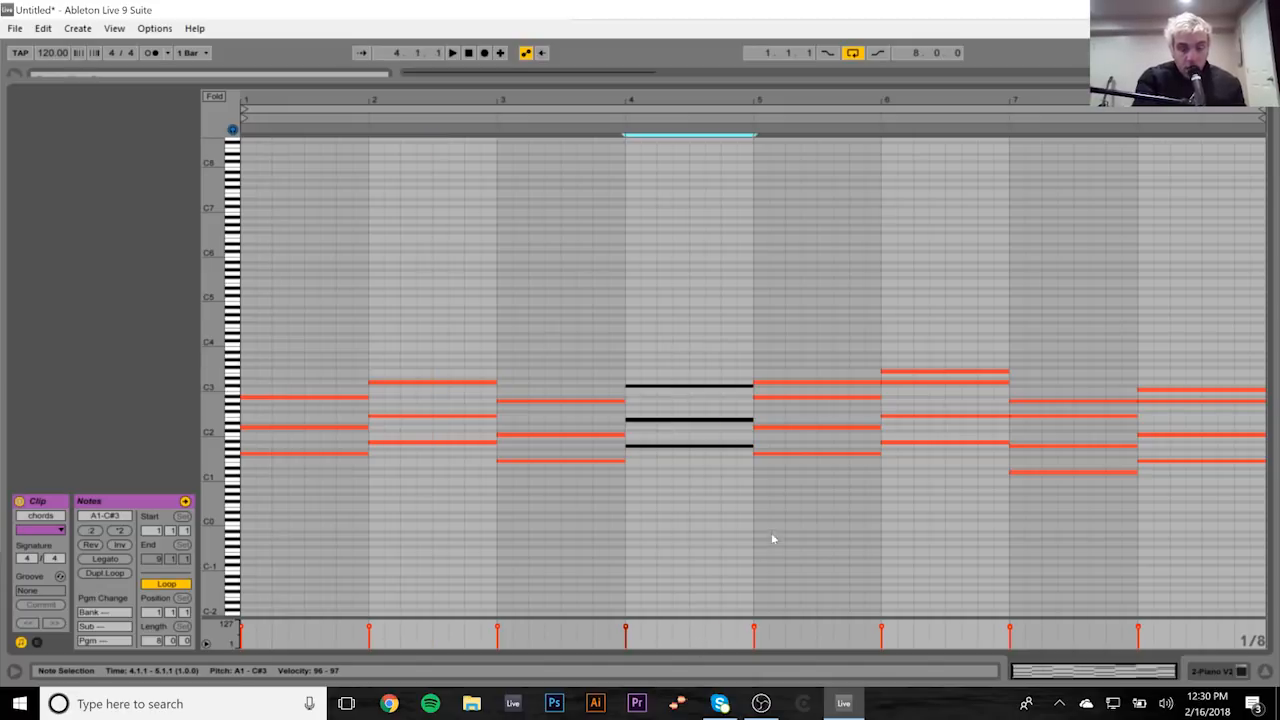
left_click_drag(807, 518, 770, 233)
left_click_drag(795, 362, 797, 387)
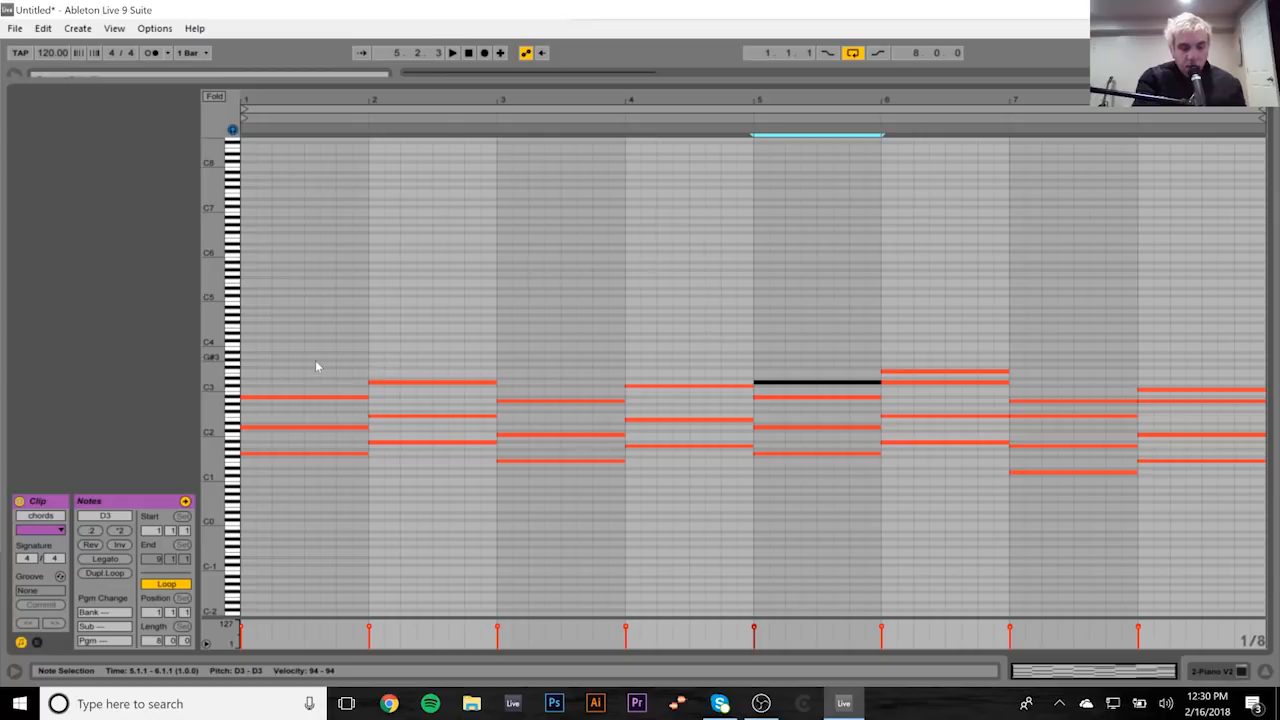
left_click_drag(320, 362, 318, 524)
left_click_drag(809, 504, 810, 394)
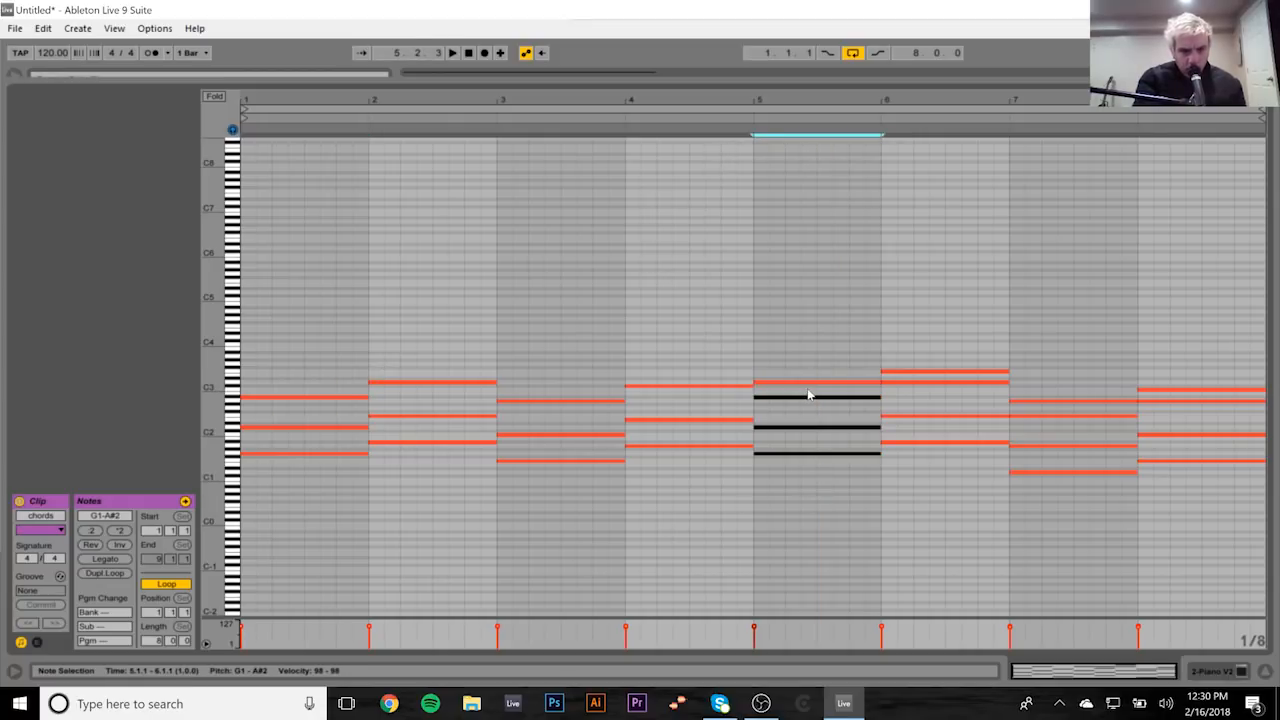
left_click_drag(810, 394, 812, 371)
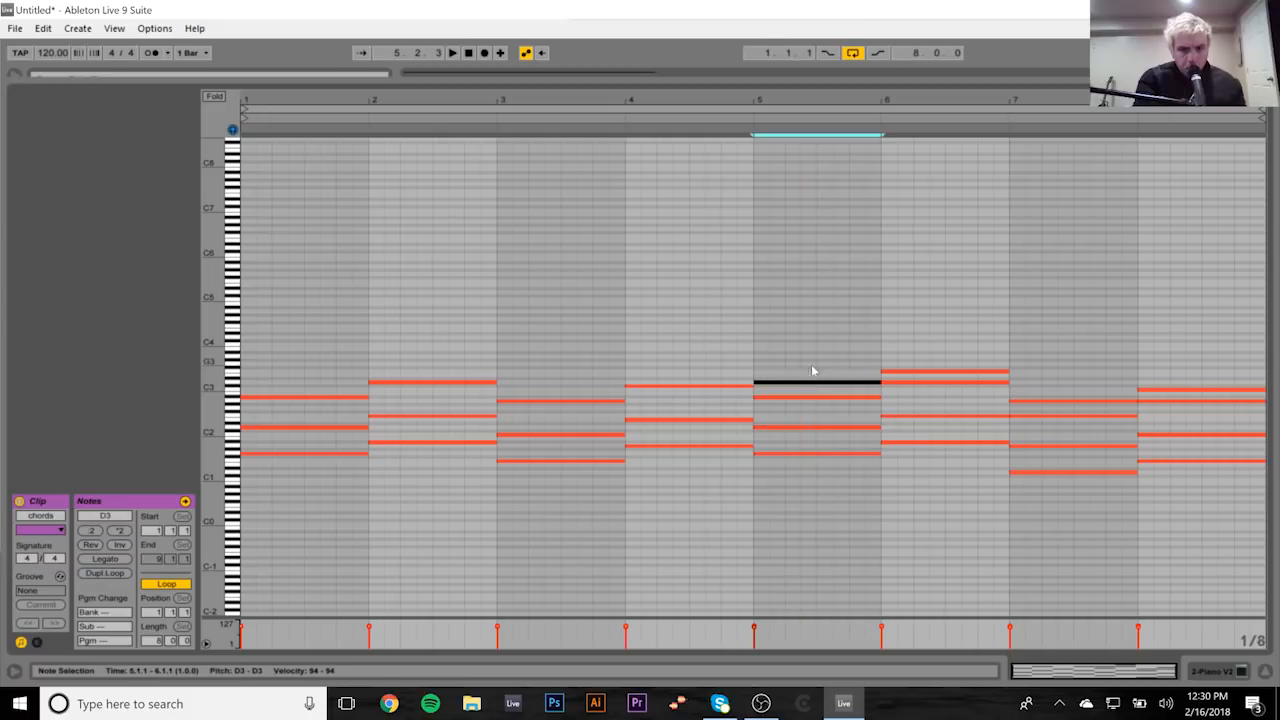
left_click(803, 384)
left_click(724, 384)
left_click(777, 381)
left_click_drag(798, 358, 800, 538)
Step: Highlight the four-note chord in bar 6, compare it with bar 2's chord, and single out its added top F3
left_click(941, 521)
left_click_drag(941, 521, 920, 285)
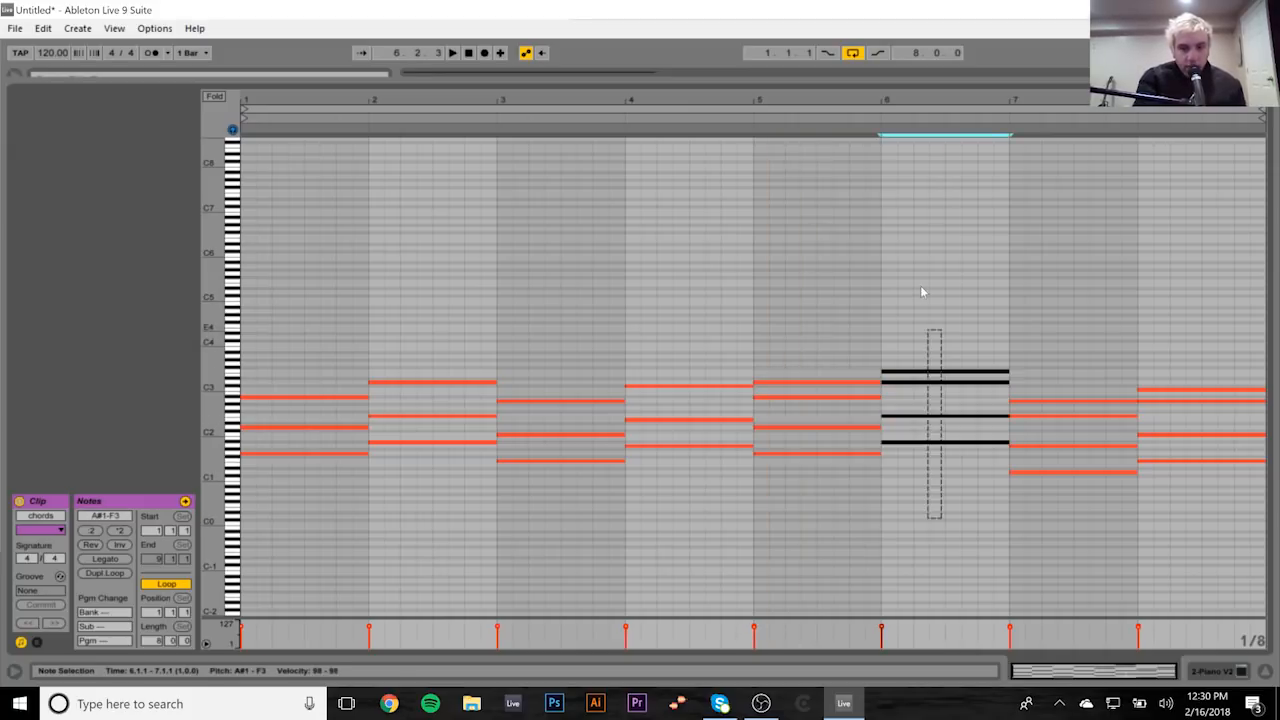
left_click_drag(421, 480, 431, 298)
left_click(948, 503)
left_click_drag(948, 503, 943, 357)
left_click(943, 369)
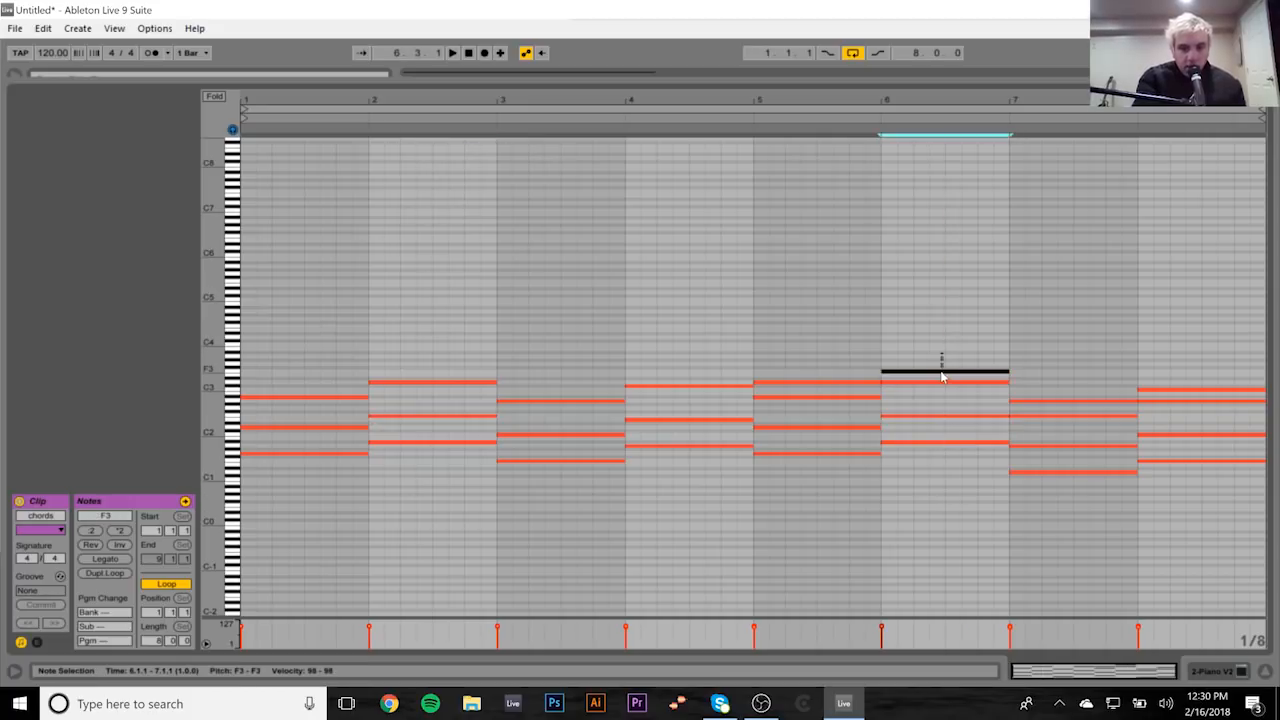
left_click(914, 366)
left_click_drag(914, 366, 900, 491)
Step: Highlight the four-note chords in bars 5 to 8 one at a time, and the three-note chord in bar 1
left_click(809, 437)
left_click_drag(809, 437, 810, 310)
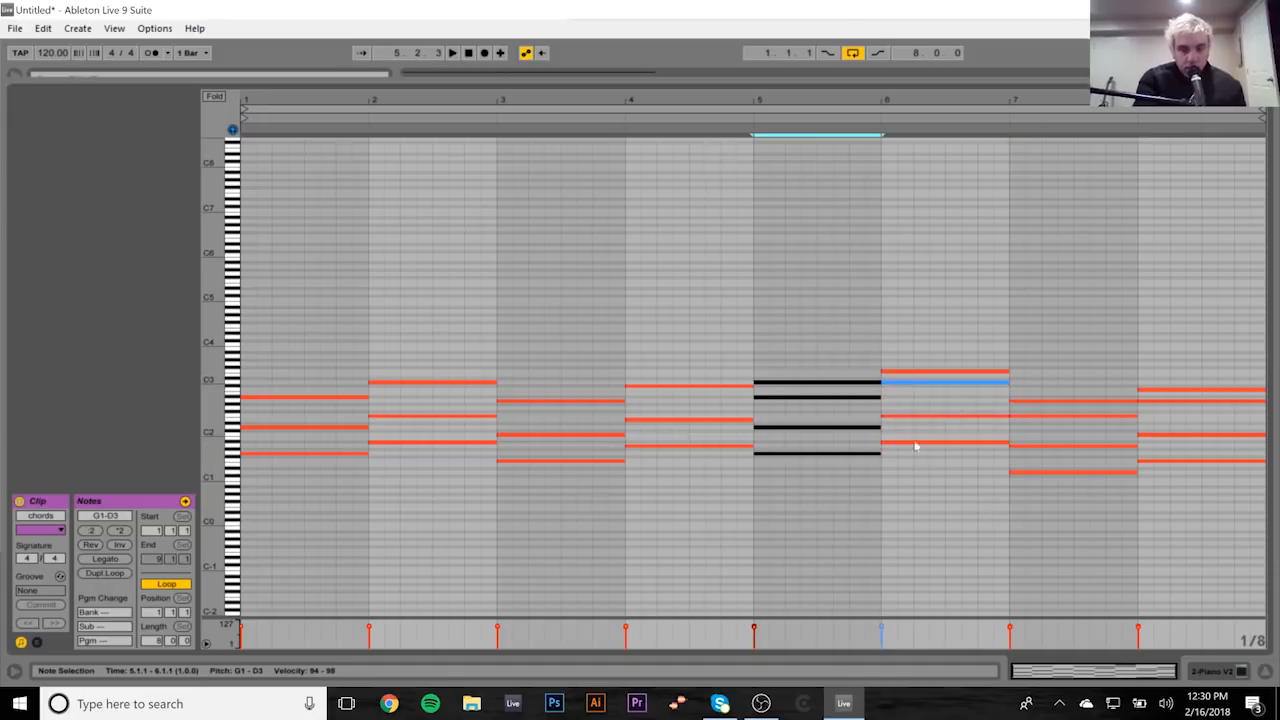
left_click_drag(922, 477, 905, 356)
left_click_drag(1081, 499, 1080, 265)
left_click_drag(1197, 495, 1172, 318)
left_click_drag(1177, 527, 1134, 246)
left_click(1215, 612)
left_click_drag(1215, 611, 1213, 611)
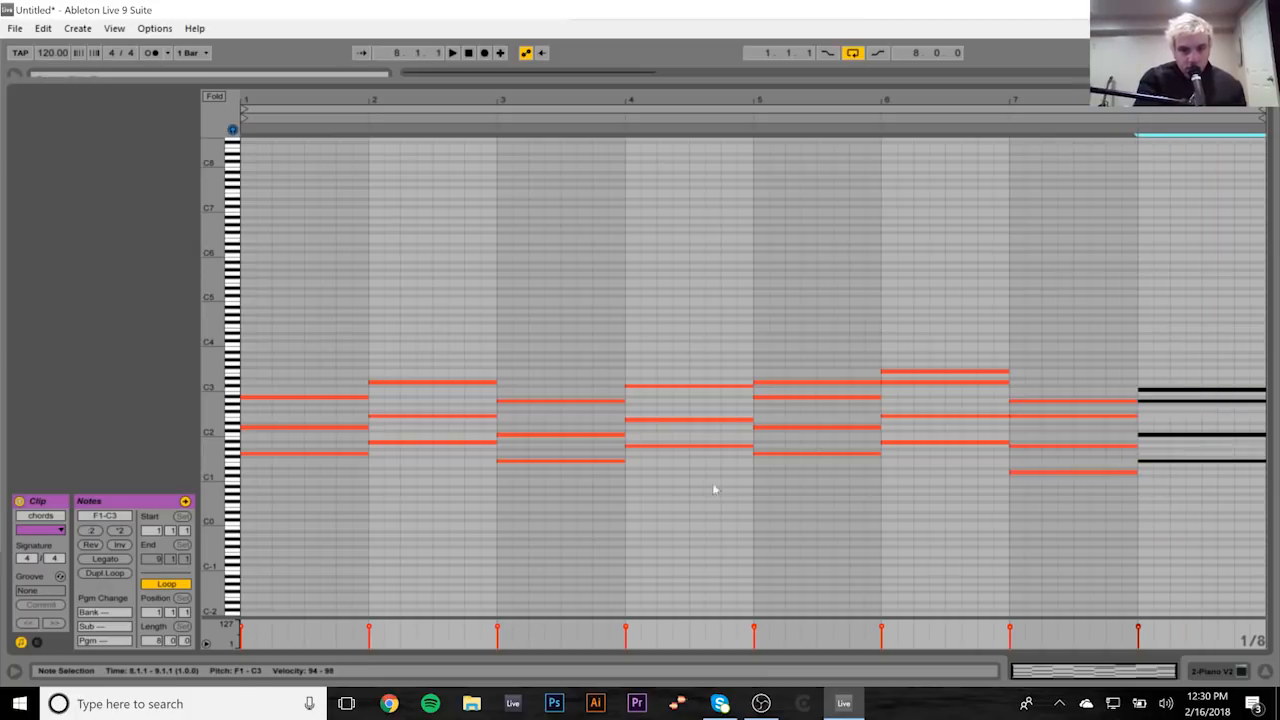
left_click_drag(286, 528, 260, 194)
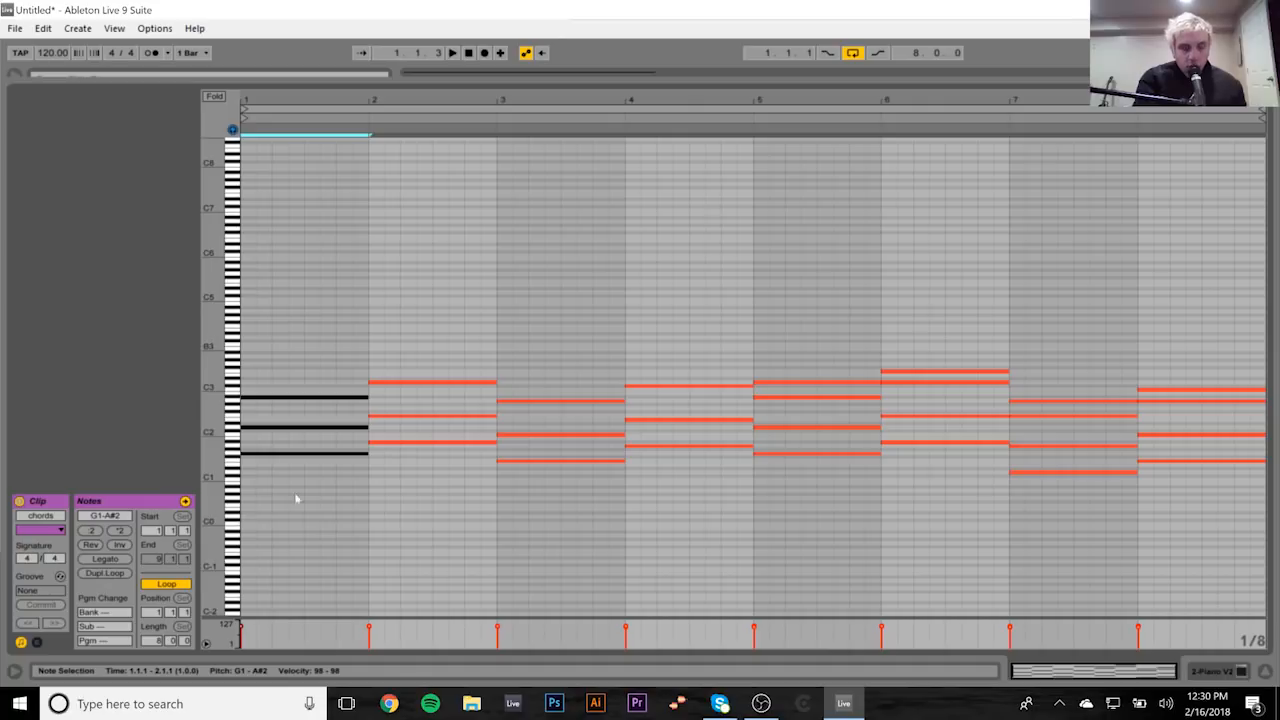
Step: Reopen the chords clip from the arrangement and examine bar 4's chord, bar 5's three lower notes and its top D3
left_click(1206, 672)
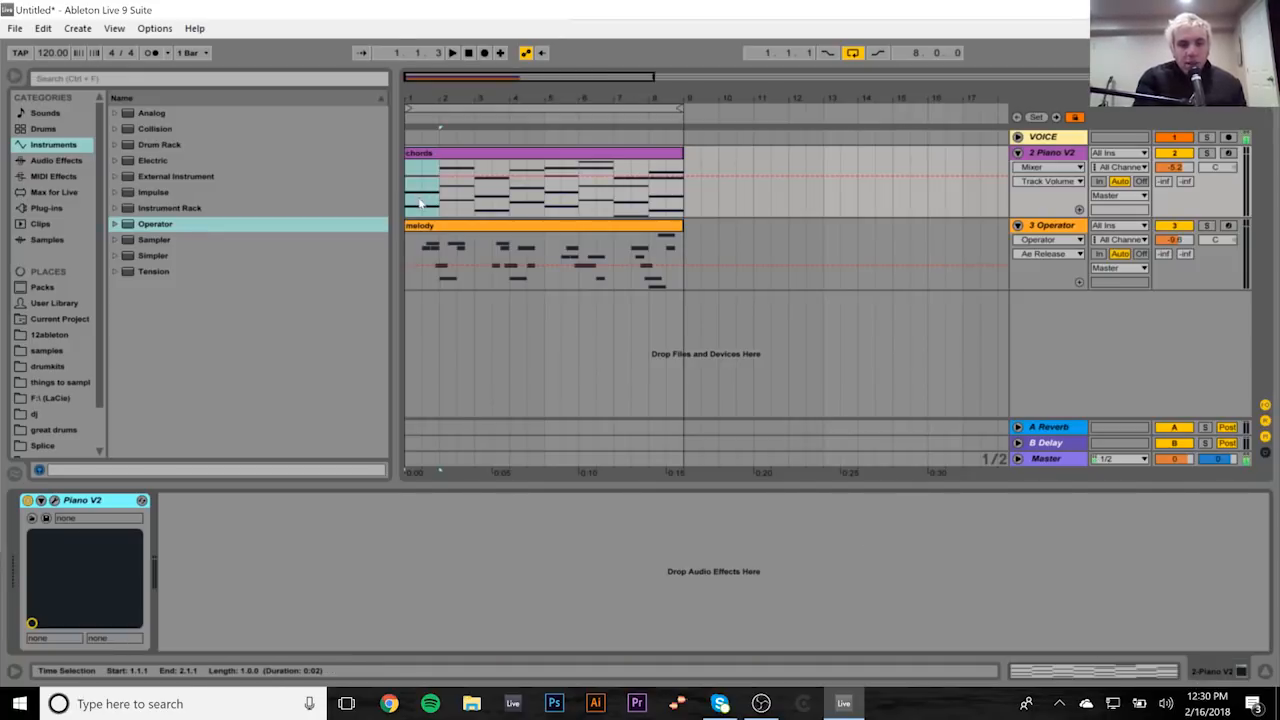
double_click(447, 155)
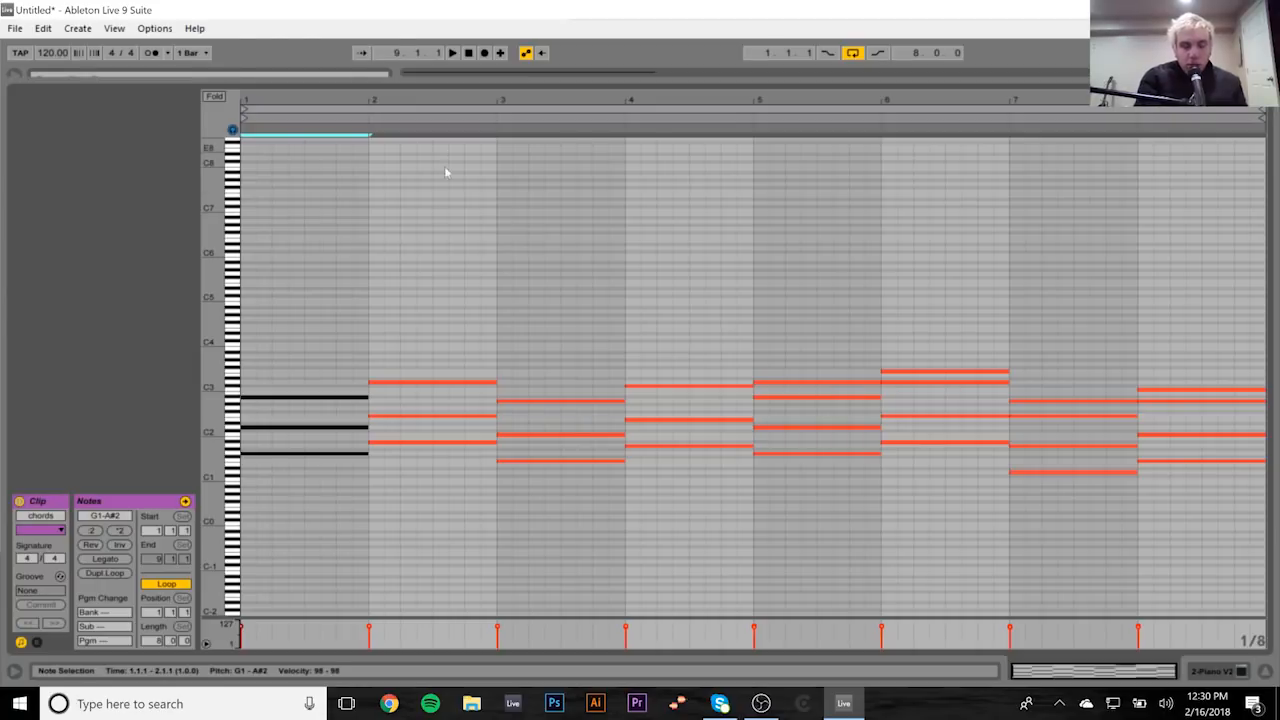
left_click(368, 278)
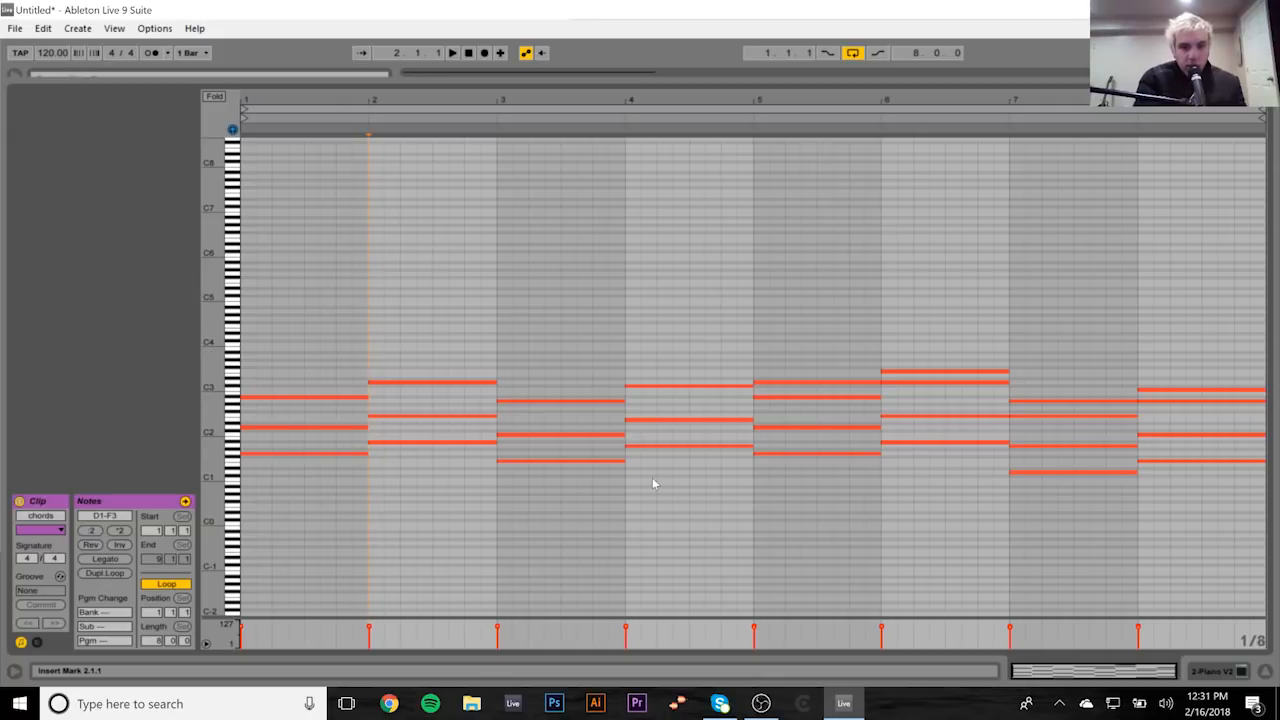
left_click_drag(709, 365, 712, 530)
left_click_drag(838, 500, 830, 398)
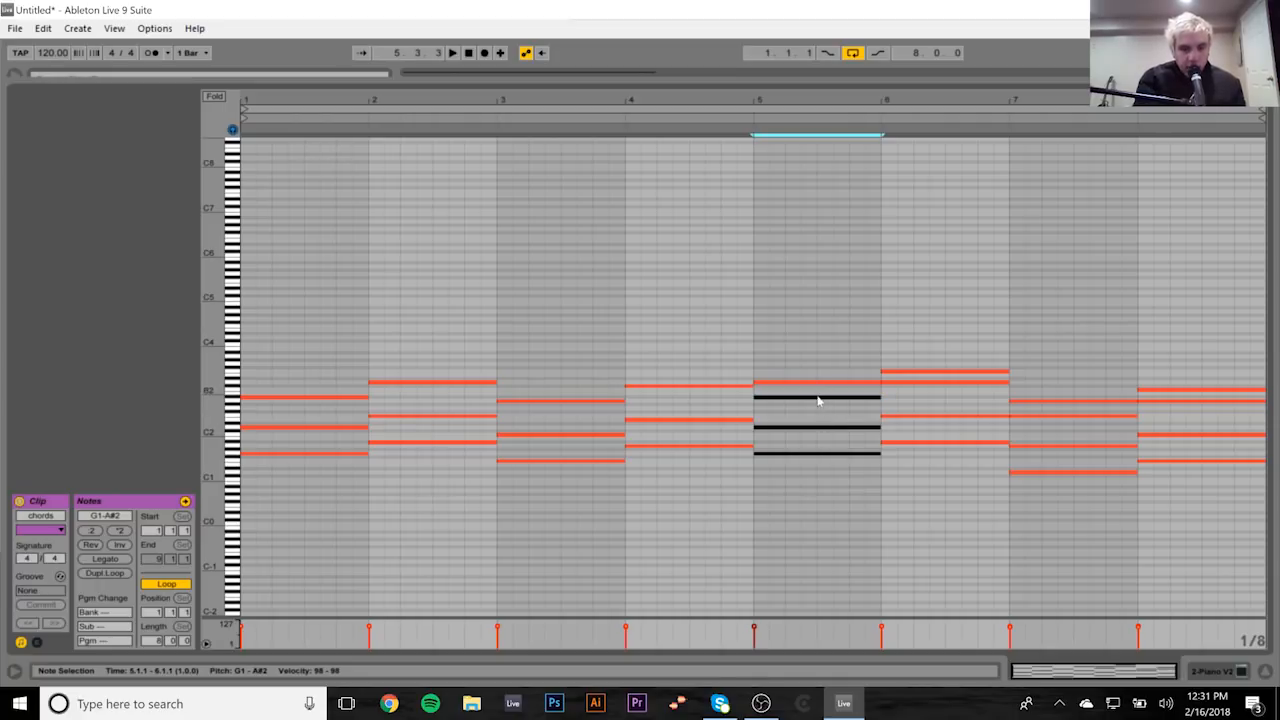
left_click(782, 380)
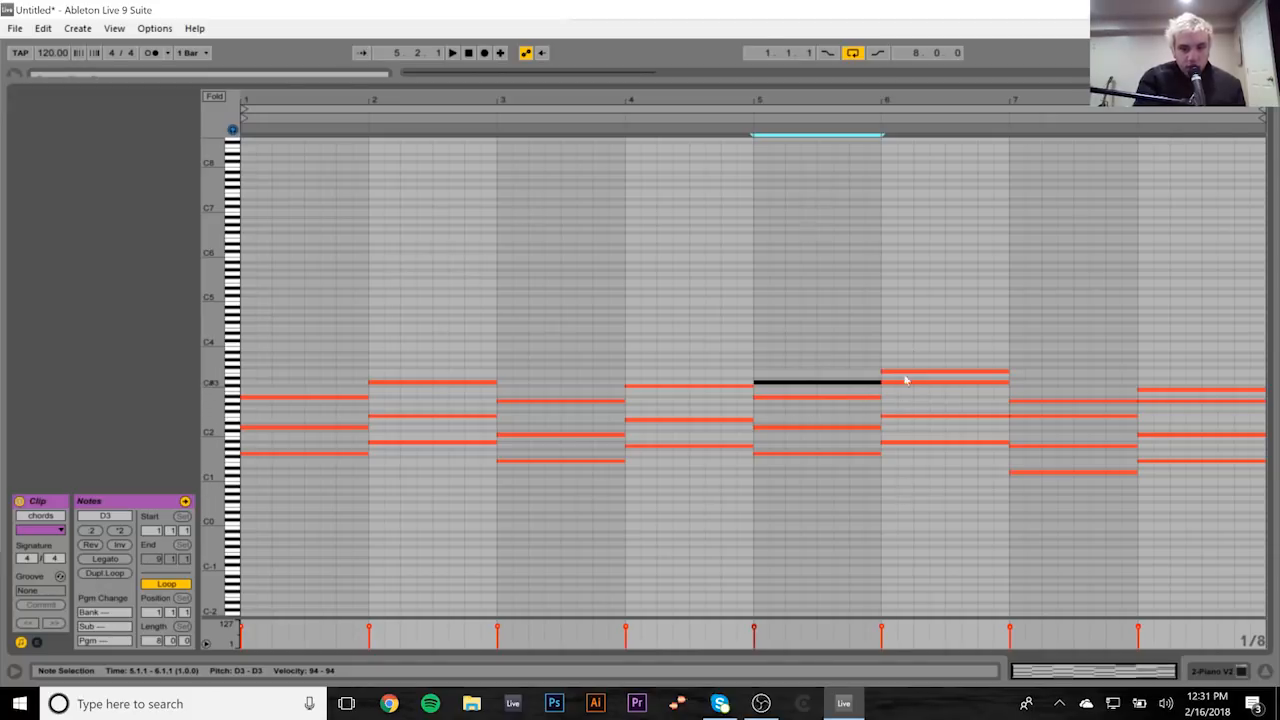
Step: Select the third note from the bottom of each chord across bars 1 to 8 and transpose them down one octave
left_click_drag(317, 367, 417, 409)
left_click(601, 402, "shift")
left_click(643, 385, "shift")
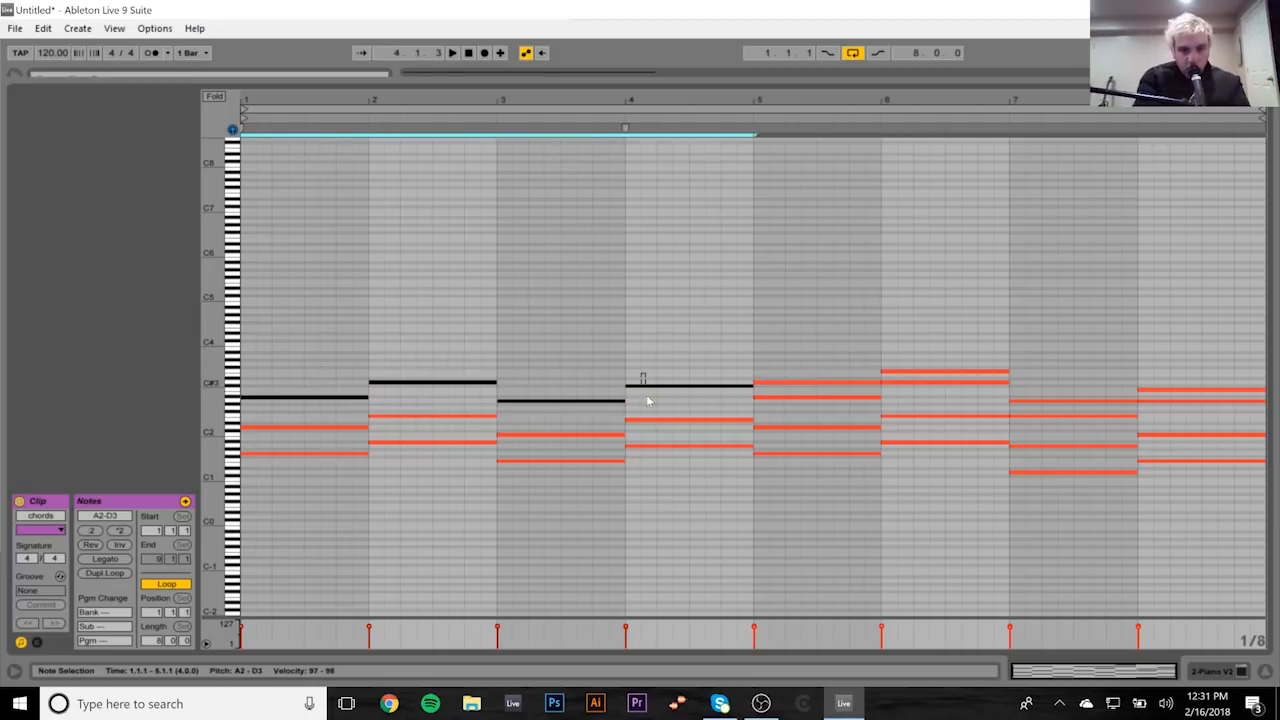
left_click(795, 397, "shift")
left_click(950, 384, "shift")
left_click(1046, 416, "shift")
left_click(1190, 401, "shift")
key("shift+Down")
Step: Examine the top notes in bars 5 and 6 and each re-voiced chord bar by bar from bar 1 to bar 8
left_click_drag(782, 315, 790, 405)
left_click(912, 371, "shift")
left_click(1049, 362)
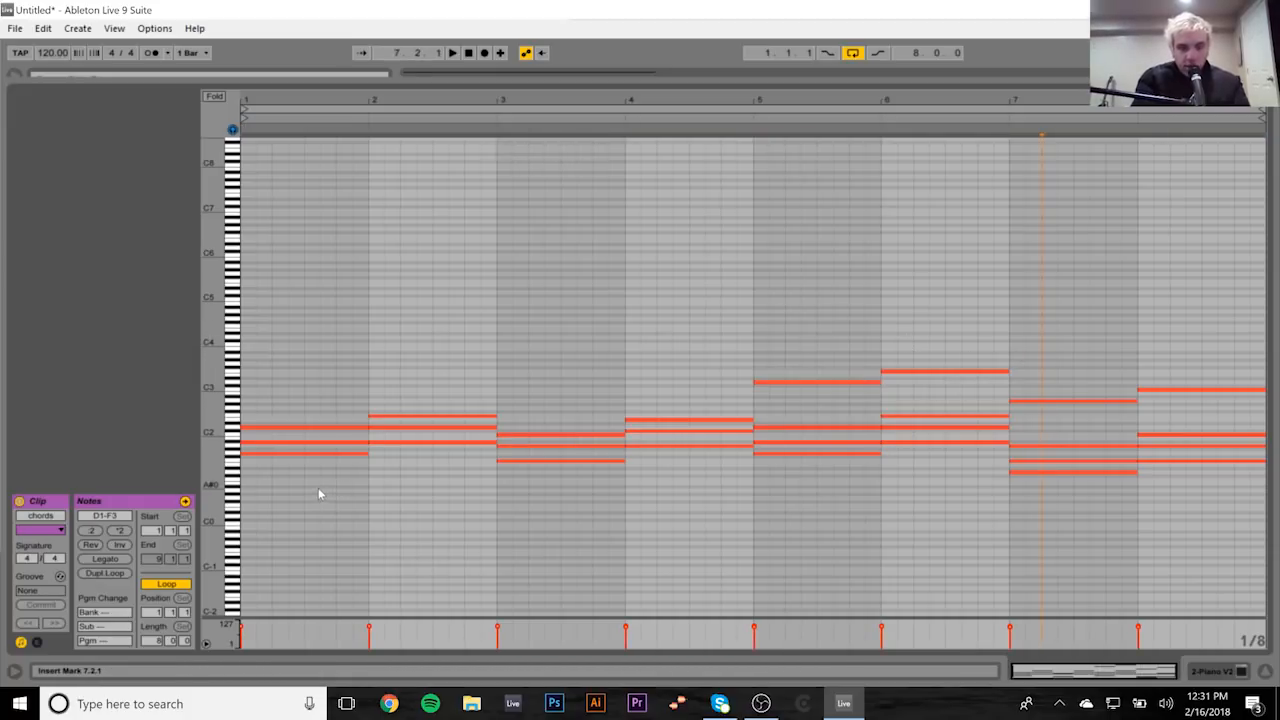
left_click_drag(318, 486, 307, 258)
left_click_drag(421, 503, 414, 360)
left_click_drag(547, 492, 547, 390)
left_click_drag(689, 508, 690, 412)
left_click_drag(806, 497, 828, 224)
left_click_drag(924, 481, 951, 246)
right_click(1075, 514)
left_click(1090, 343)
left_click_drag(1099, 371, 1094, 490)
left_click_drag(1197, 520, 1190, 345)
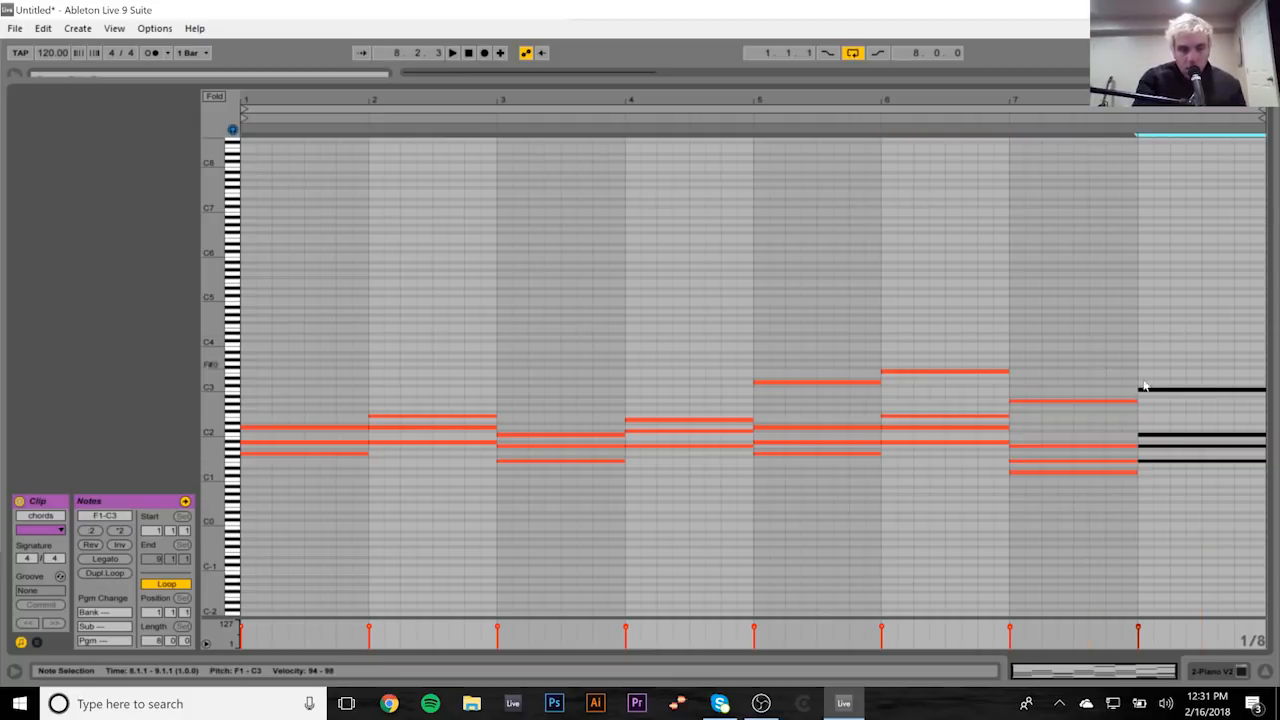
Step: Compare bar 1's chord with bar 8's top C3, and raise bar 1's A#1 note by one octave
left_click_drag(270, 530, 272, 358)
left_click(1148, 390)
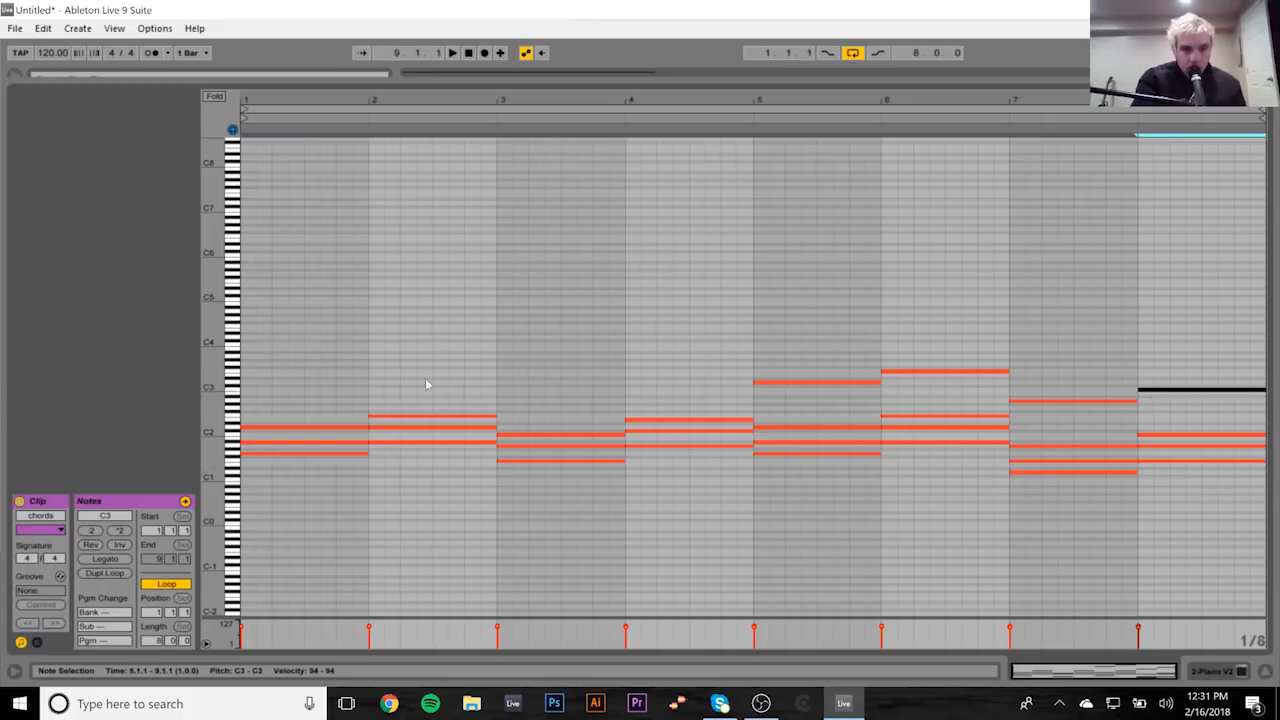
left_click(345, 398)
left_click(345, 430)
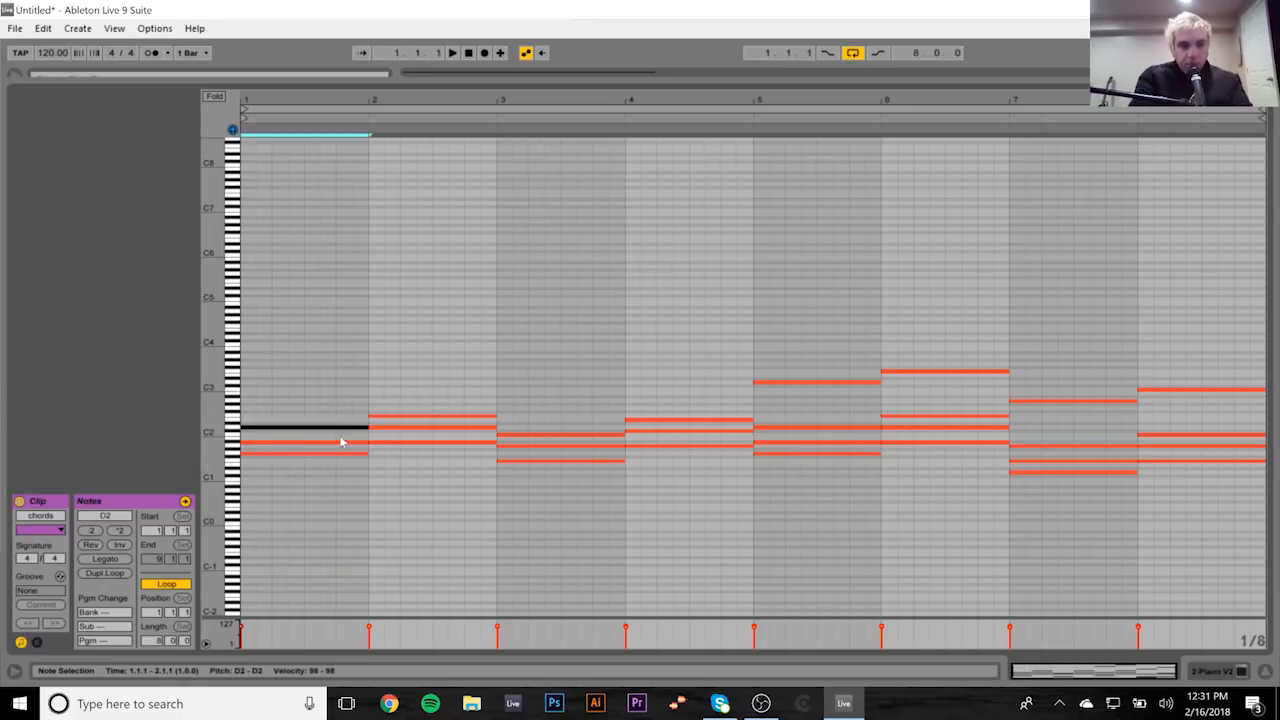
left_click(342, 442)
key("shift+Up")
Step: Compare bar 8's top note C3 with bar 1's chord and its top note A#2
left_click(1183, 334)
double_click(1185, 389)
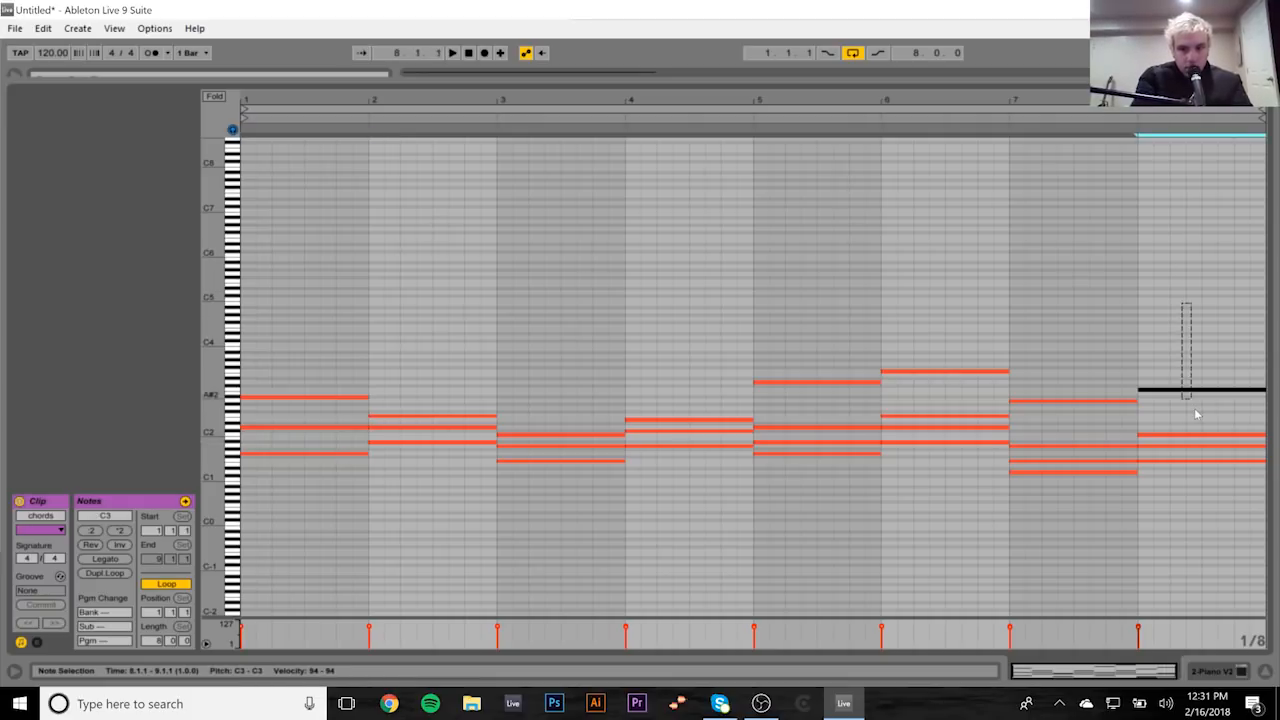
left_click_drag(305, 357, 306, 548)
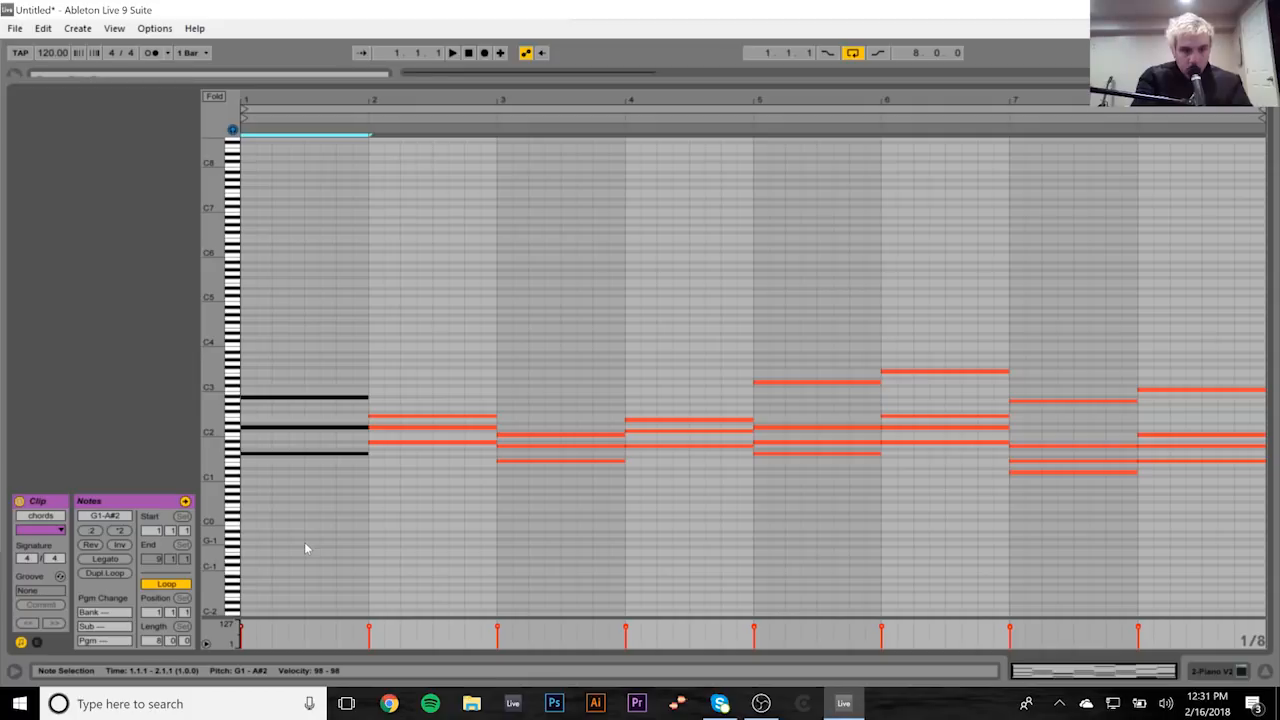
left_click(1193, 391)
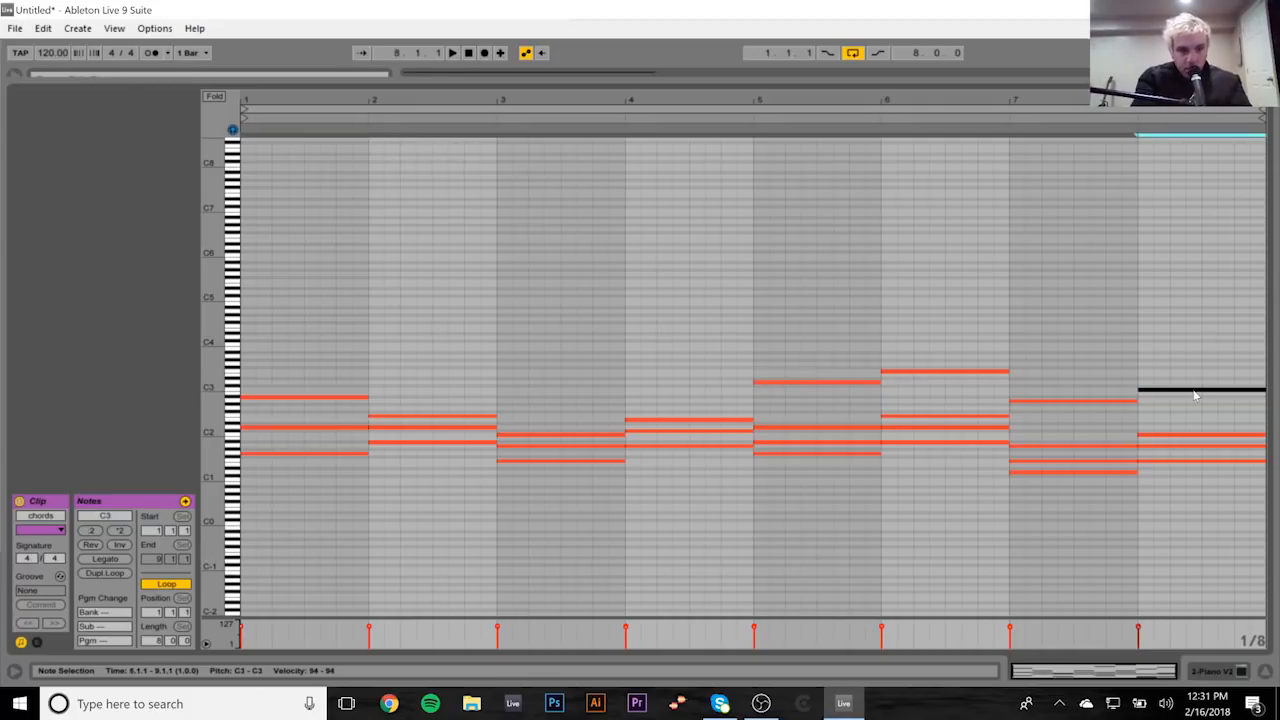
left_click(322, 396)
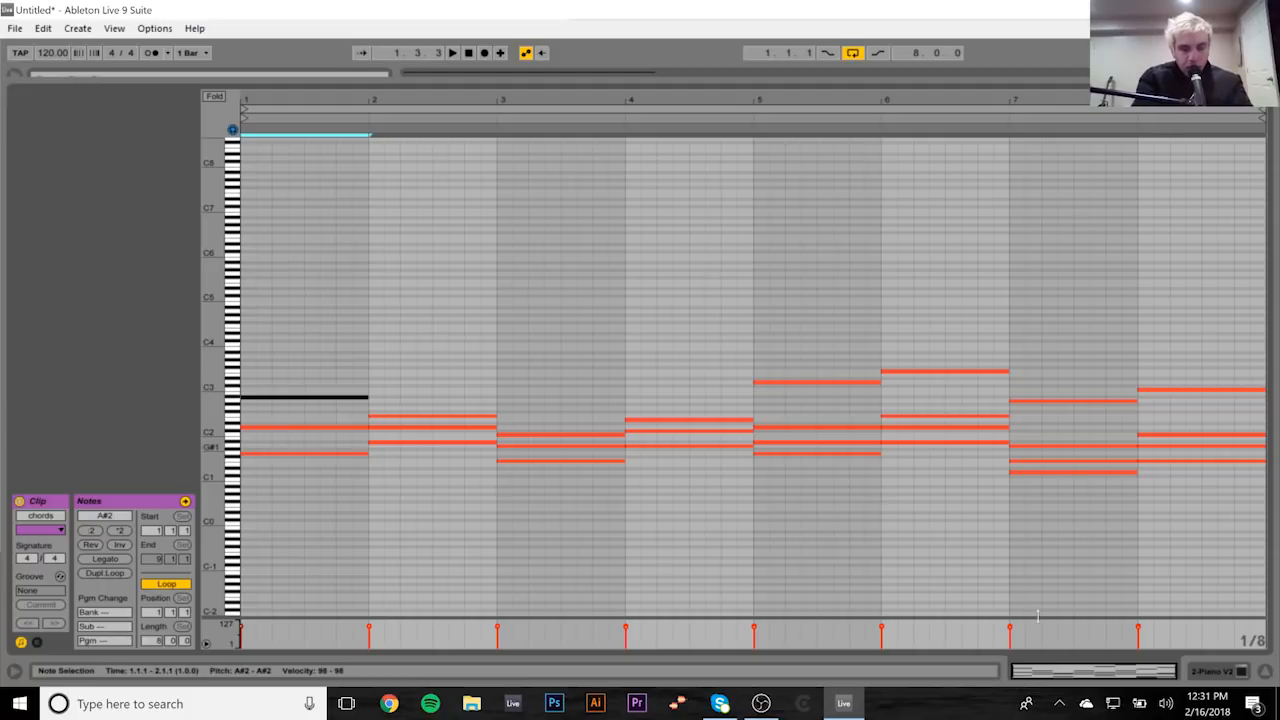
Step: View the whole chords clip in the arrangement and reopen it for note editing
left_click(1235, 671)
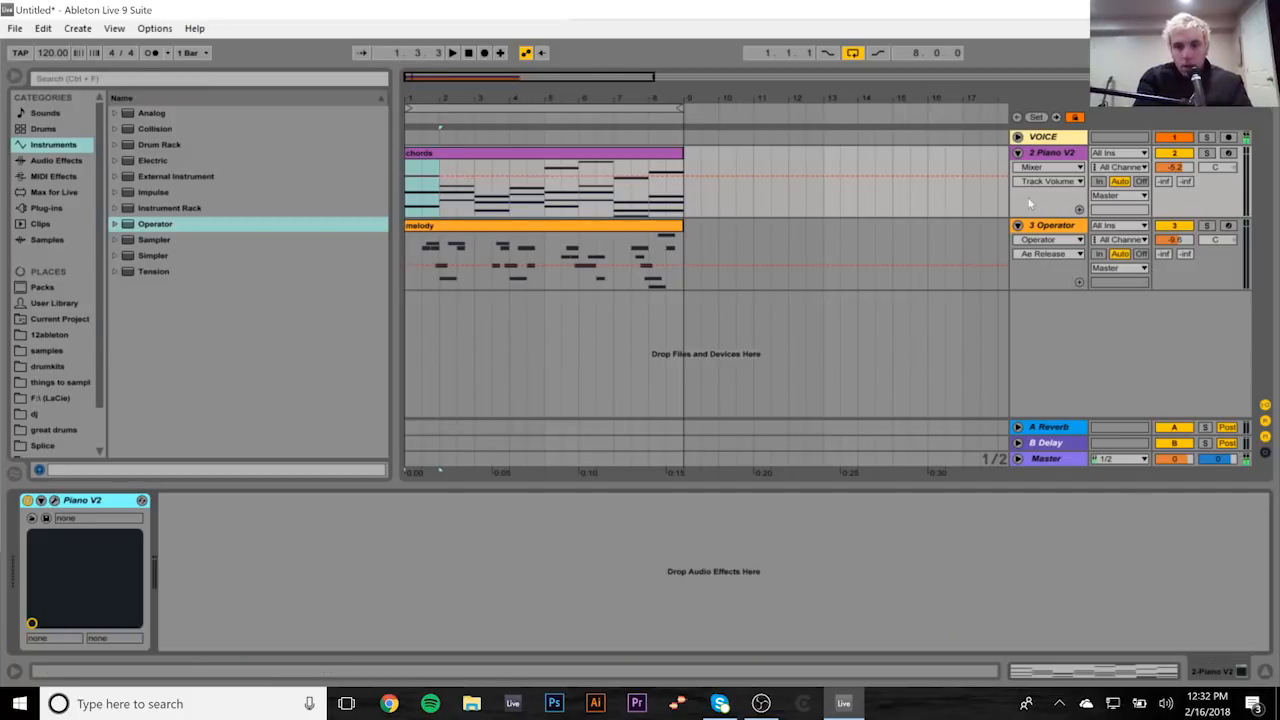
left_click(551, 161)
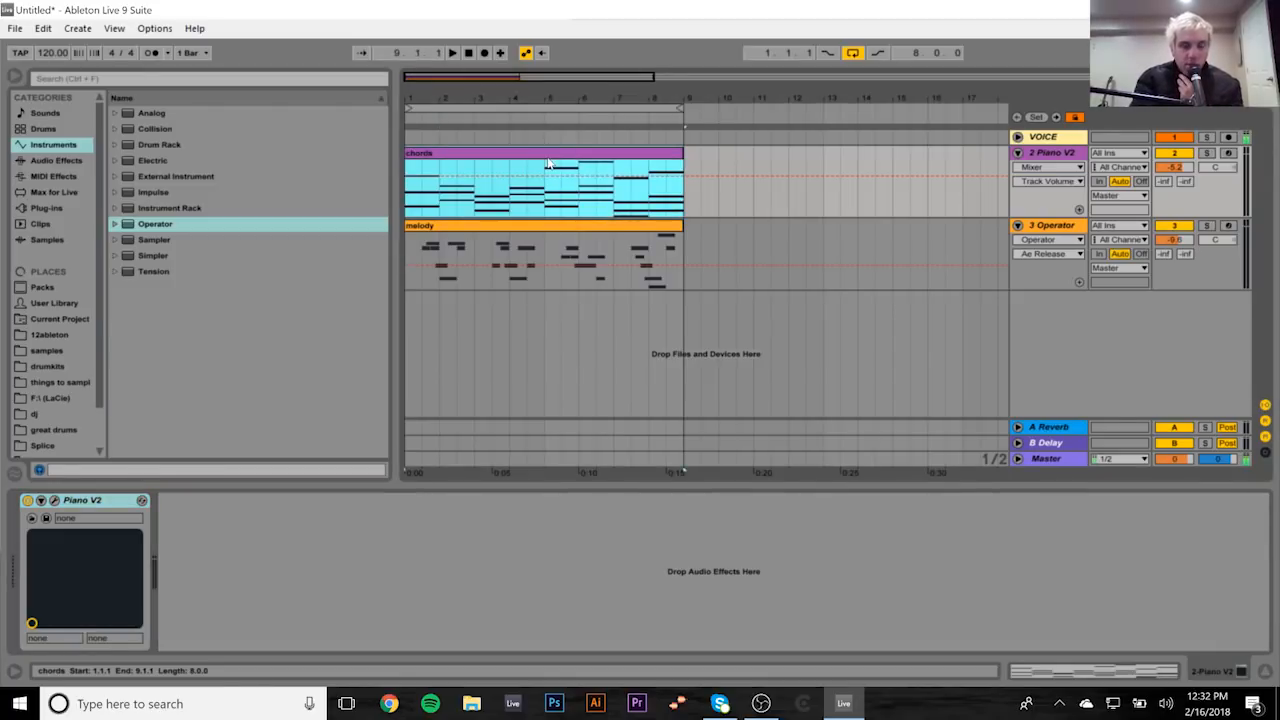
double_click(548, 164)
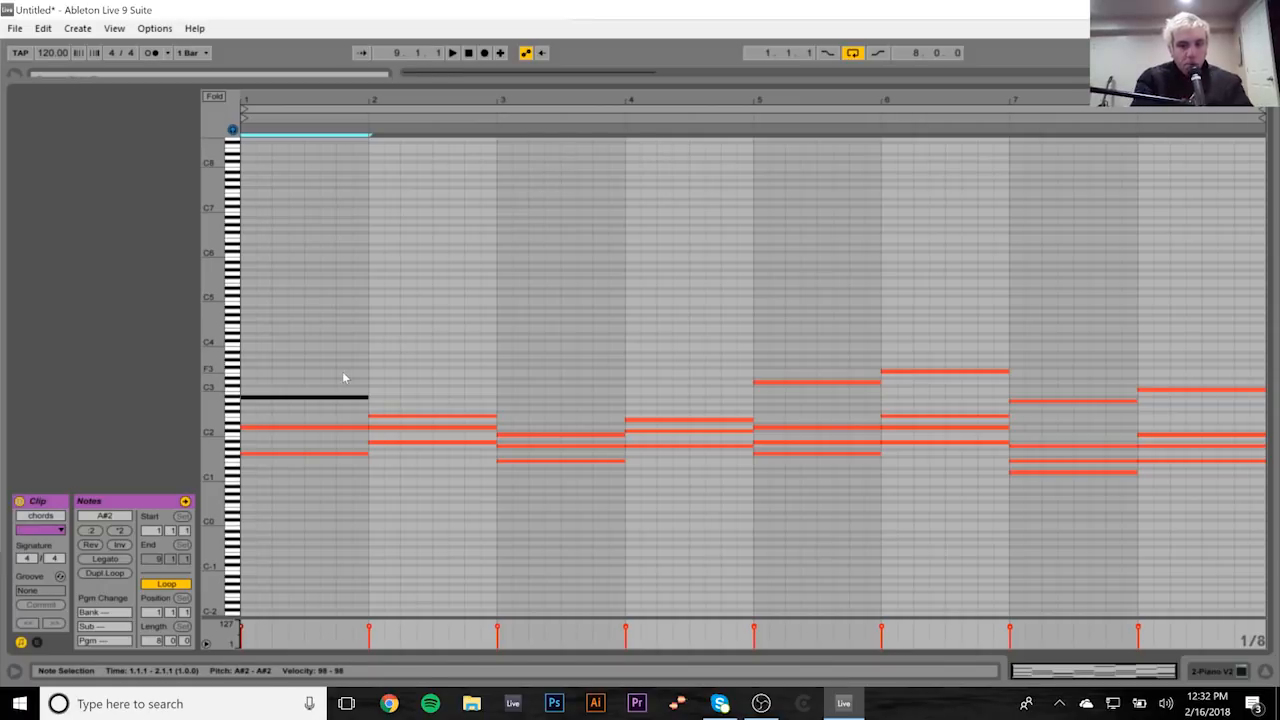
Step: Lower bar 1's A#2 note by one octave, and compare the chords in bars 5, 8 and 1
key("shift+Down")
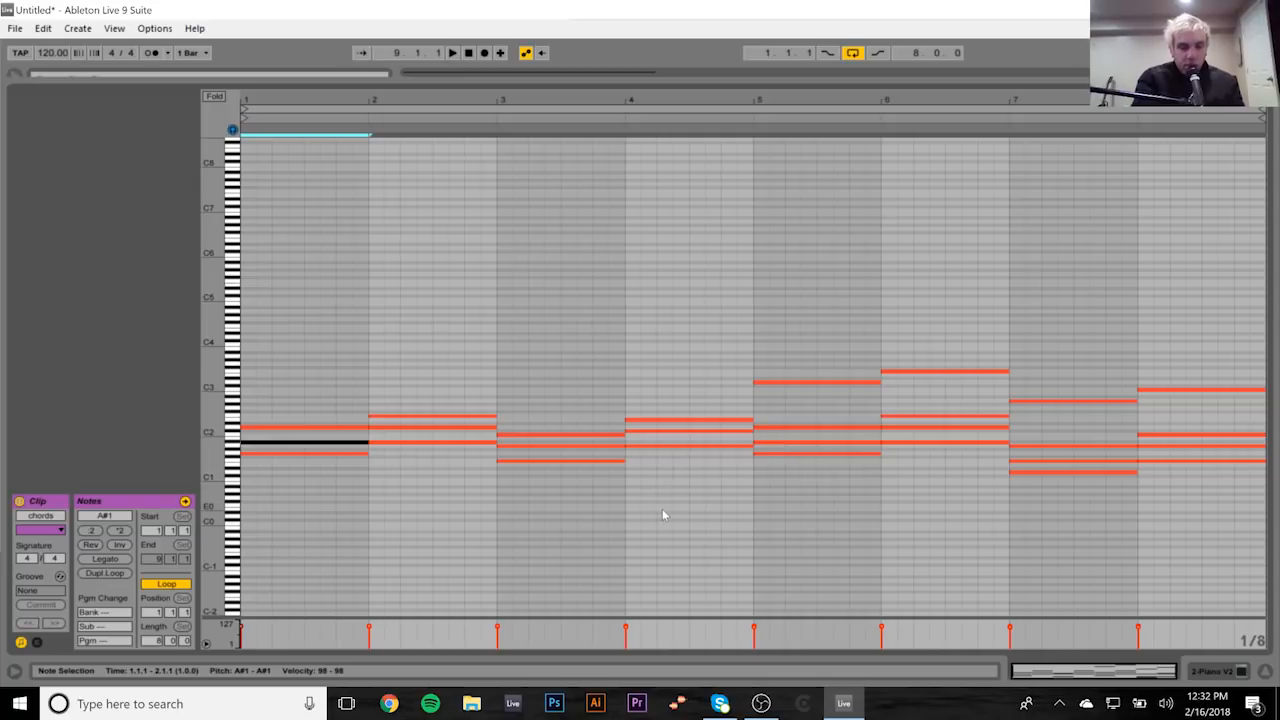
left_click_drag(680, 560, 690, 352)
left_click_drag(827, 576, 779, 250)
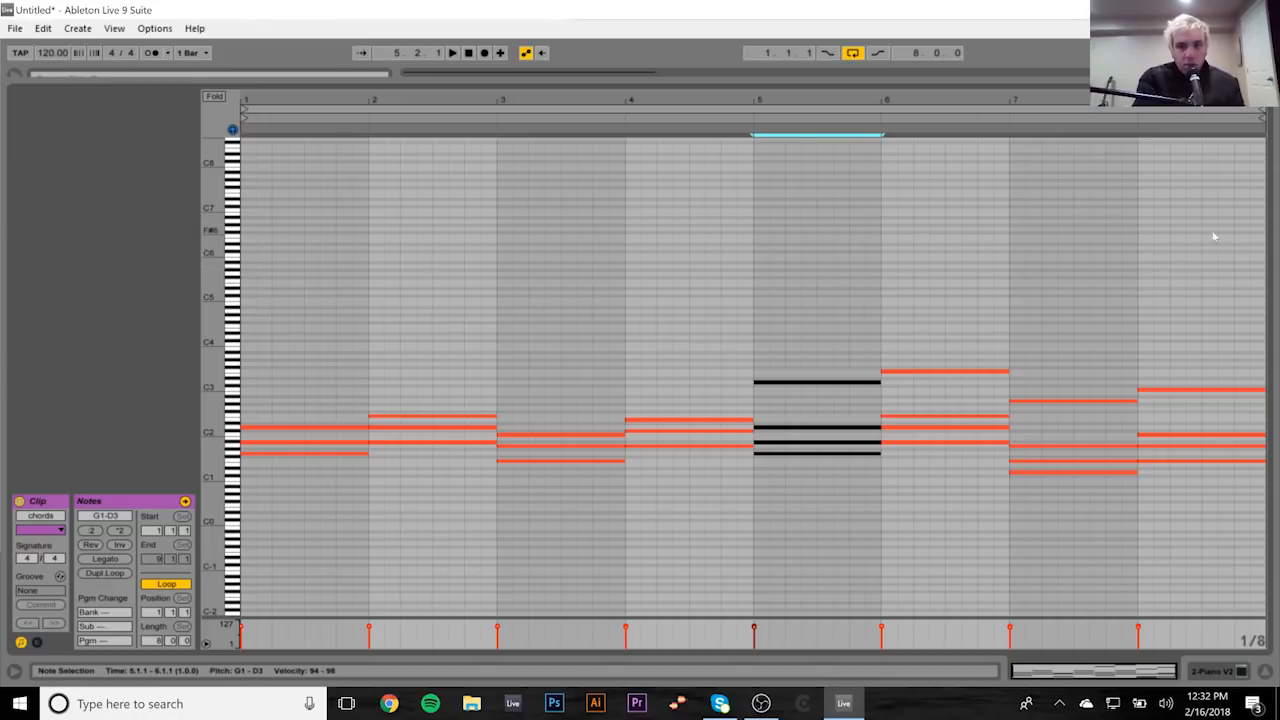
left_click_drag(1141, 205, 1252, 230)
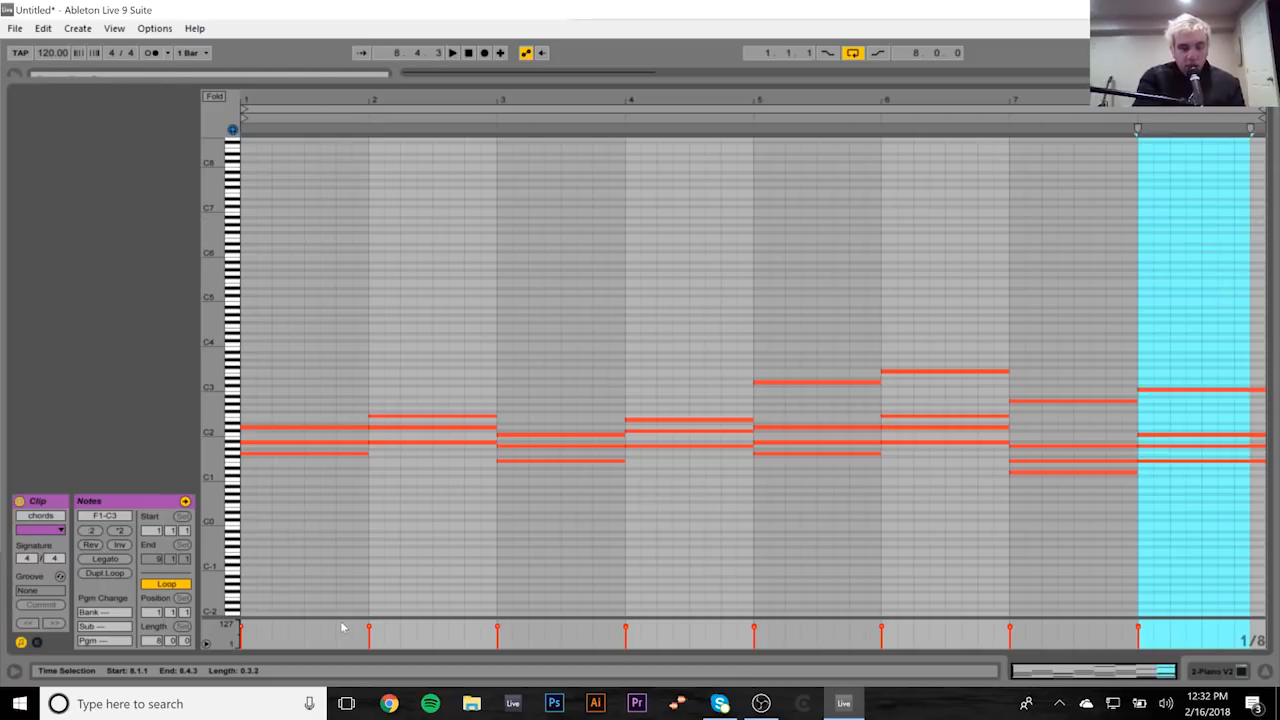
left_click_drag(307, 569, 297, 200)
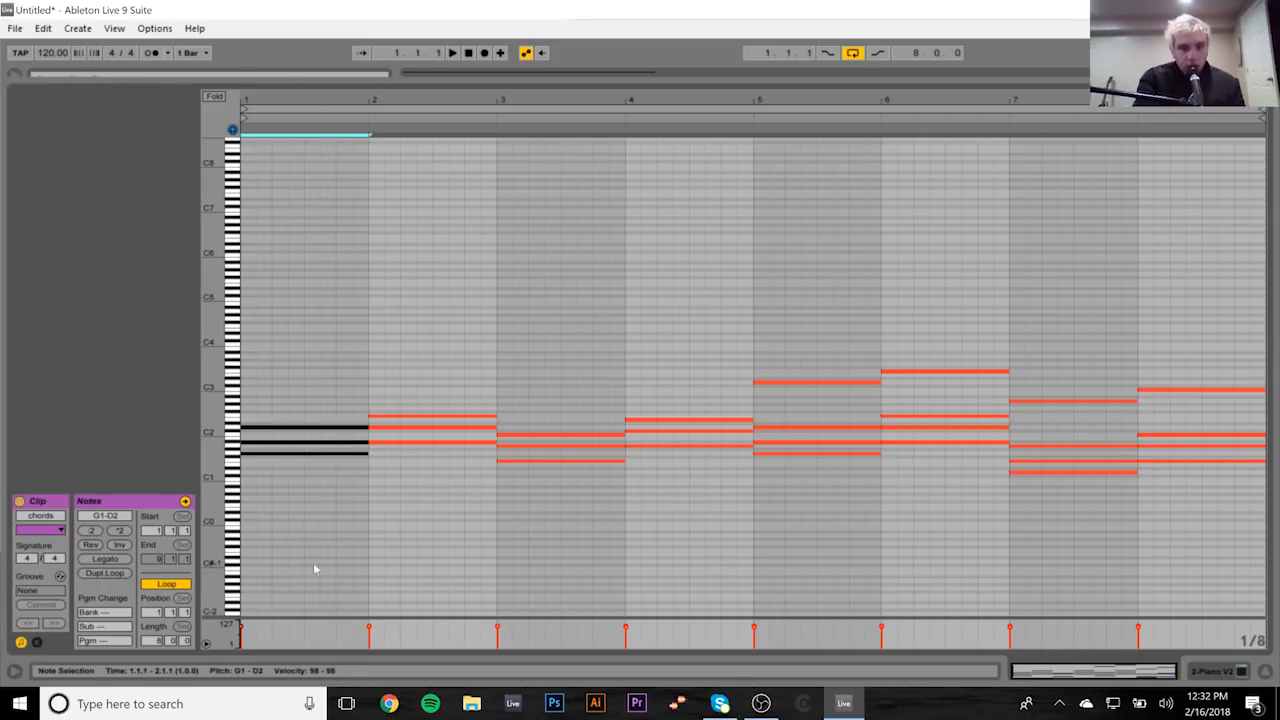
Step: Leave the chords clip, open the melody clip for note editing and play it back
left_click(1213, 675)
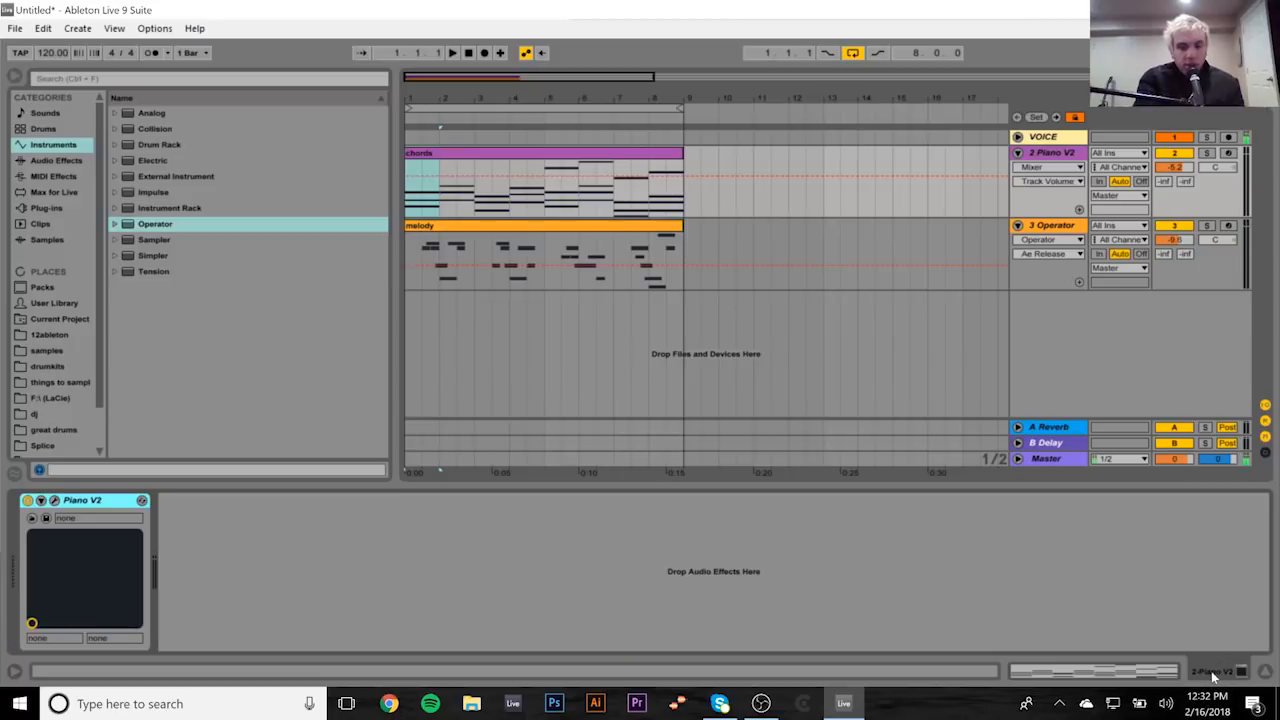
left_click(511, 155)
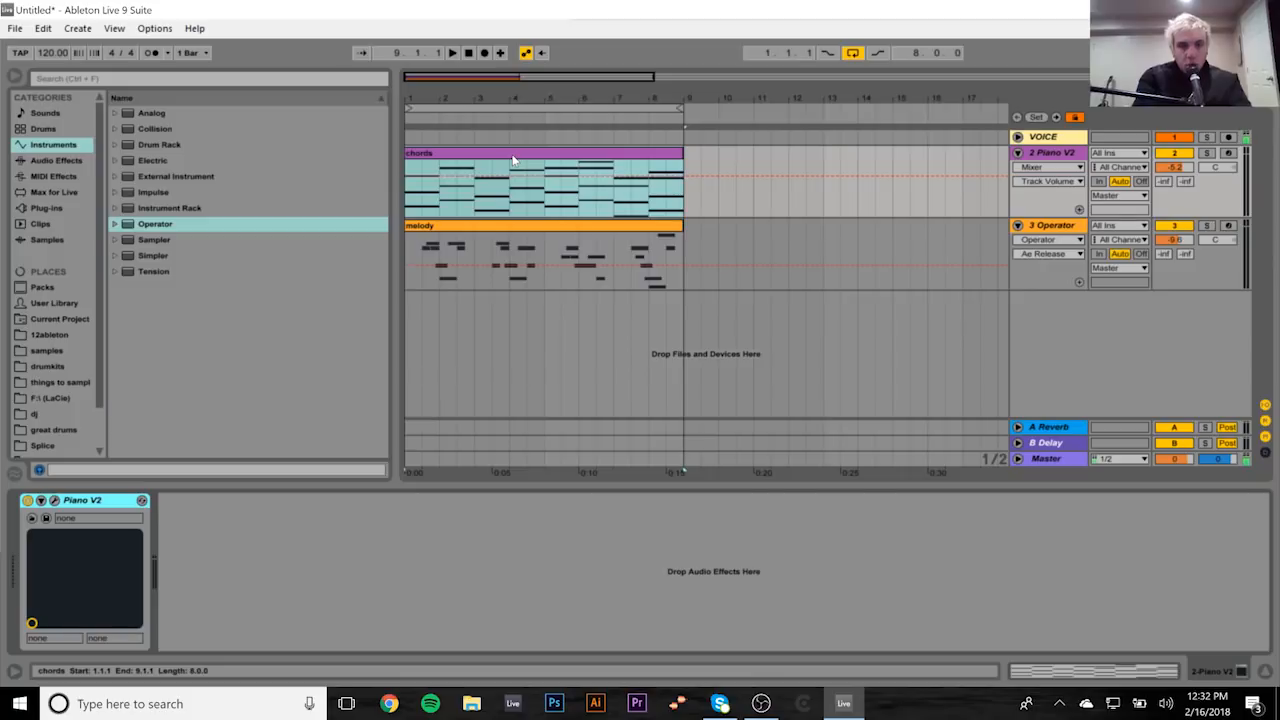
double_click(535, 226)
key("space")
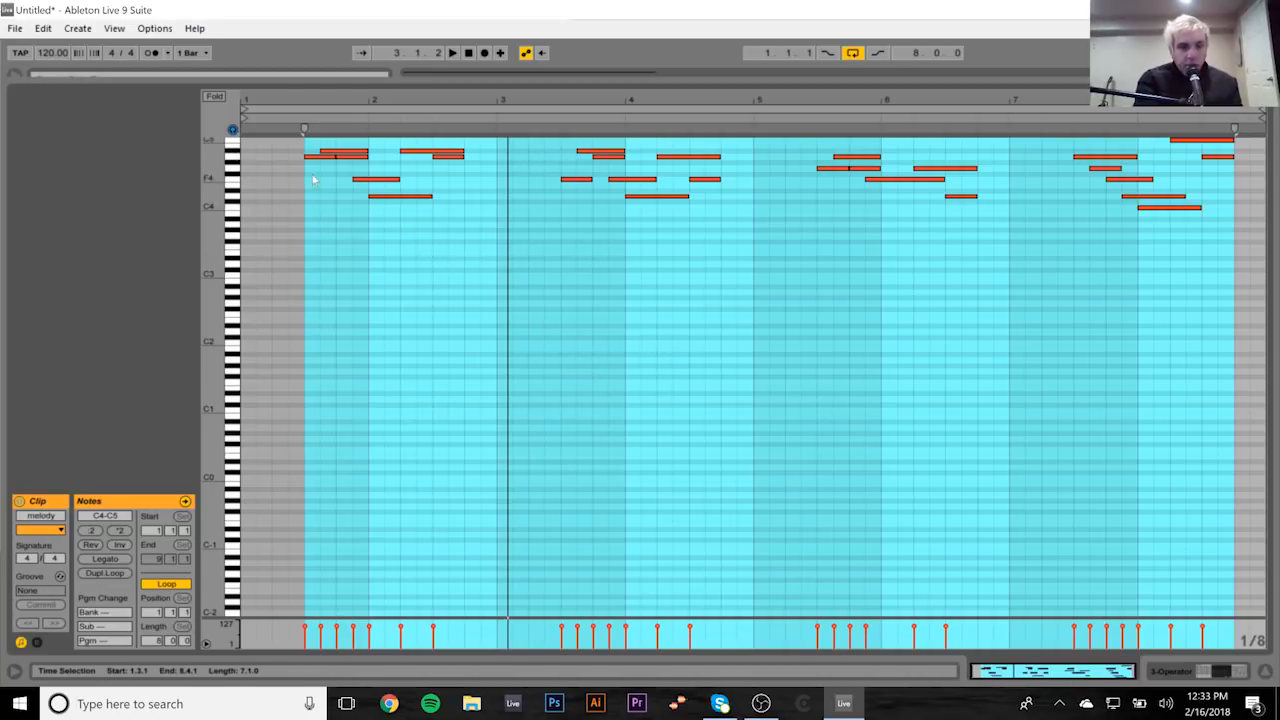
left_click(307, 305)
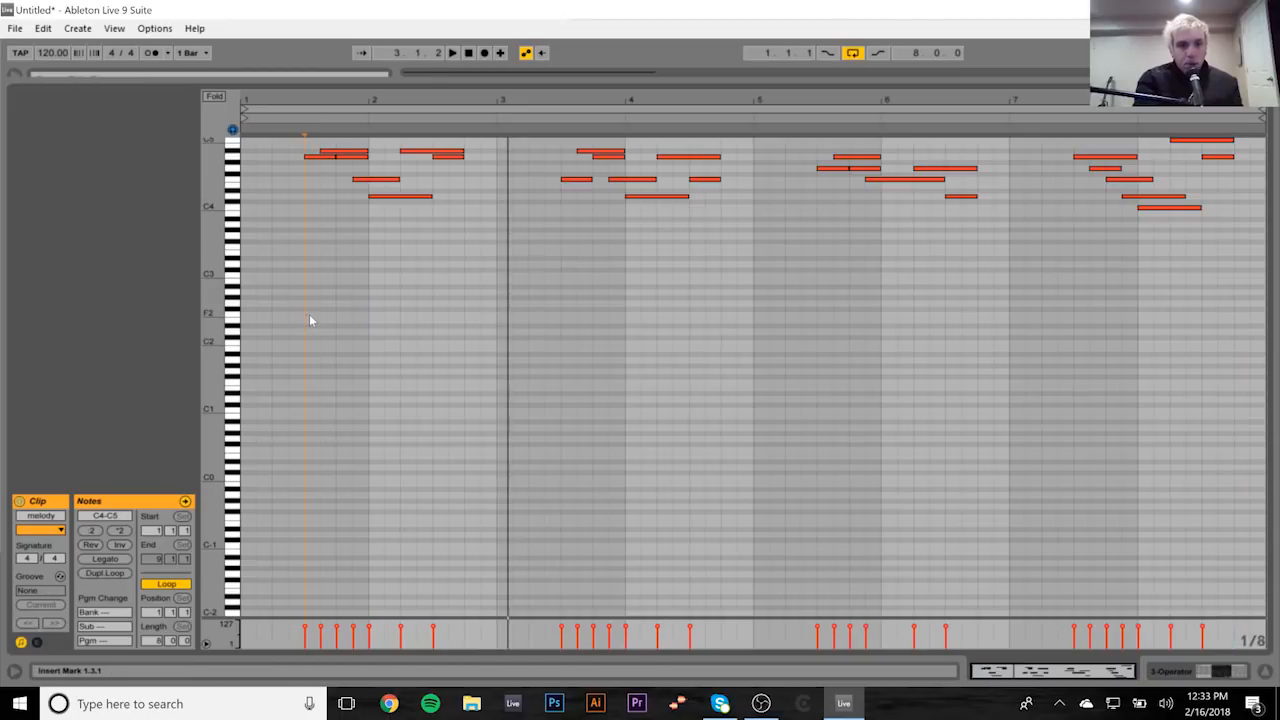
Step: Reopen the melody clip from the arrangement and play its notes from the start through bar 4
left_click(1221, 672)
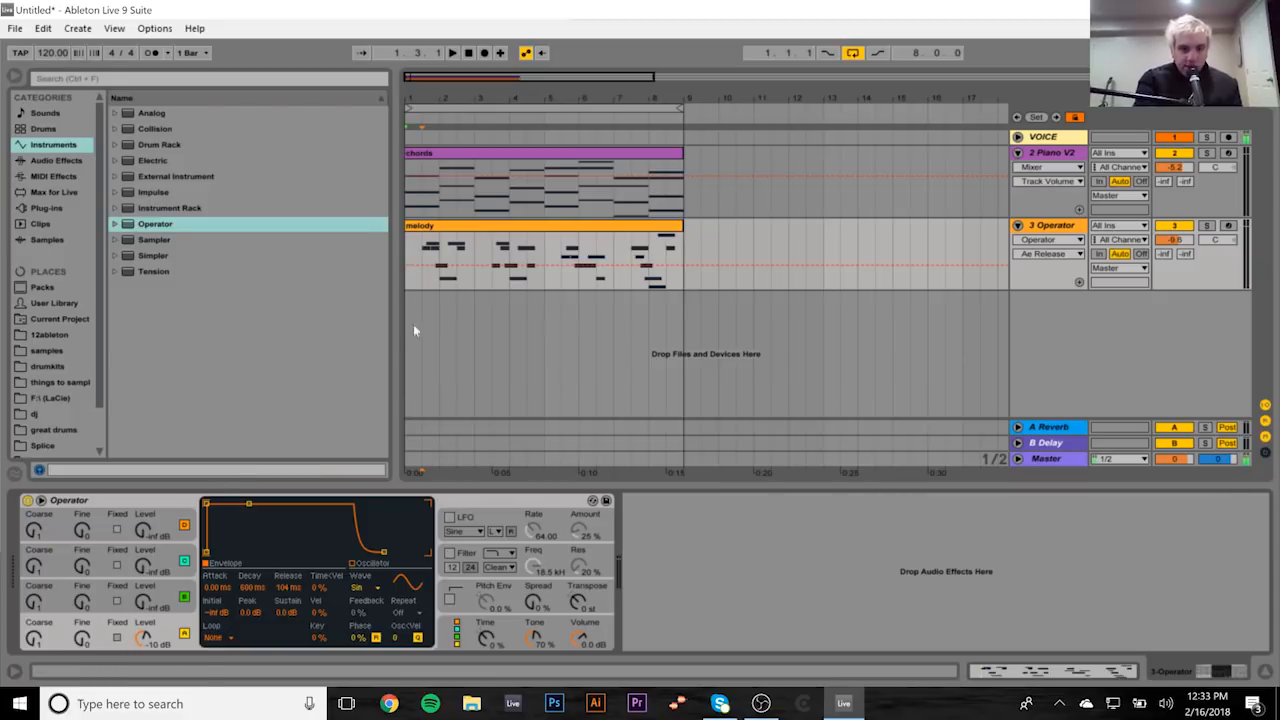
left_click(514, 228)
double_click(514, 228)
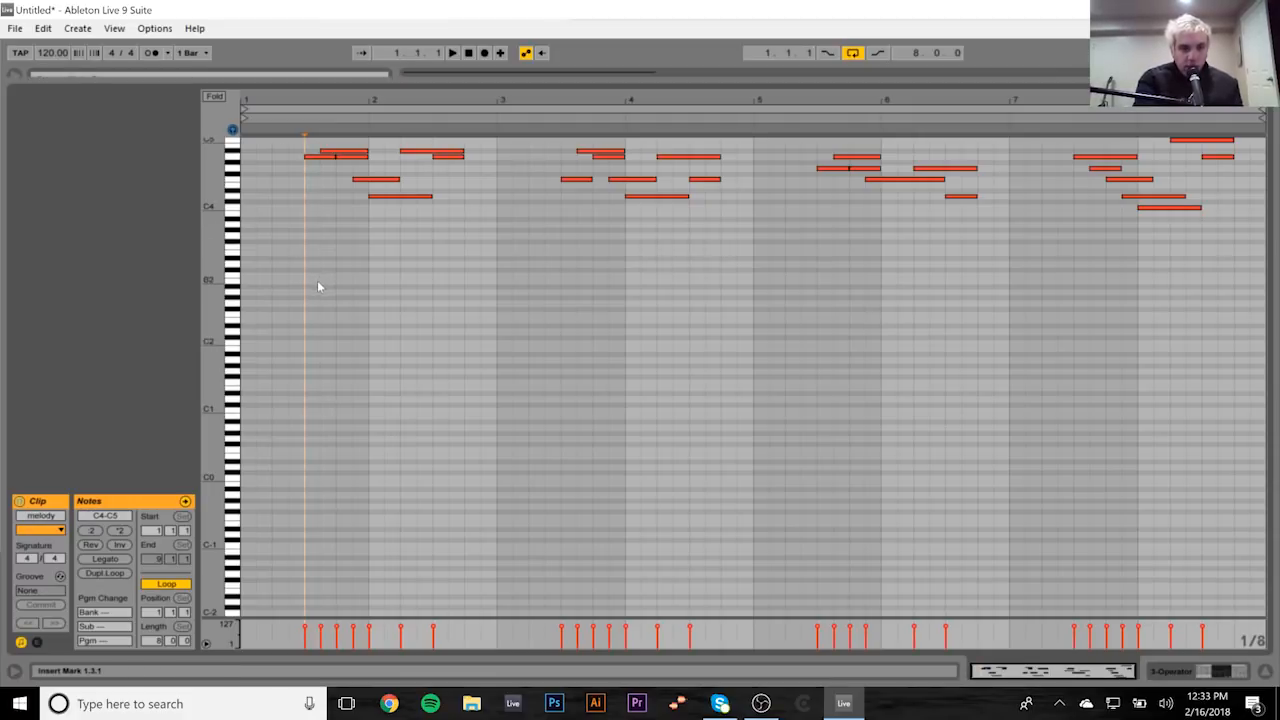
key("space")
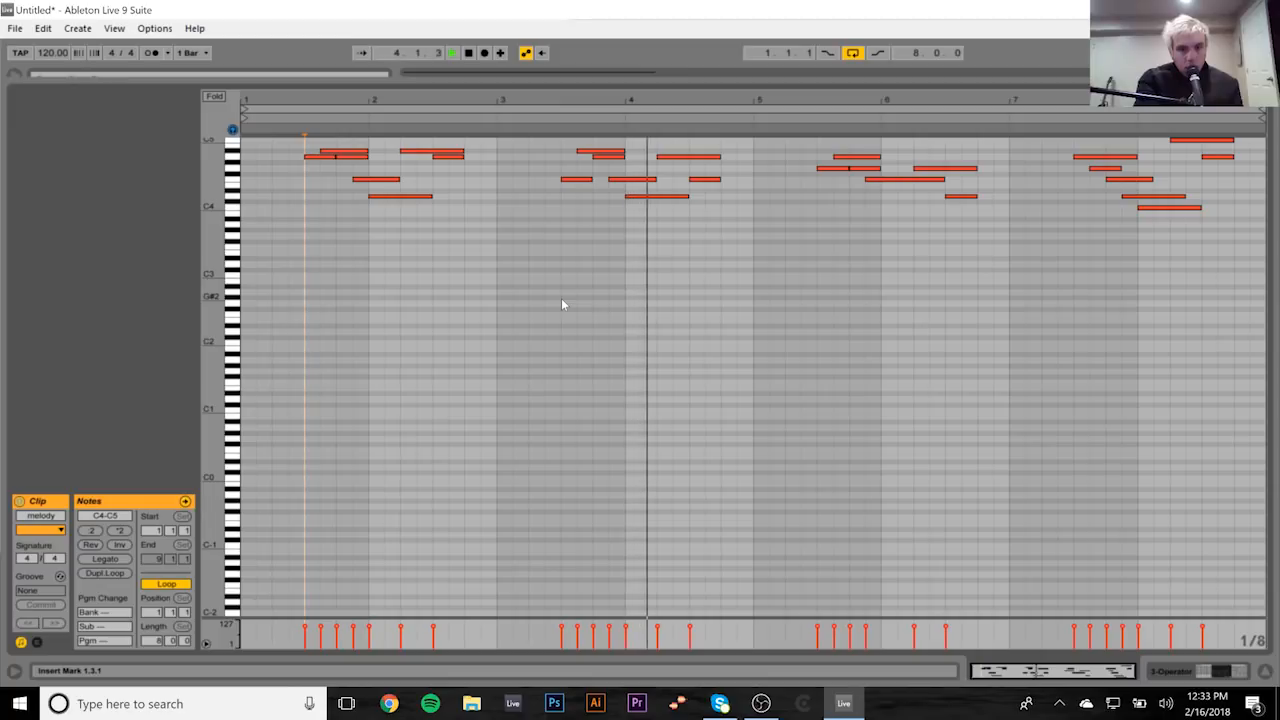
key("space")
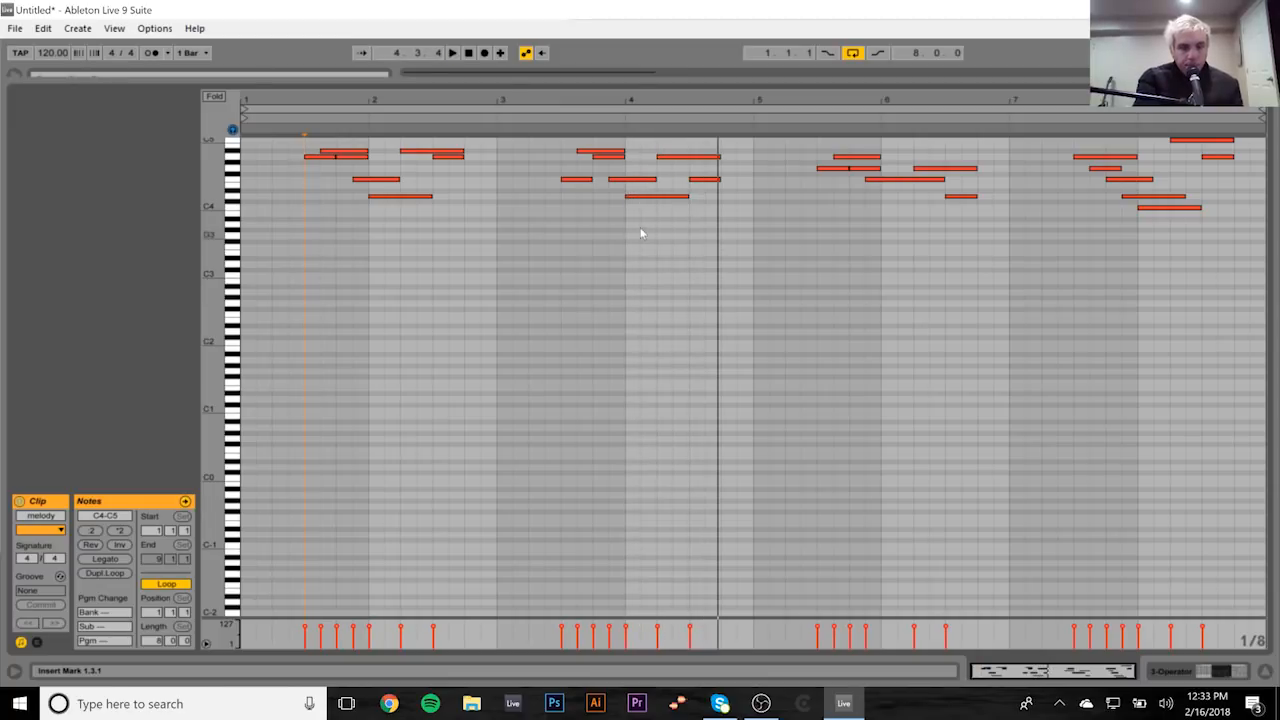
Step: Examine the melody phrases, comparing the notes in bars 1 and 2 with those in bars 4 and 8
left_click_drag(644, 206, 646, 187)
left_click(527, 281)
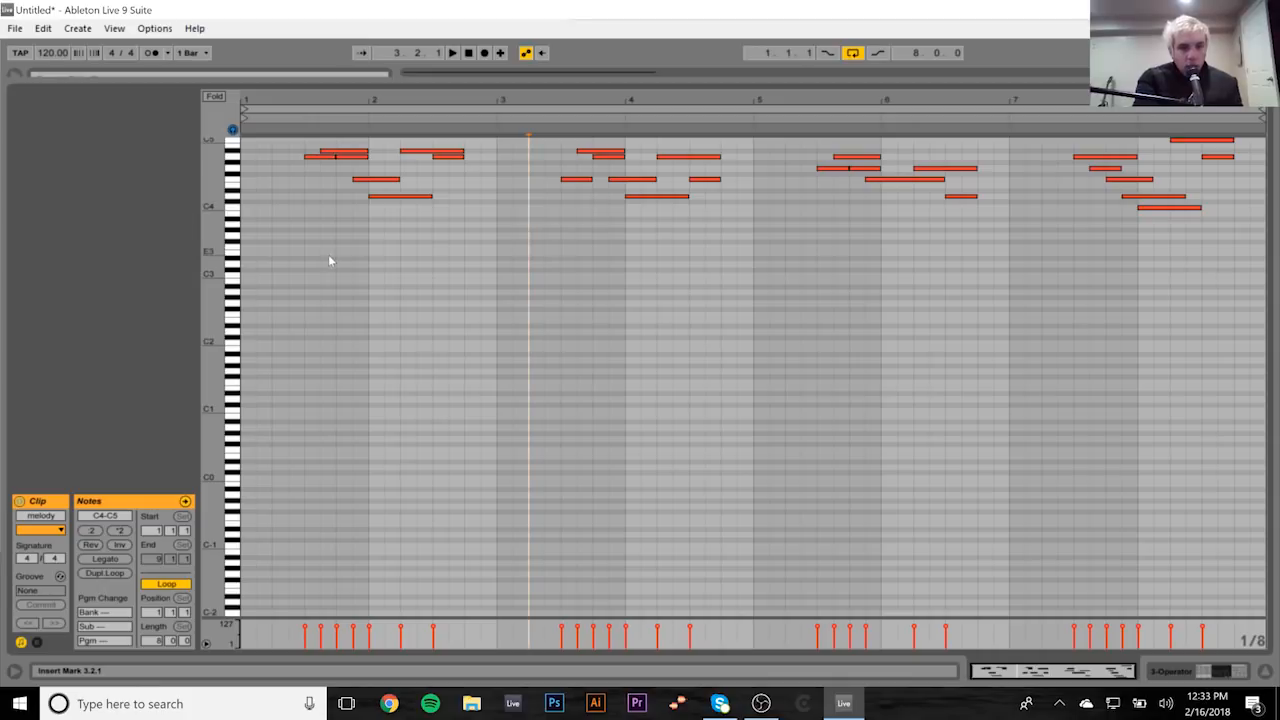
left_click_drag(276, 291, 468, 72)
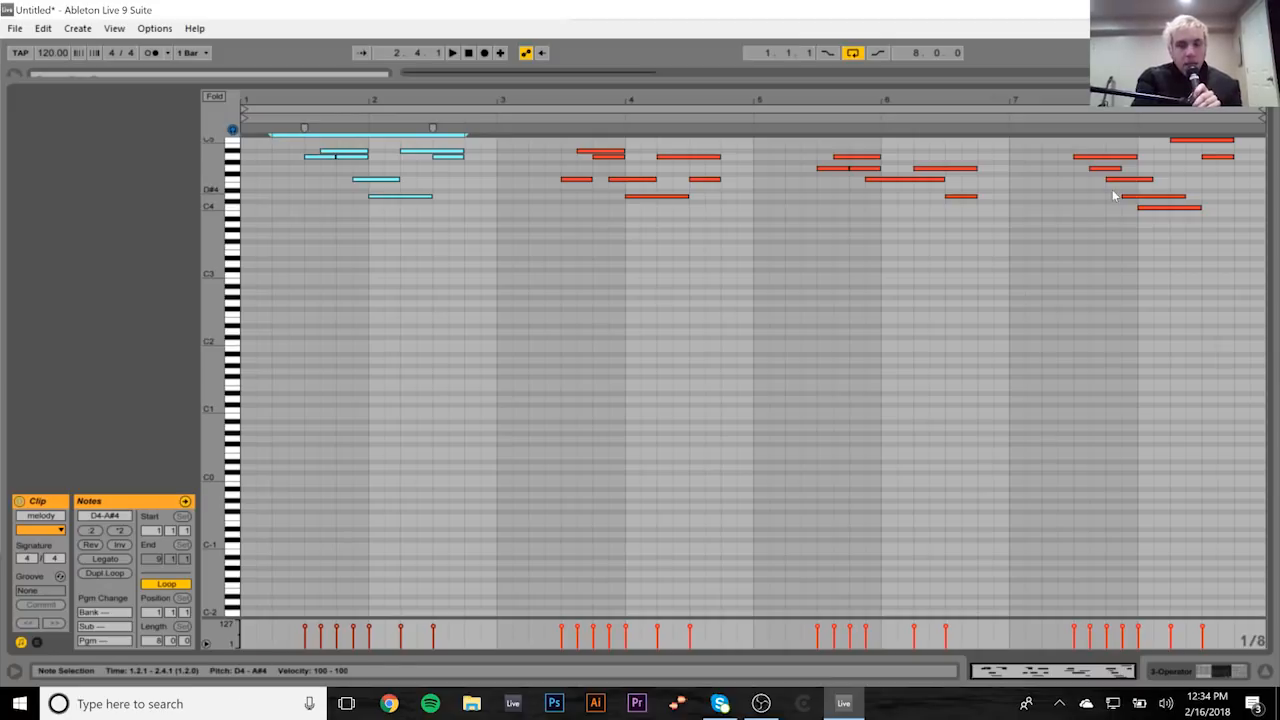
left_click_drag(1219, 181, 1225, 138)
left_click_drag(372, 252, 342, 146)
left_click(416, 302)
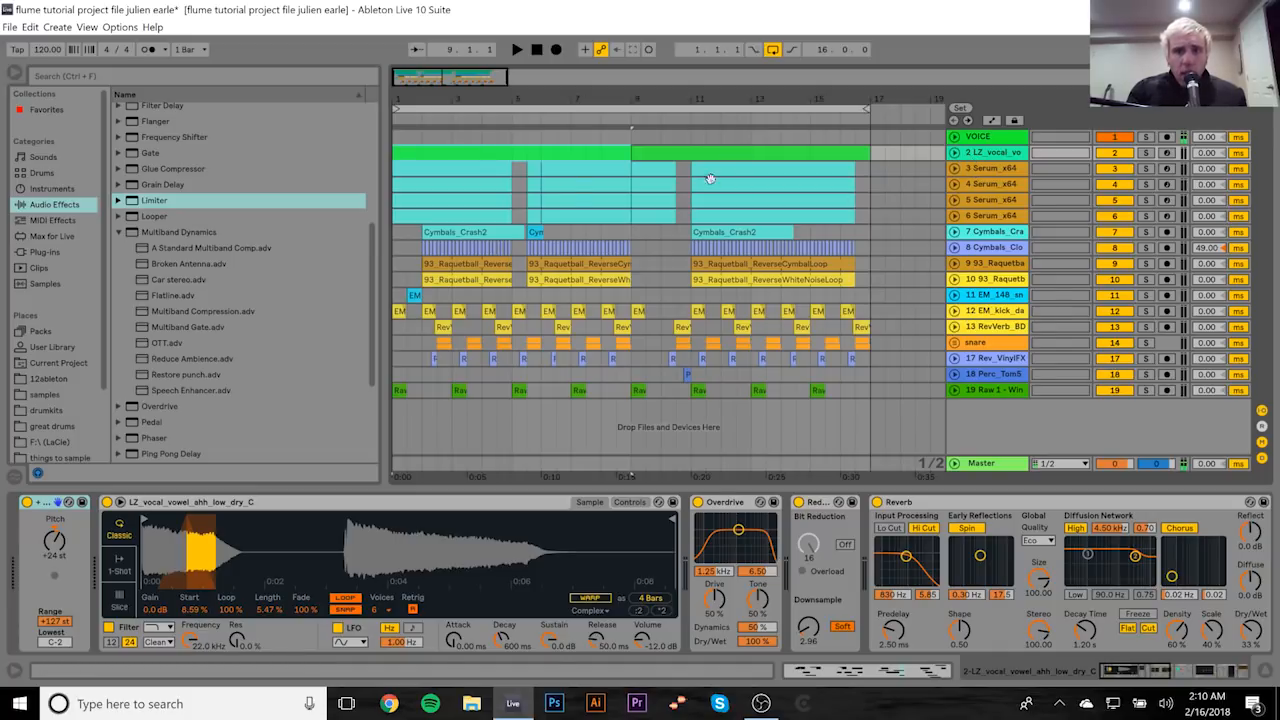
Step: View the first Serum track's device chain and return to the LZ vocal track's devices
left_click(1000, 155)
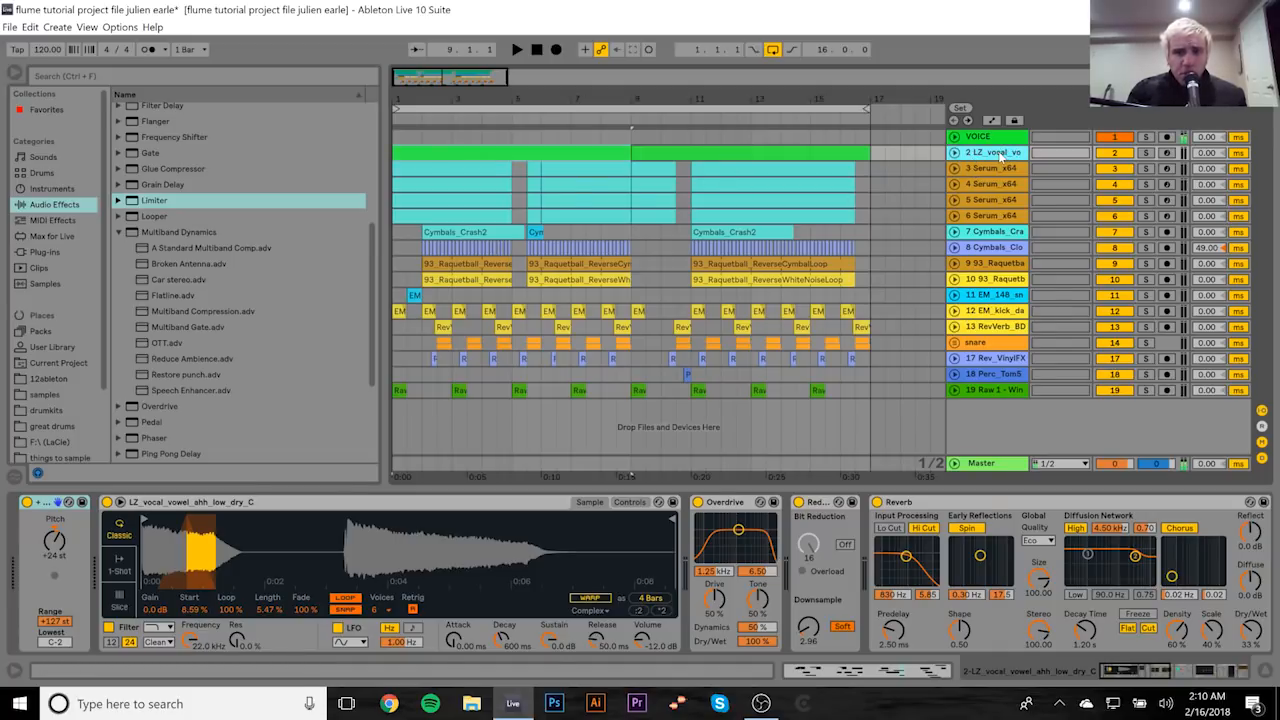
left_click(990, 170)
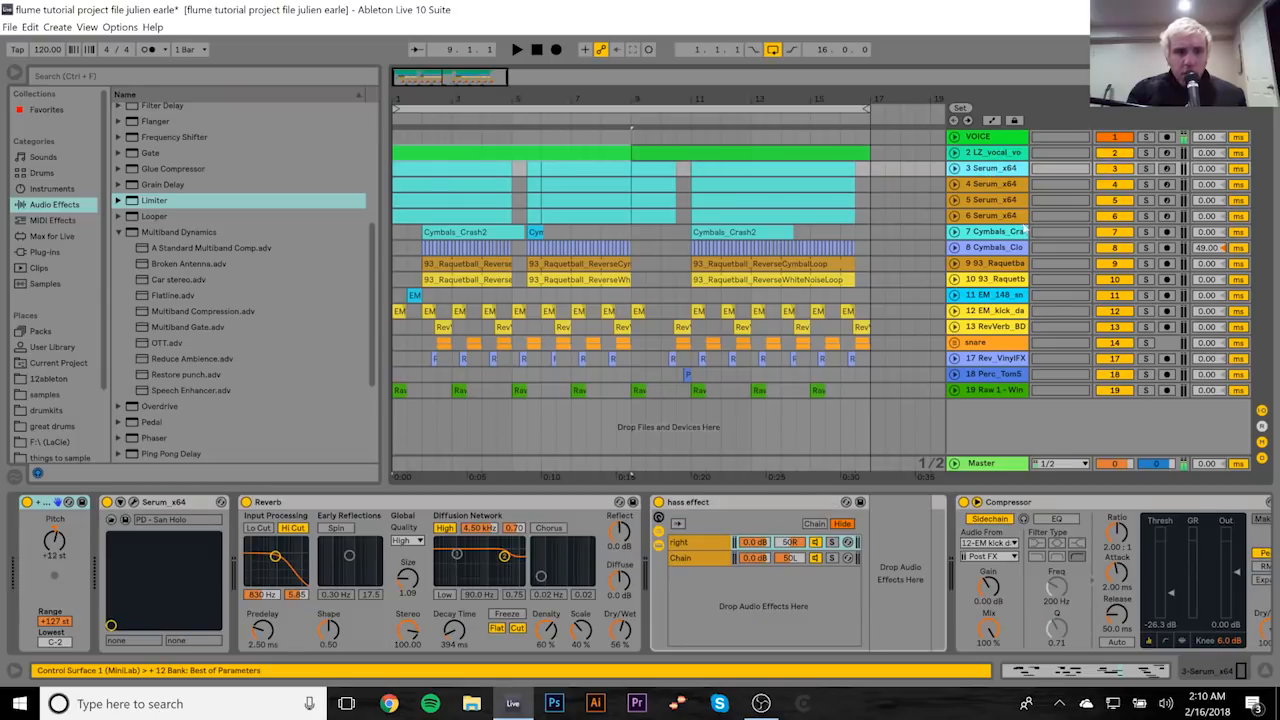
left_click(985, 155)
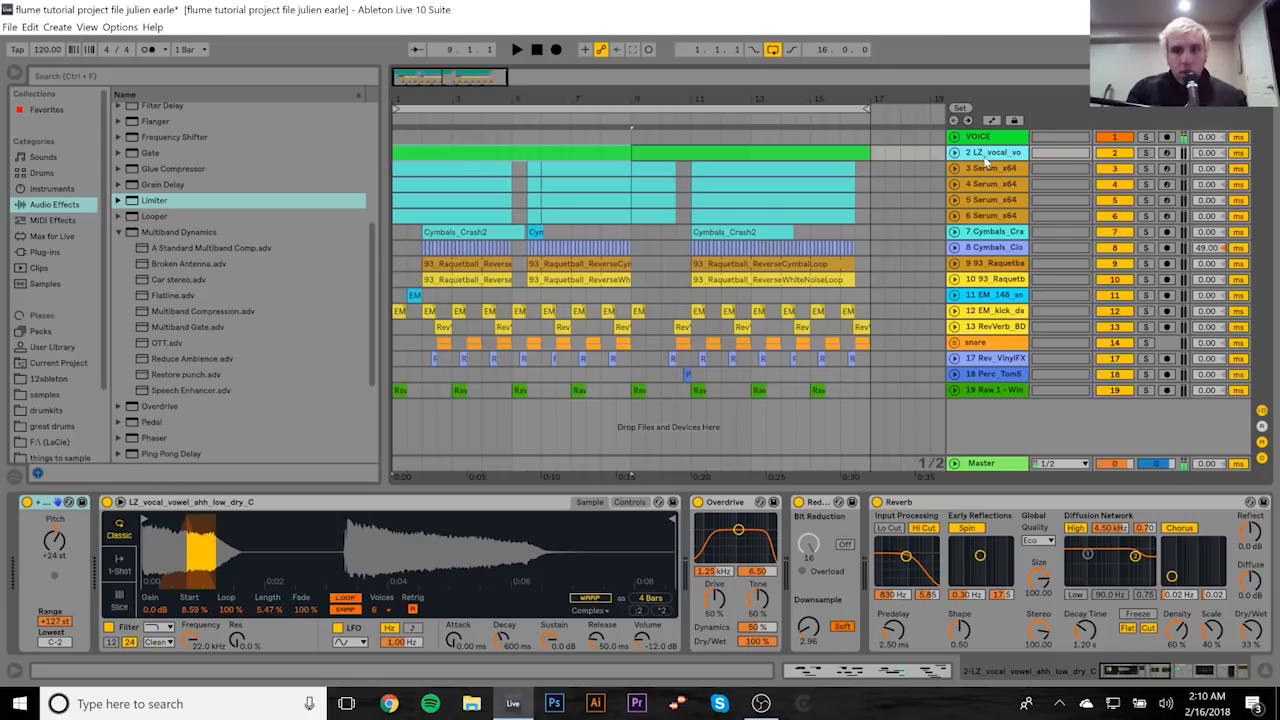
Step: Solo the VOICE and LZ vocal tracks together and play back the vocal from the first bar
left_click(1146, 137)
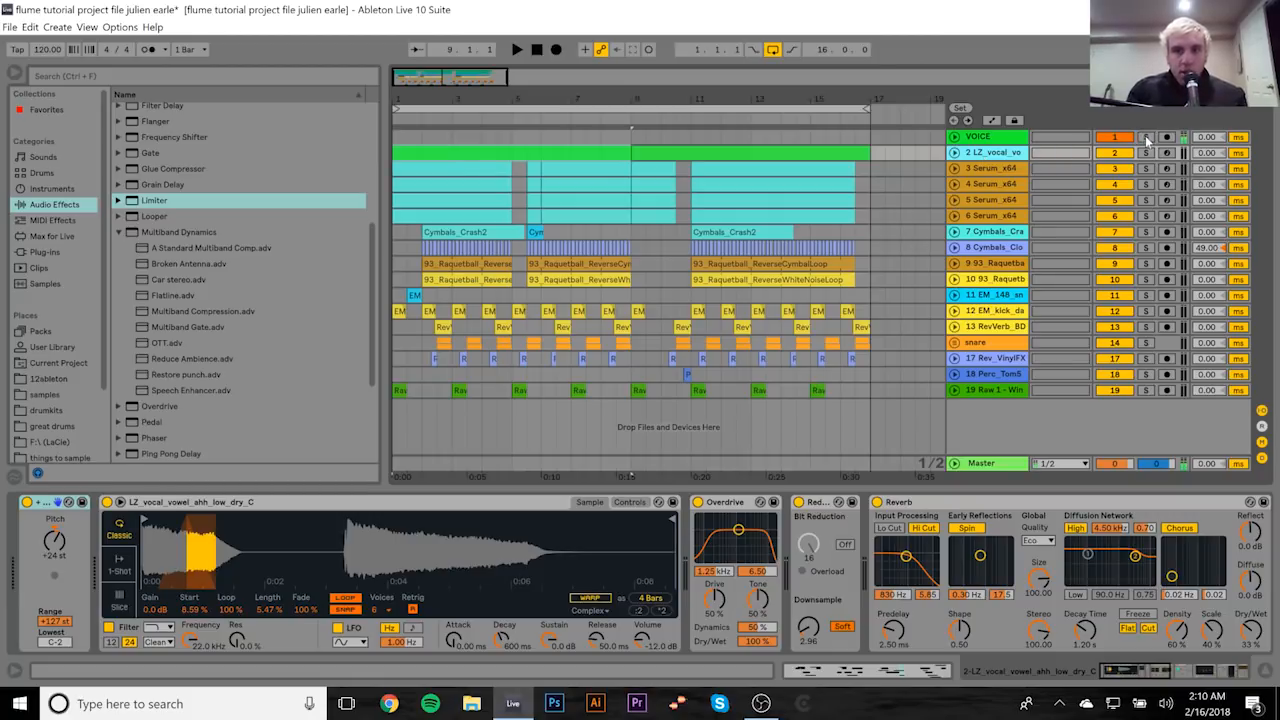
left_click(1148, 152, "ctrl")
left_click(758, 157)
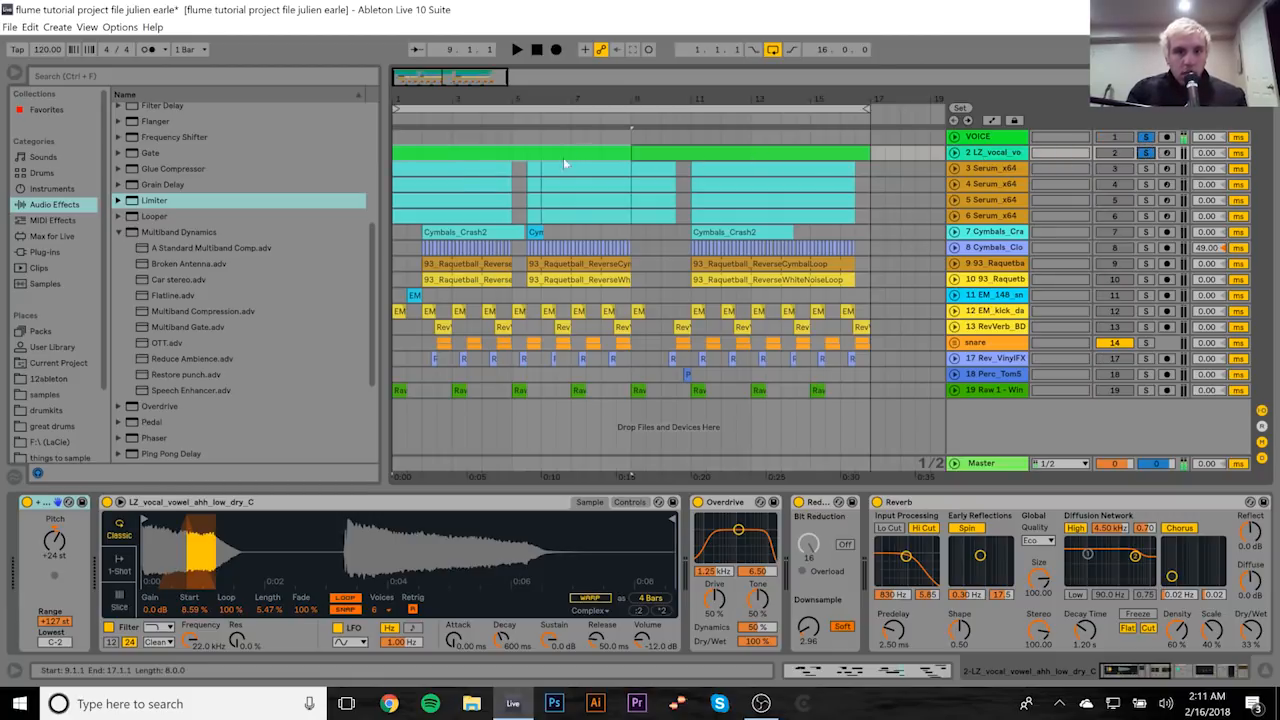
left_click(548, 152)
key("space")
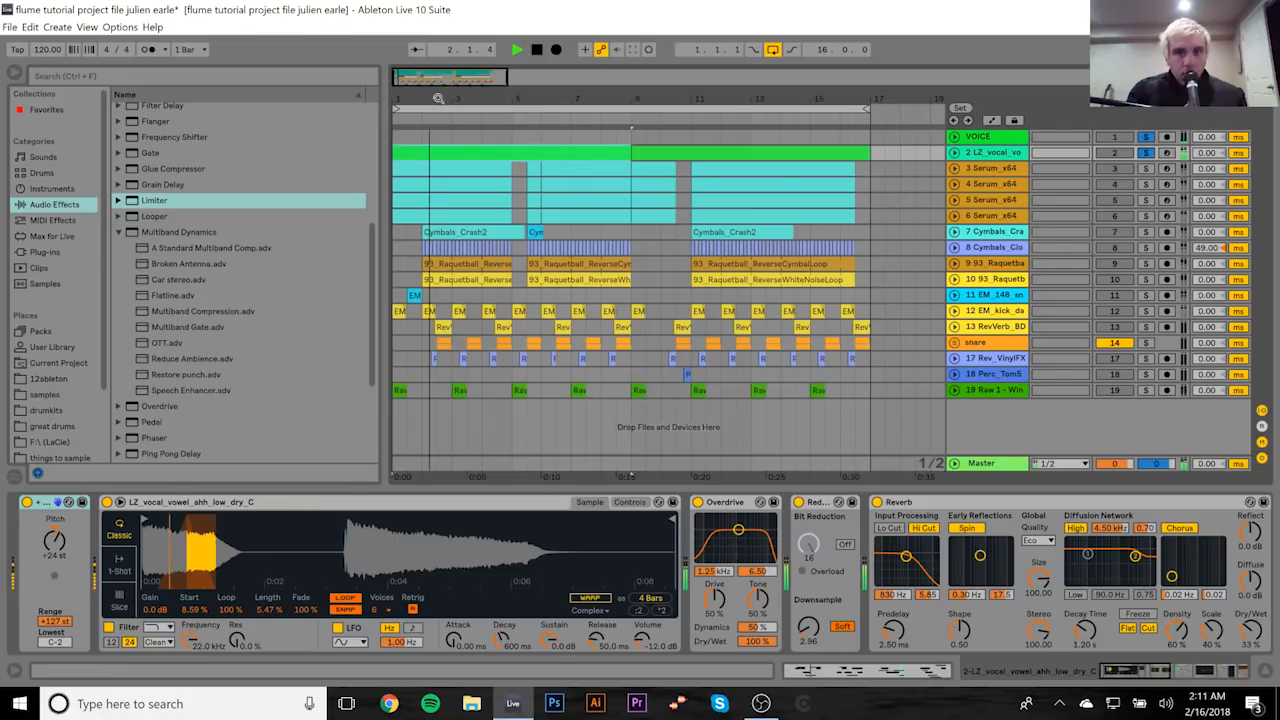
key("space")
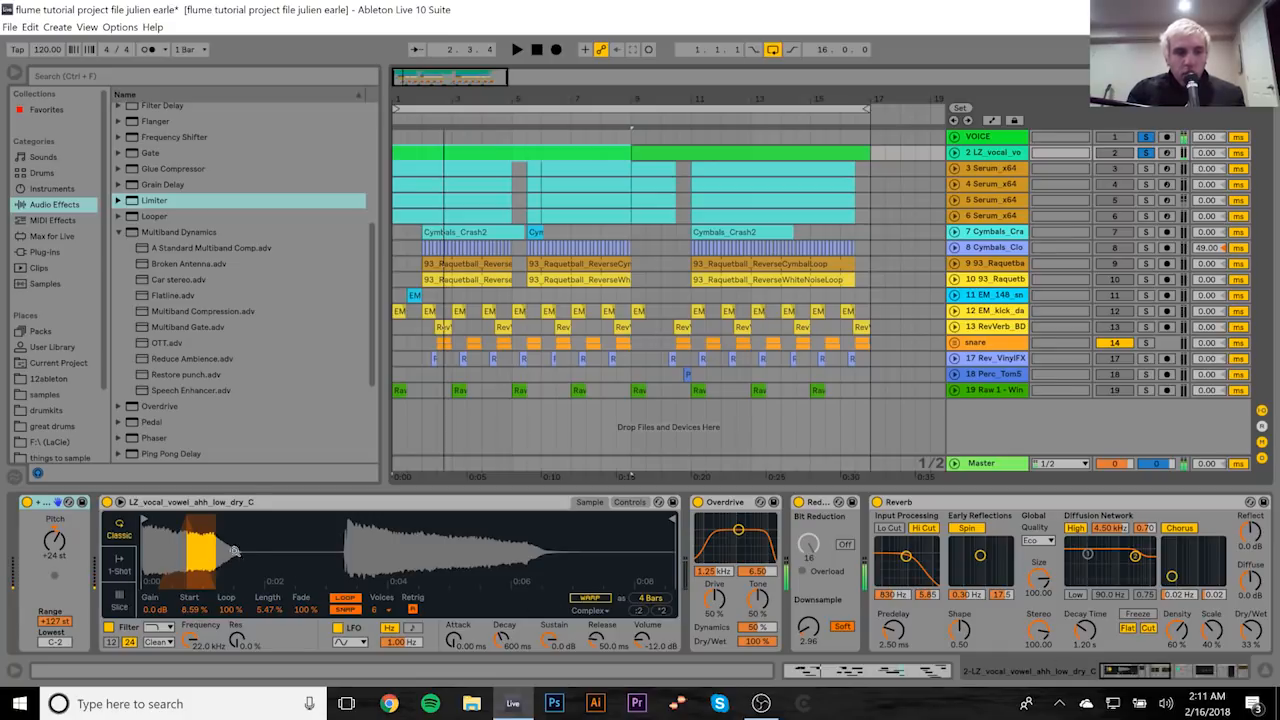
Step: Reveal the LZ_vocal_vowel_ahh_low_dry_C sample in the browser and look through the LZ_vocal_vowels folder
right_click(254, 574)
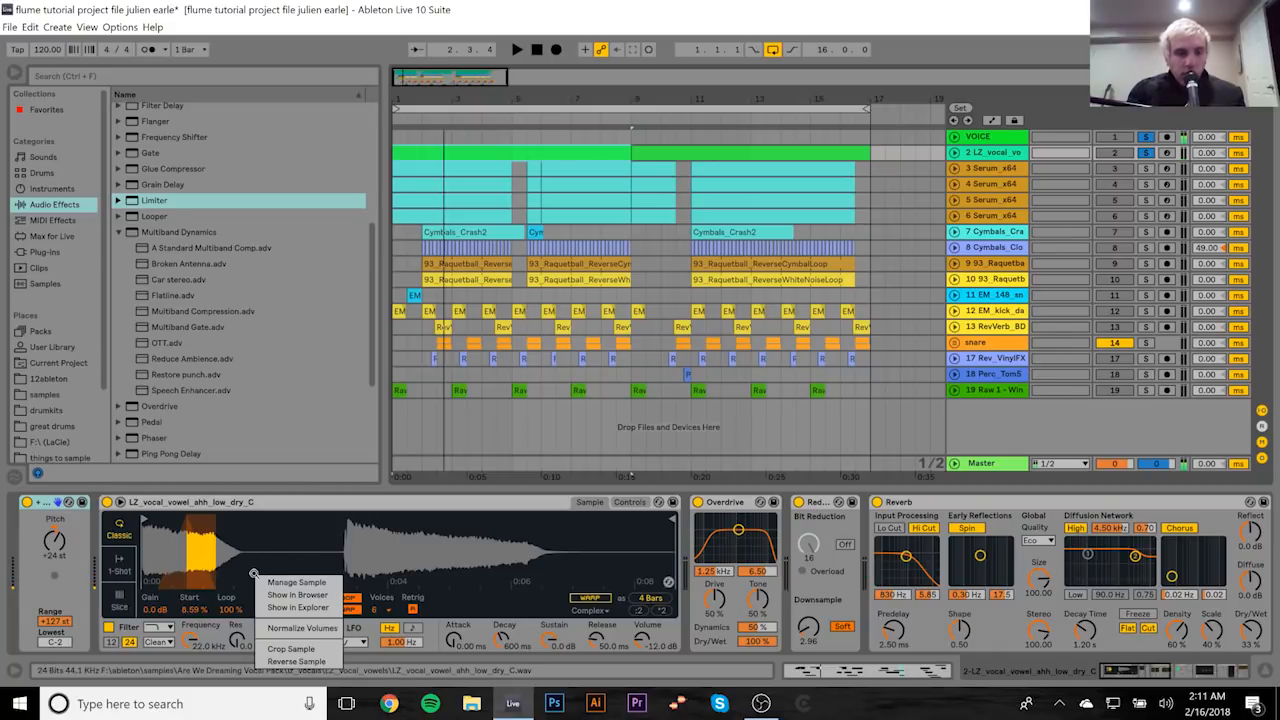
left_click(297, 595)
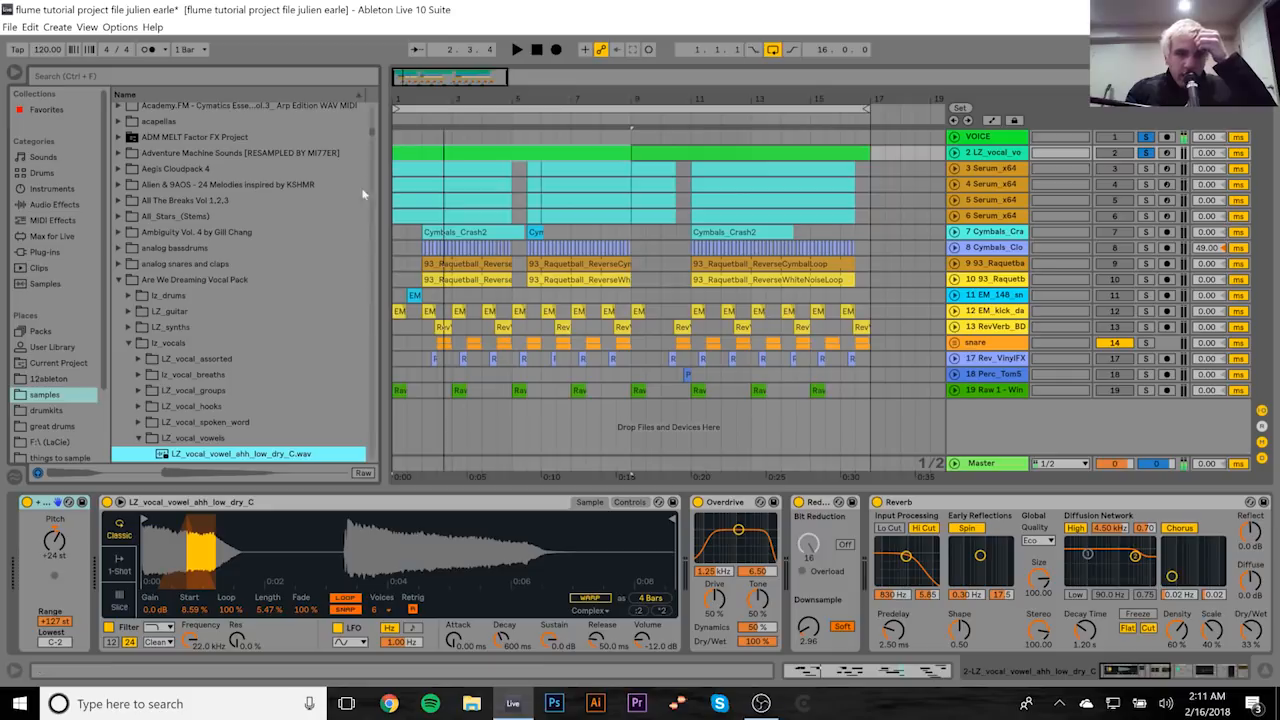
scroll(372, 137, "down", 4)
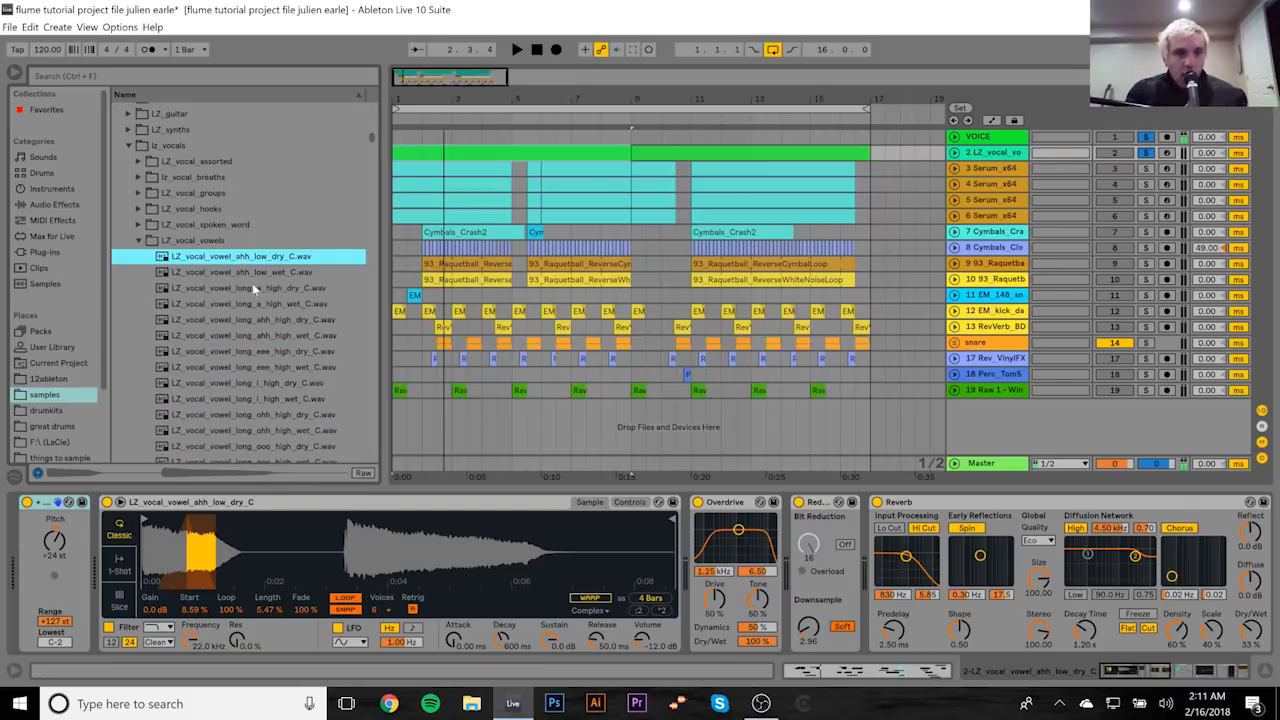
Step: Inspect the vocal sampler's Glide settings and the overlapping A2 and A#2 notes in bar 1 of the vocal clip
left_click(630, 502)
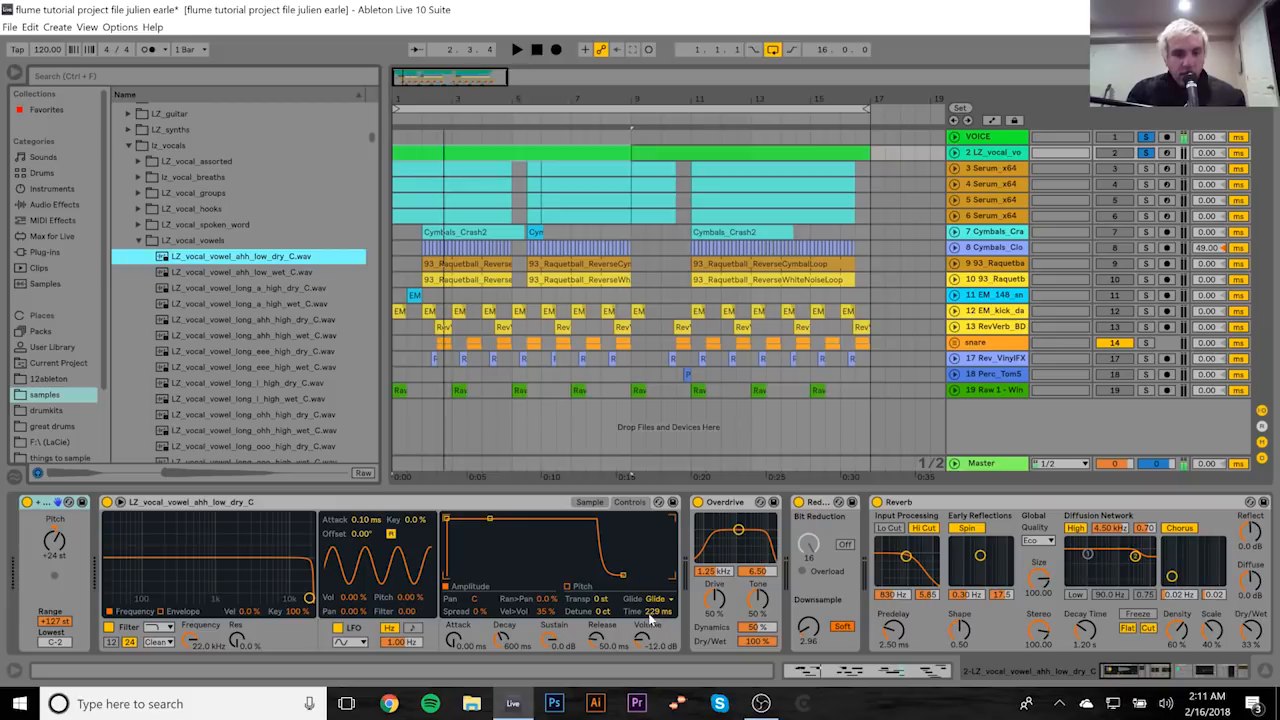
double_click(449, 153)
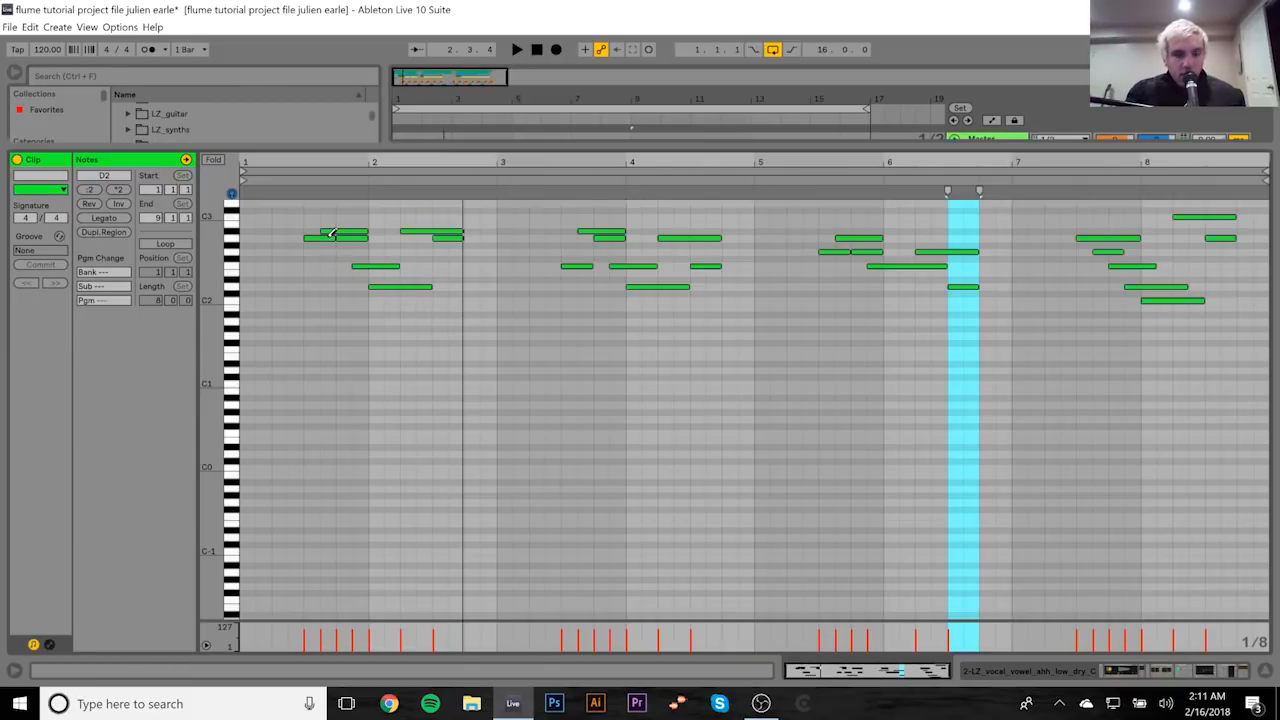
left_click(329, 239)
left_click_drag(329, 209, 340, 236)
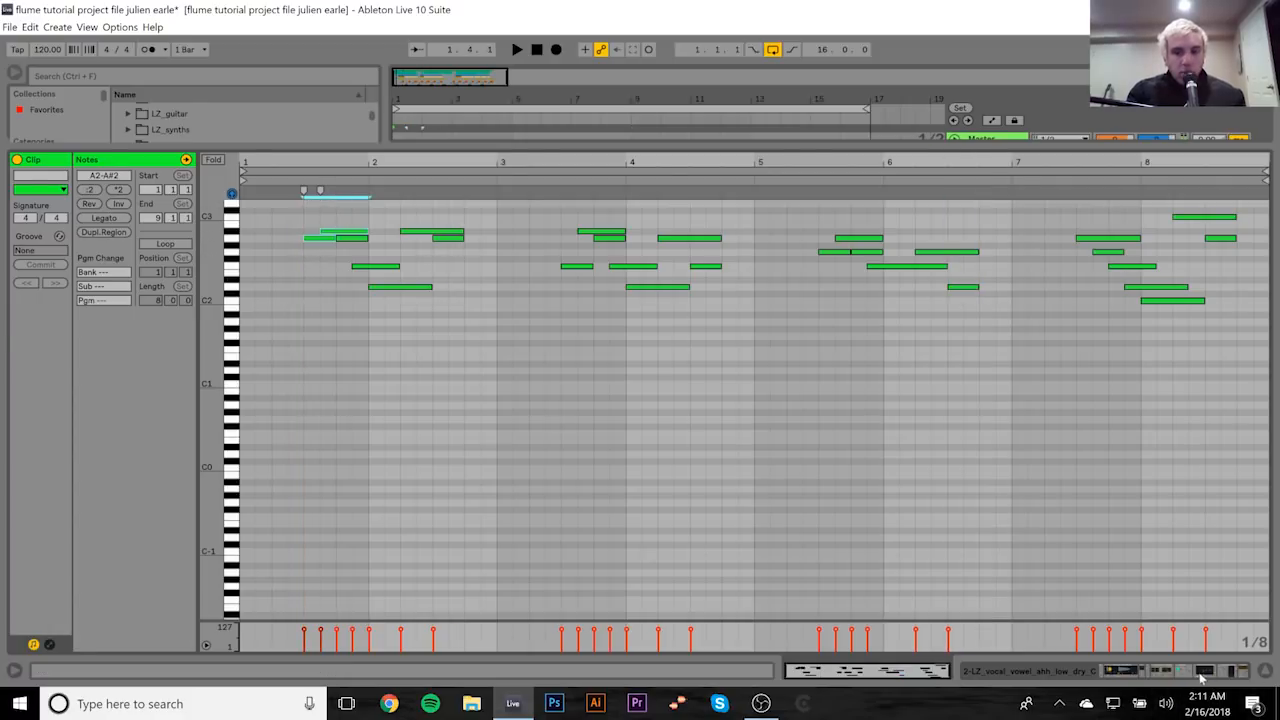
left_click(1201, 670)
left_click(591, 501)
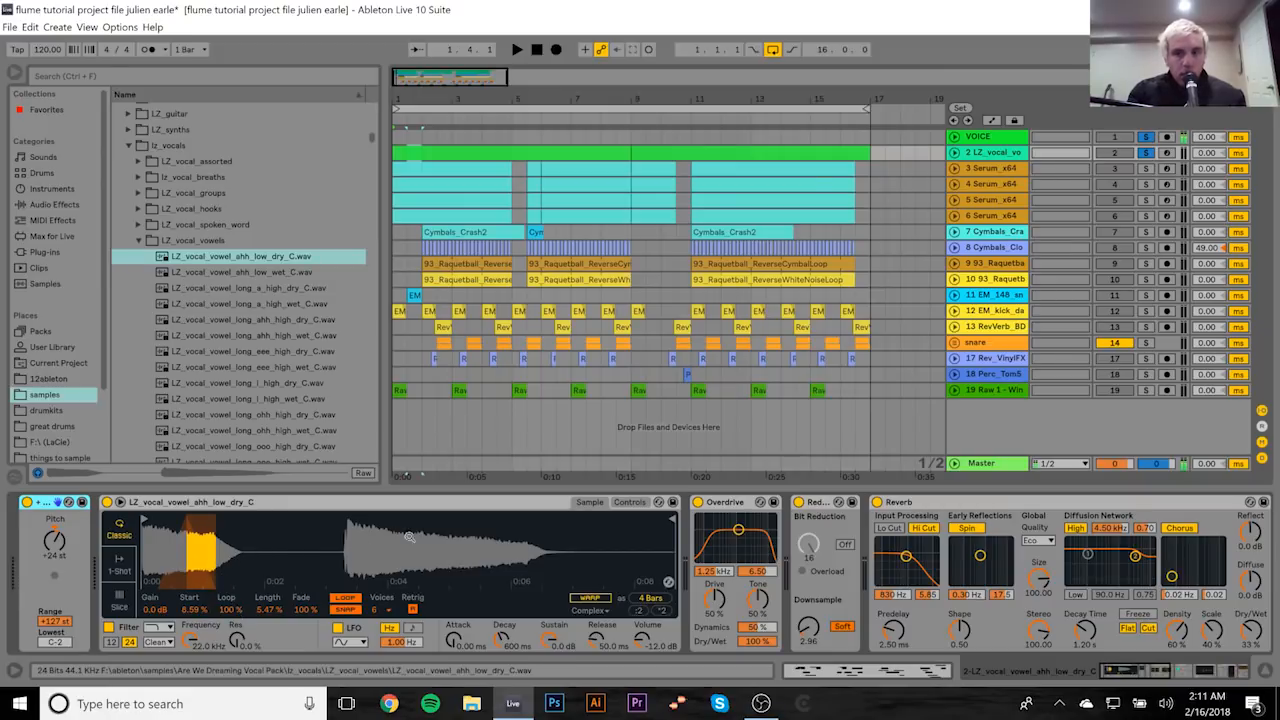
Step: Arm the LZ vocal track for recording and set the sample loop's Fade to 0%
left_click(1166, 152)
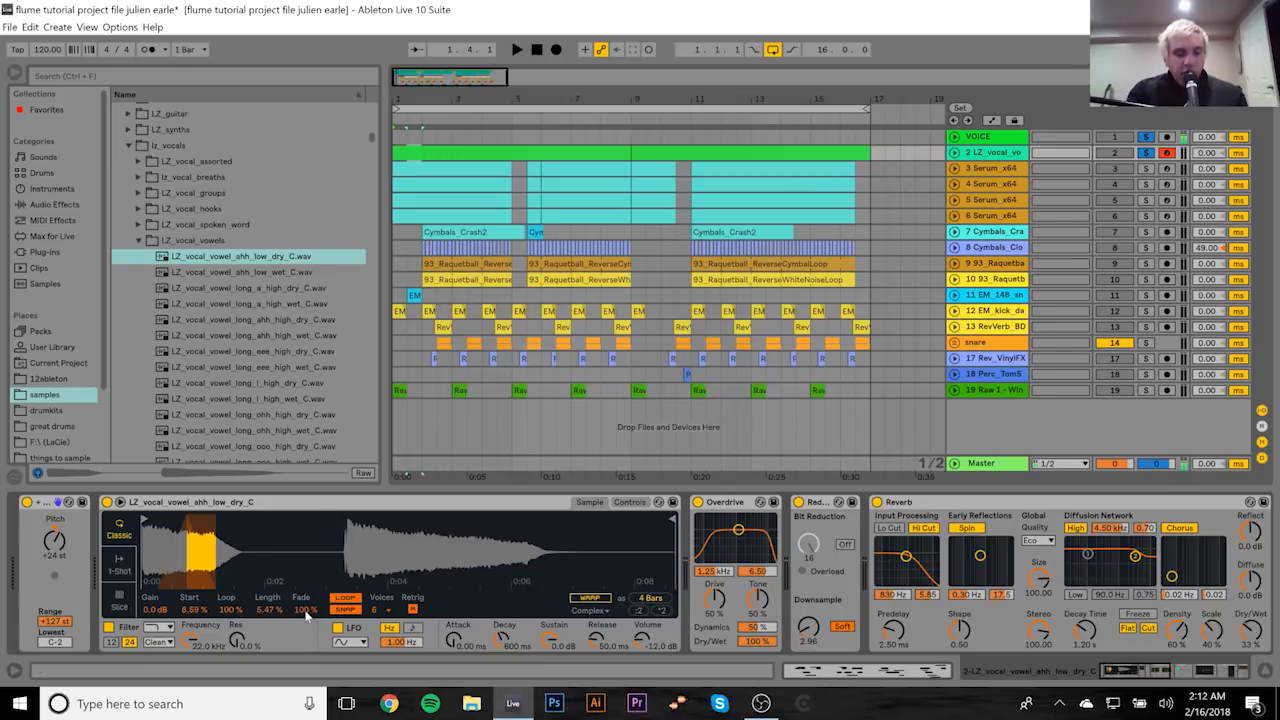
mouse_move(296, 609)
left_mouse_down()
mouse_move(296, 640)
mouse_move(306, 630)
left_mouse_up()
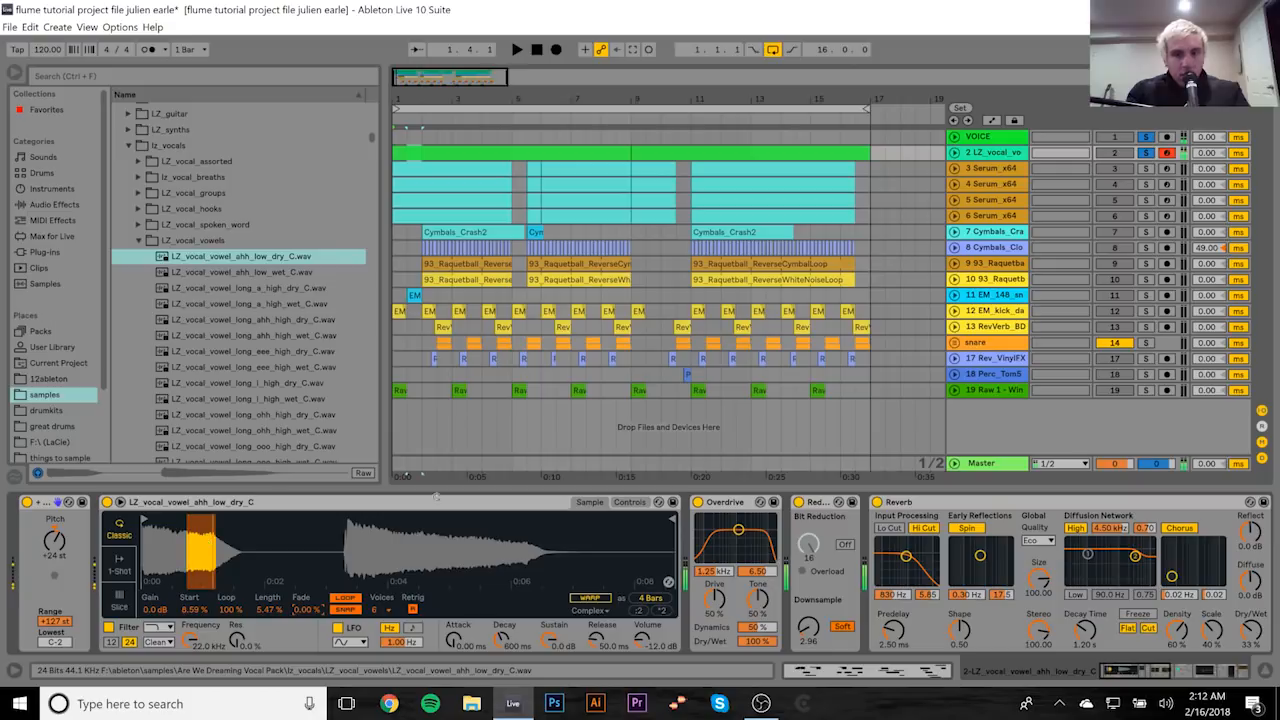
Step: Turn off the Auto Pan effect on the LZ vocal track and return to its sampler device
left_click(1231, 676)
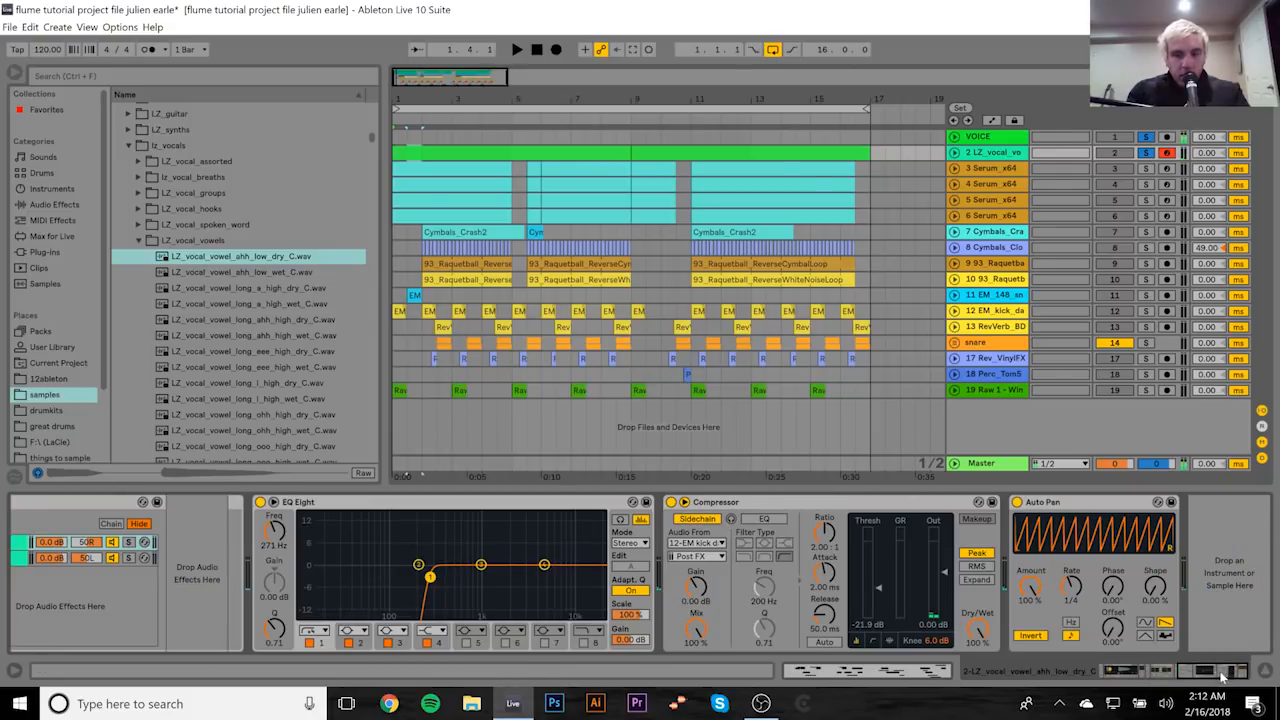
left_click(1017, 508)
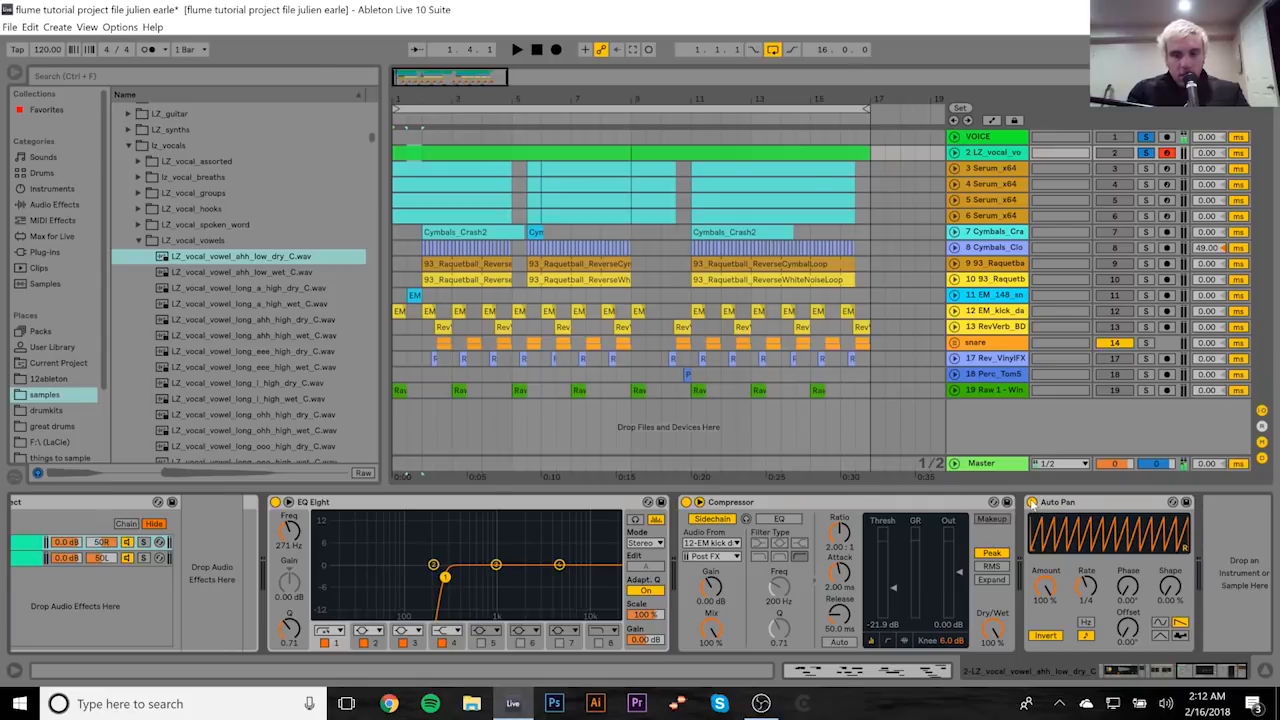
left_click(1032, 502)
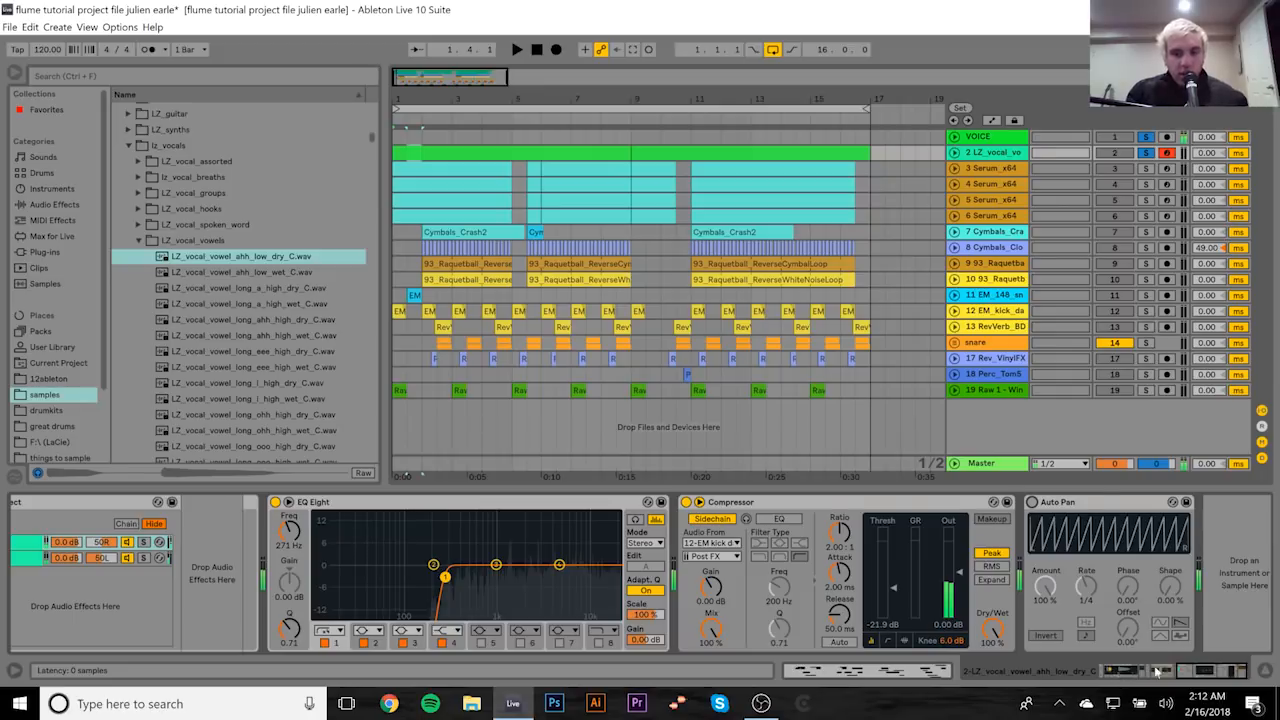
left_click(1112, 676)
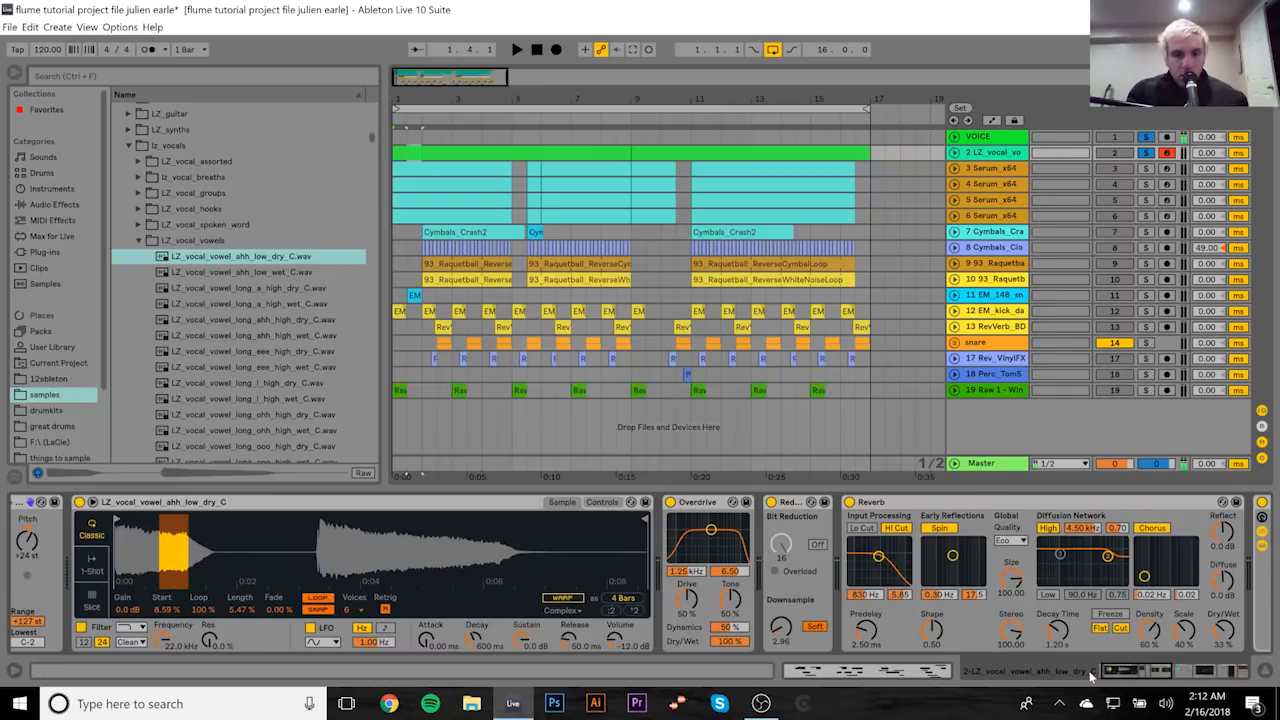
Step: Set the sample loop's Fade to 100% in the vocal sampler
left_click(1089, 675)
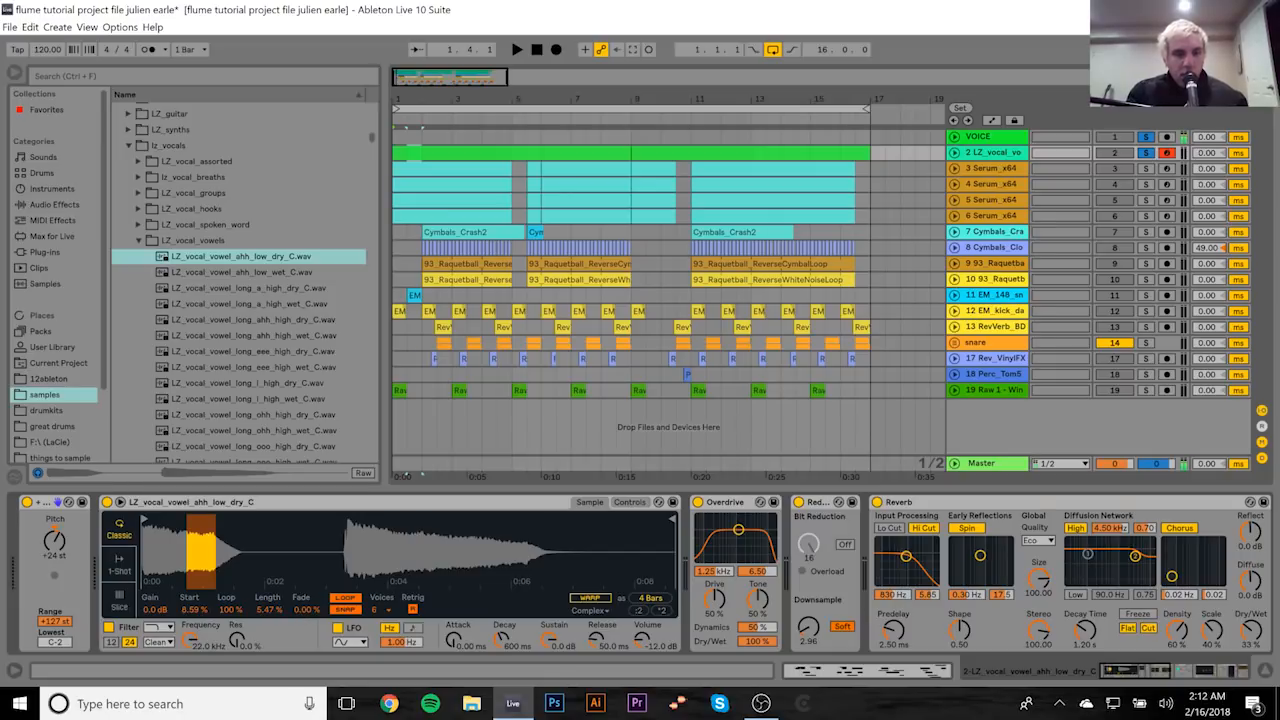
left_click_drag(300, 617, 300, 580)
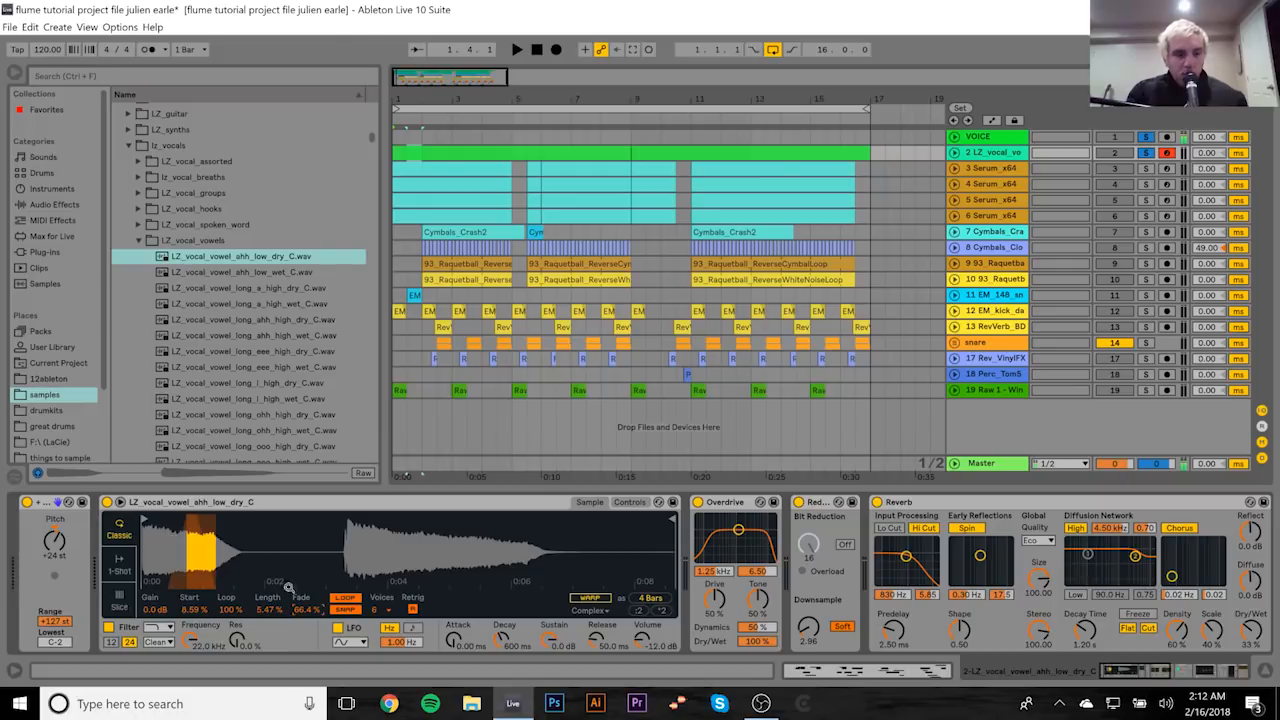
left_click_drag(306, 612, 306, 590)
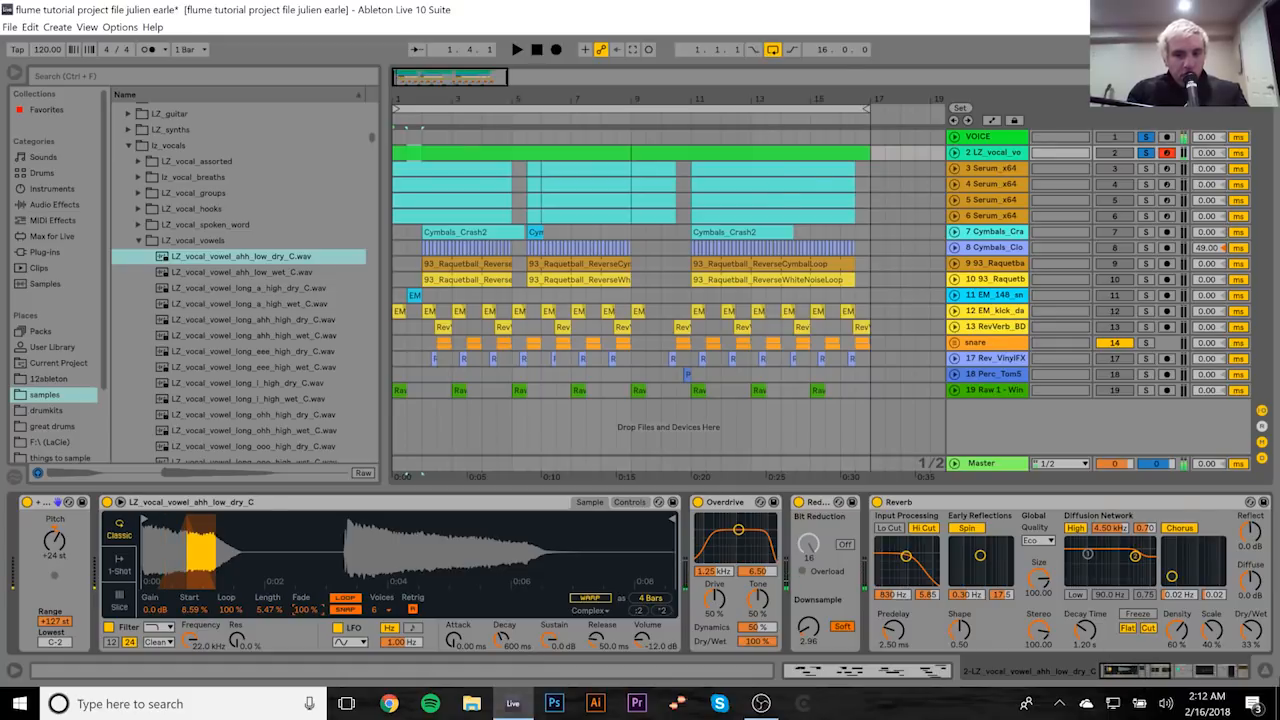
Step: Examine the Overdrive and Redux devices in the LZ vocal track's effect chain and the vocal clips they process
left_click(1224, 675)
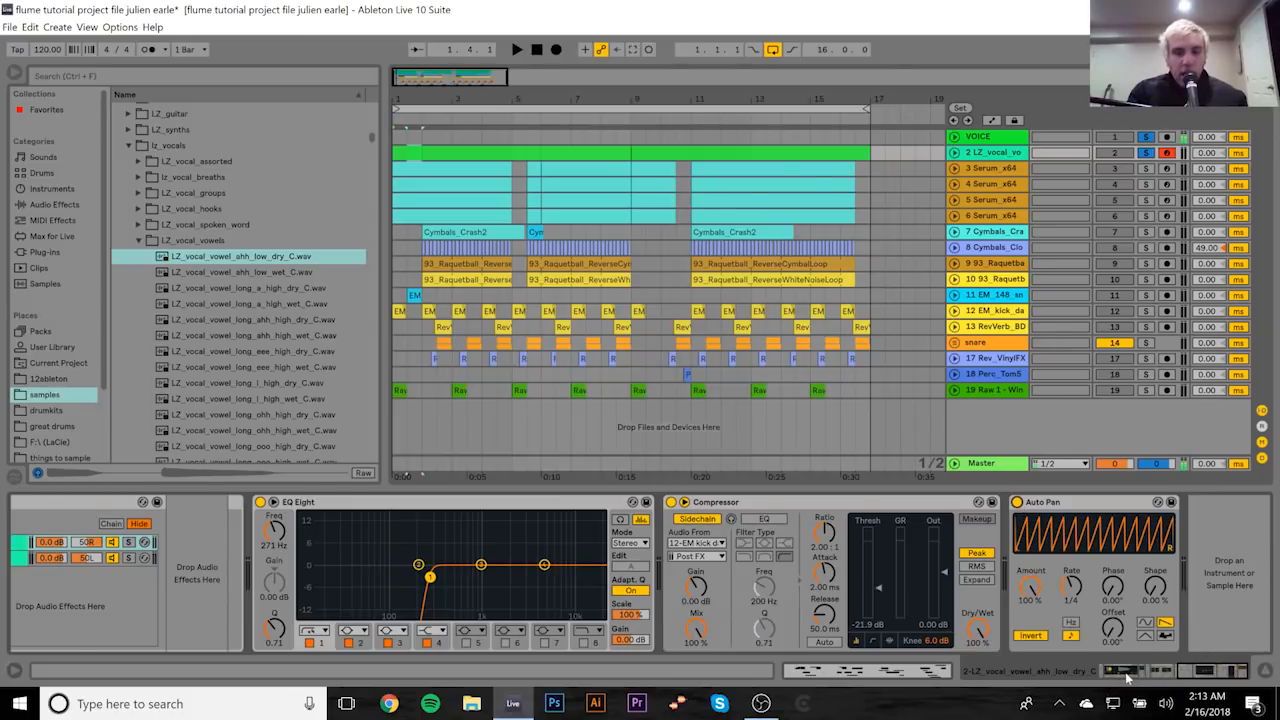
left_click(1128, 678)
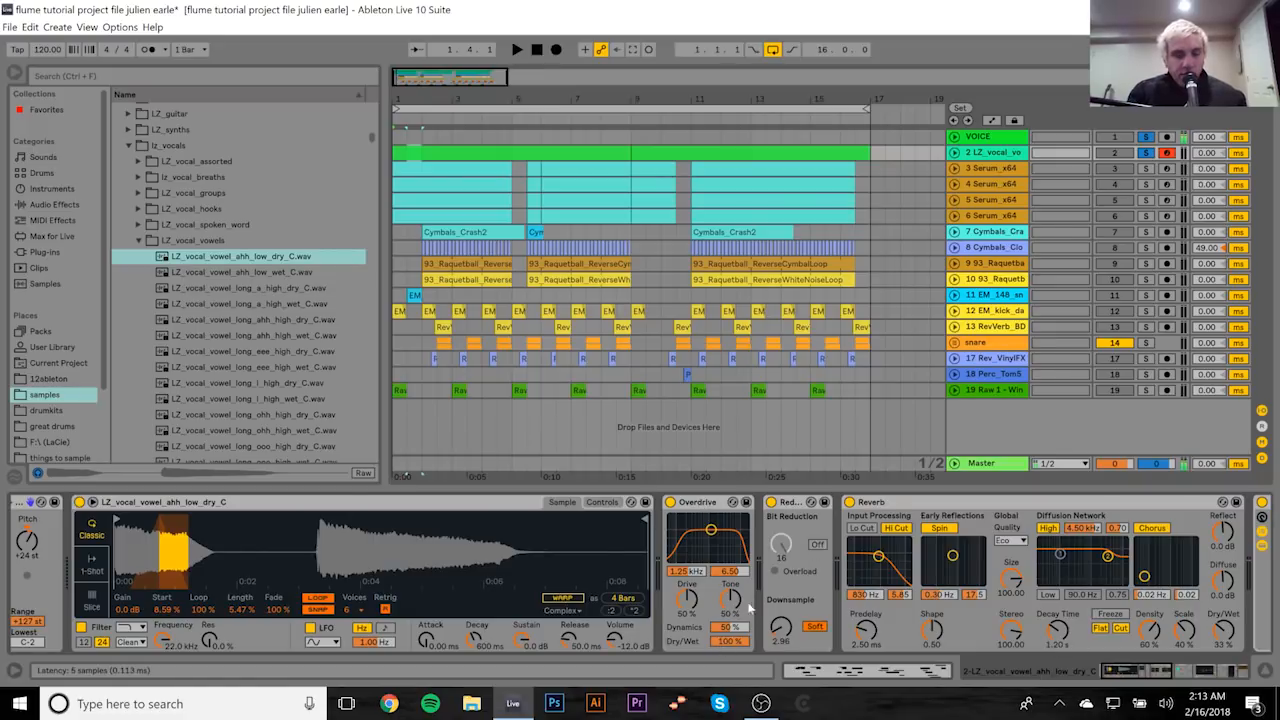
left_click(675, 509)
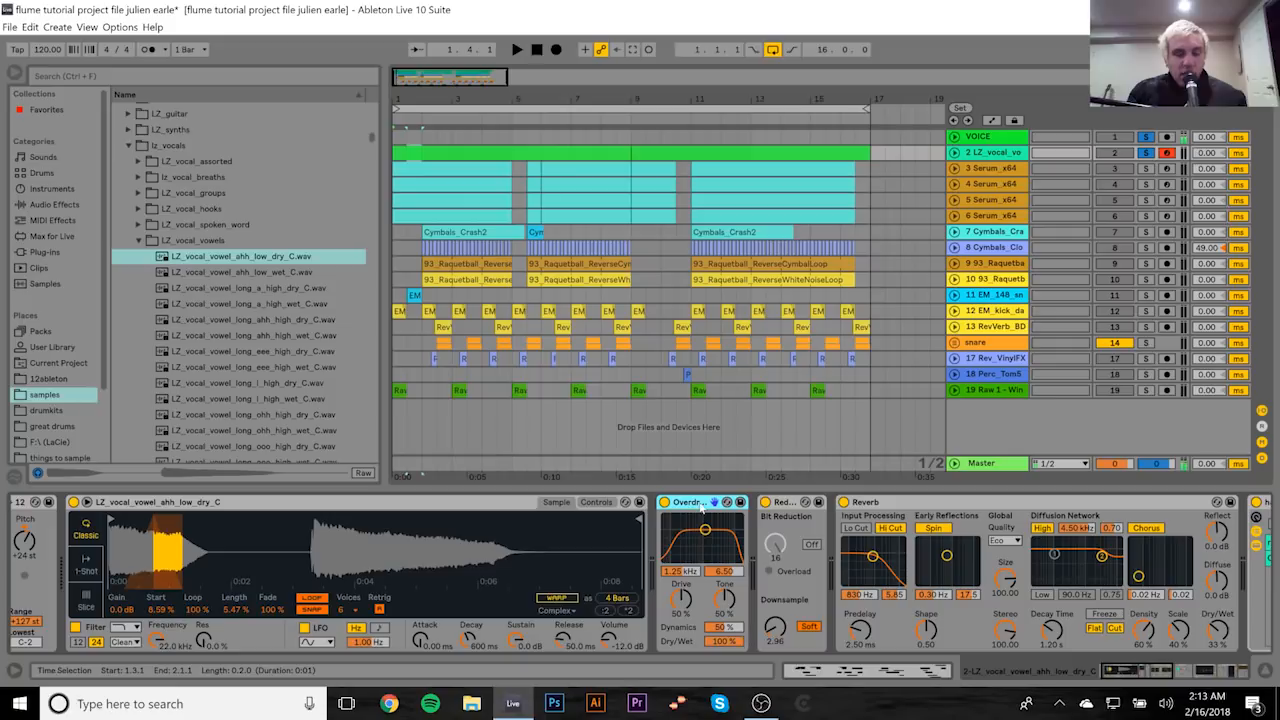
left_click(762, 515)
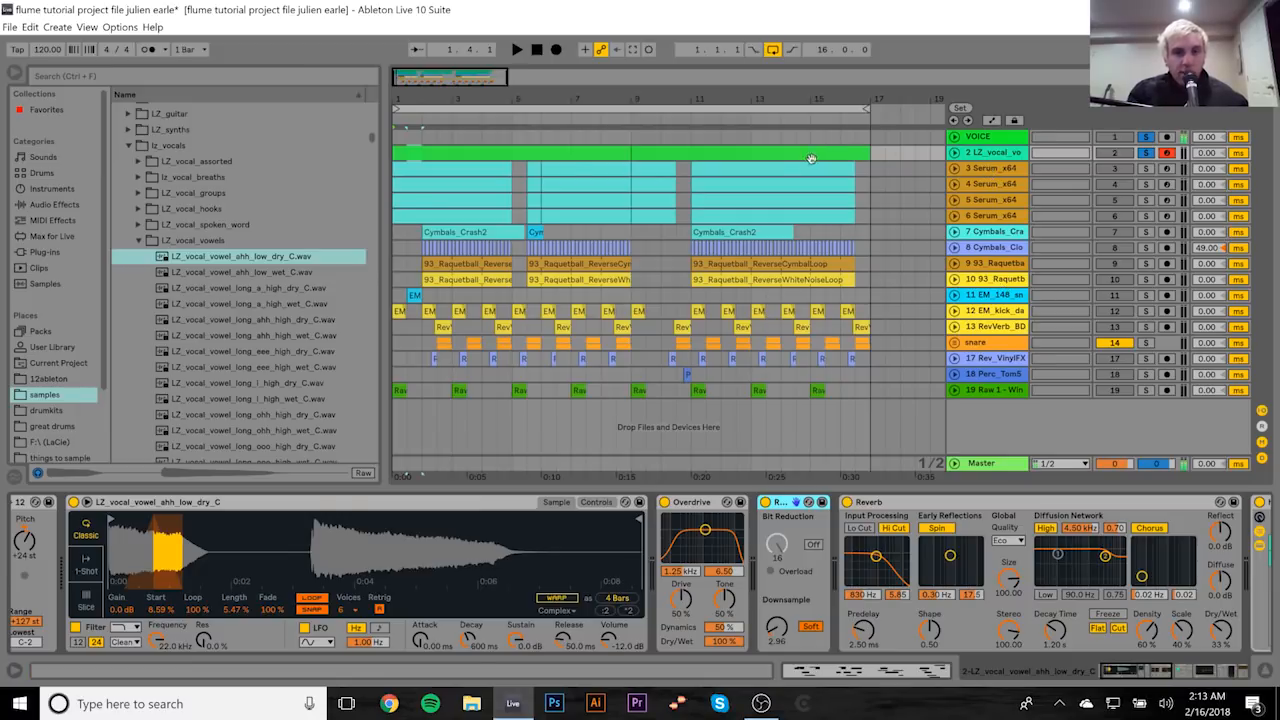
left_click(603, 153)
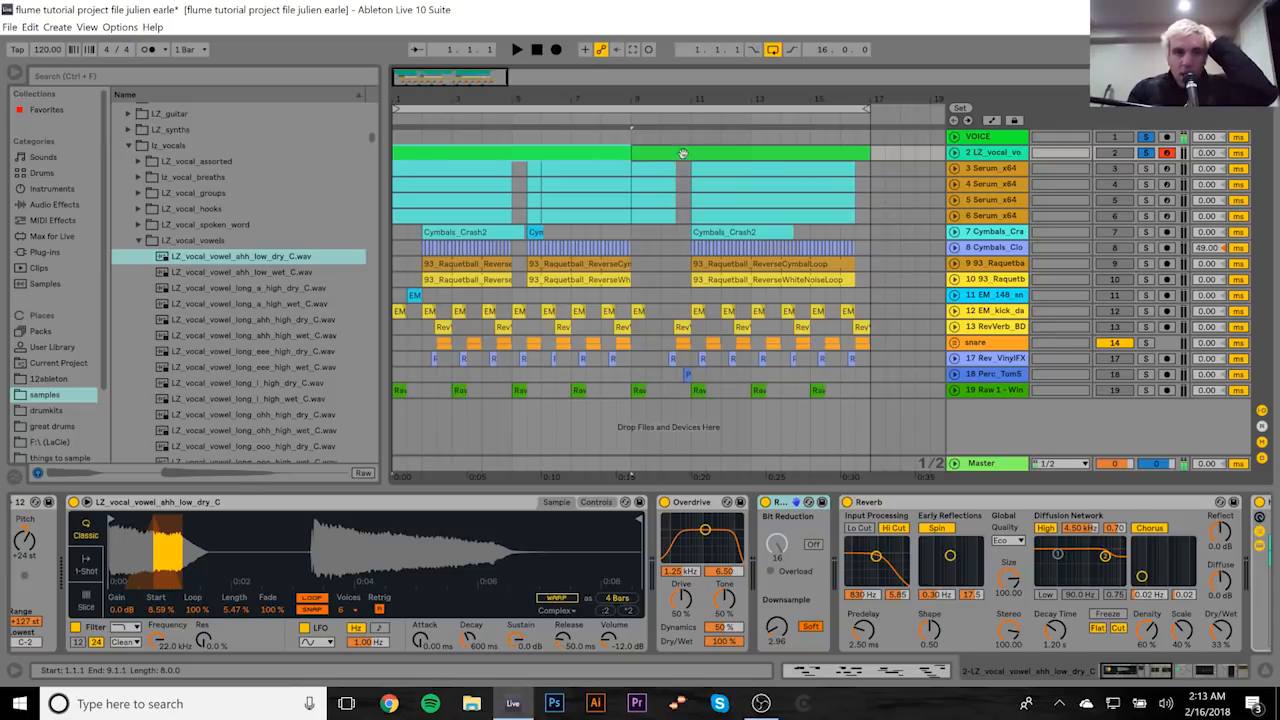
left_click(790, 150)
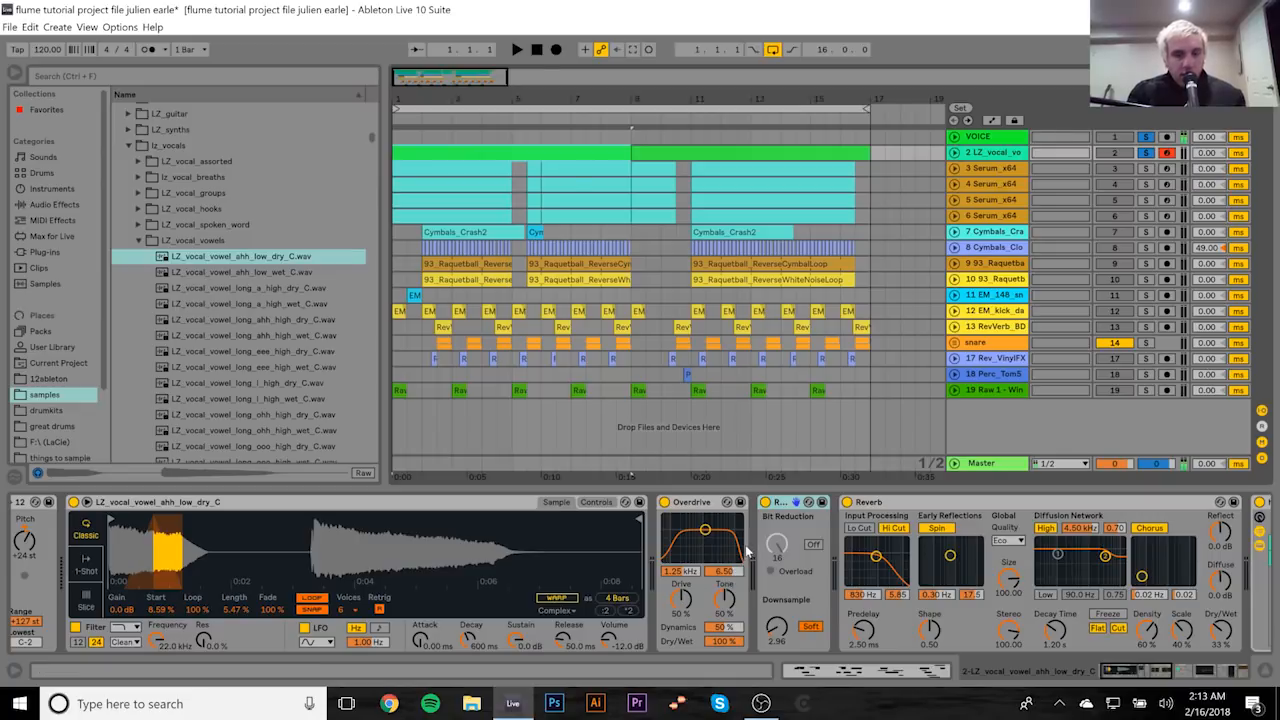
left_click(702, 503)
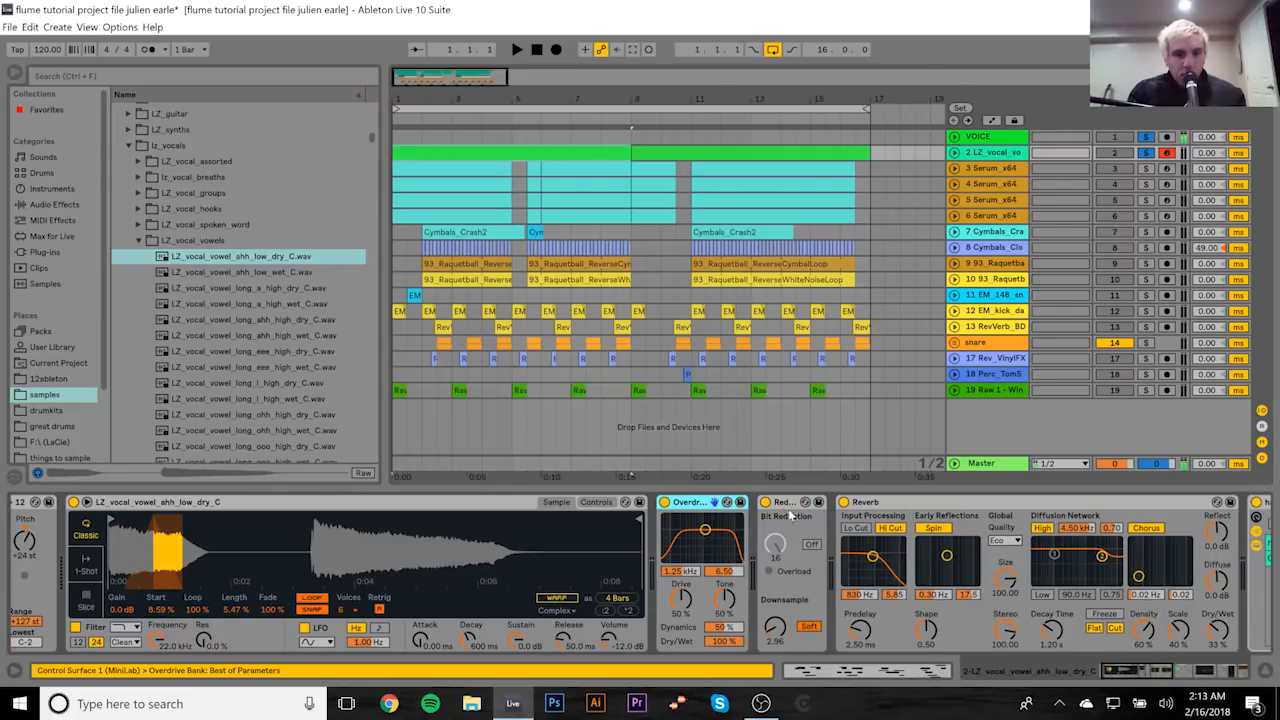
left_click(786, 504)
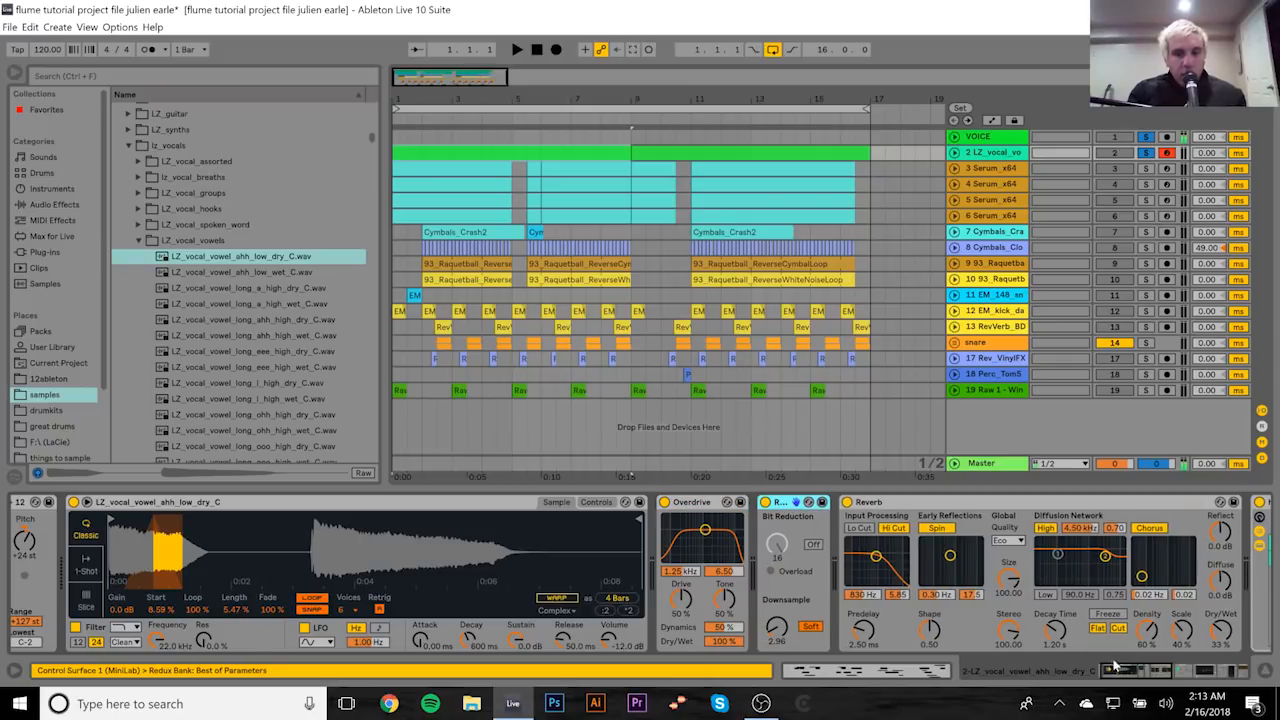
Step: Examine the Decay Time and Dry/Wet settings of the vocal lead's Reverb
left_click(1143, 673)
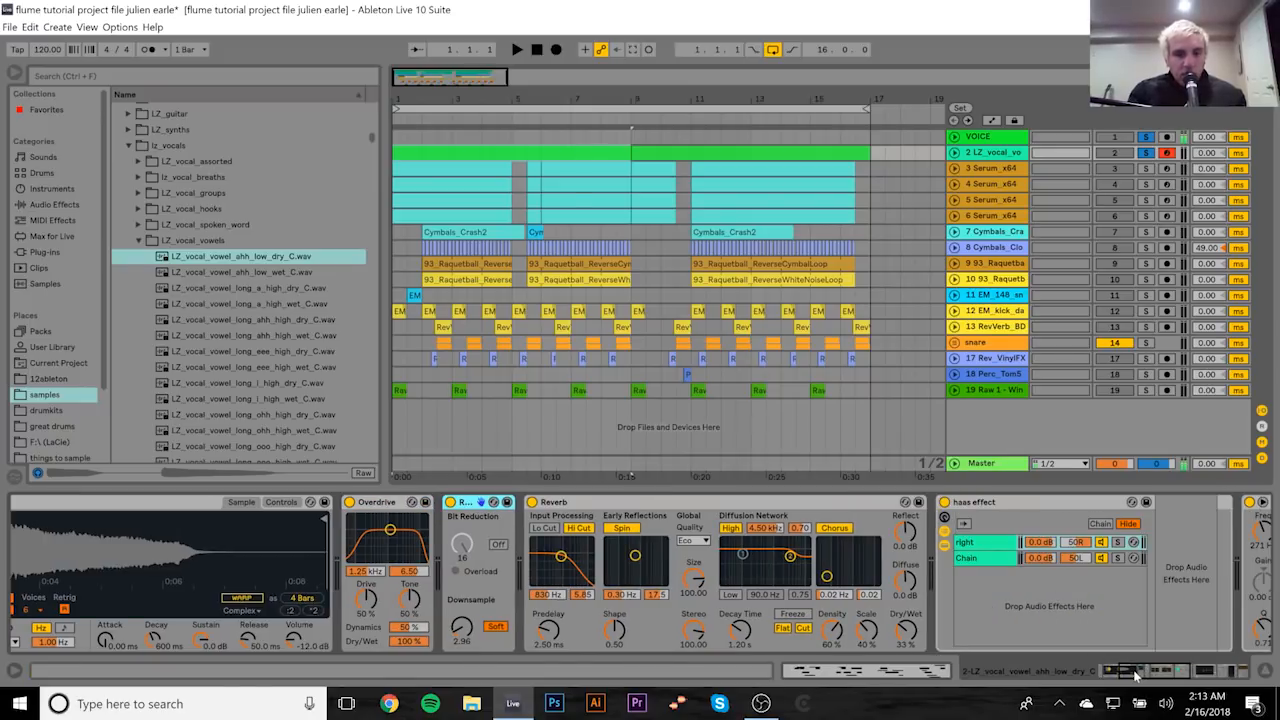
left_click(1136, 676)
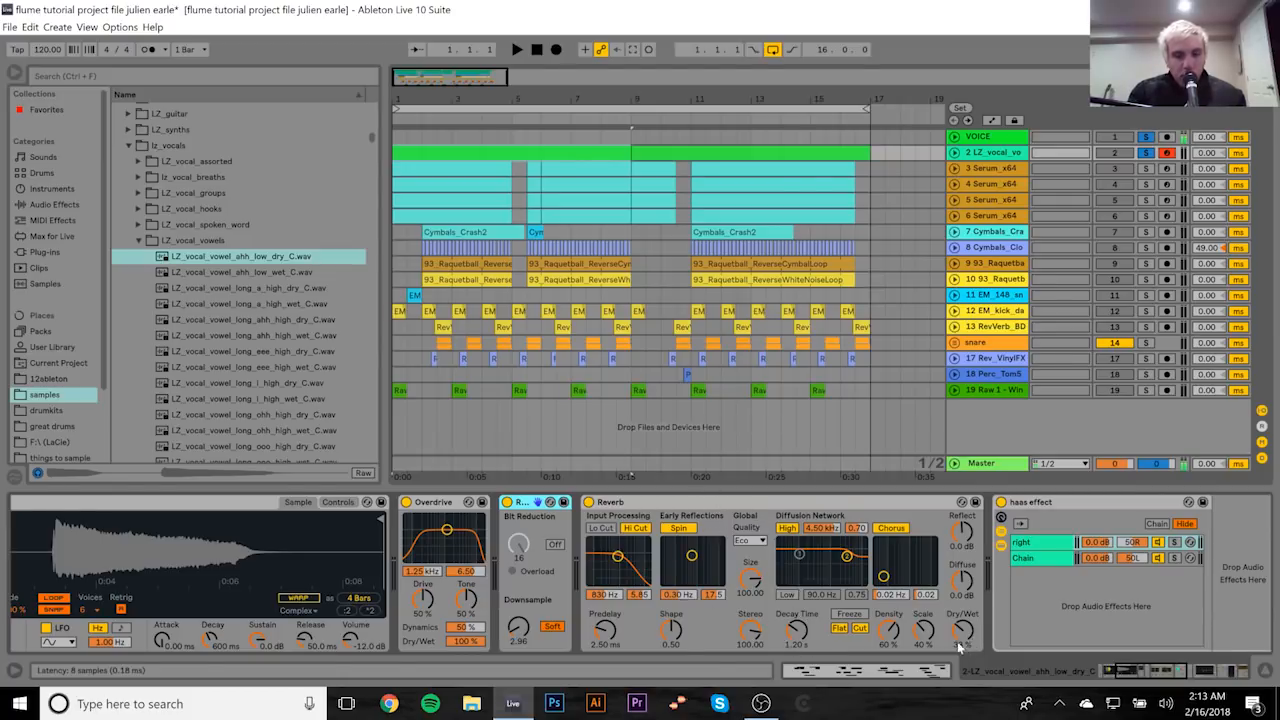
left_click(800, 638)
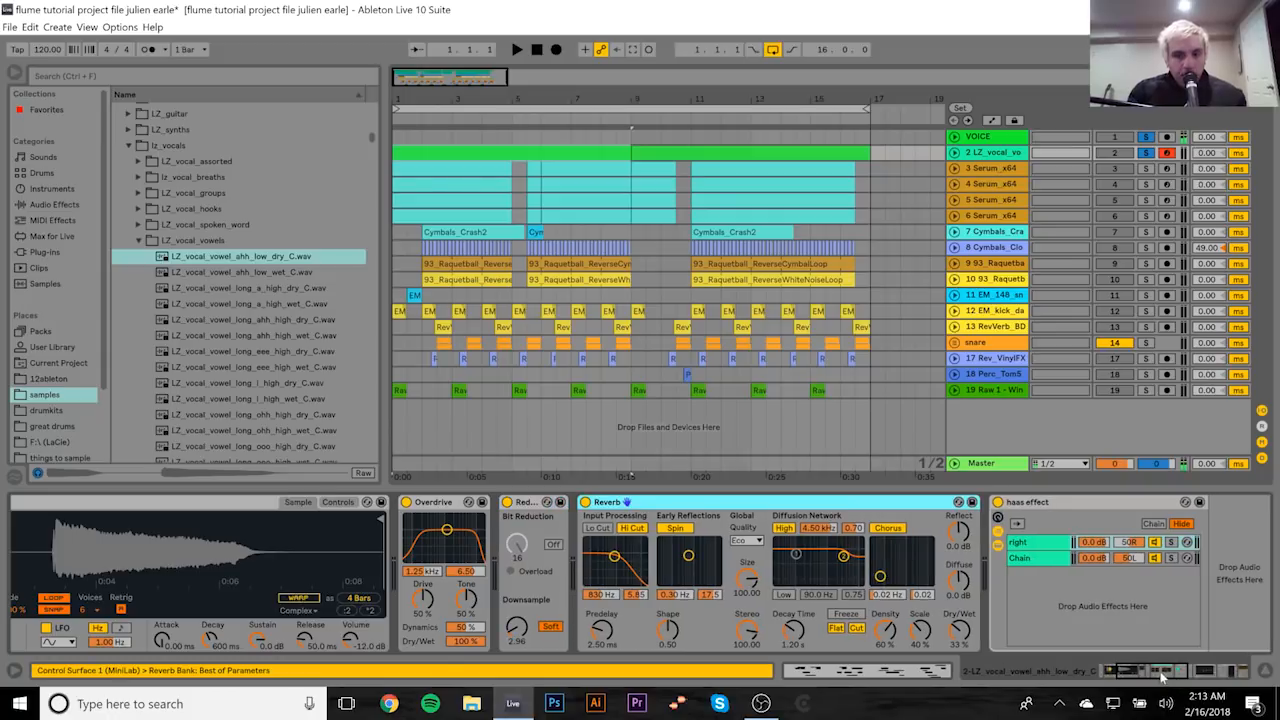
Step: Compare the two chains of the haas effect rack and inspect the Simple Delay time on the 50L chain
left_click(1172, 678)
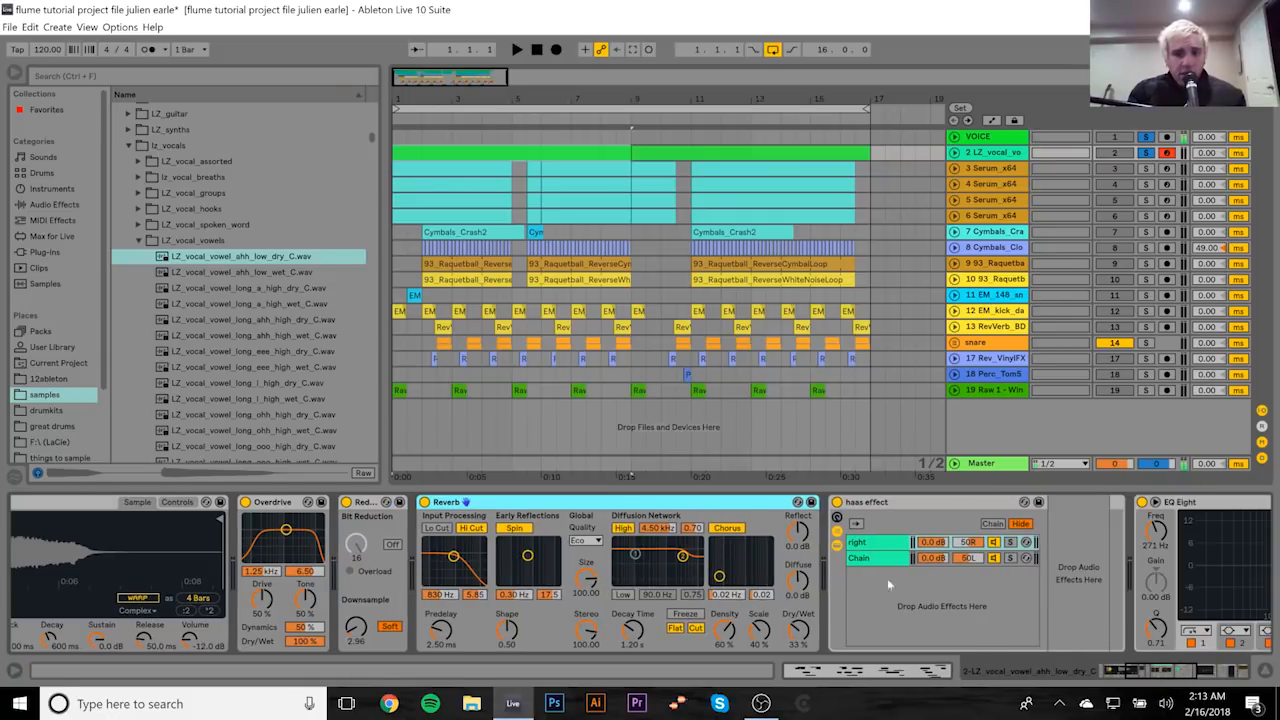
scroll(870, 563, "right", 1)
left_click(820, 558)
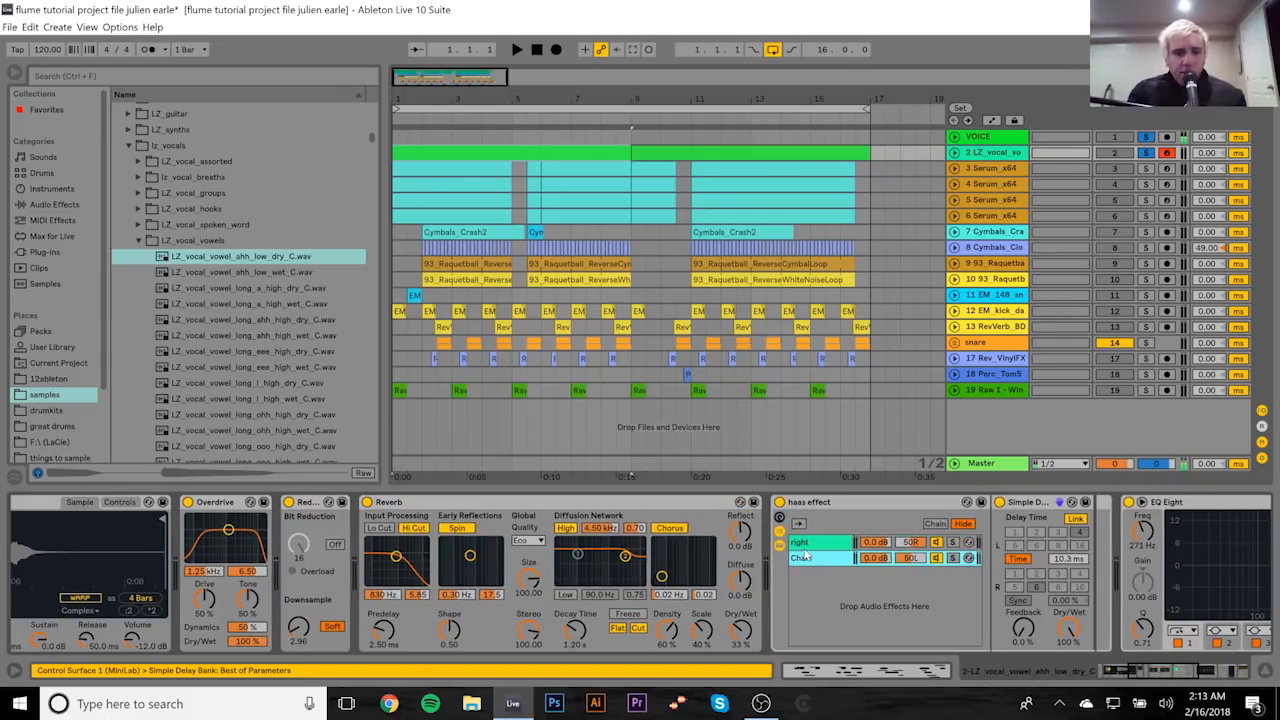
left_click(810, 545)
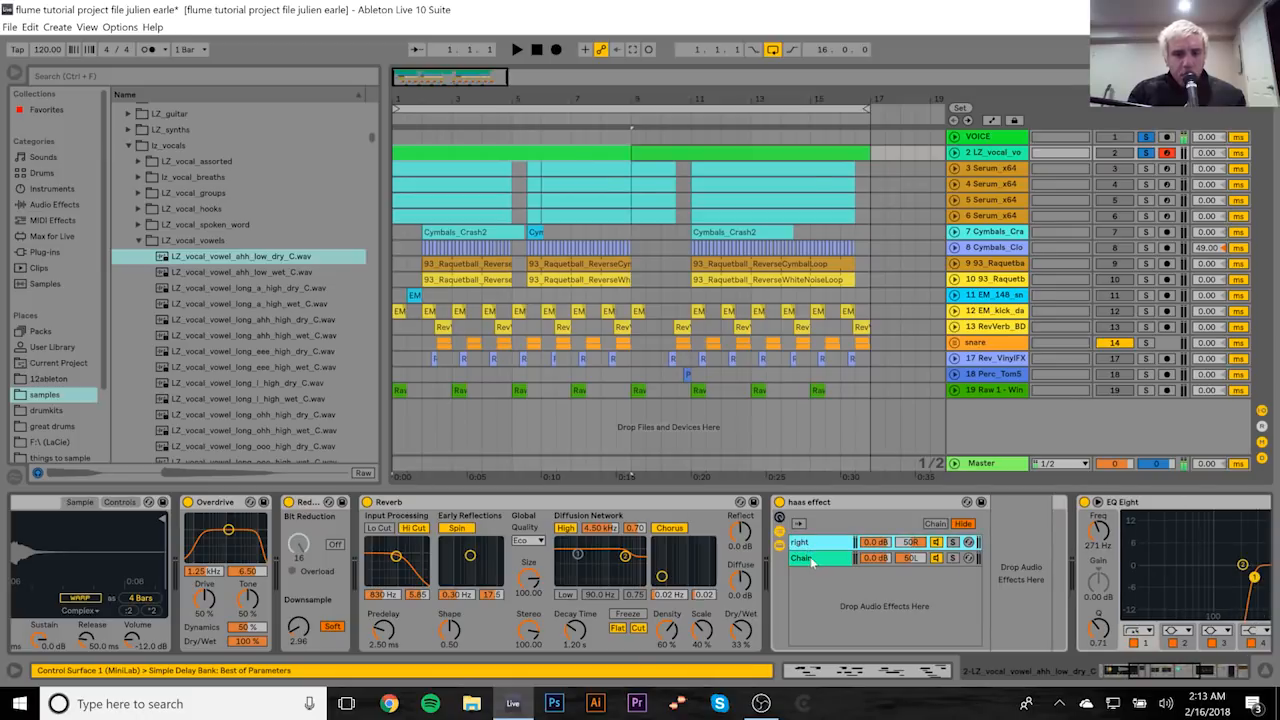
left_click(810, 545)
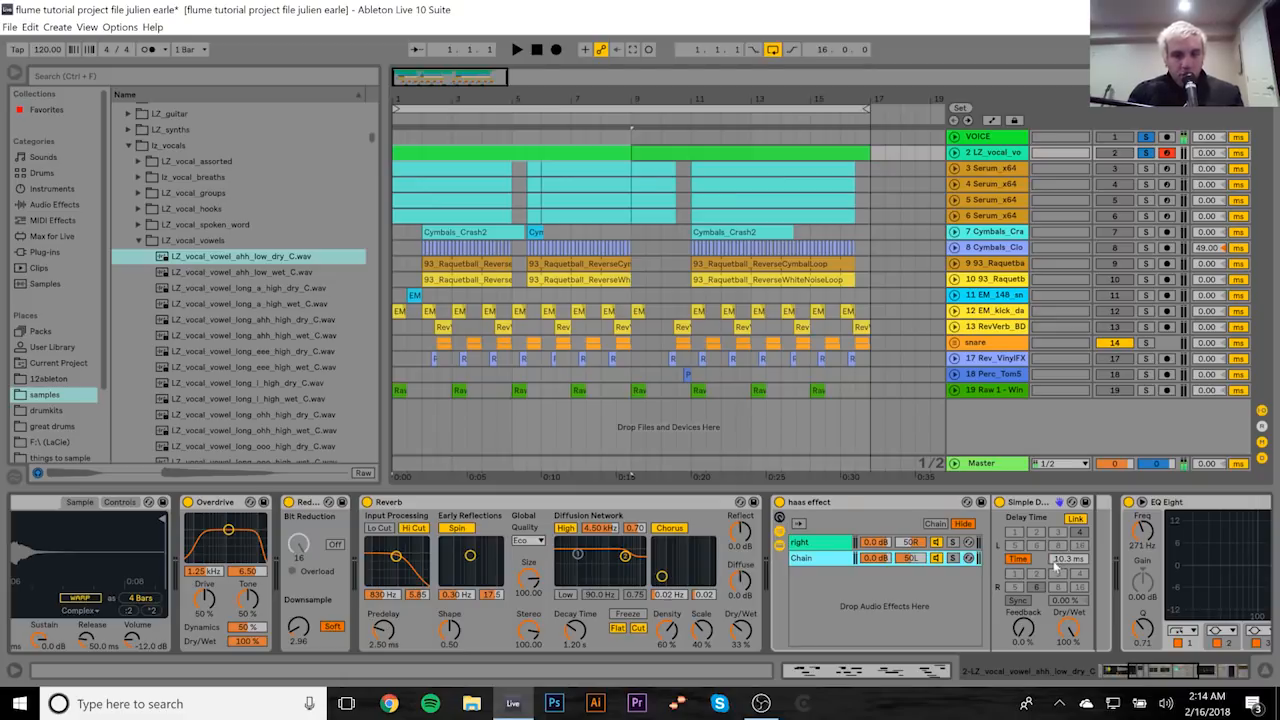
Step: Play the track and compare the vocal lead with the haas effect rack bypassed and enabled
left_click(780, 502)
key("space")
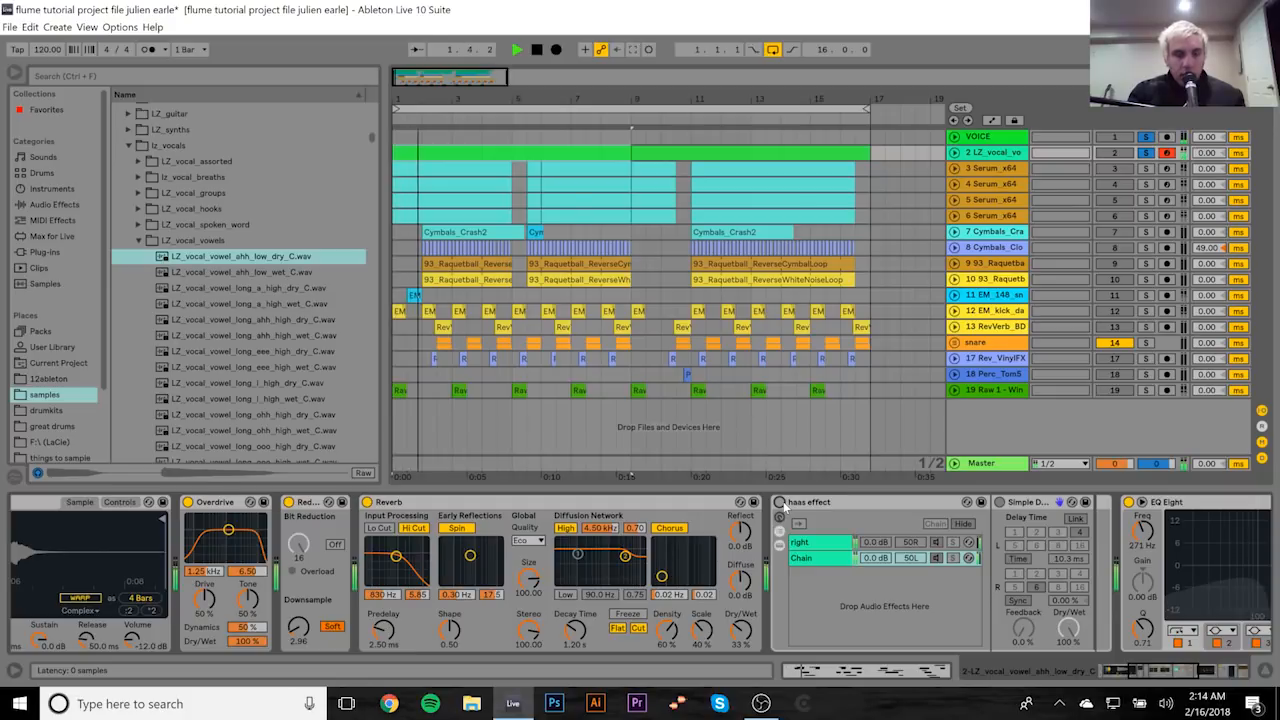
left_click(780, 502)
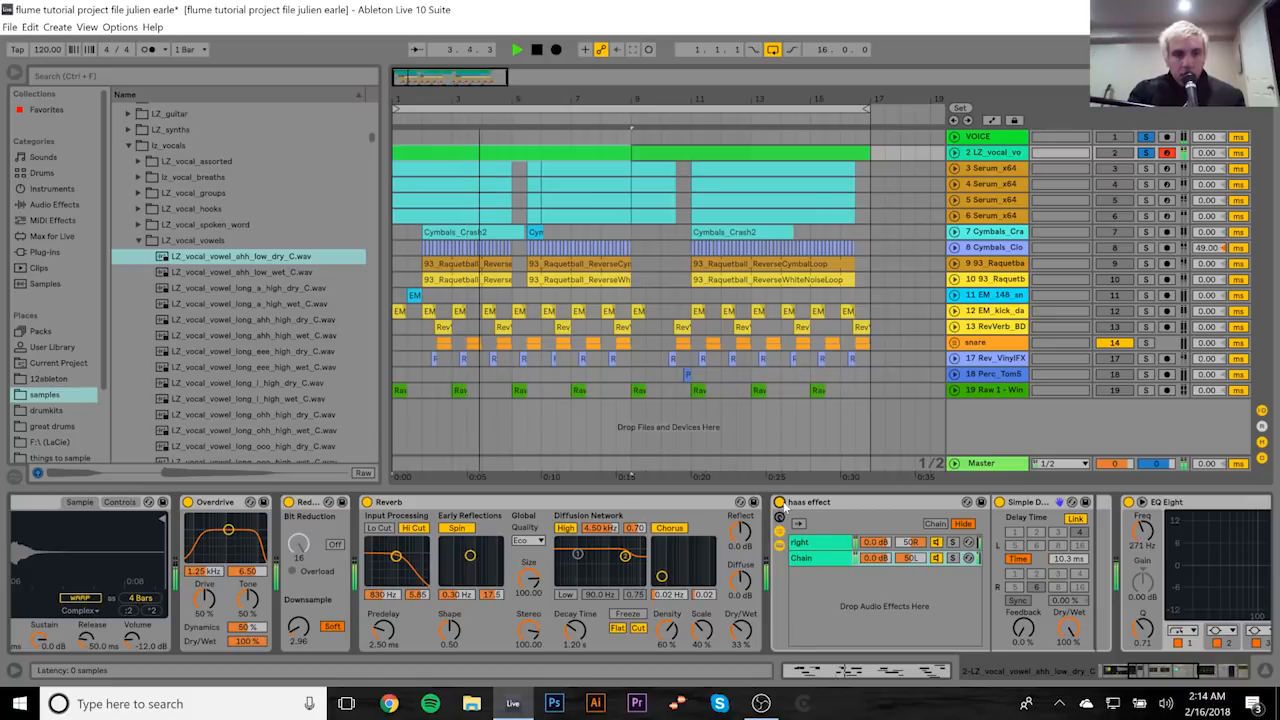
key("space")
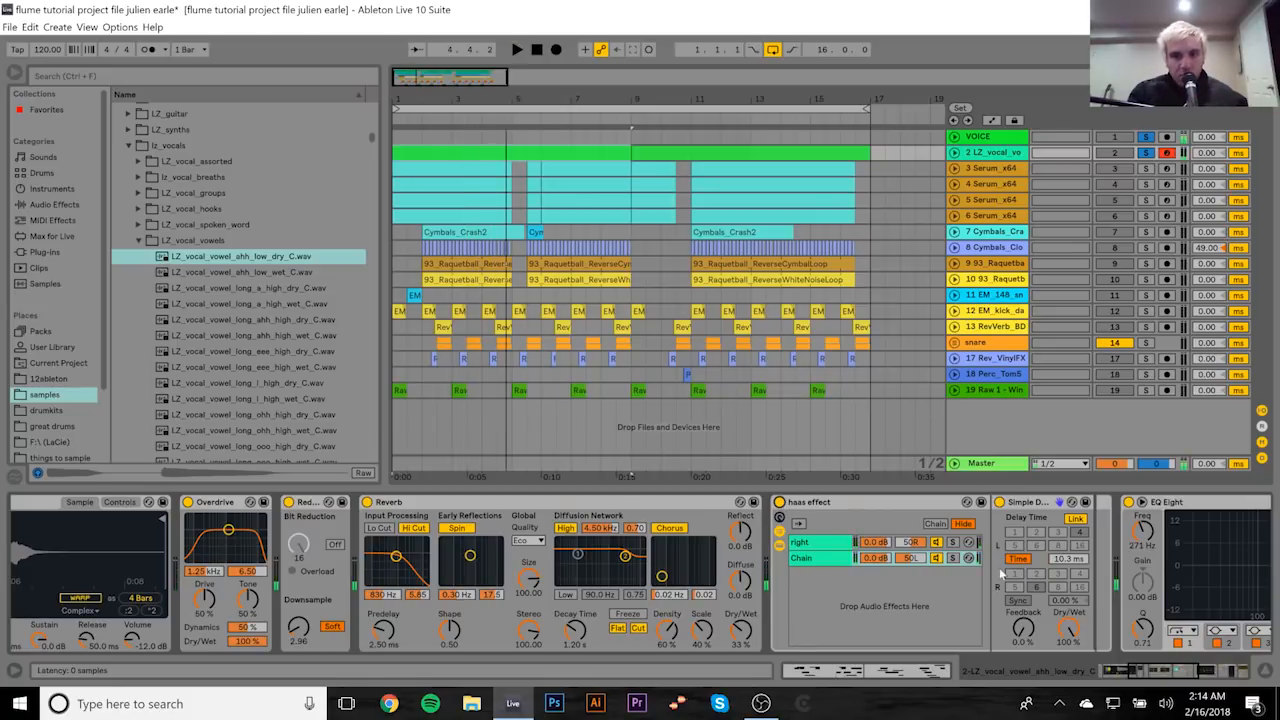
Step: Turn off the haas effect rack, insert a new Audio Effect Rack before EQ Eight and show its chain list
left_click(1222, 675)
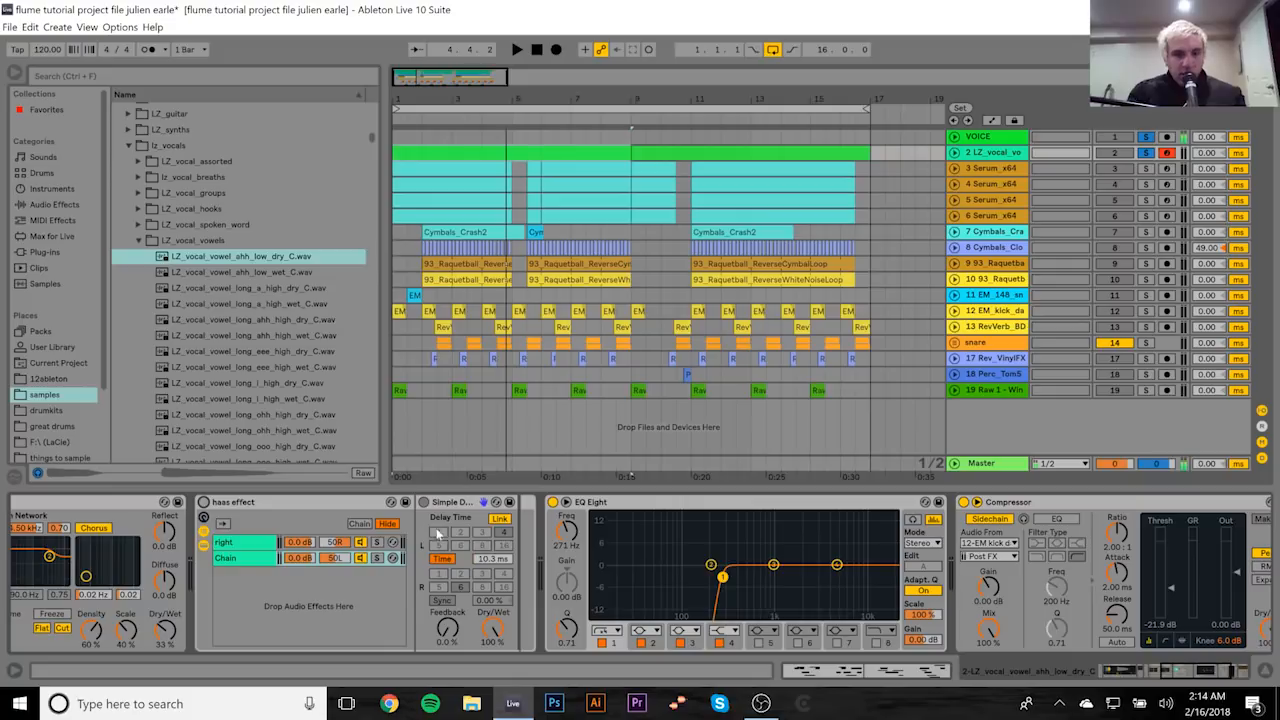
left_click(547, 506)
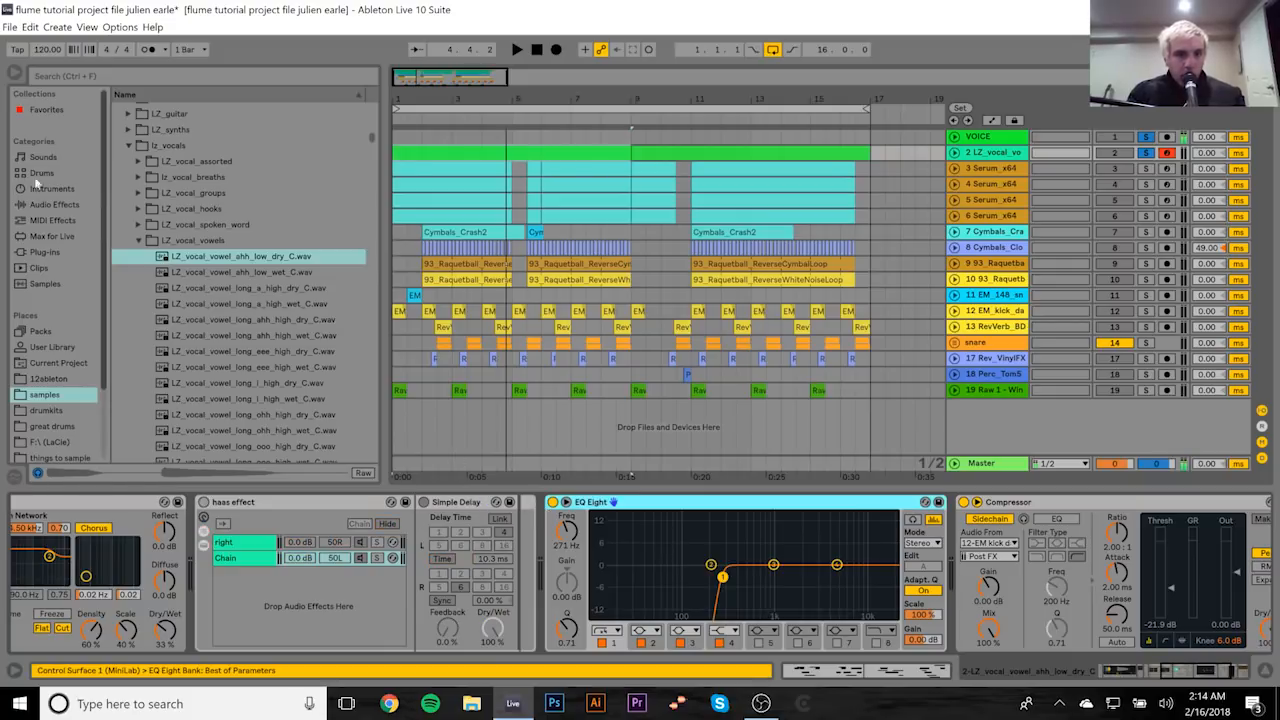
left_click(52, 204)
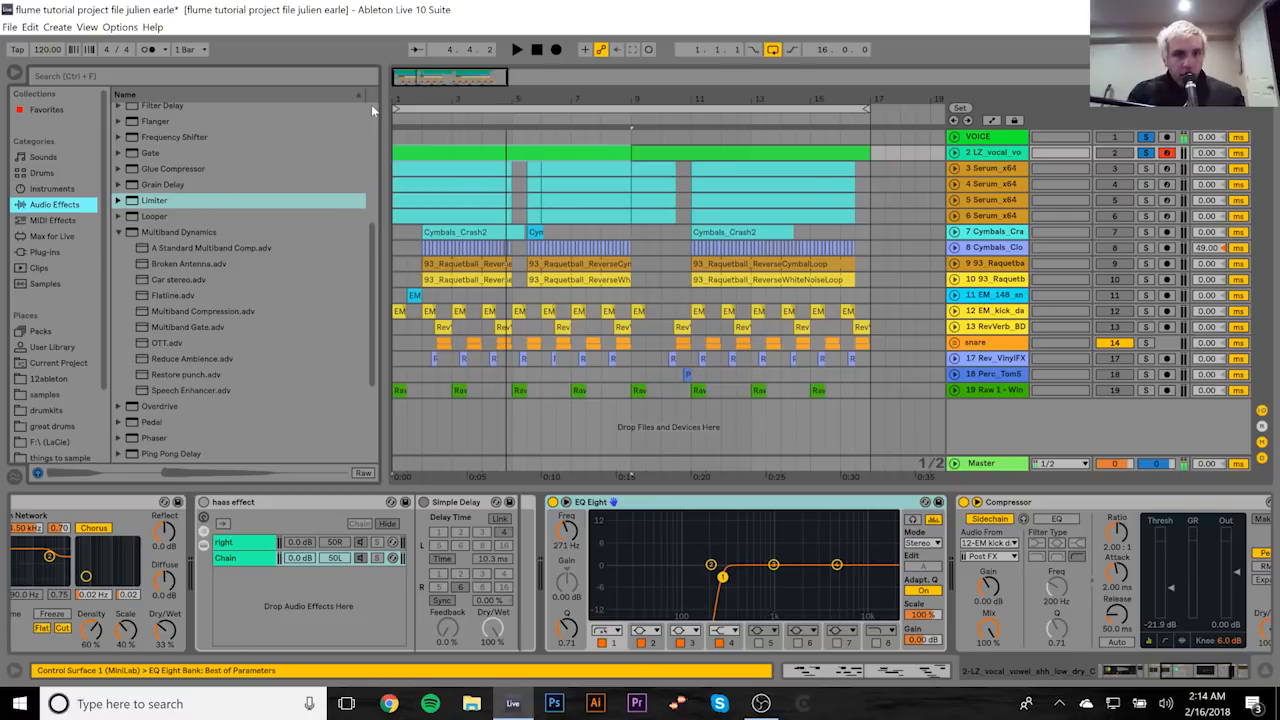
scroll(371, 104, "up", 5)
left_click_drag(200, 126, 545, 530)
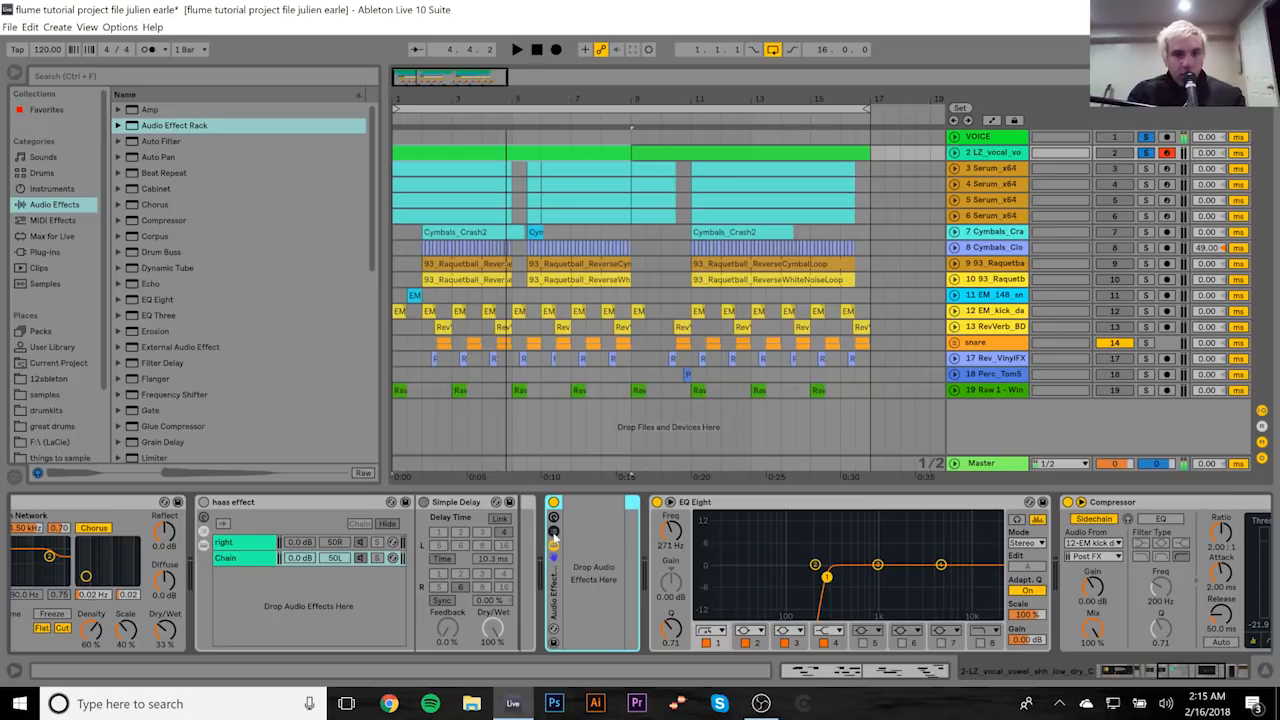
left_click(554, 531)
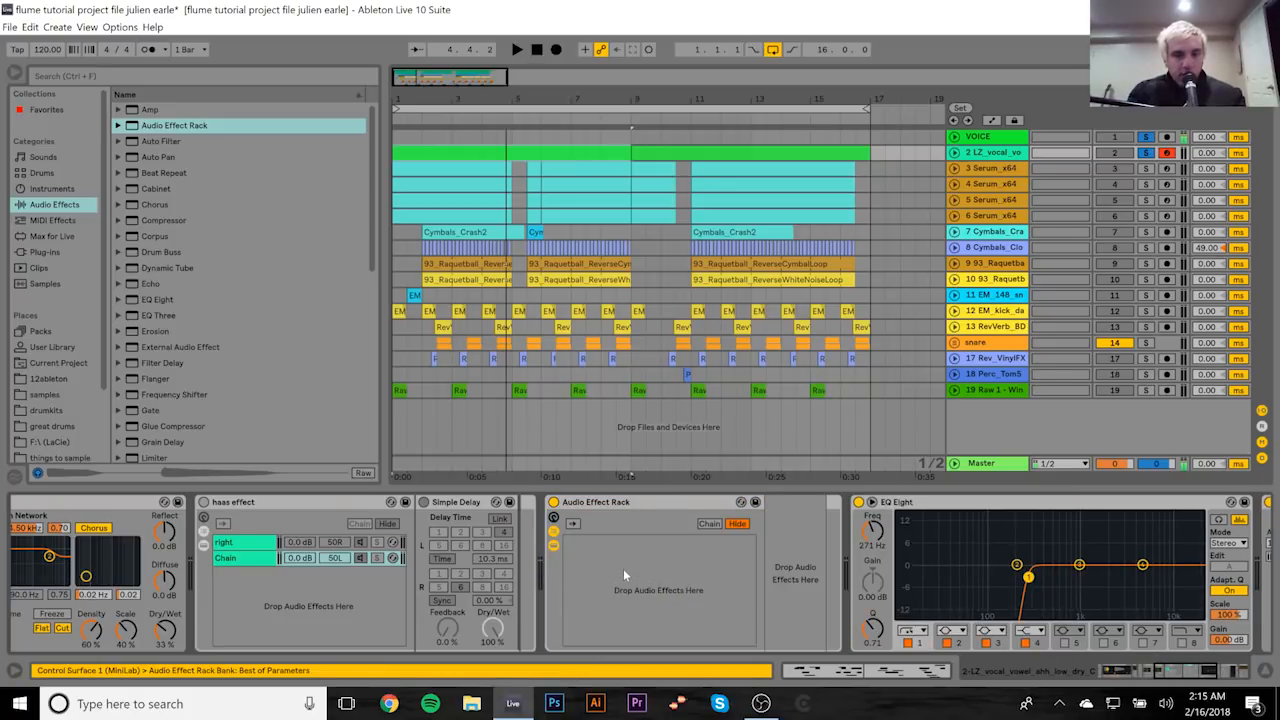
Step: Create two chains in the new Audio Effect Rack and pan them 50L and 50R
left_click(623, 570)
left_click(640, 578)
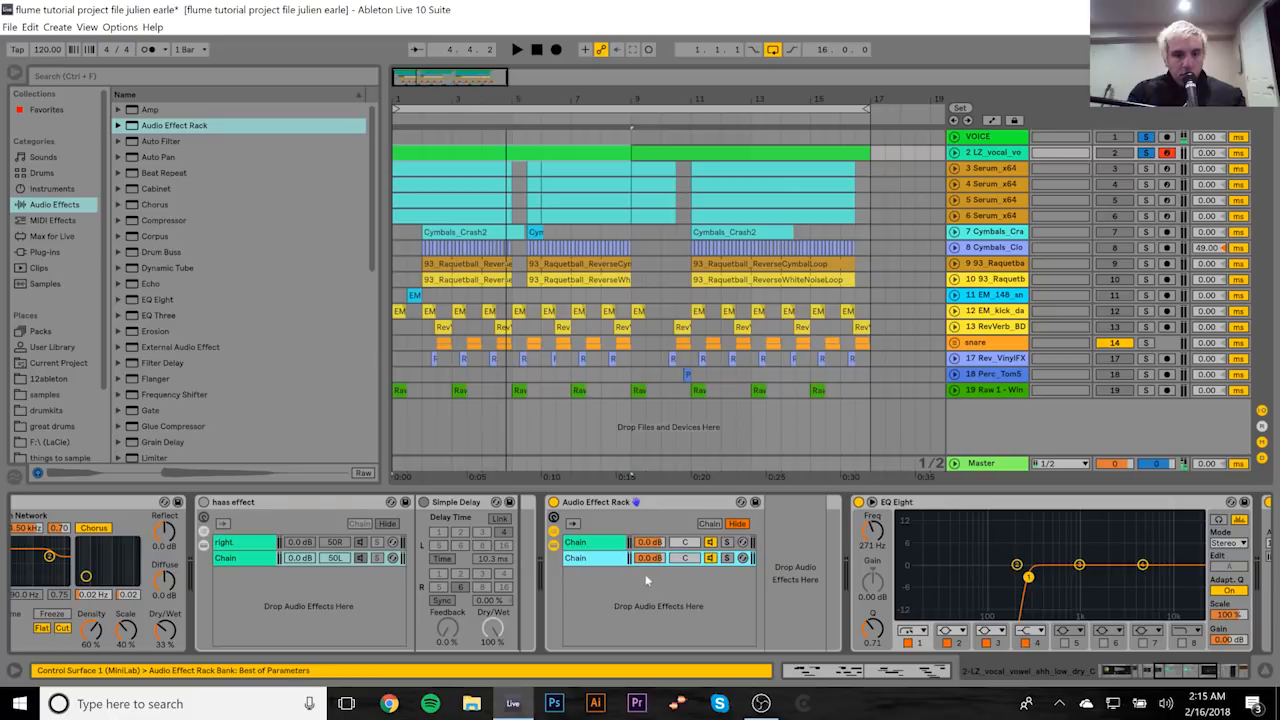
mouse_move(684, 542)
left_mouse_down()
mouse_move(685, 562)
mouse_move(684, 546)
left_mouse_up()
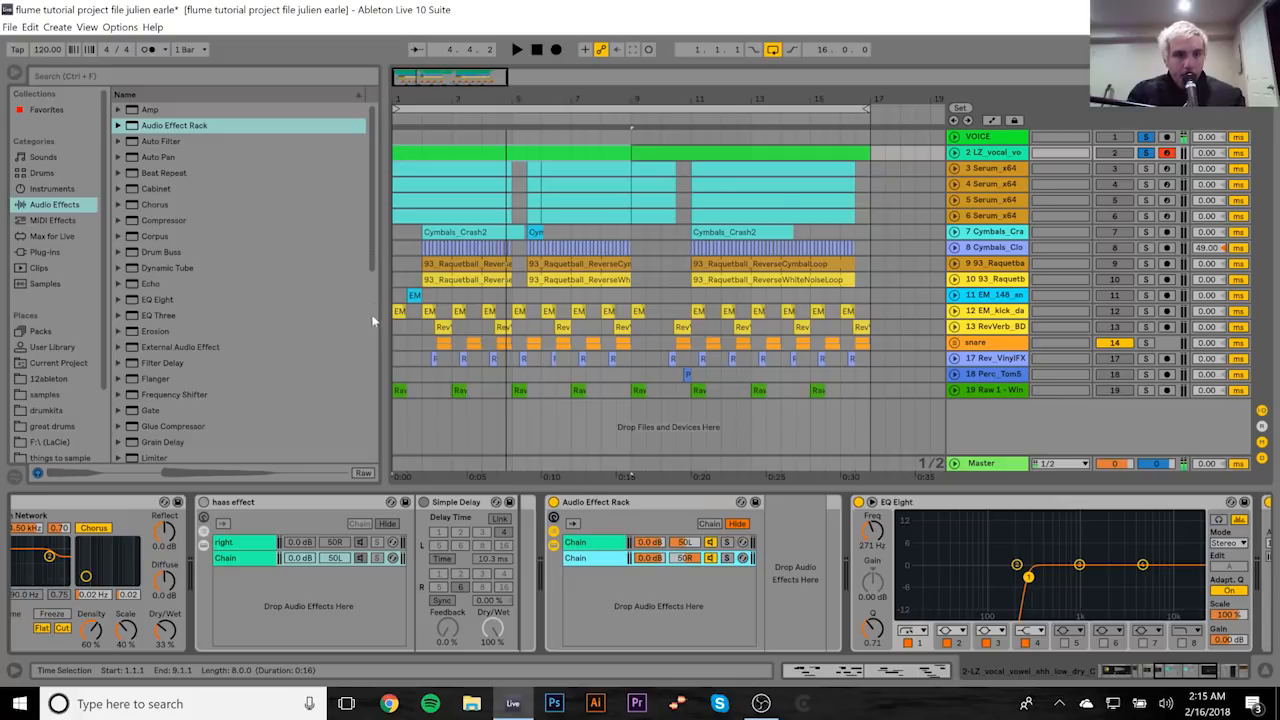
Step: Add a Simple Delay to the new rack's 50R chain and set its Dry/Wet to 100%
scroll(375, 385, "down", 6)
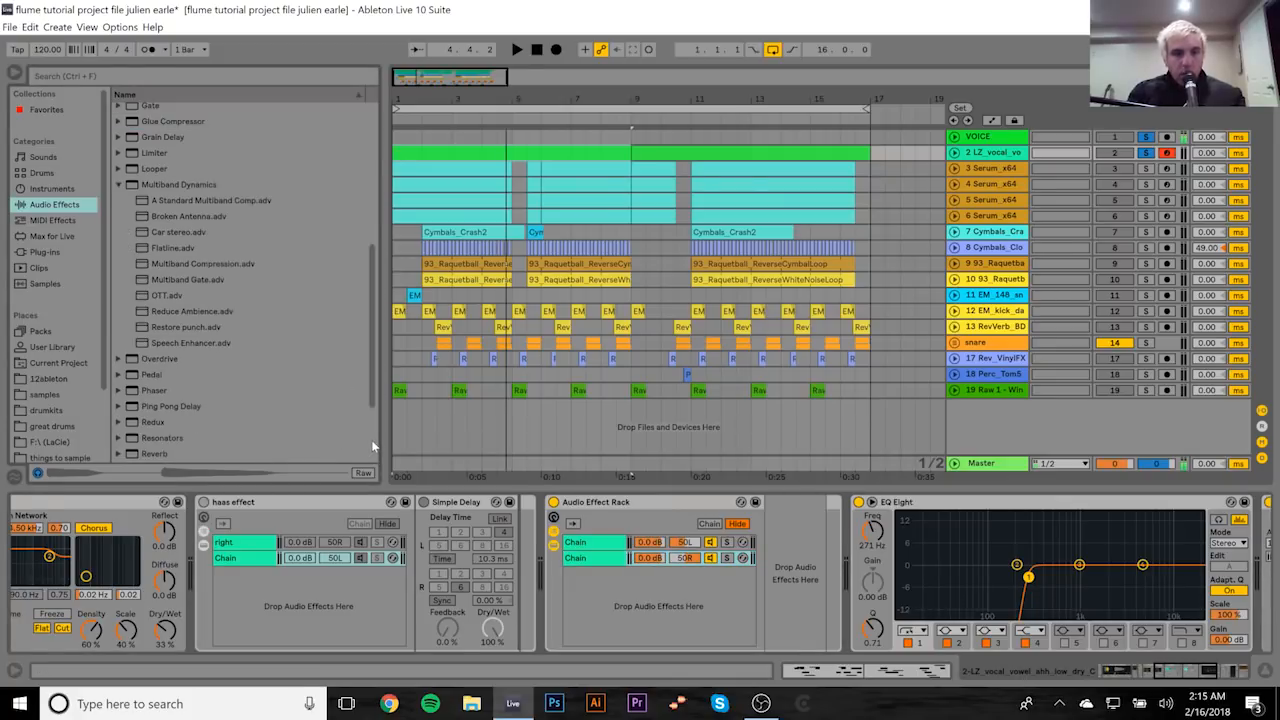
scroll(372, 447, "down", 3)
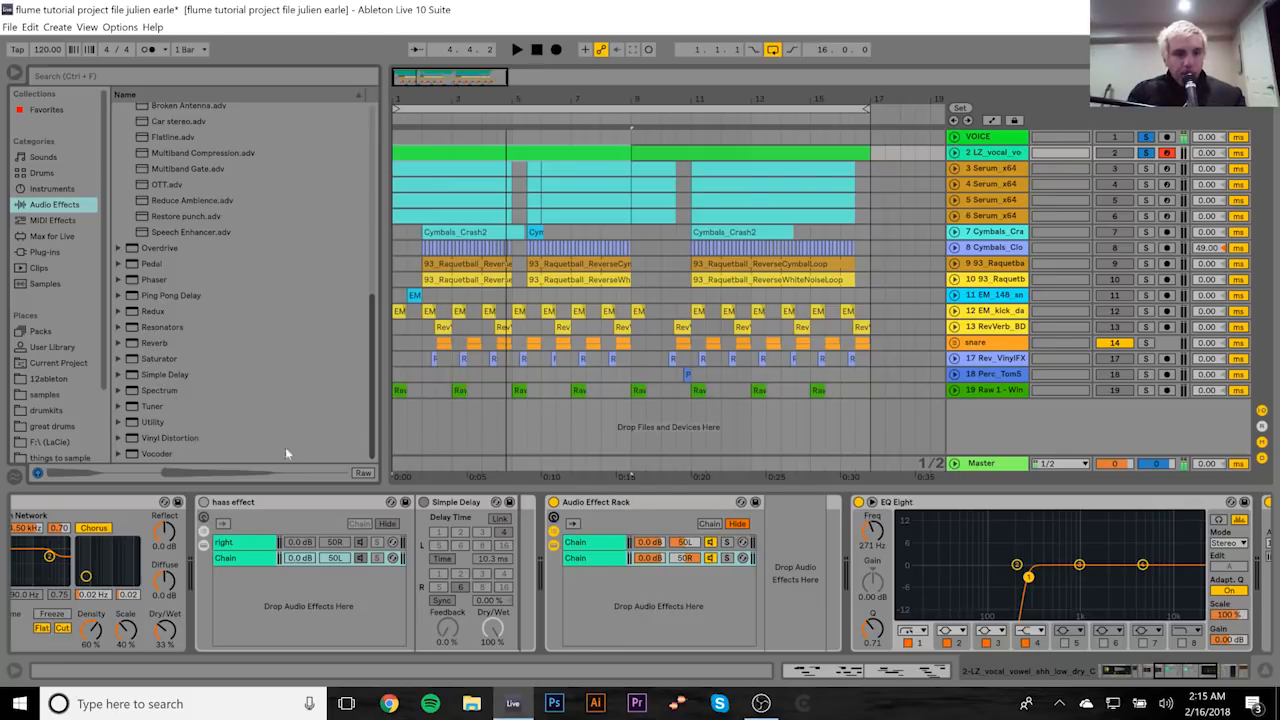
left_click(157, 376)
left_click_drag(589, 563, 588, 560)
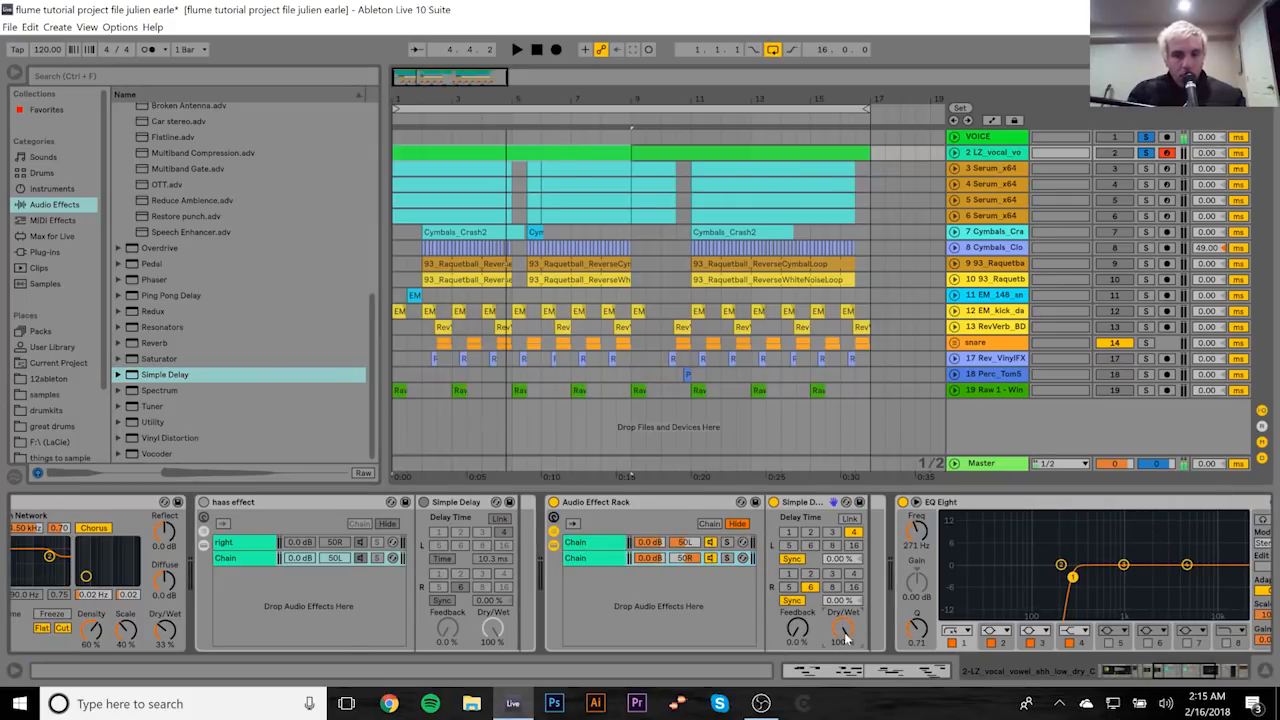
Step: Link the new Simple Delay's left and right channels, switch it from Sync to Time mode and set the delay to 10 ms
left_click(851, 520)
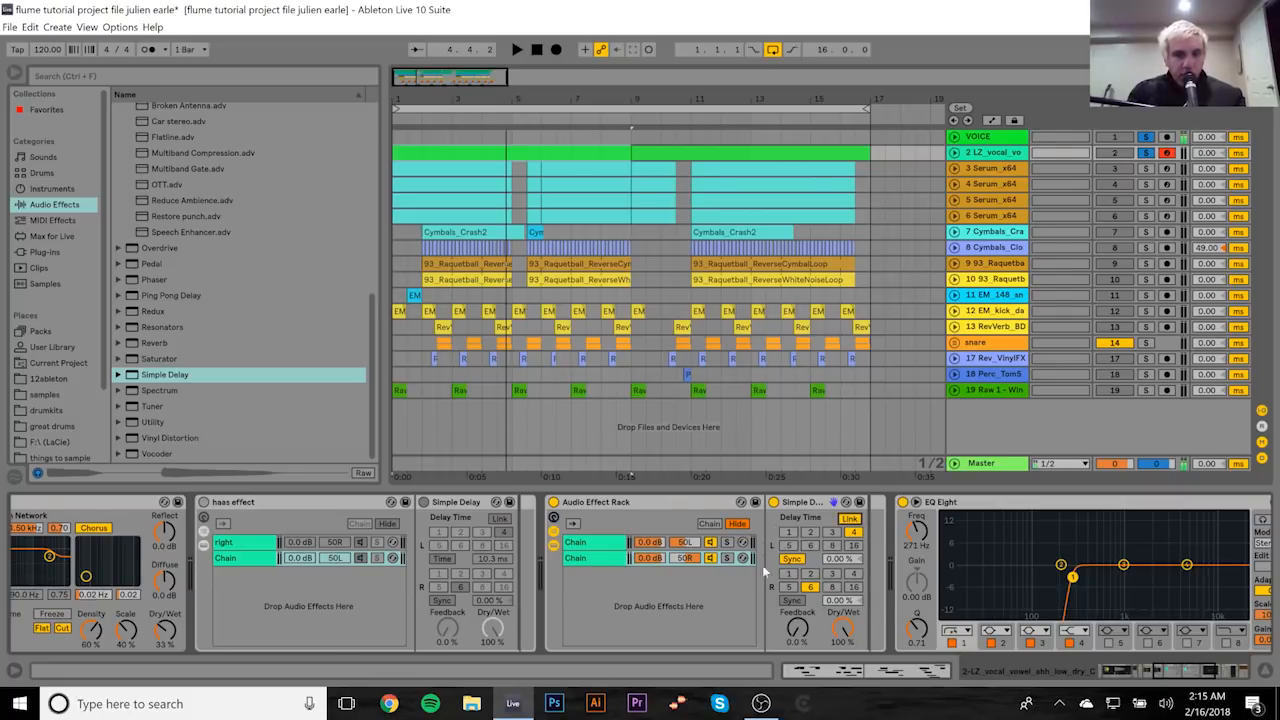
left_click(851, 519)
left_click(851, 519)
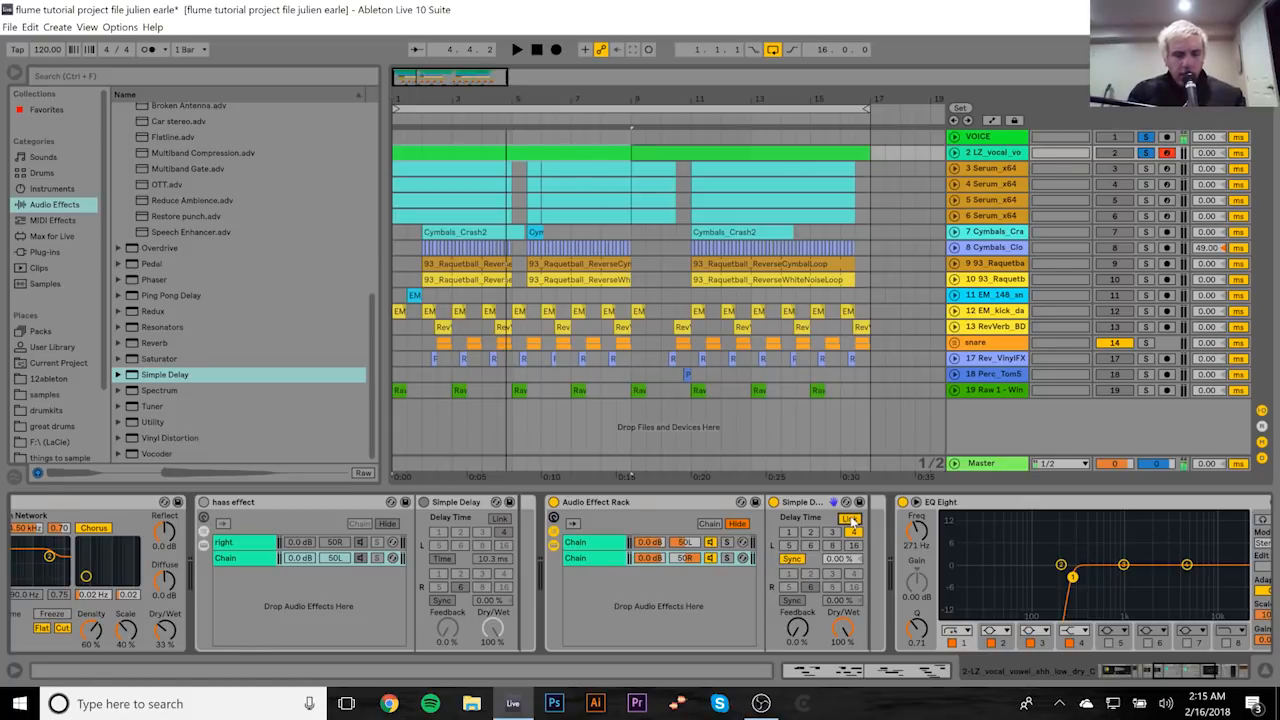
left_click(793, 559)
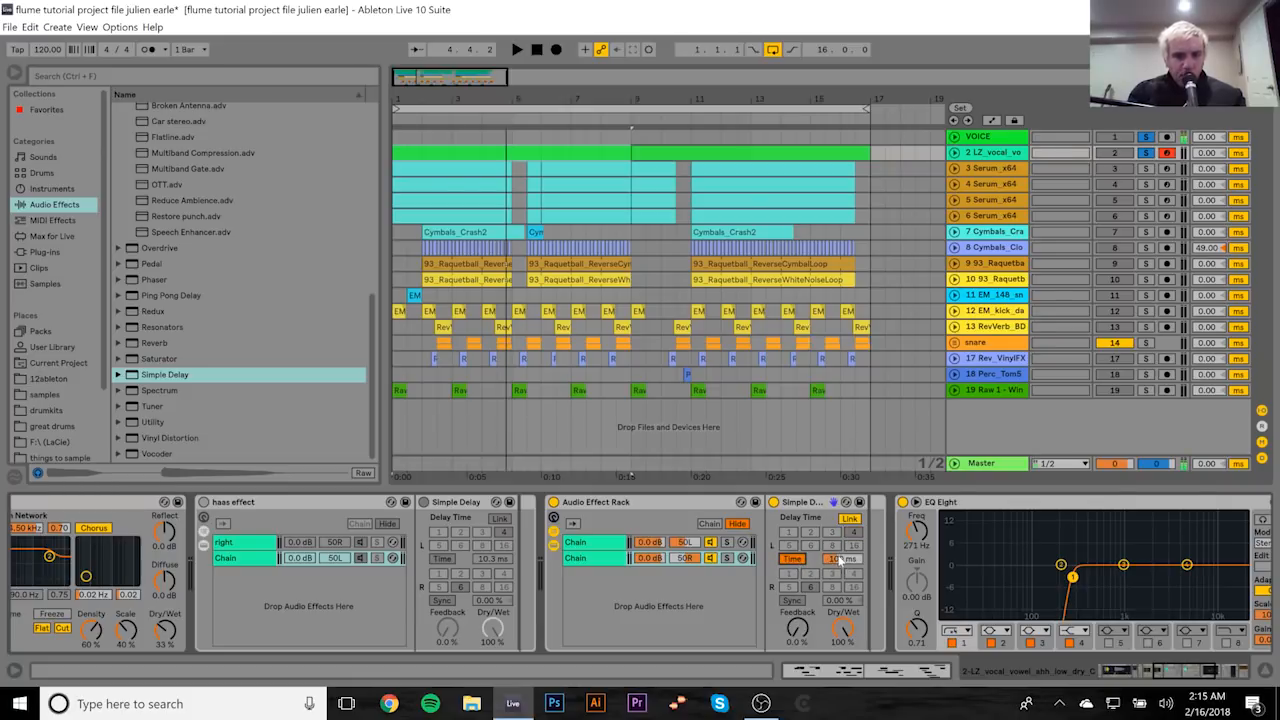
left_click(841, 562)
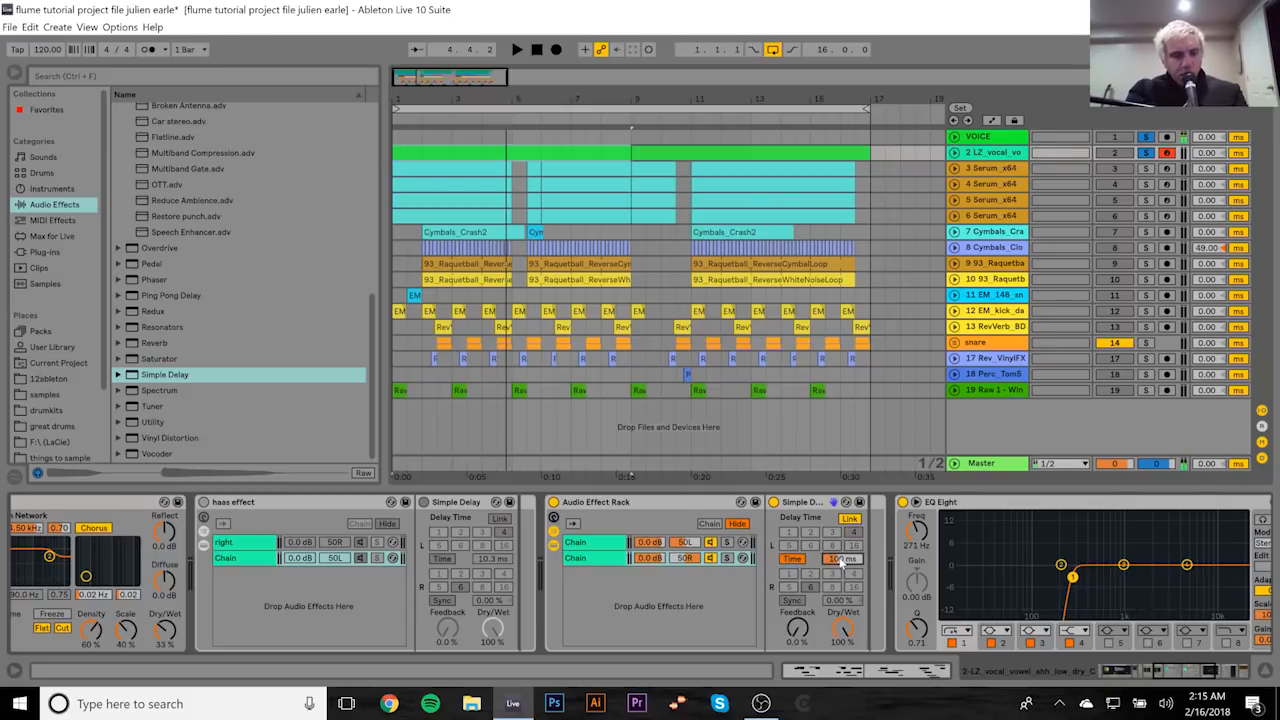
type("10")
key("Return")
Step: Play the track while raising the new Simple Delay's time through 29 ms to 165 ms, and stop playback
key("space")
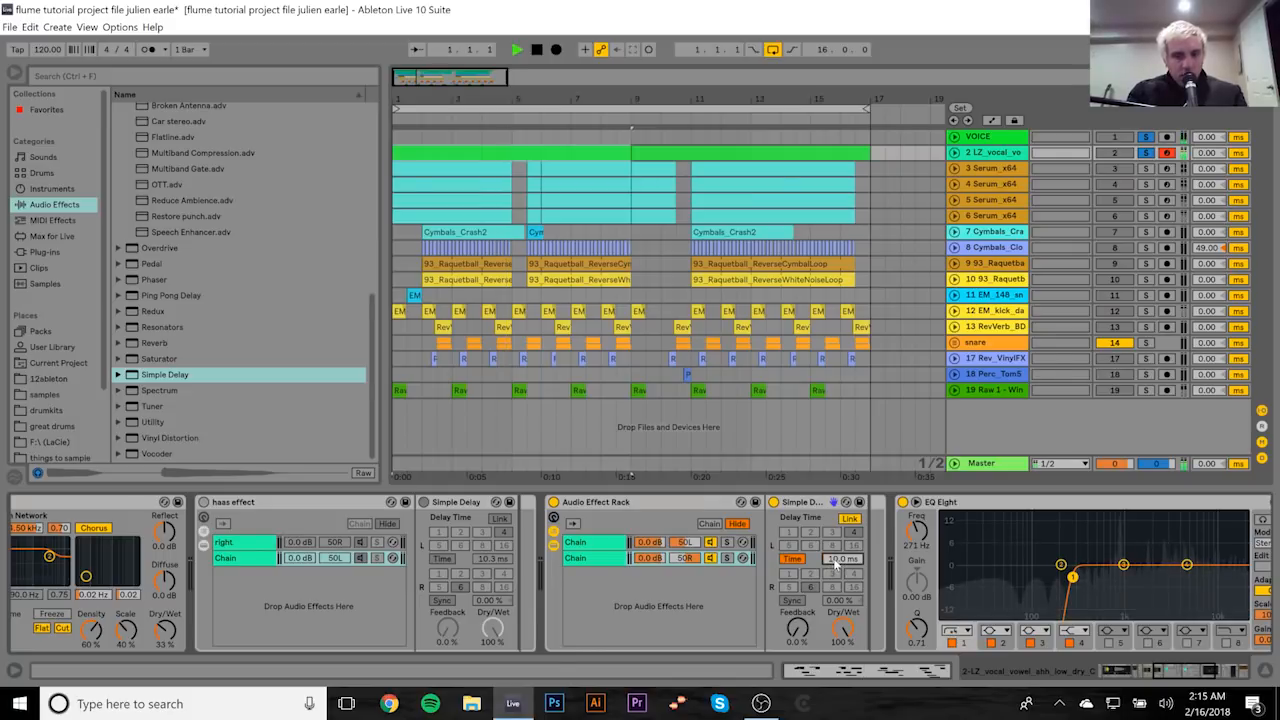
left_click_drag(836, 561, 836, 542)
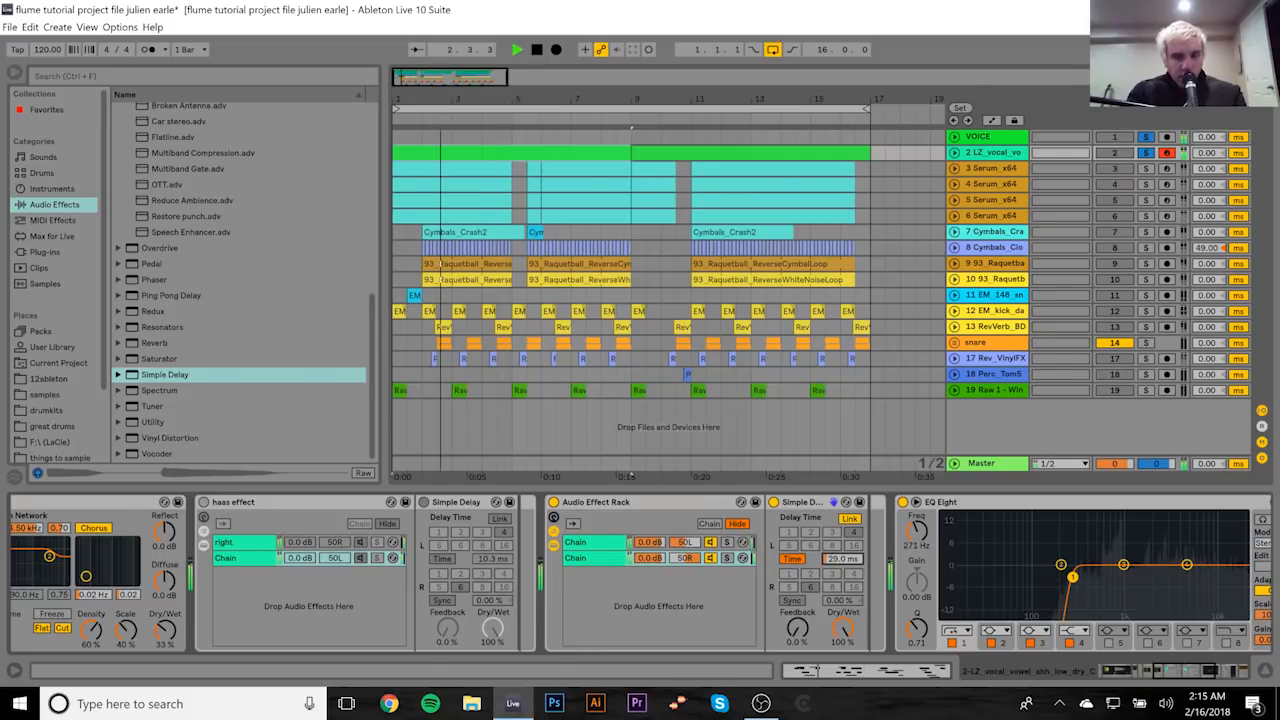
left_click_drag(839, 556, 839, 560)
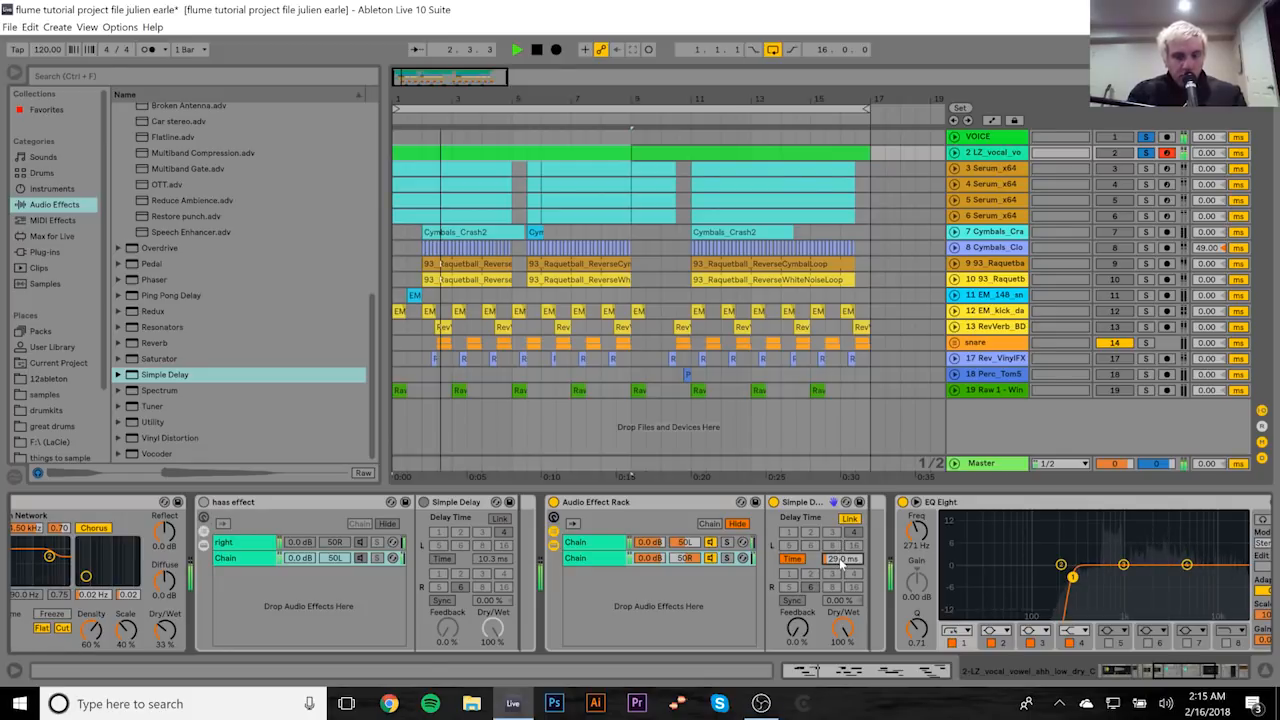
left_click_drag(840, 560, 840, 528)
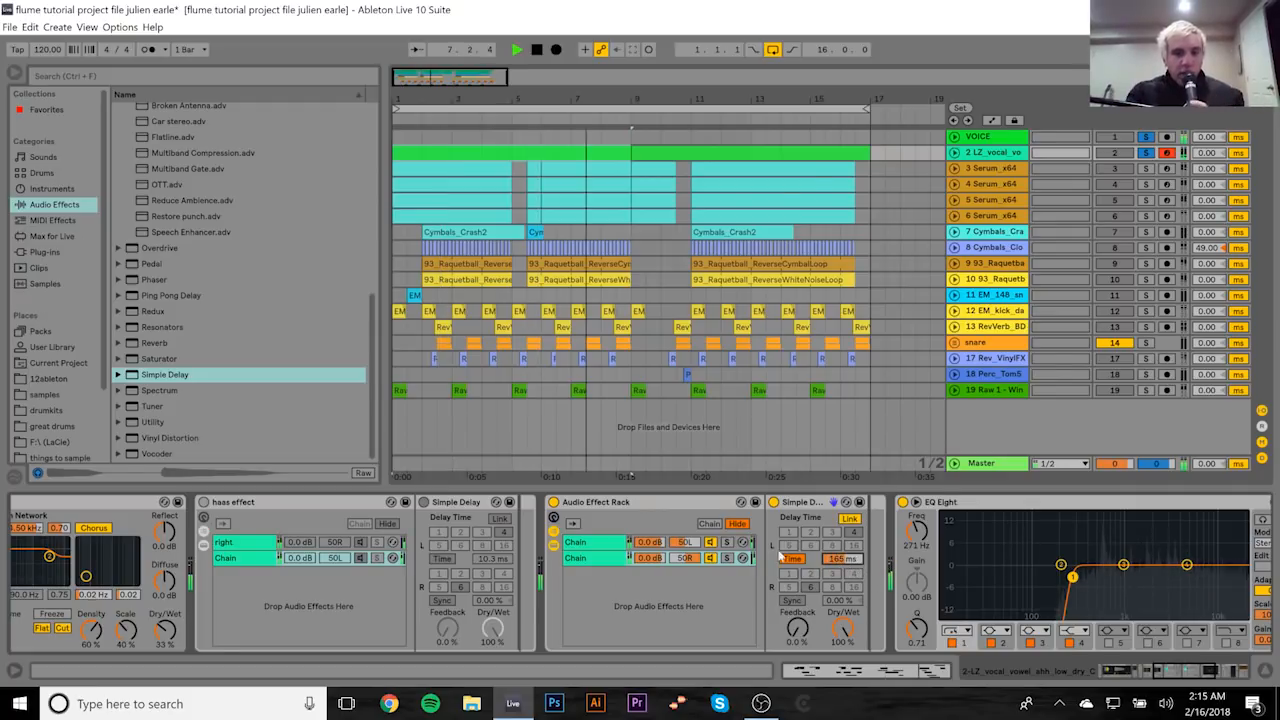
key("space")
Step: Delete the new Audio Effect Rack and turn the original haas effect rack back on
left_click(613, 505)
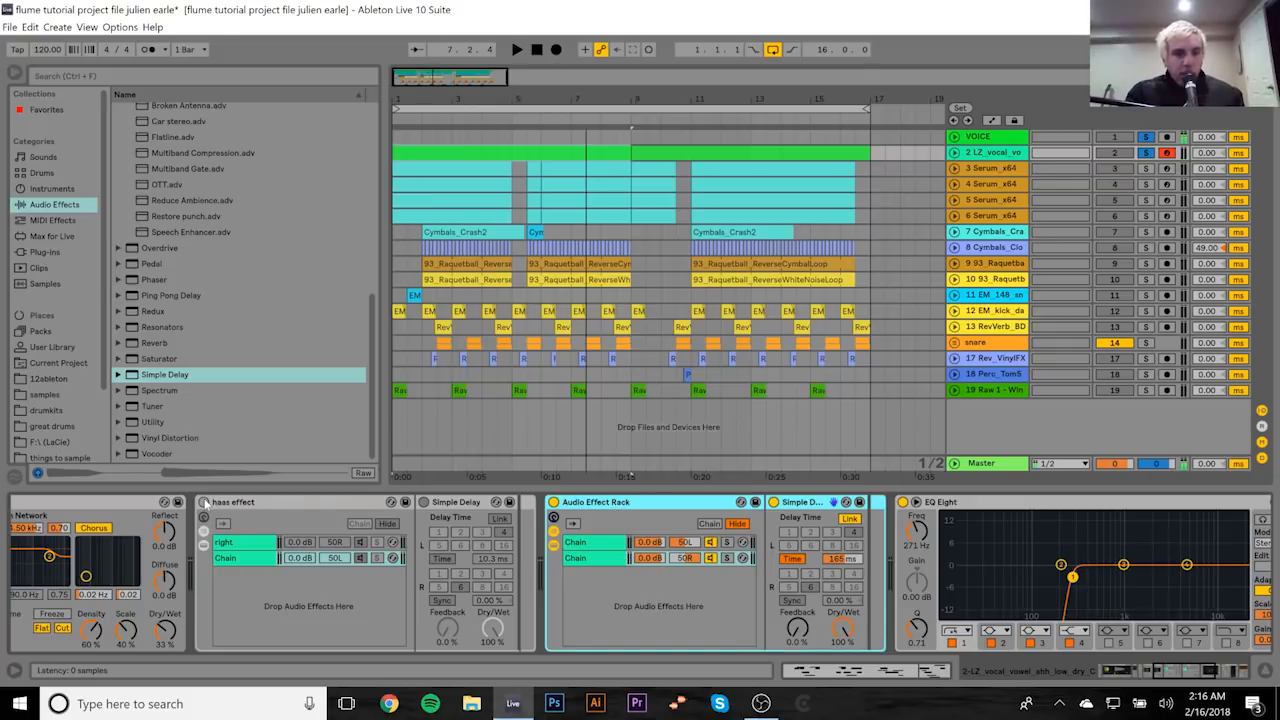
key("Delete")
left_click(204, 502)
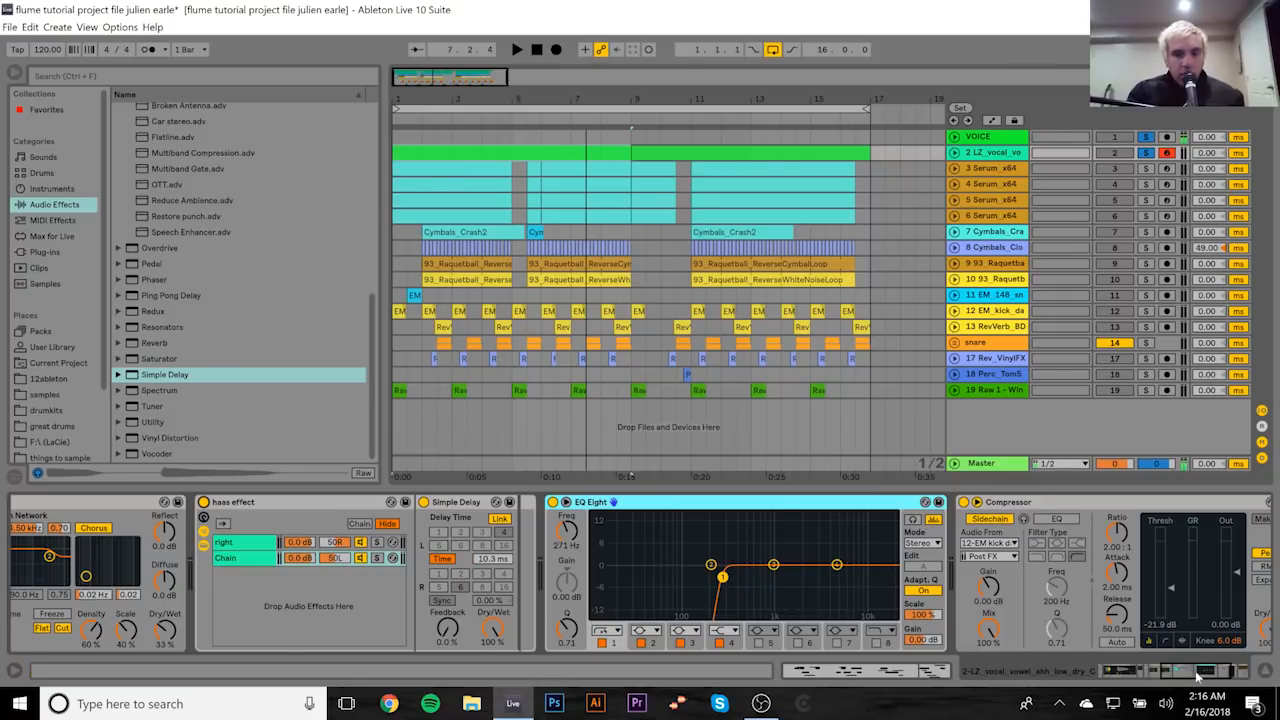
Step: Show the Auto Pan at the end of the vocal lead's device chain and play the track to hear its effect
left_click_drag(1221, 680, 1232, 680)
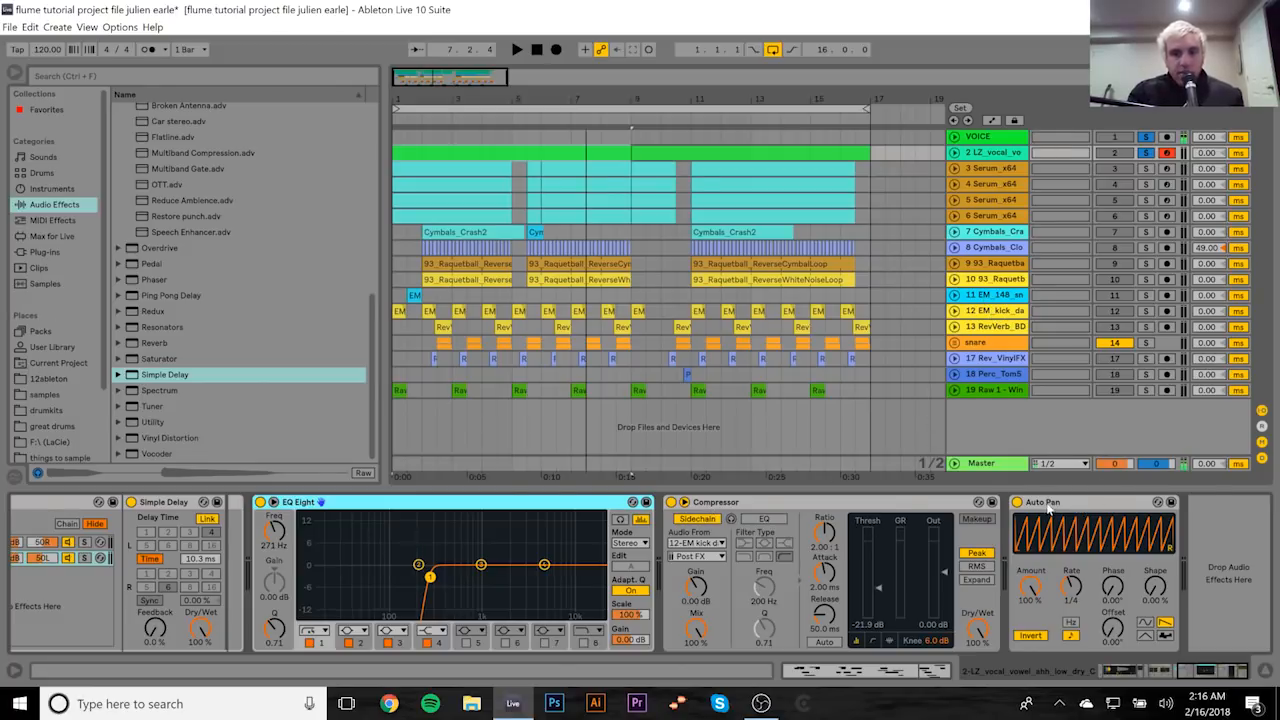
left_click(1016, 506)
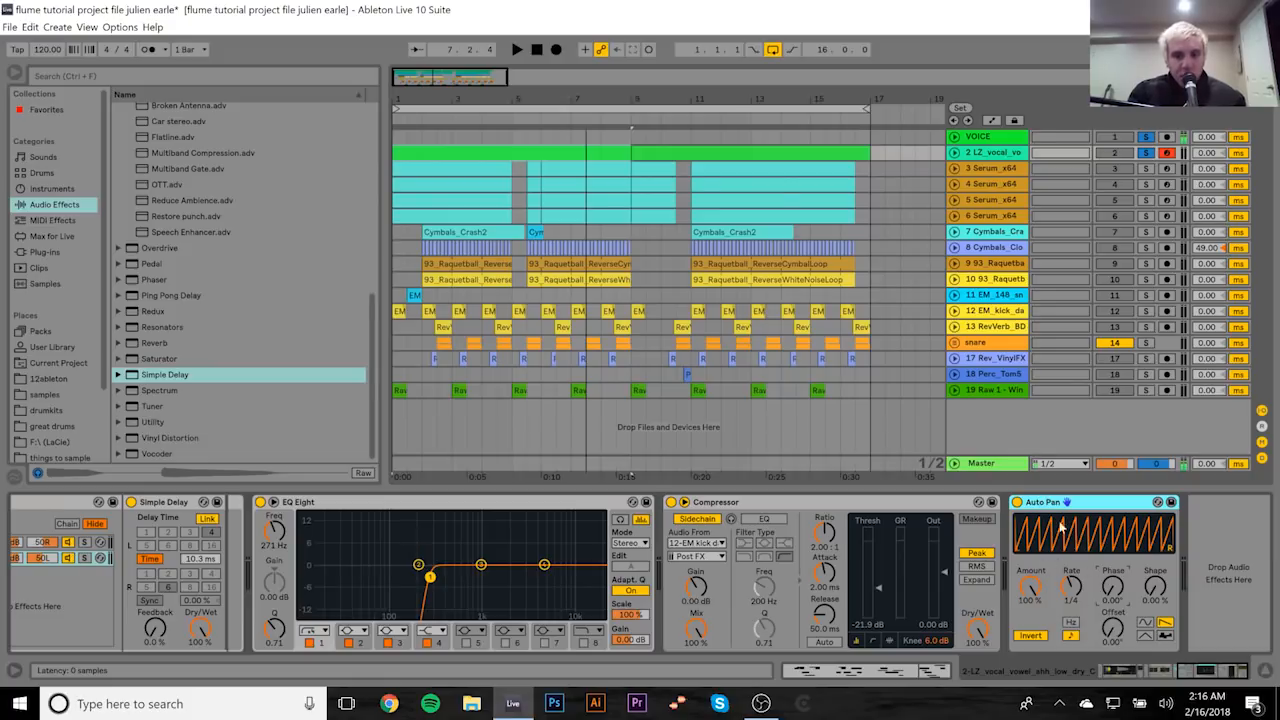
key("space")
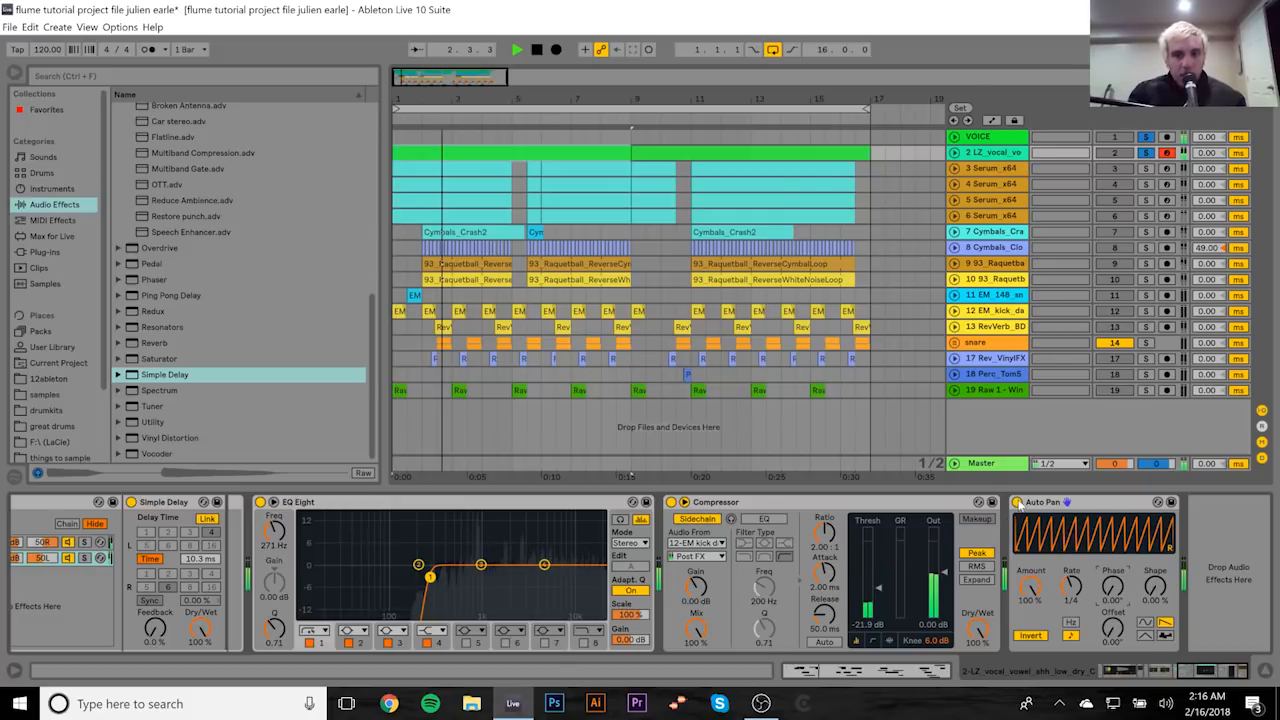
key("space")
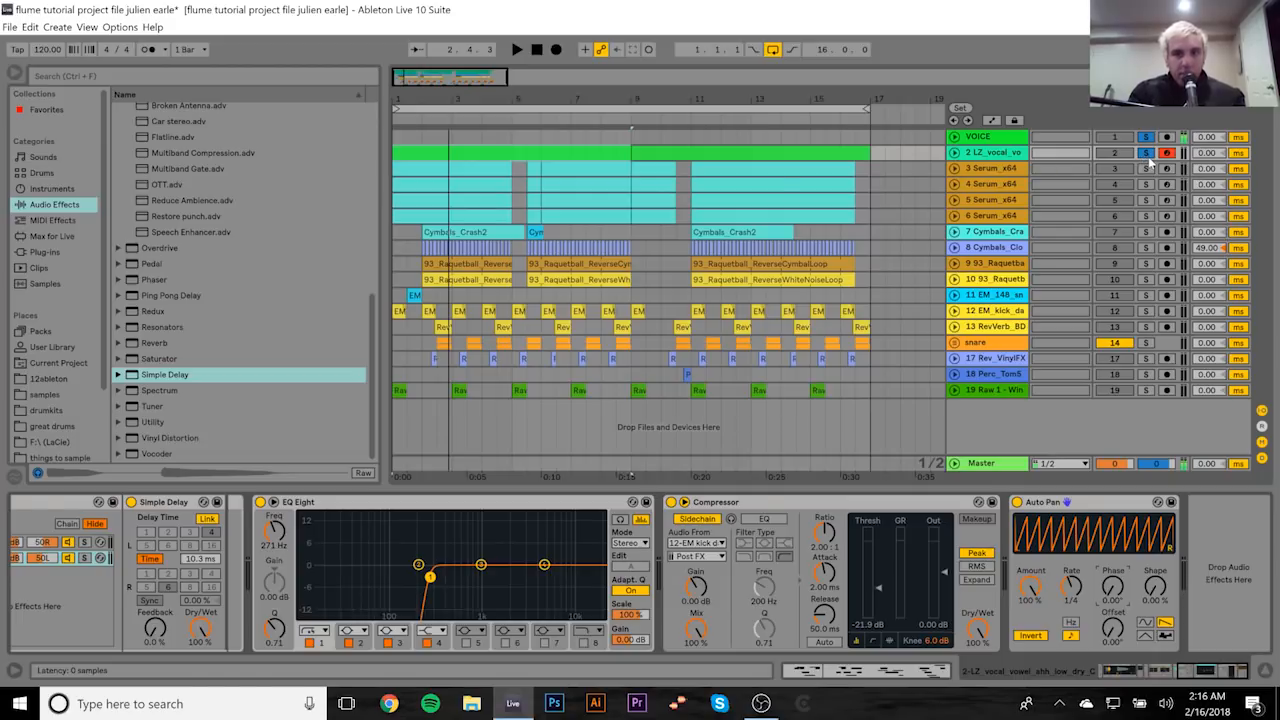
Step: Unsolo the vocal lead track and solo Serum tracks 3 and 4
left_click(1147, 154)
left_click(1147, 169)
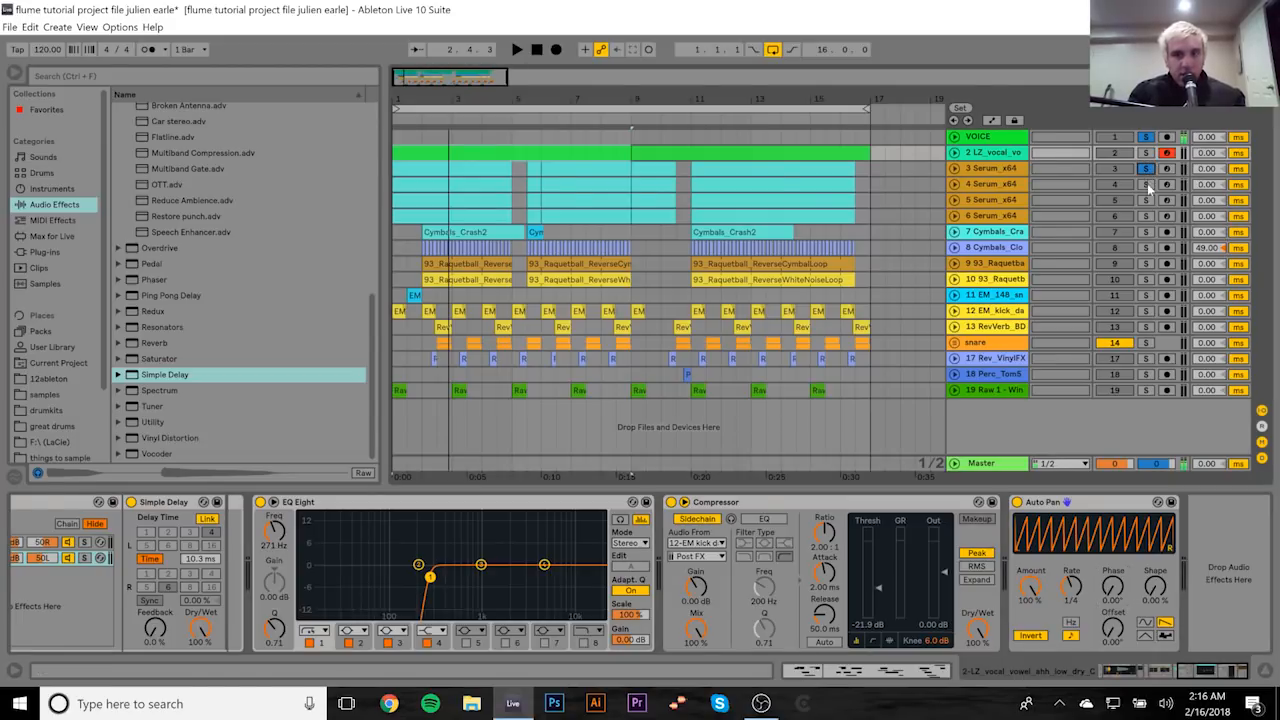
left_click(1147, 185)
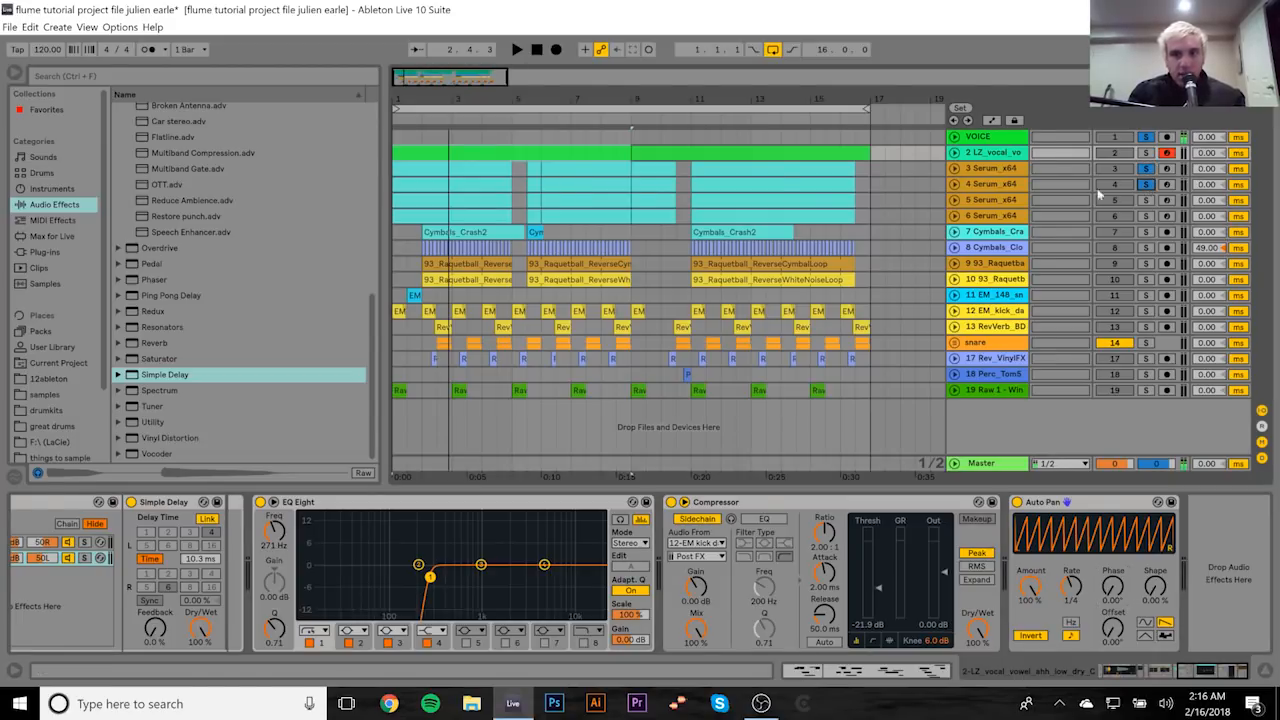
Step: View the MIDI notes of the first clip on Serum track 5, and show the device chain of Serum track 3
left_click(1010, 199)
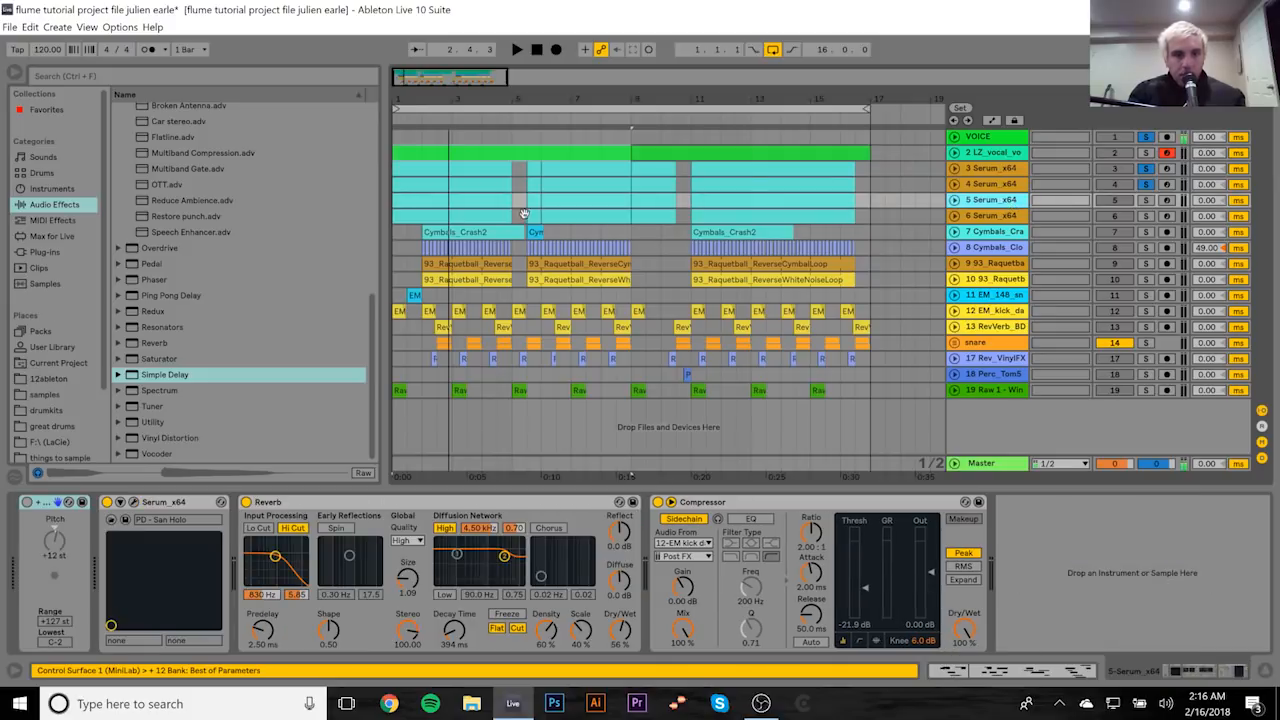
double_click(484, 203)
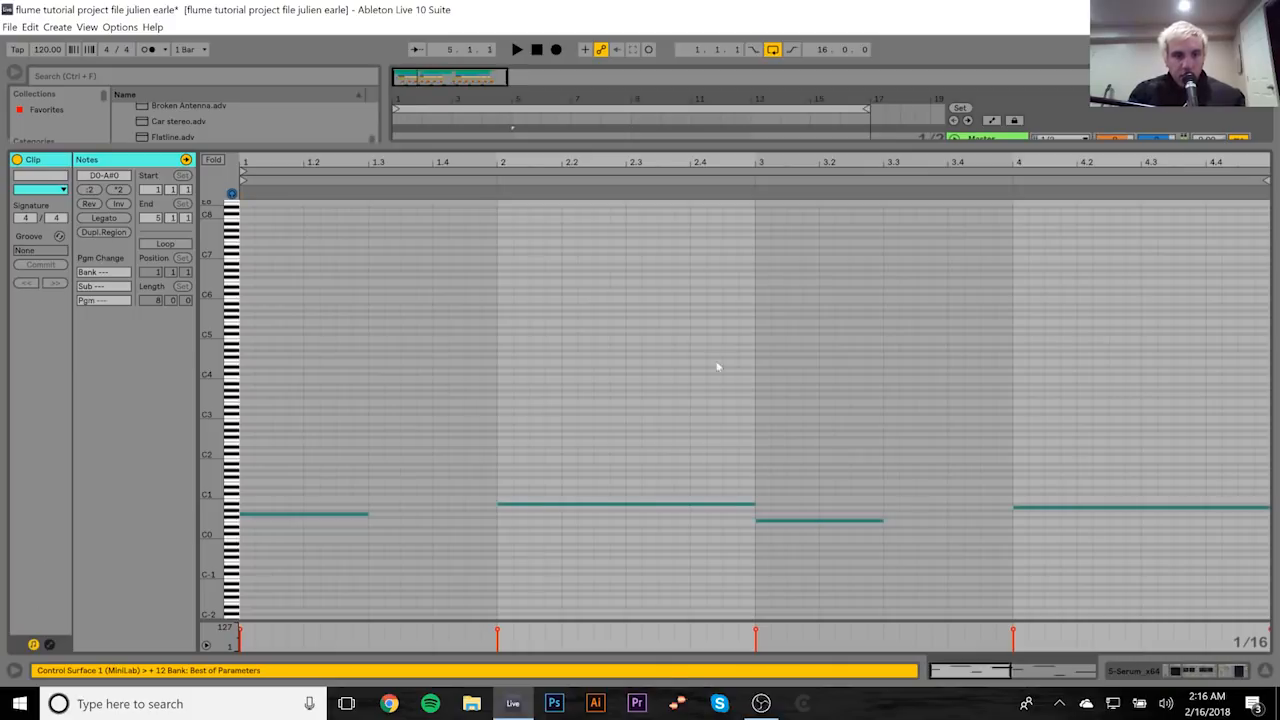
left_click(1200, 675)
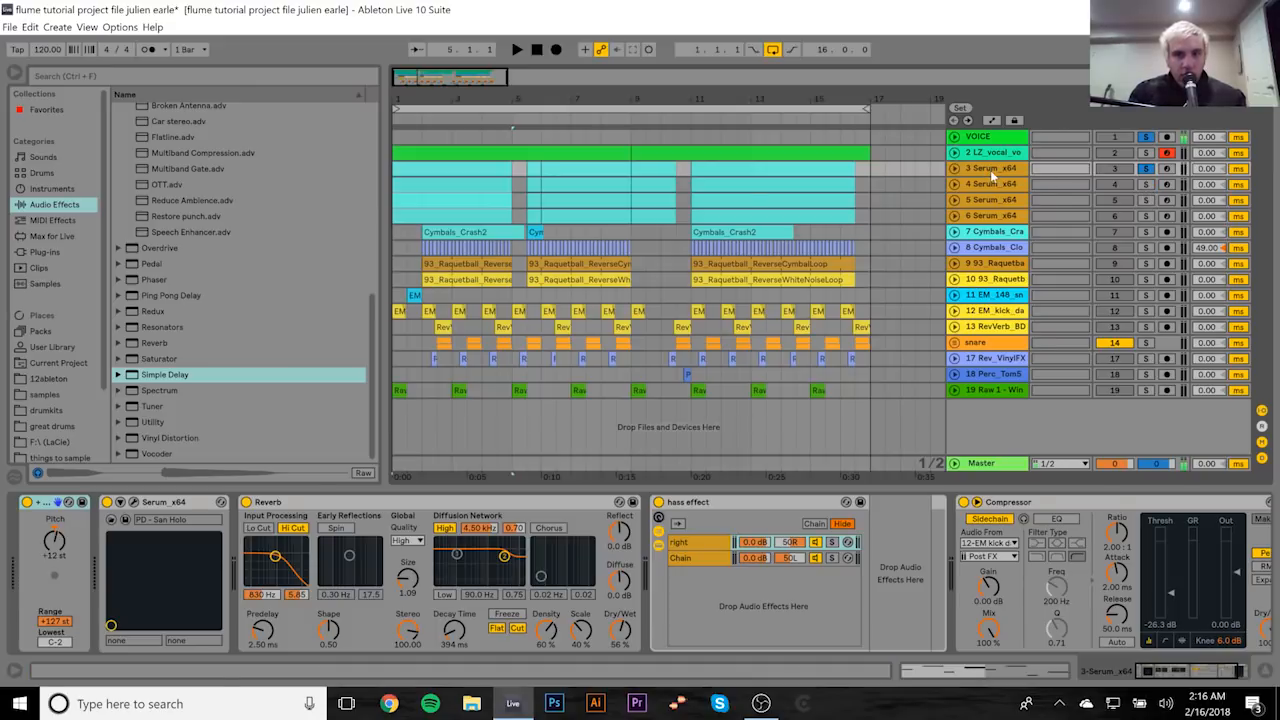
left_click(990, 170)
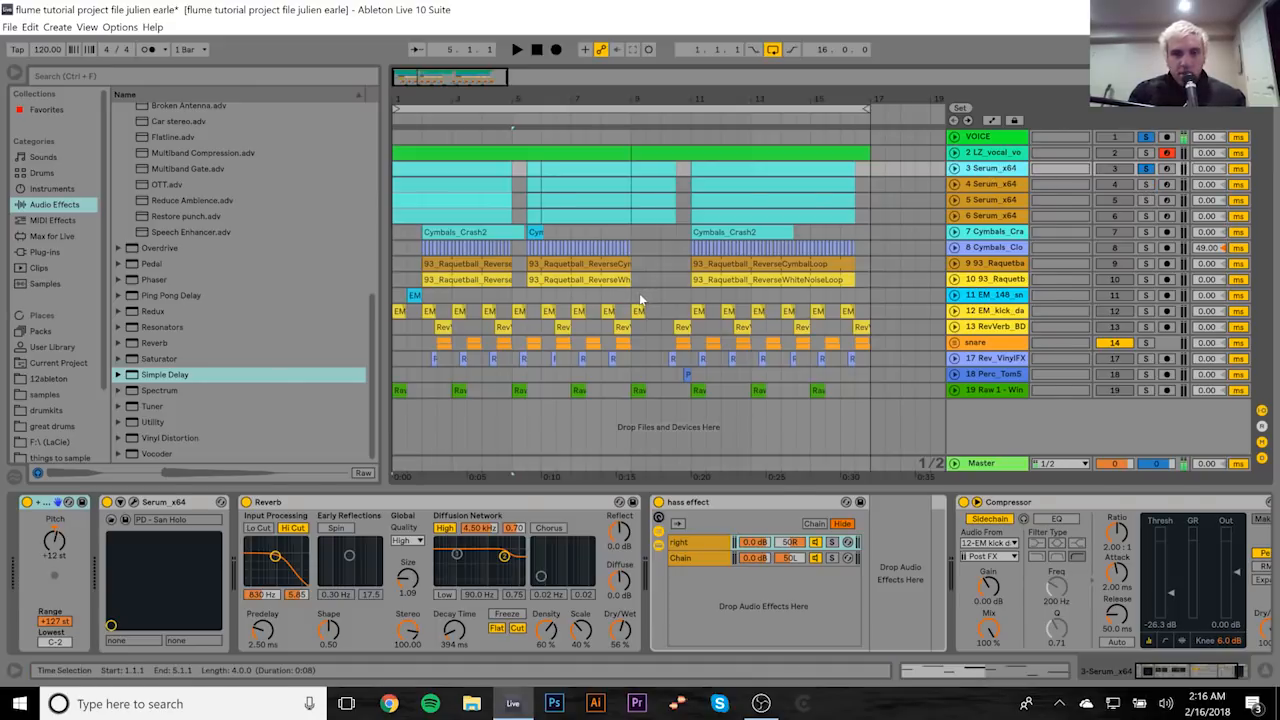
Step: Play the track and compare Serum tracks 3 and 4 by switching their solos on and off
left_click(1146, 184)
key("space")
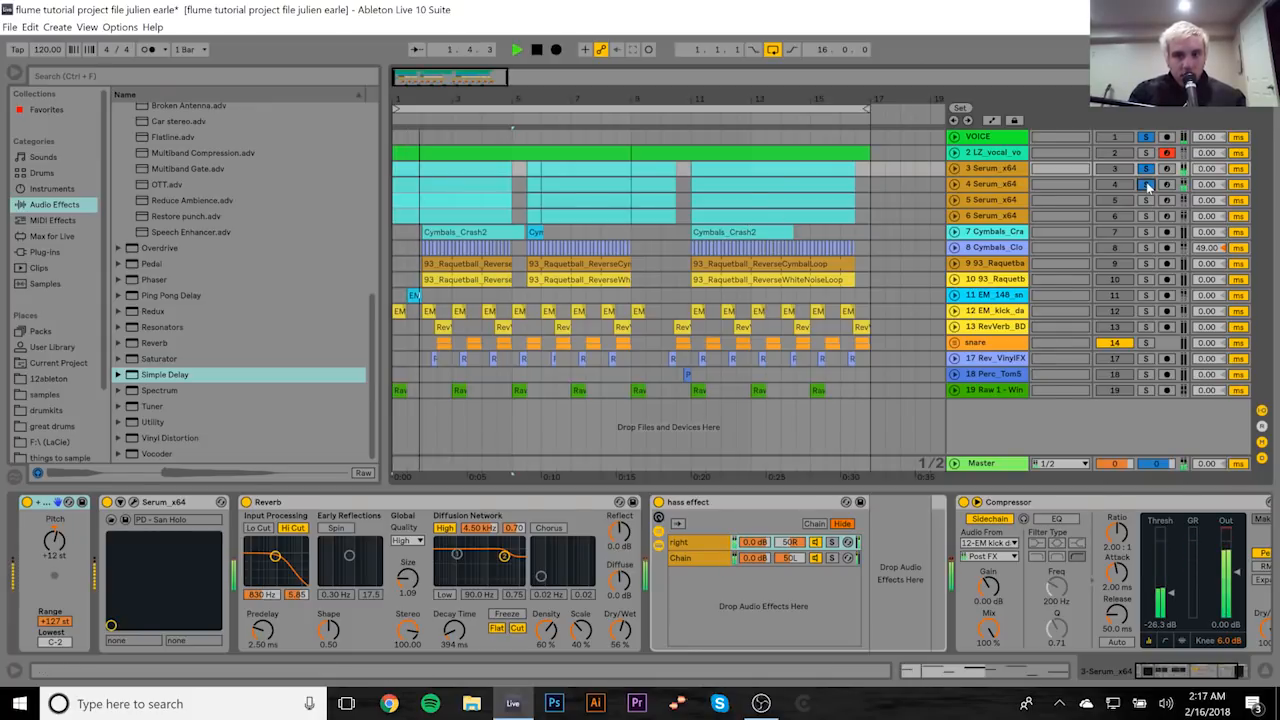
left_click(1146, 184)
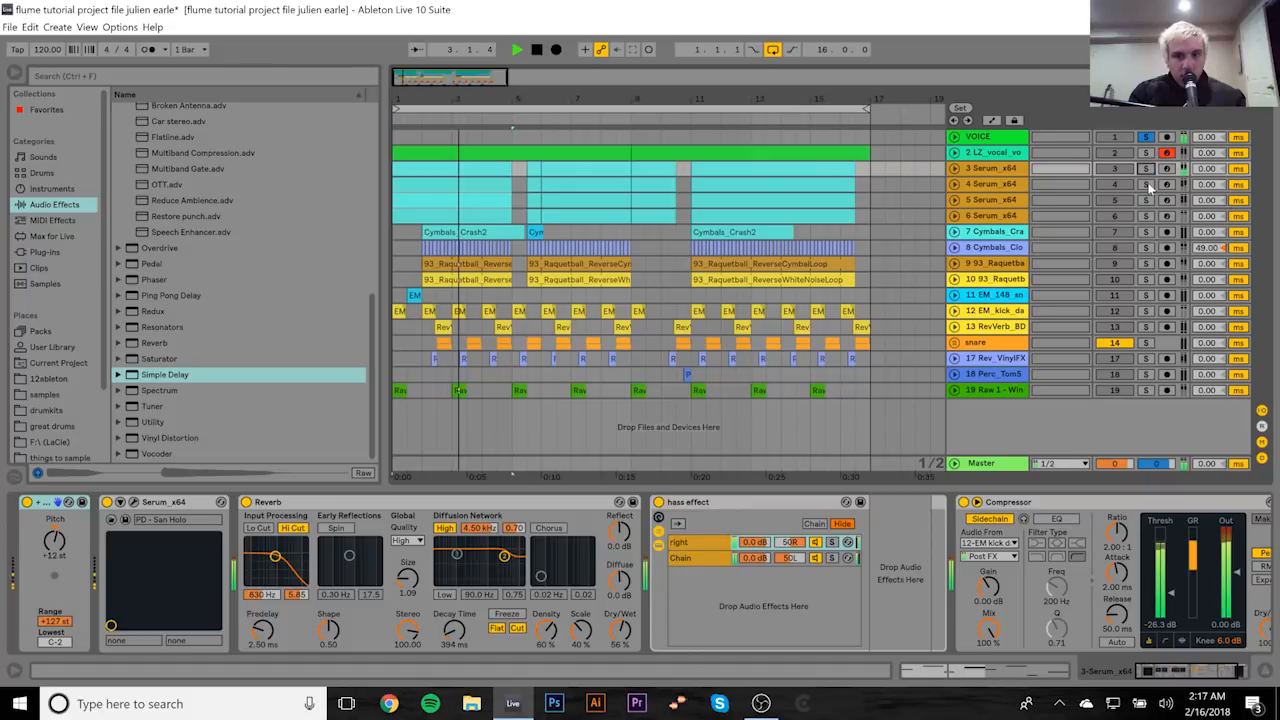
left_click(1146, 184)
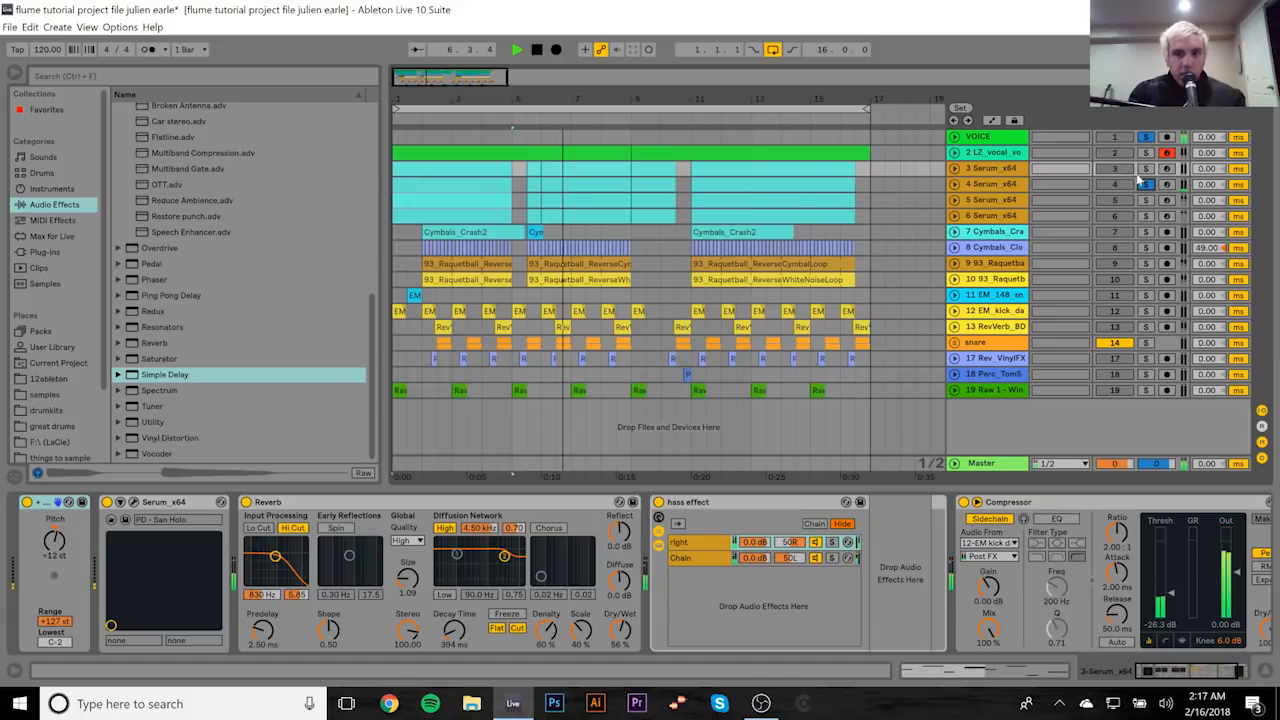
key("s")
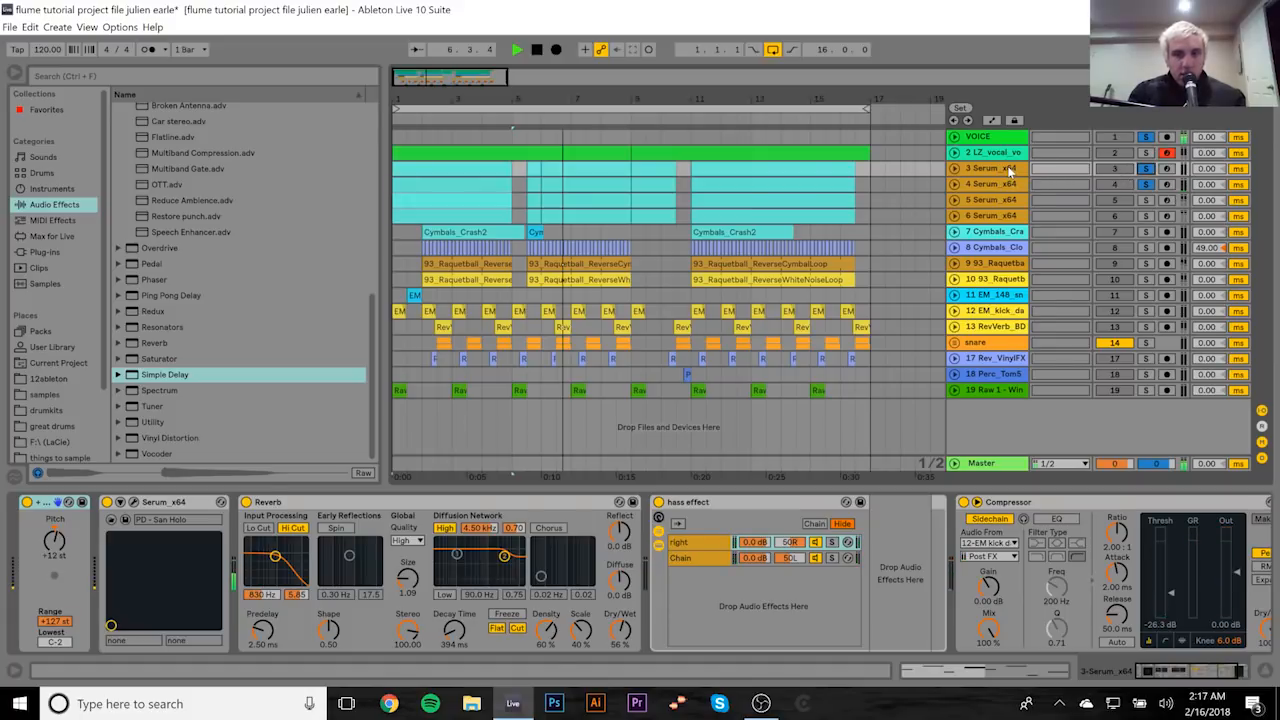
Step: Stop playback, open Serum on track 3 and examine its oscillator settings, effects, LFO 2 and LFO 3
left_click(1010, 168)
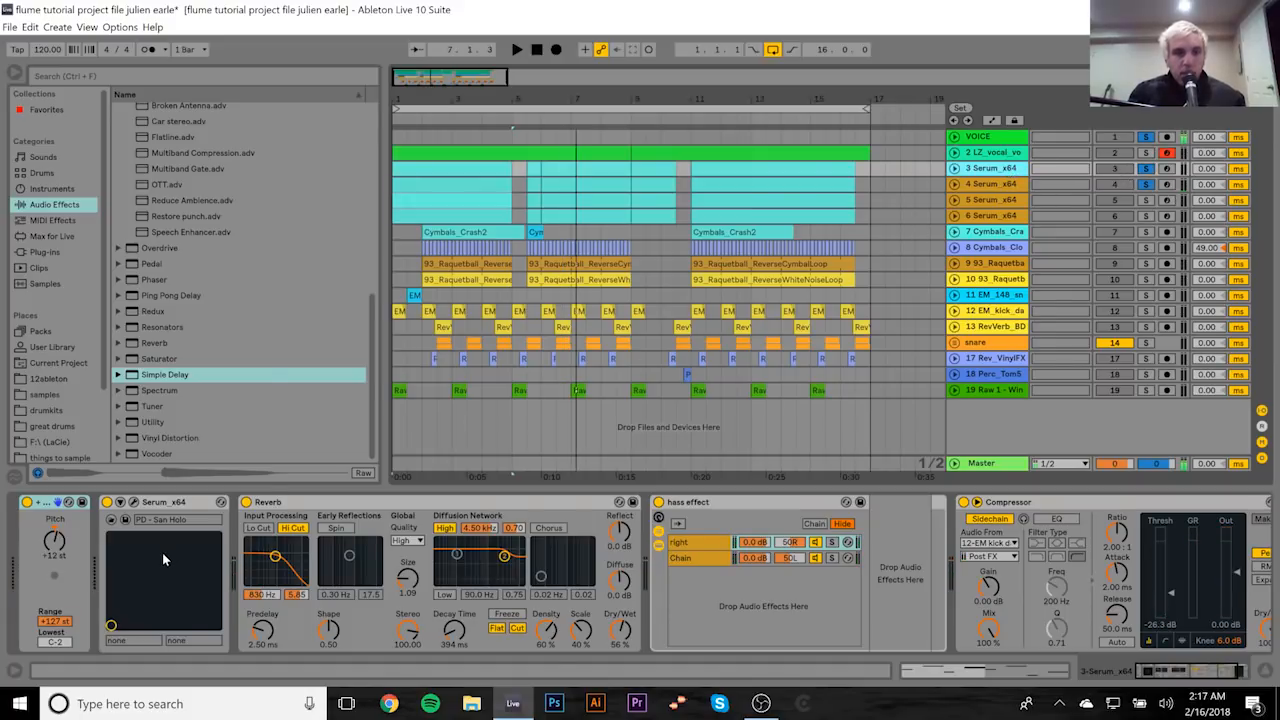
left_click(133, 503)
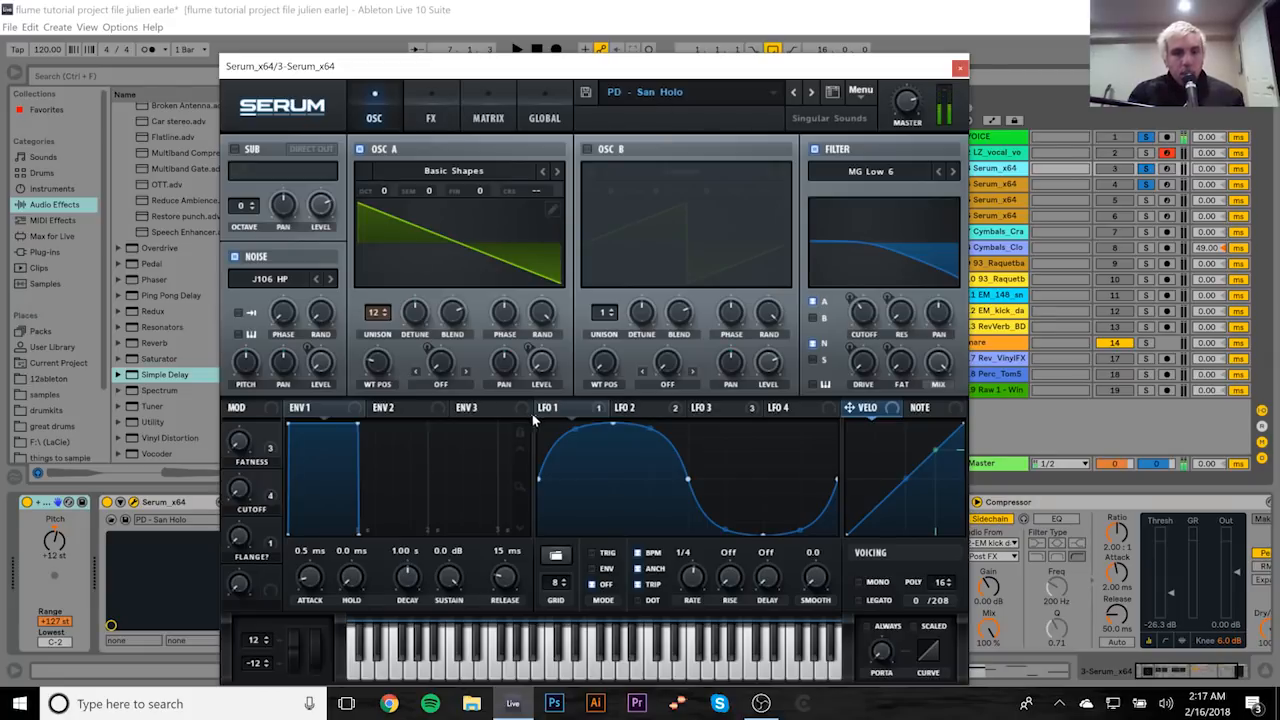
left_click(624, 410)
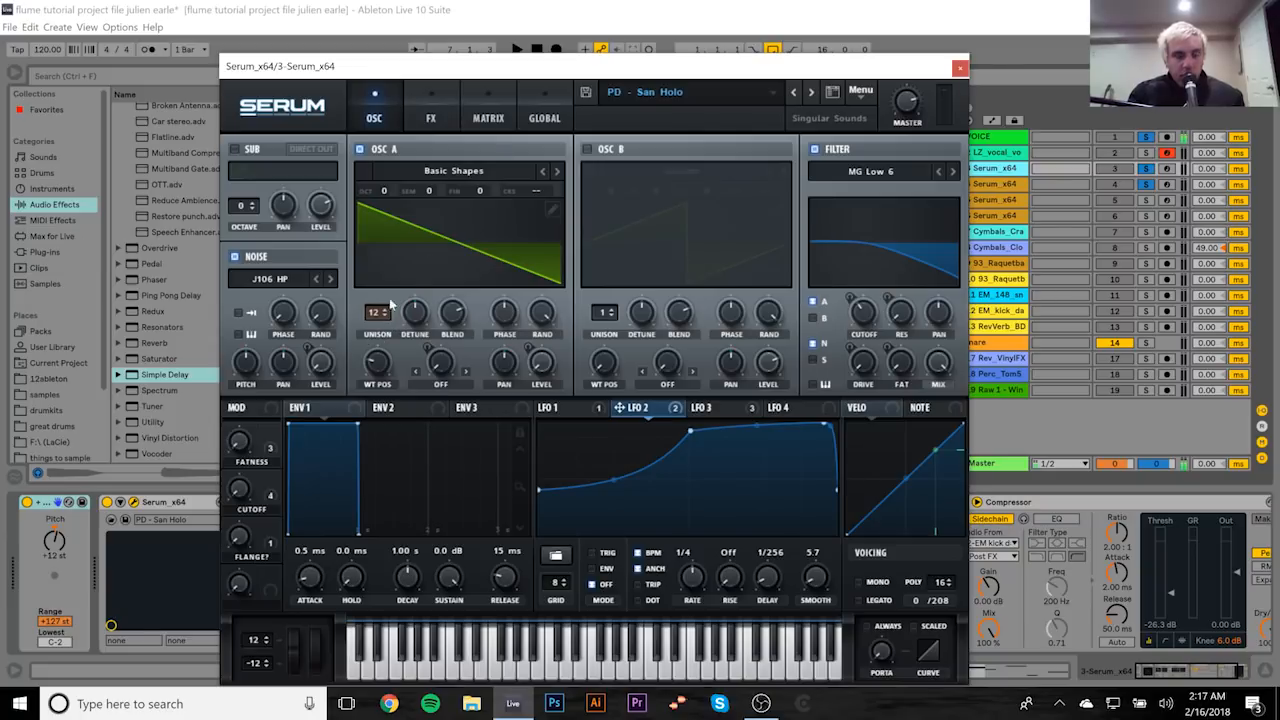
left_click(430, 112)
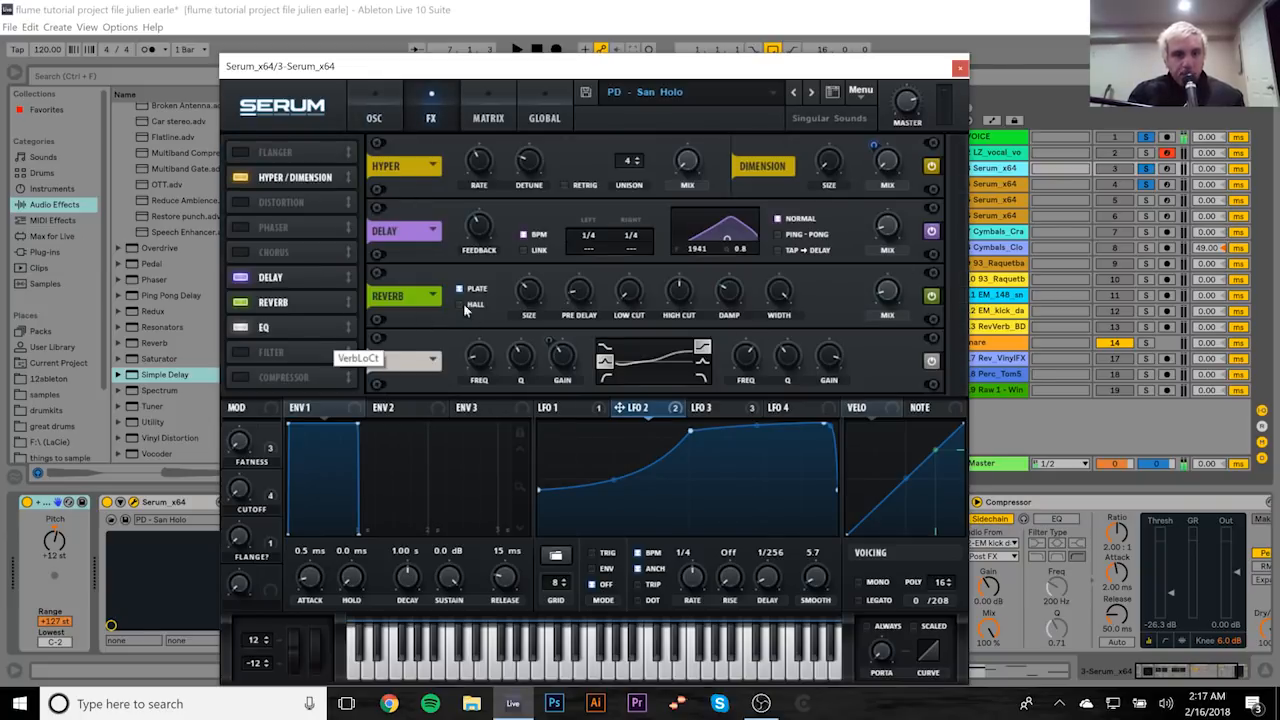
left_click(365, 115)
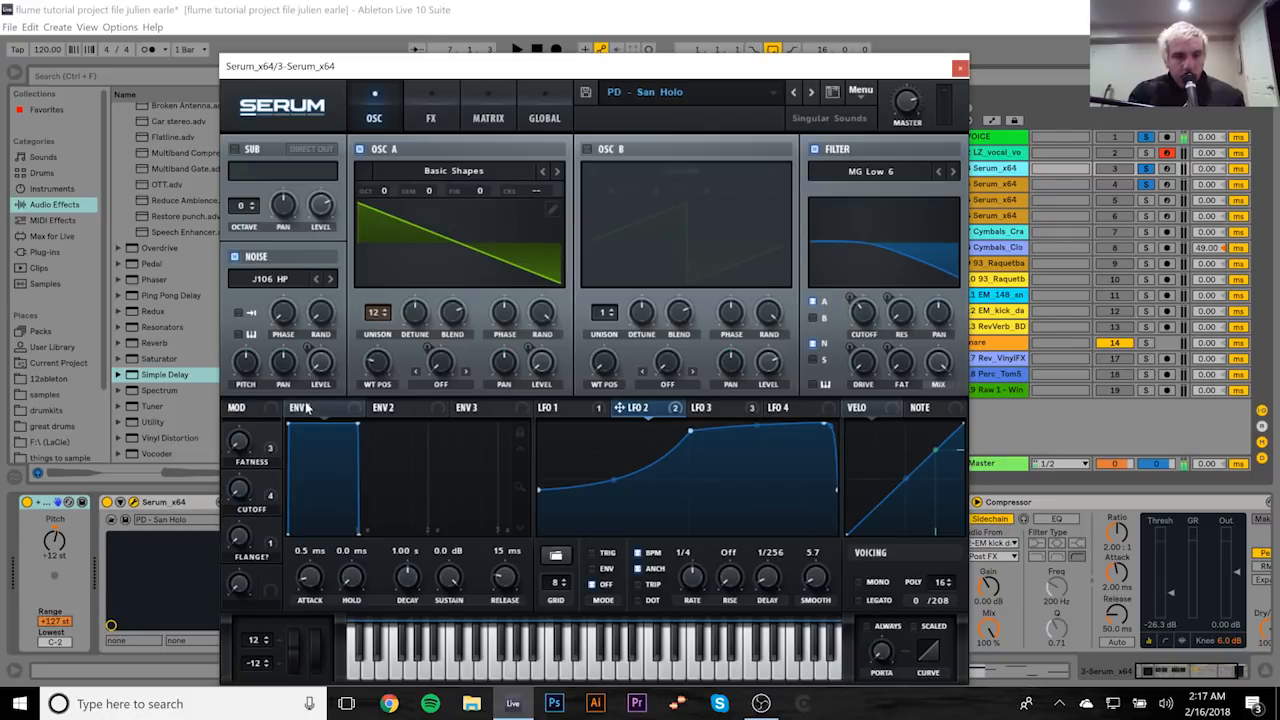
left_click(708, 408)
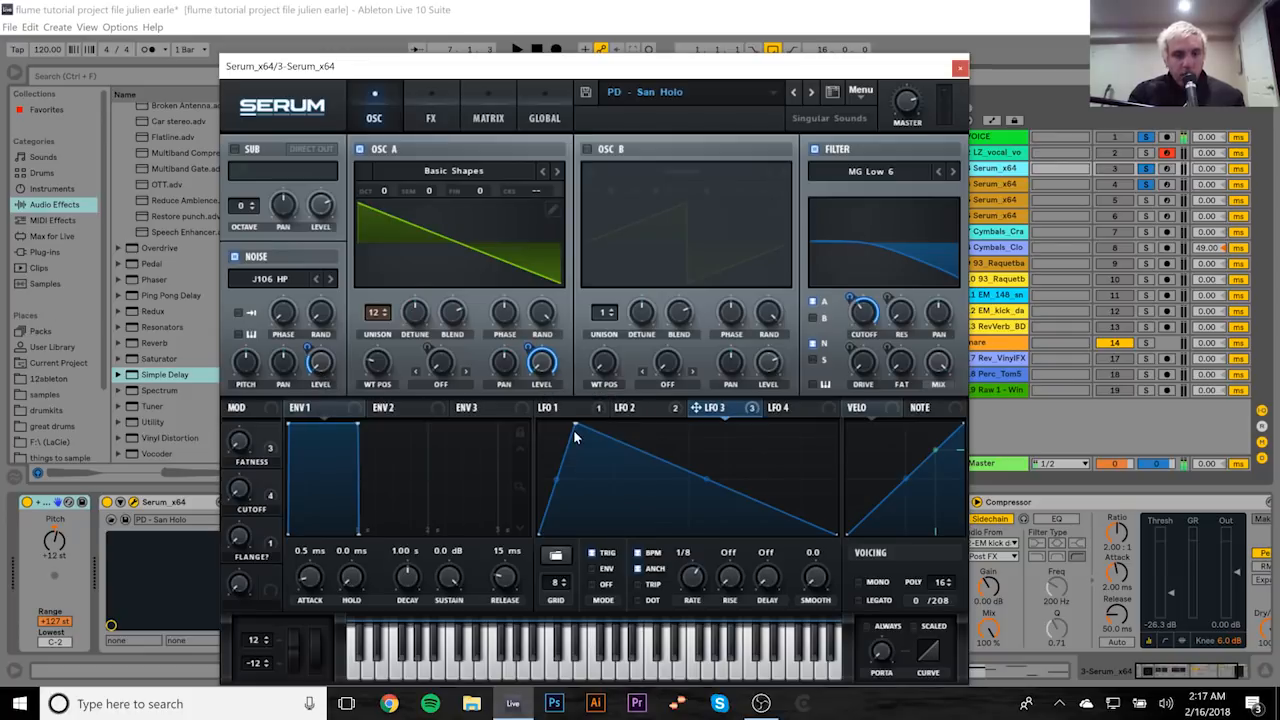
Step: Compare the Serum patch with its built-in EQ effect off and on during playback, and close the Serum window
left_click(431, 118)
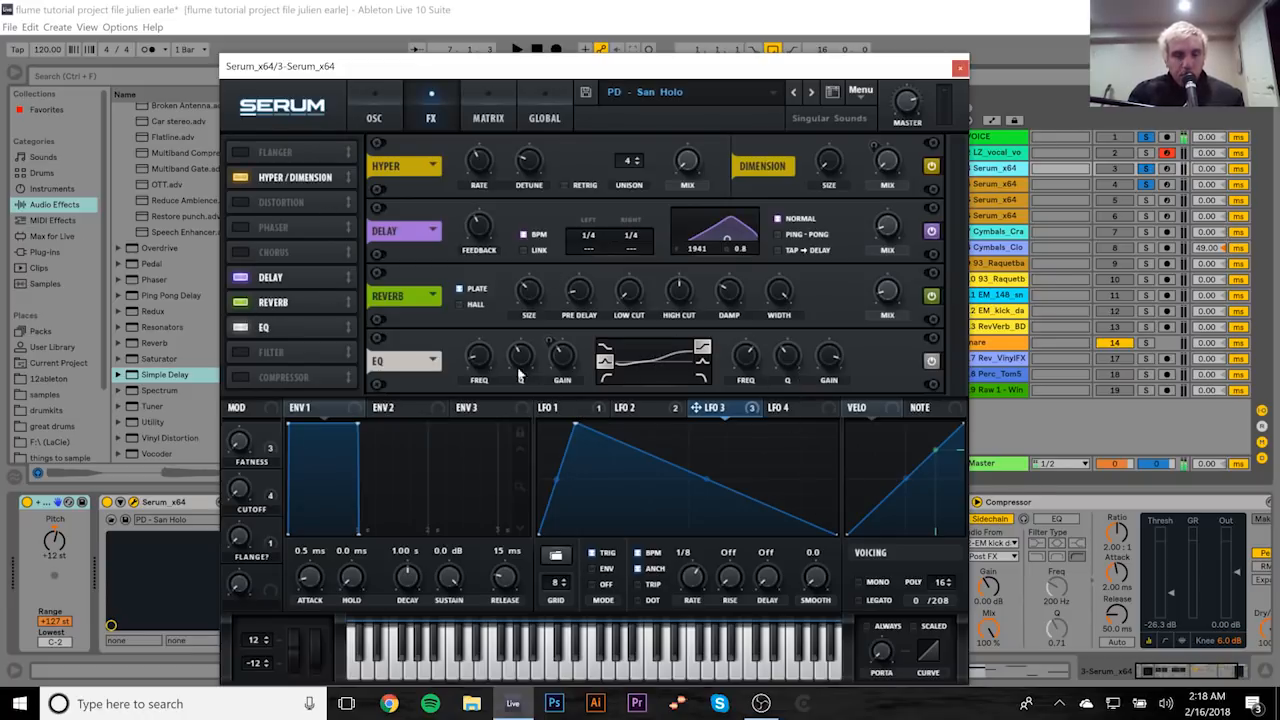
left_click(245, 325)
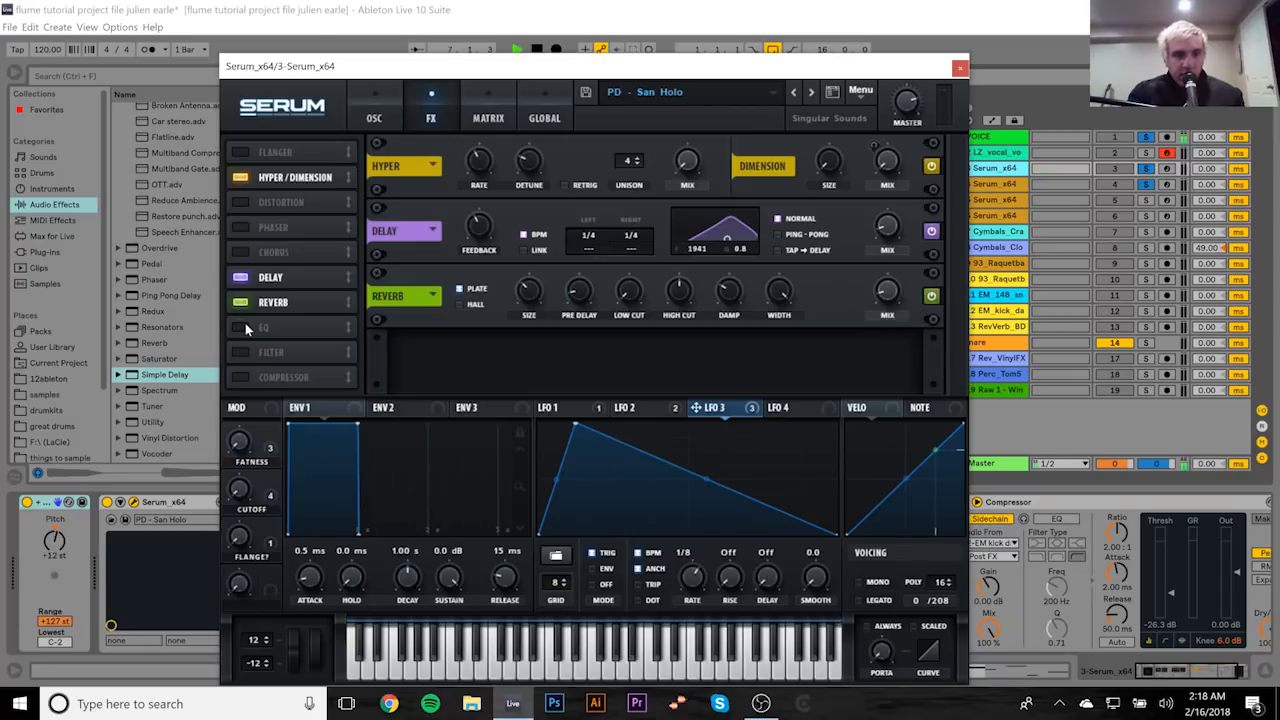
left_click(242, 326)
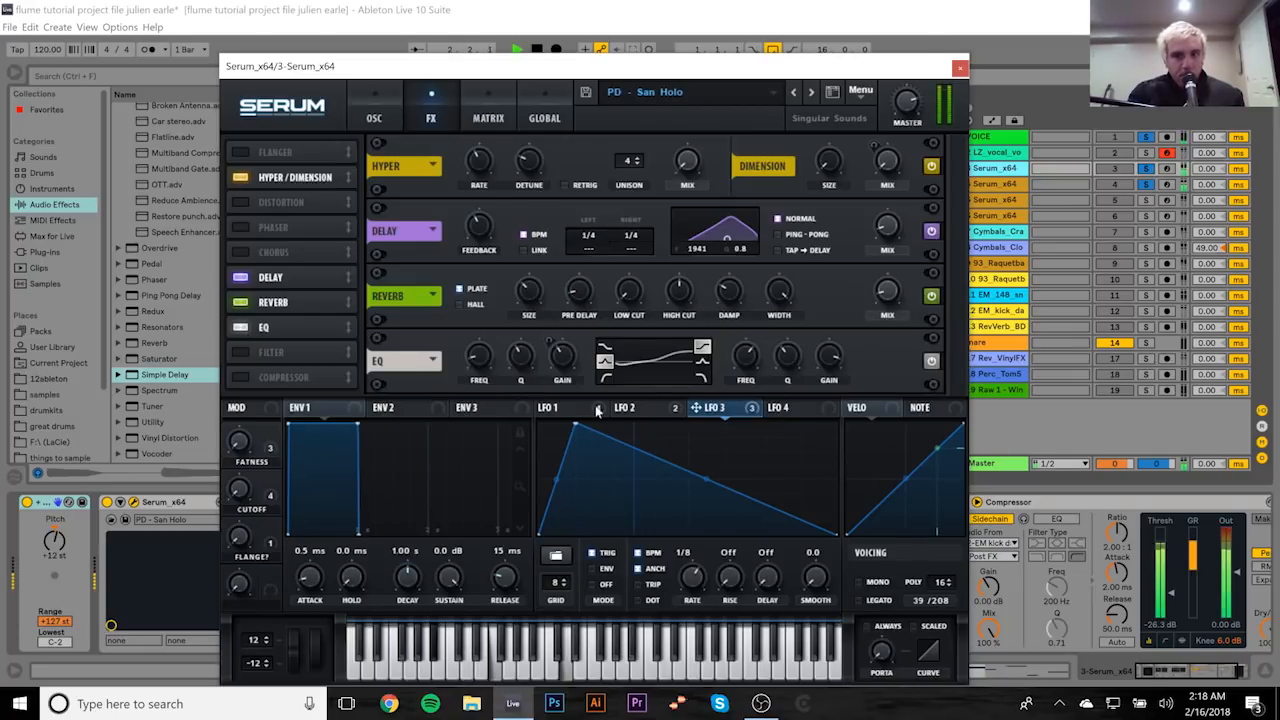
key("space")
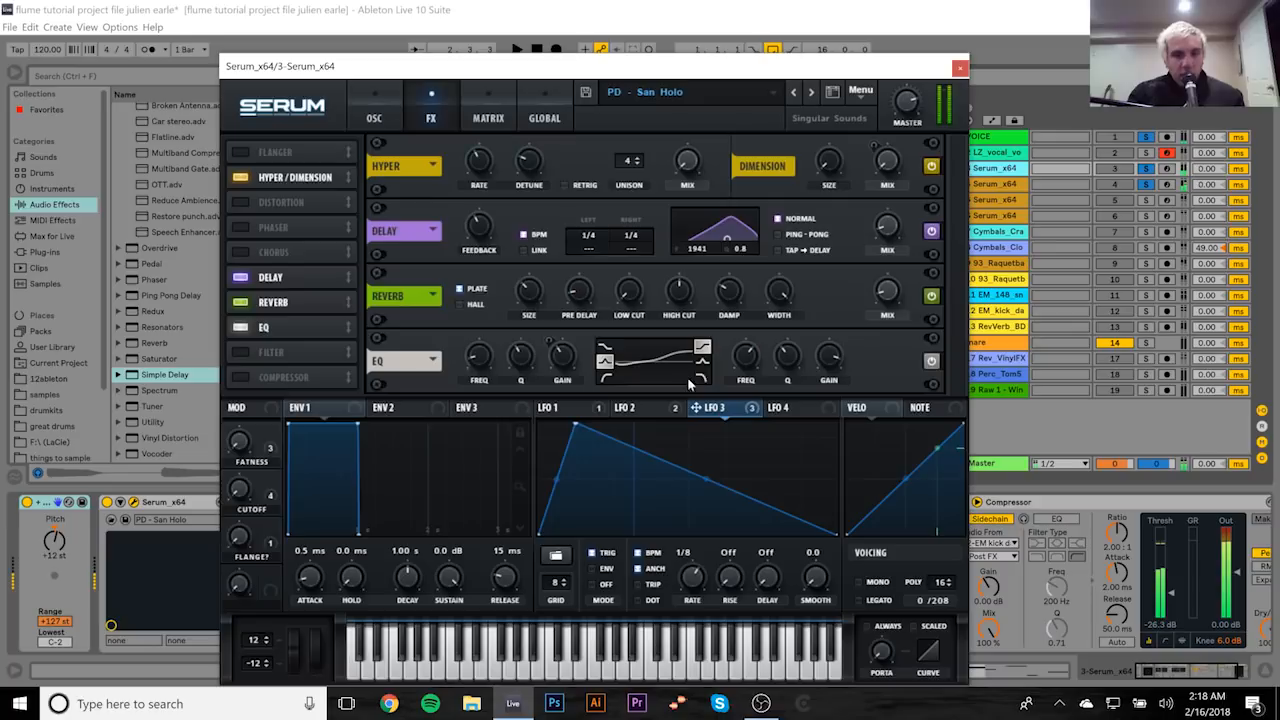
left_click(958, 70)
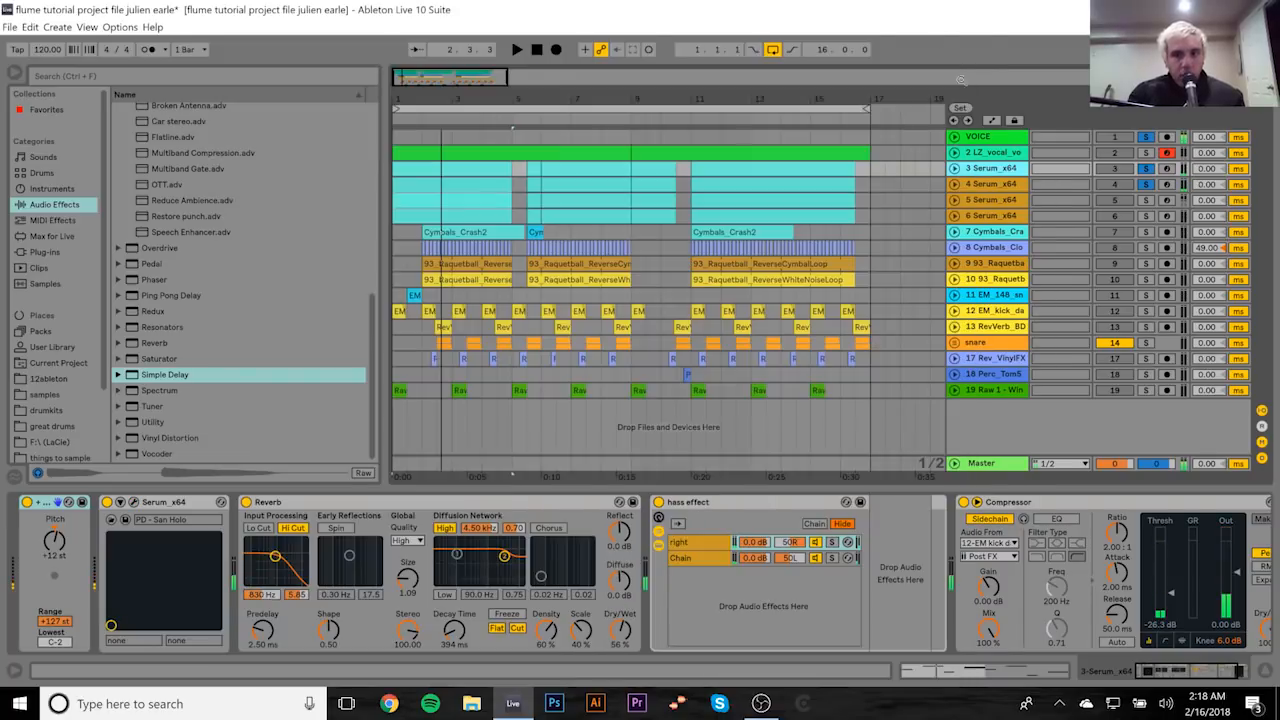
Step: Open Serum on track 4, examine its oscillator and effects settings, and close the Serum window
left_click(1008, 186)
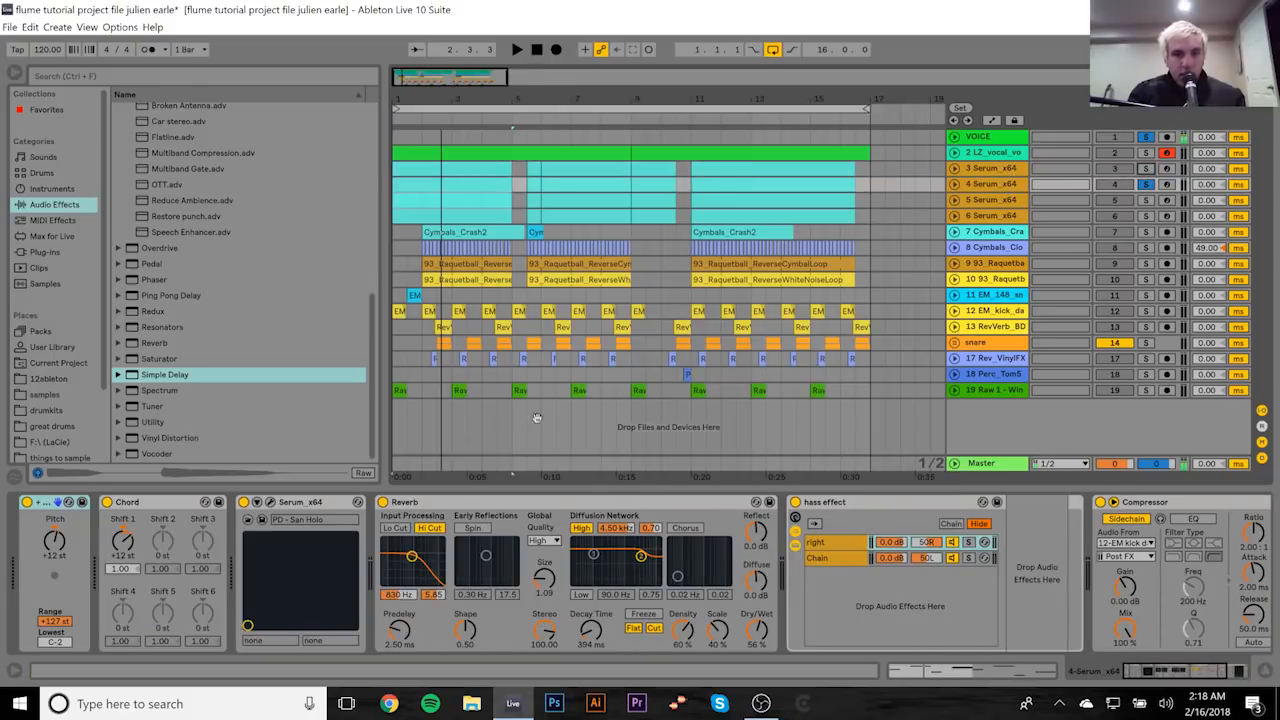
left_click(270, 502)
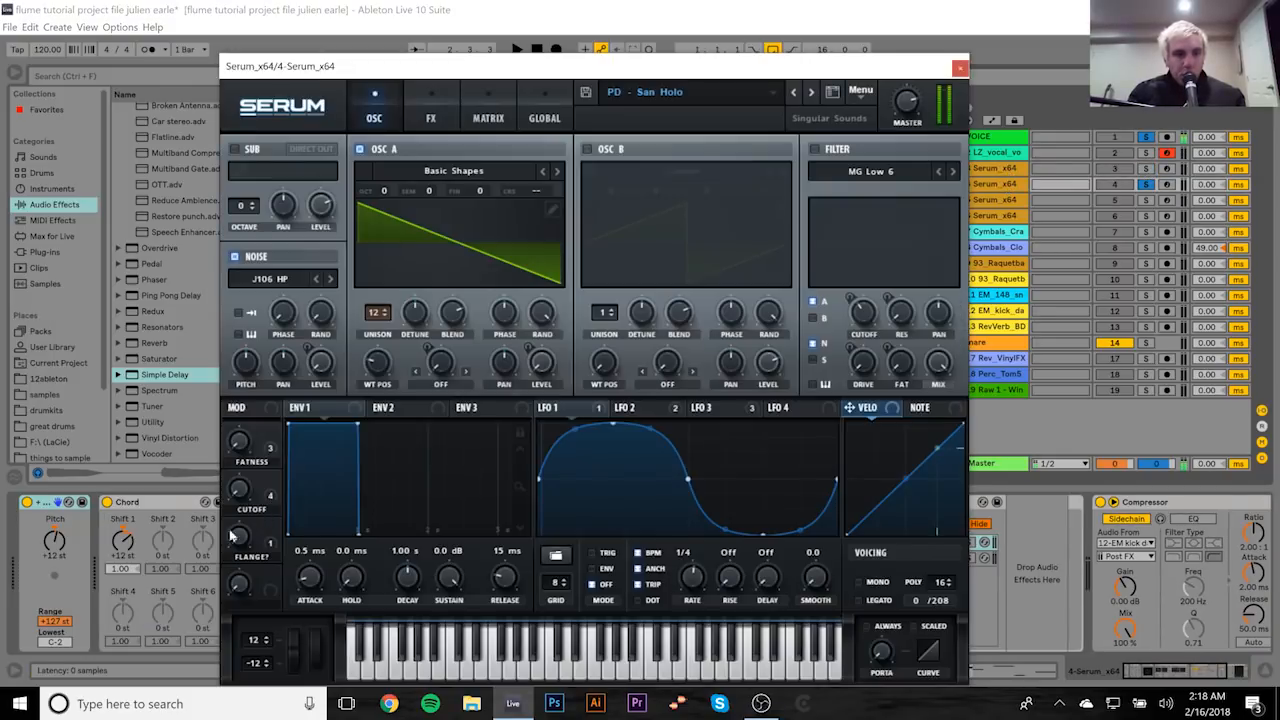
left_click(425, 106)
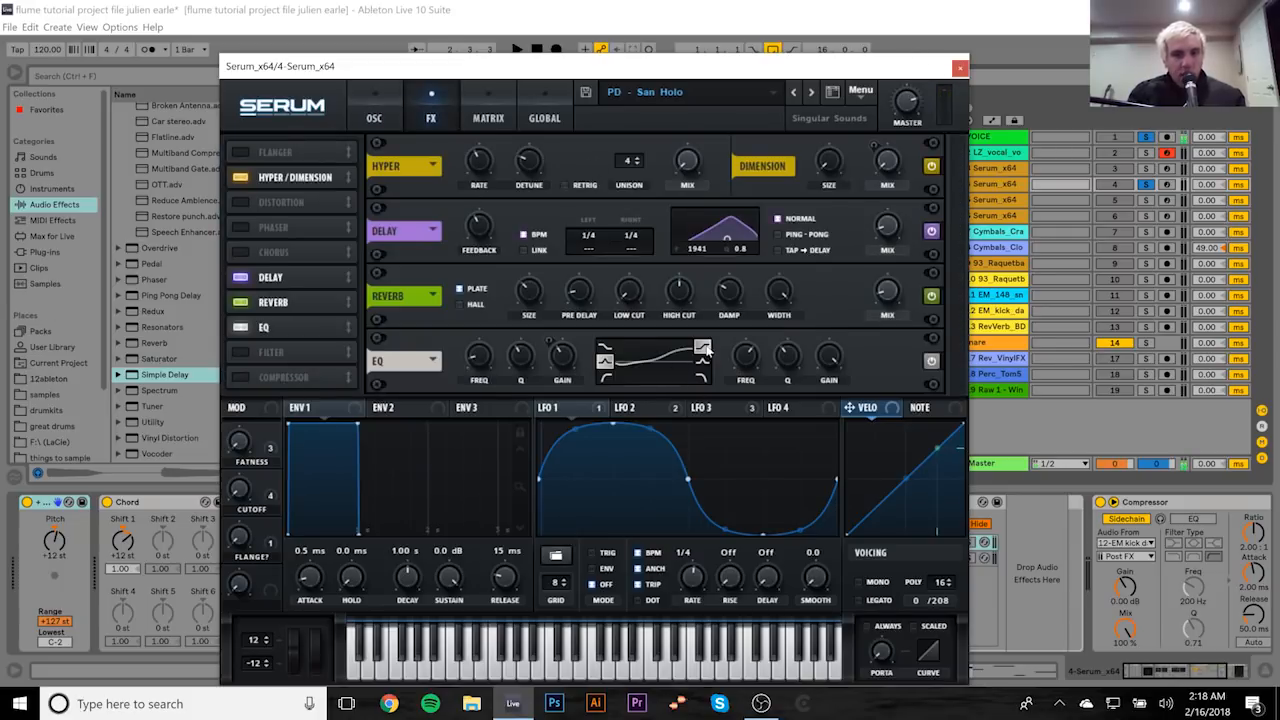
left_click(959, 68)
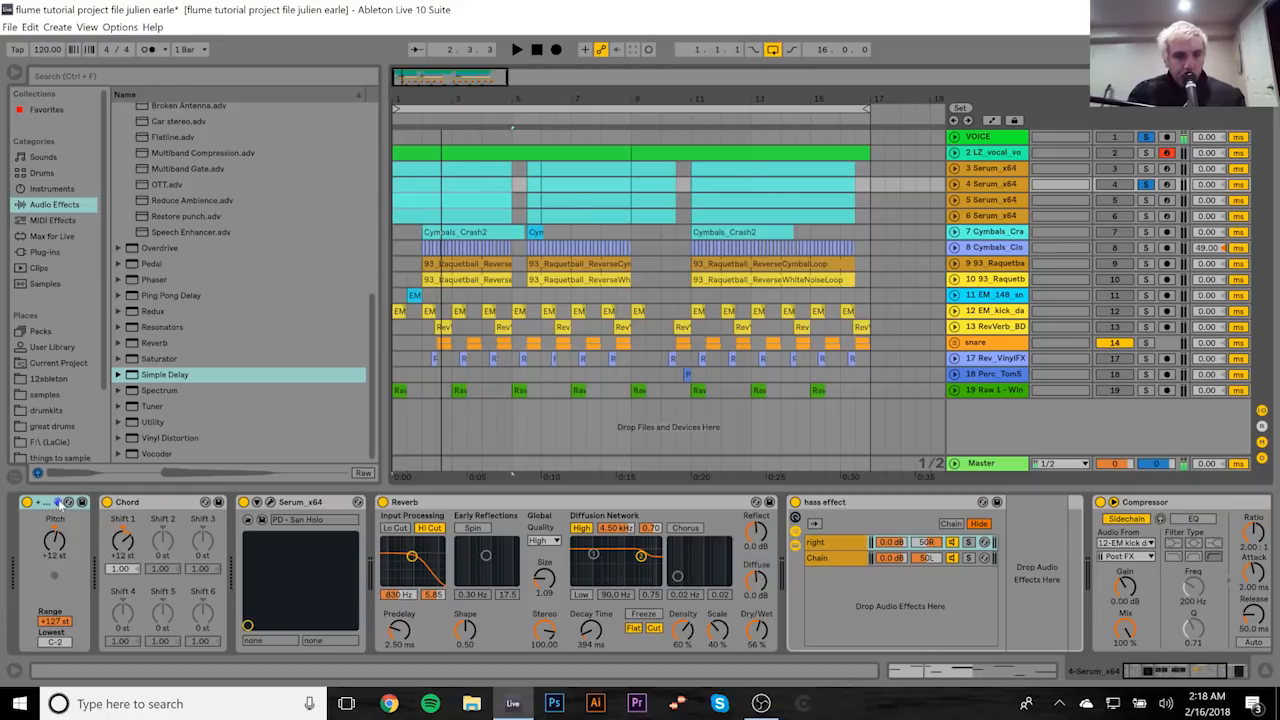
Step: Compare the device chains of Serum tracks 3 and 4, and play the soloed Serum track 4
left_click(982, 170)
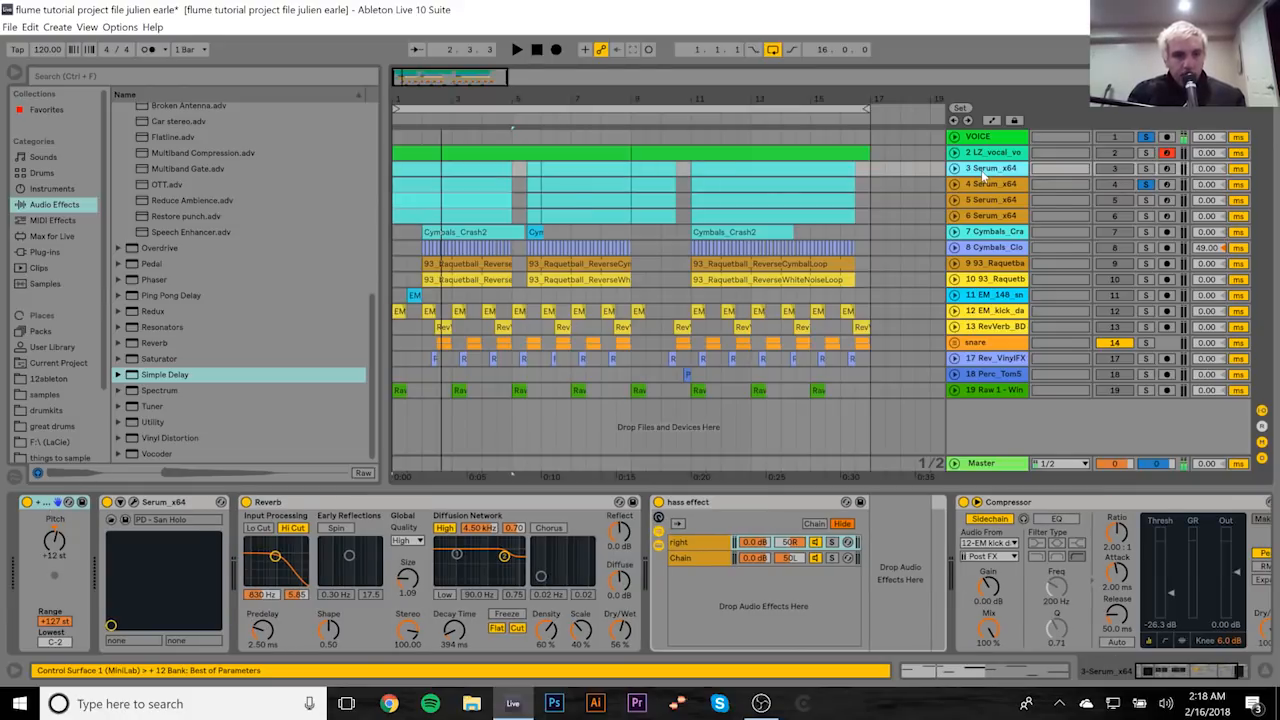
left_click(982, 183)
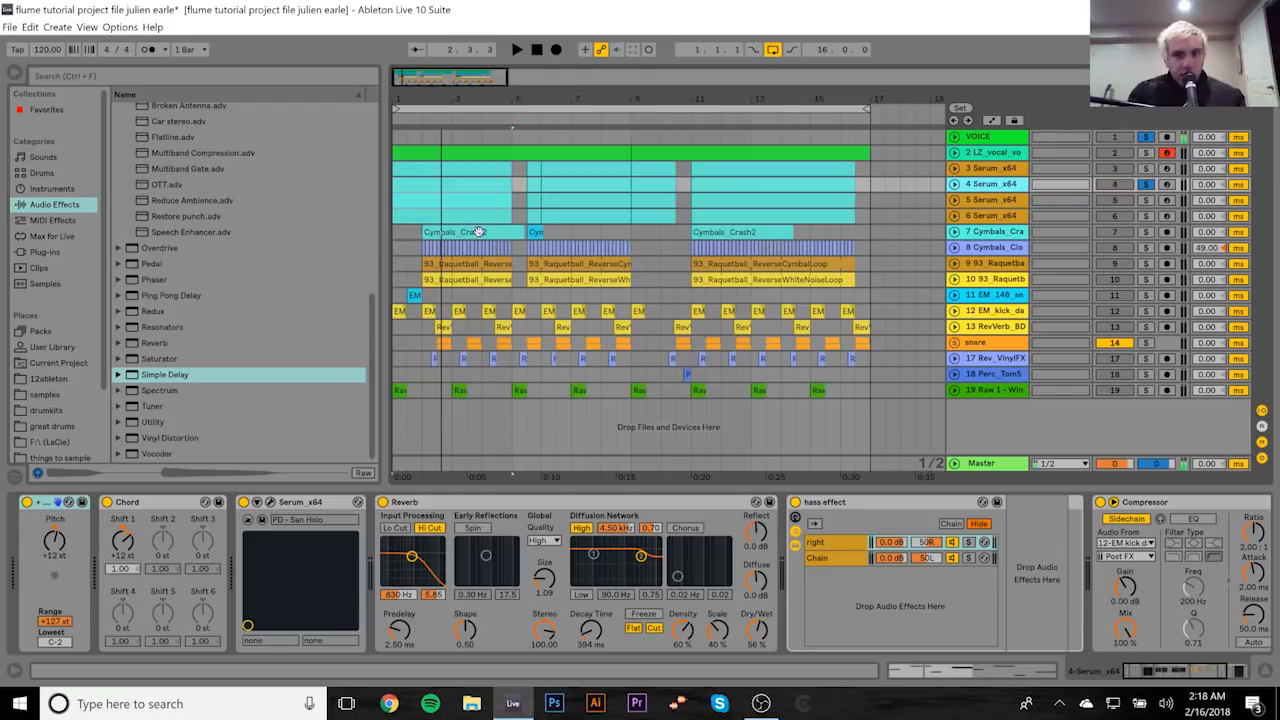
key("space")
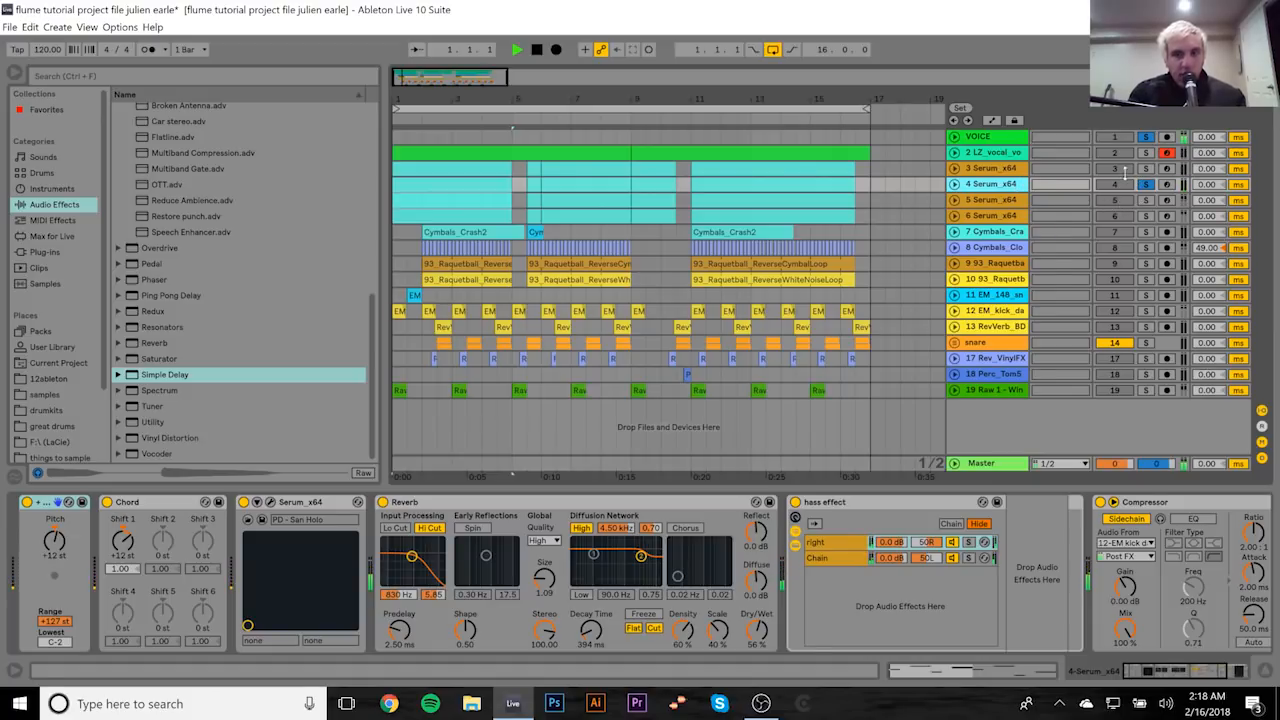
key("space")
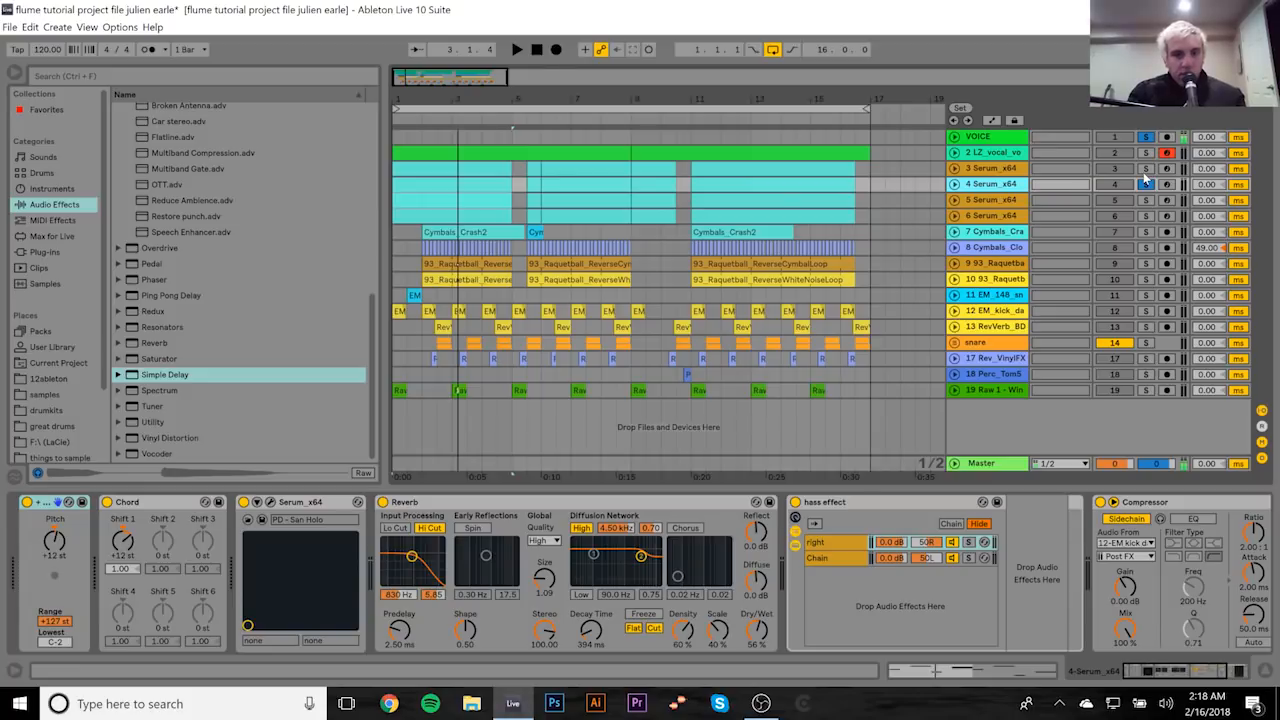
Step: Inspect the Simple Delay in the hass effect rack and the Compressor on Serum track 3, and return to track 4's devices
left_click(985, 170)
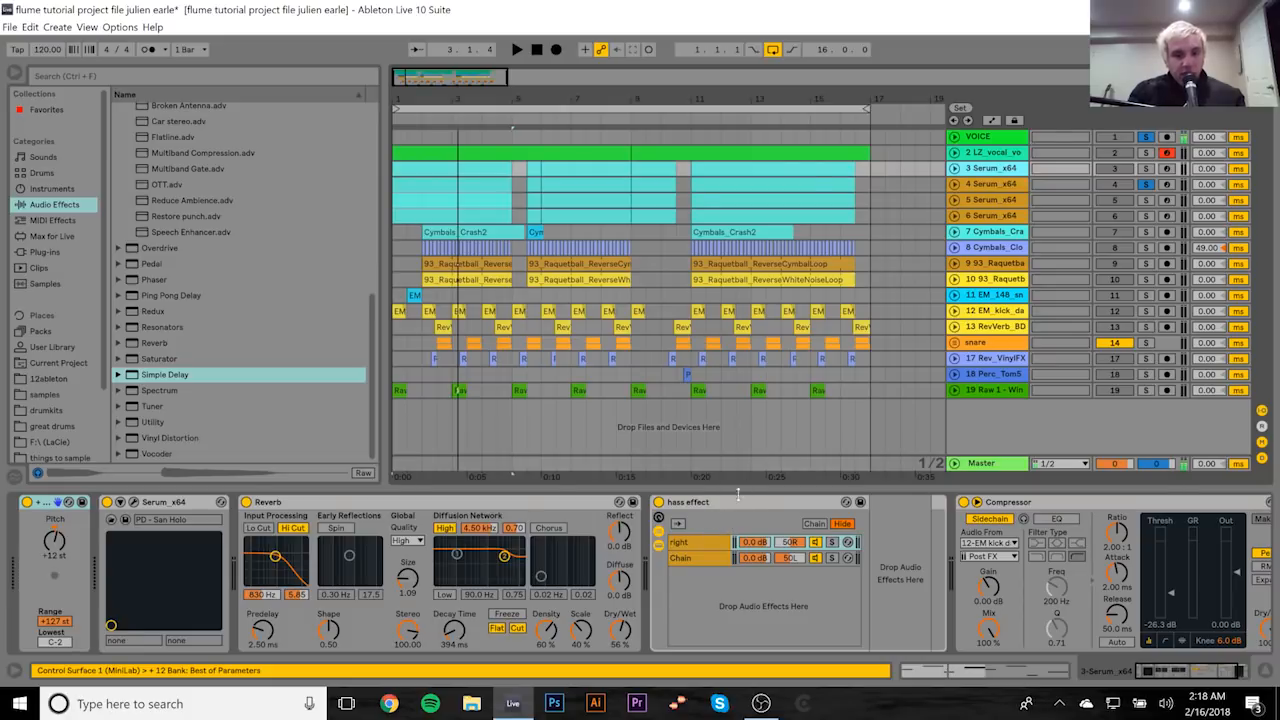
key("Return")
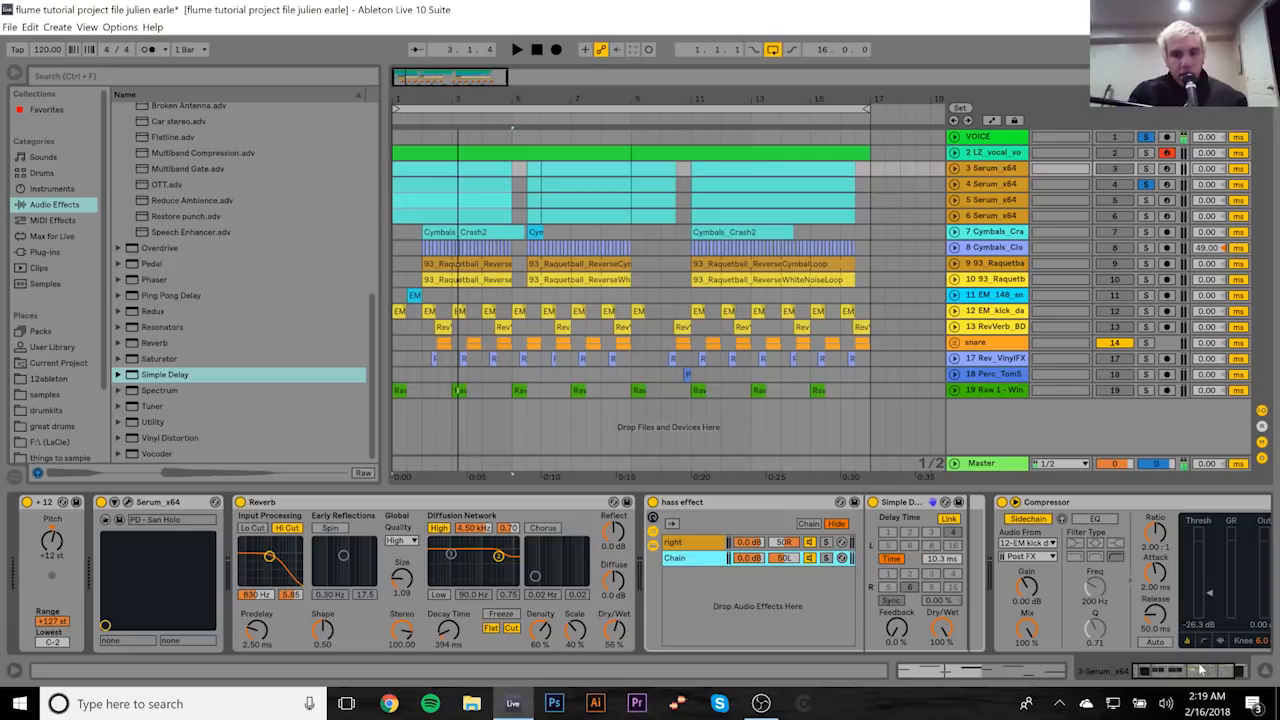
left_click_drag(1228, 677, 1235, 678)
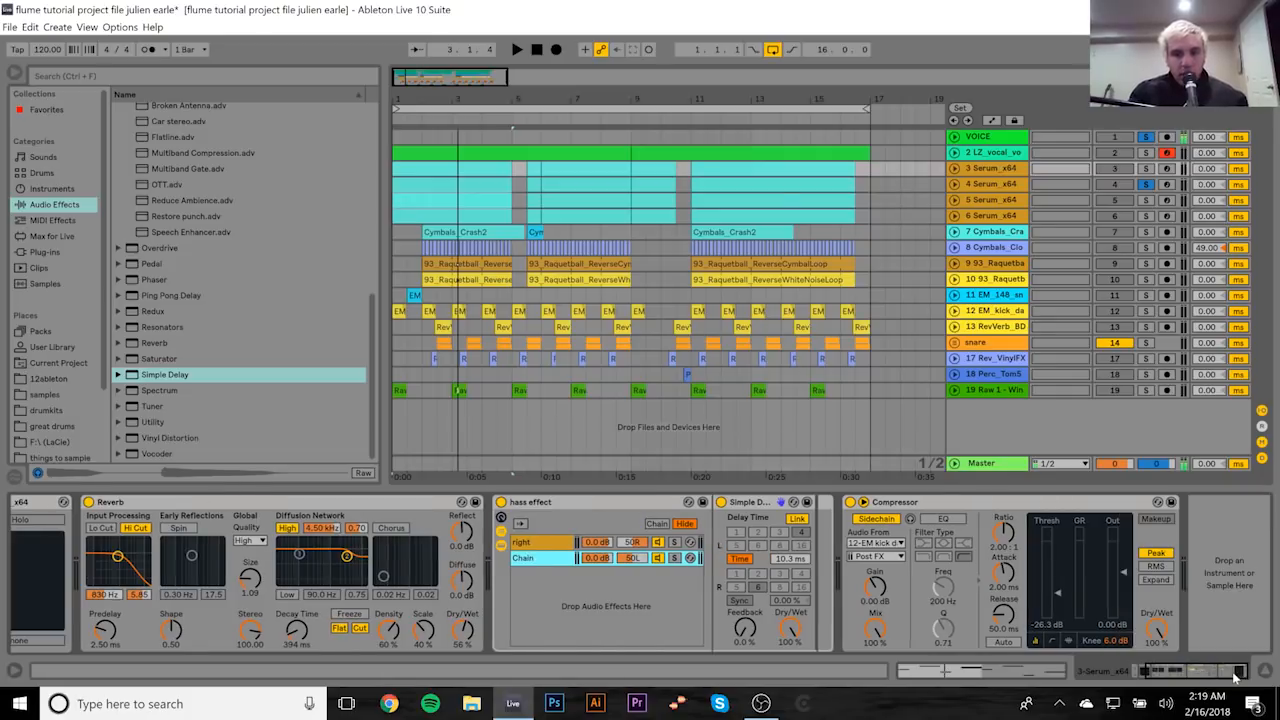
left_click(998, 183)
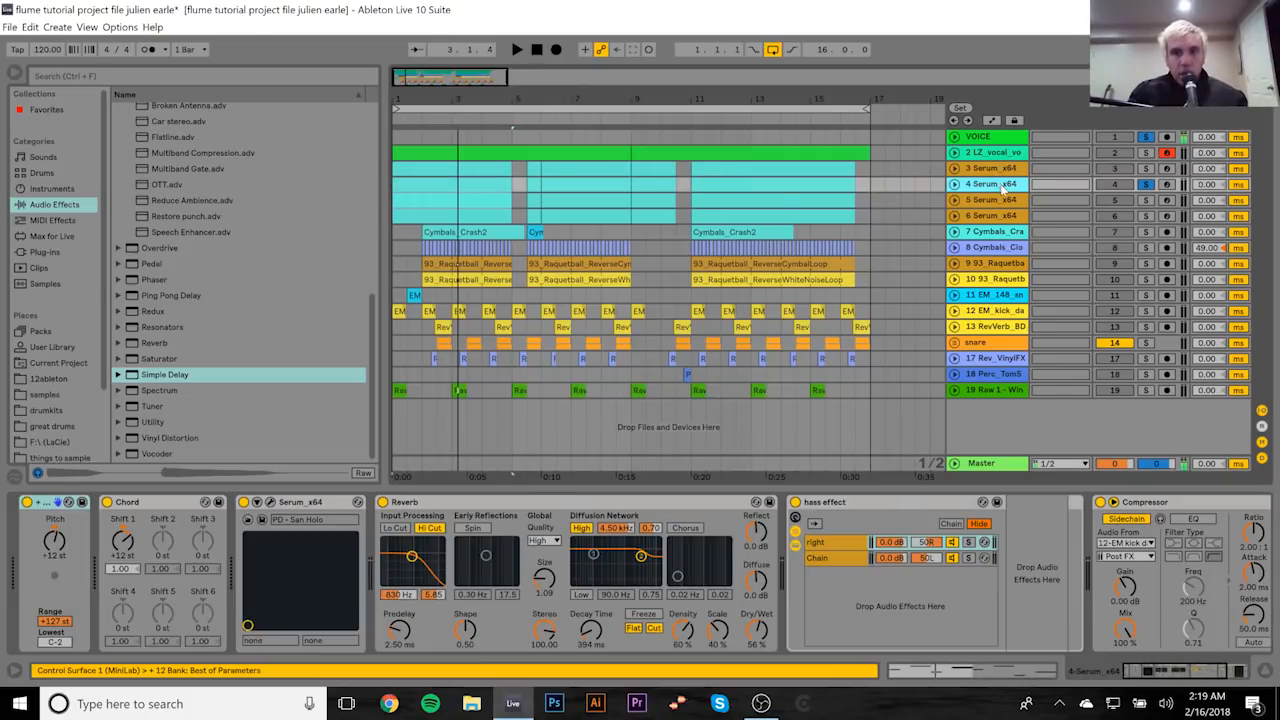
Step: Solo Serum track 5, examine its Serum oscillator, effects and LFO 3 settings, play it, and close the Serum window
left_click(1147, 199)
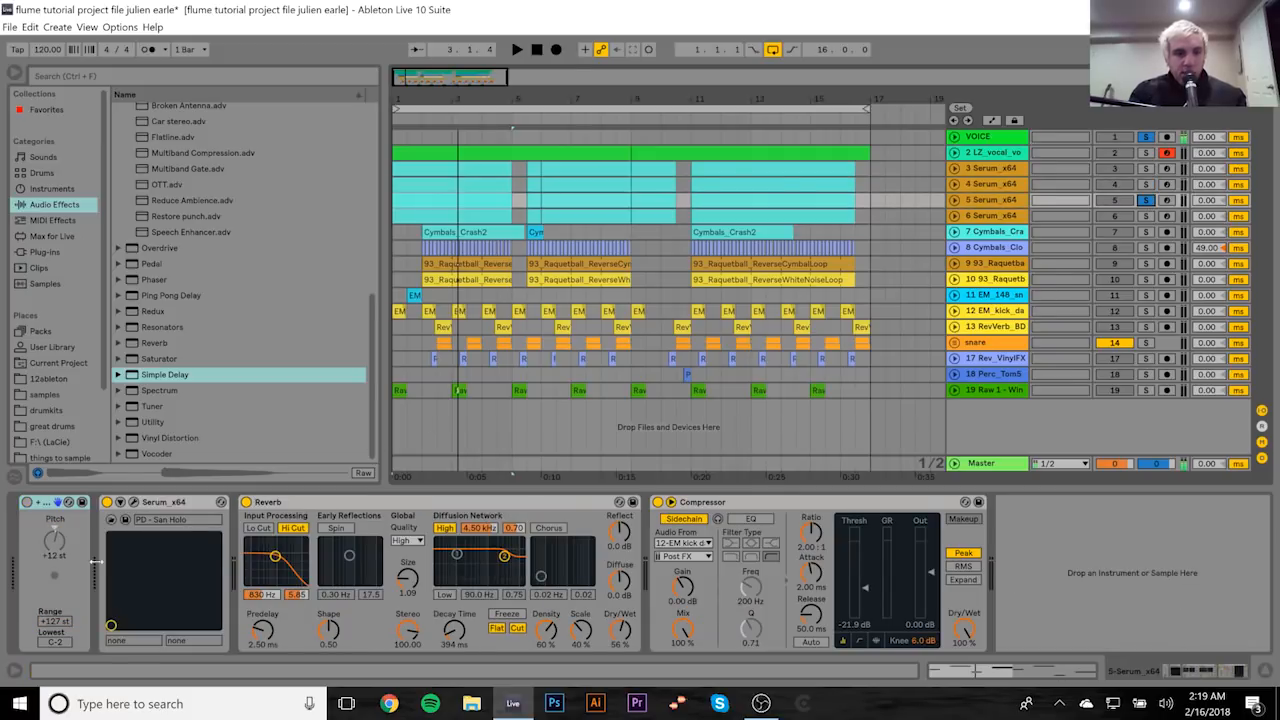
left_click(133, 501)
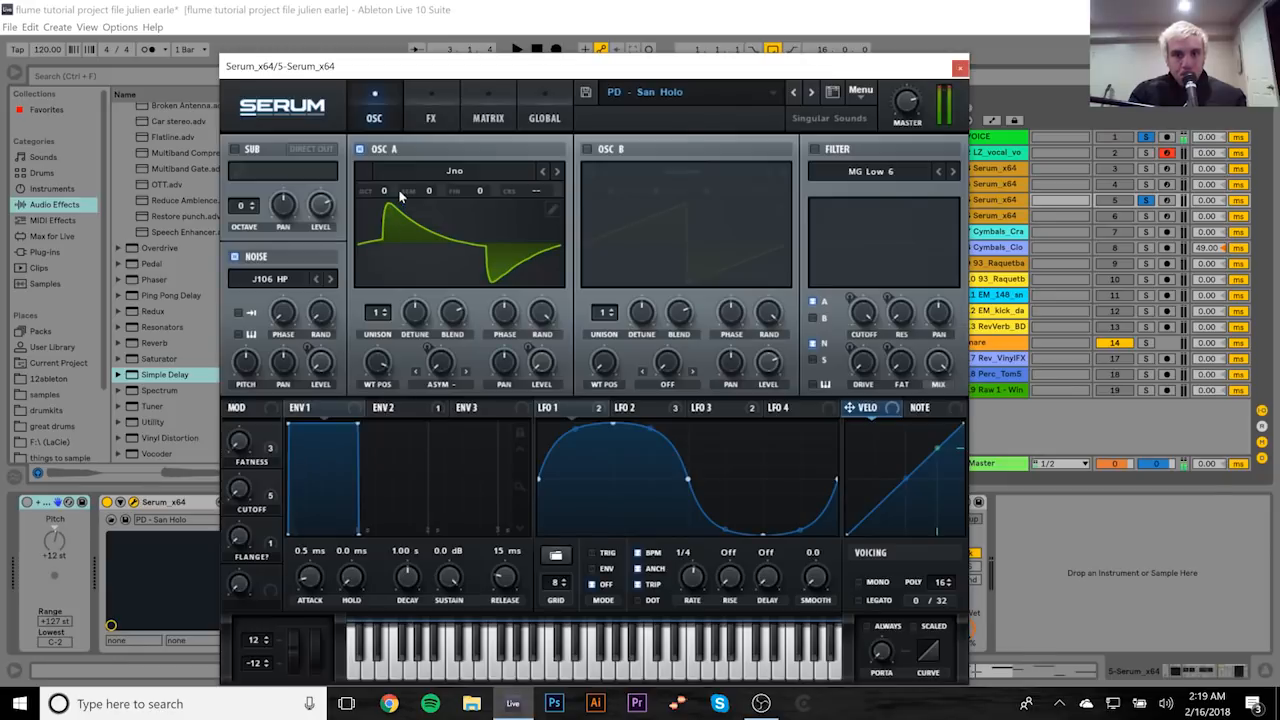
left_click(431, 112)
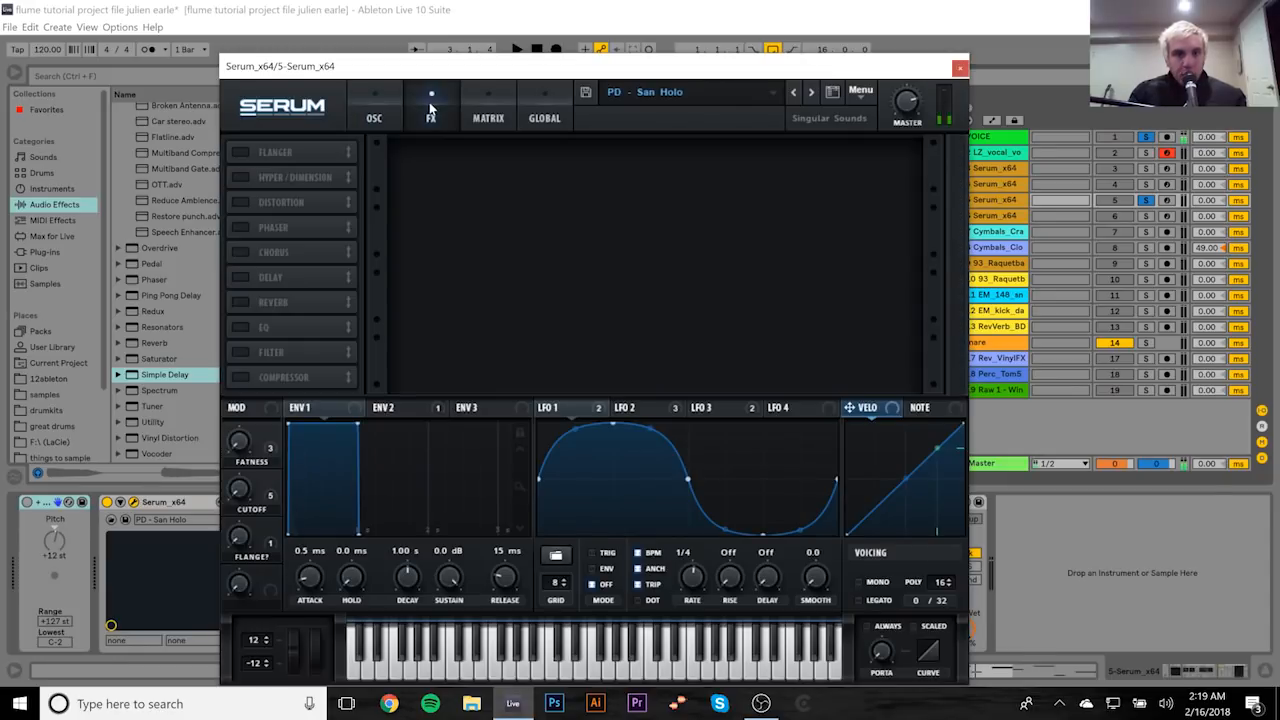
left_click(378, 118)
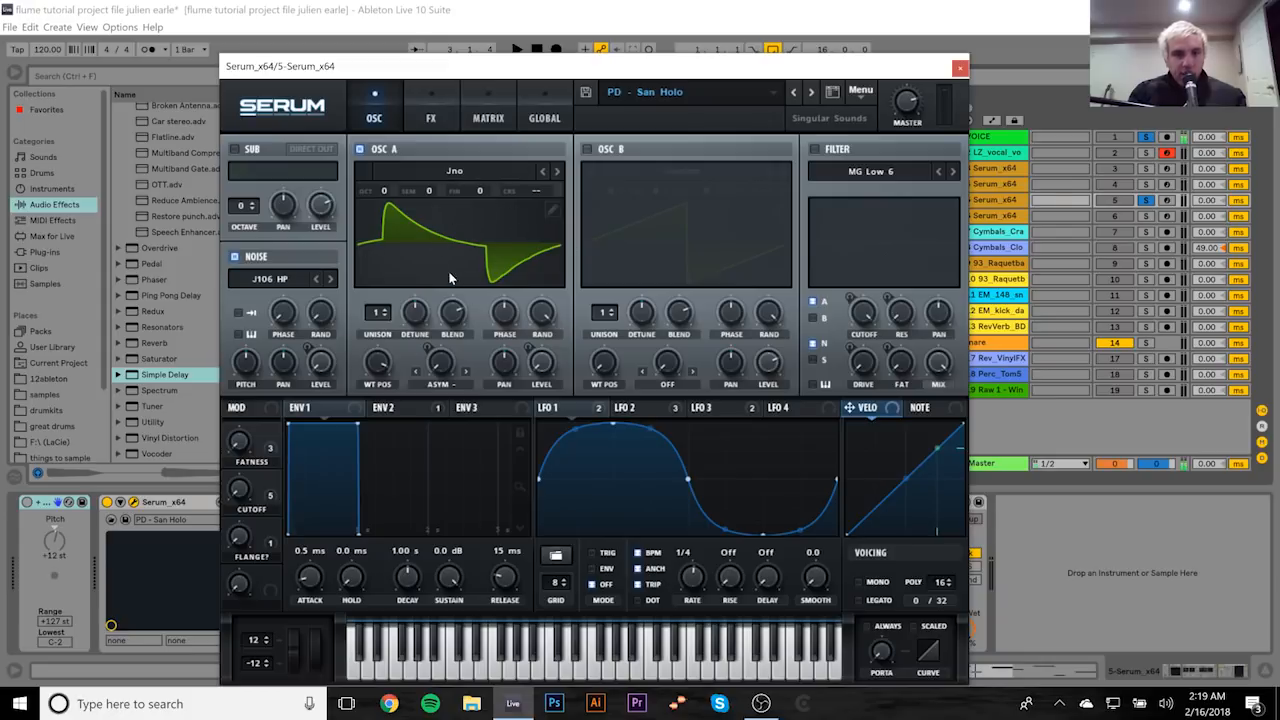
left_click(703, 407)
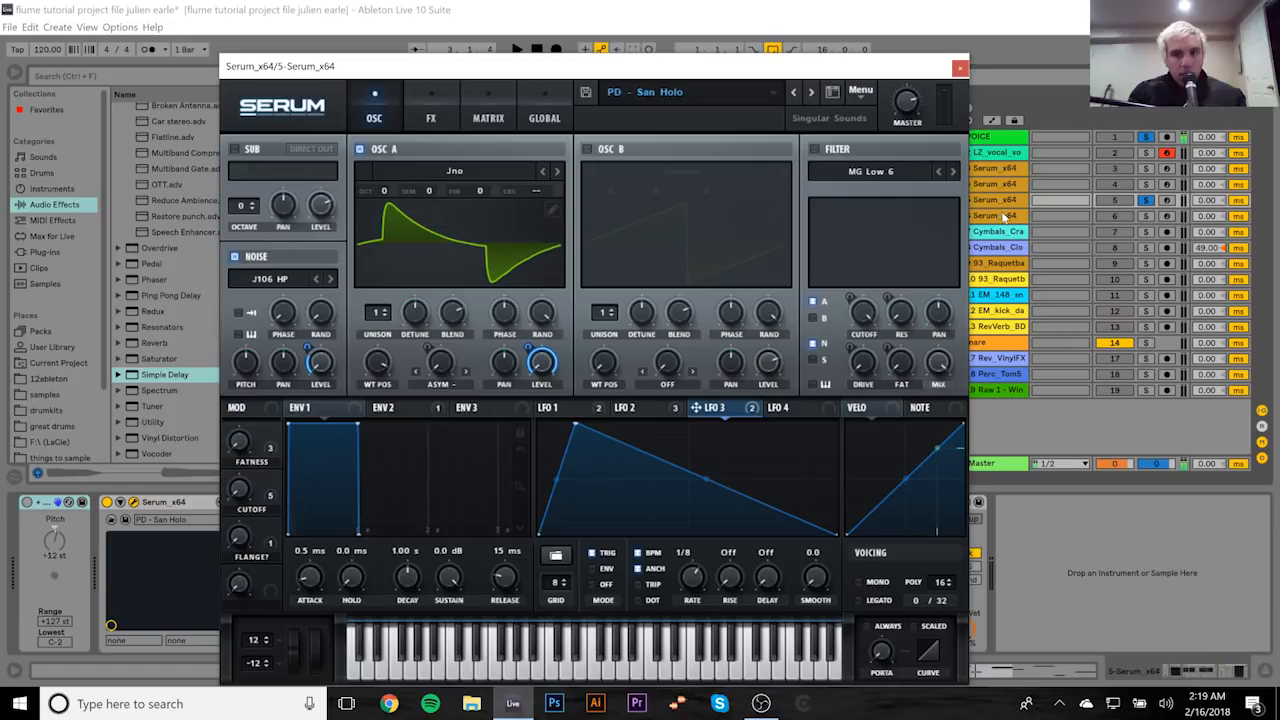
key("space")
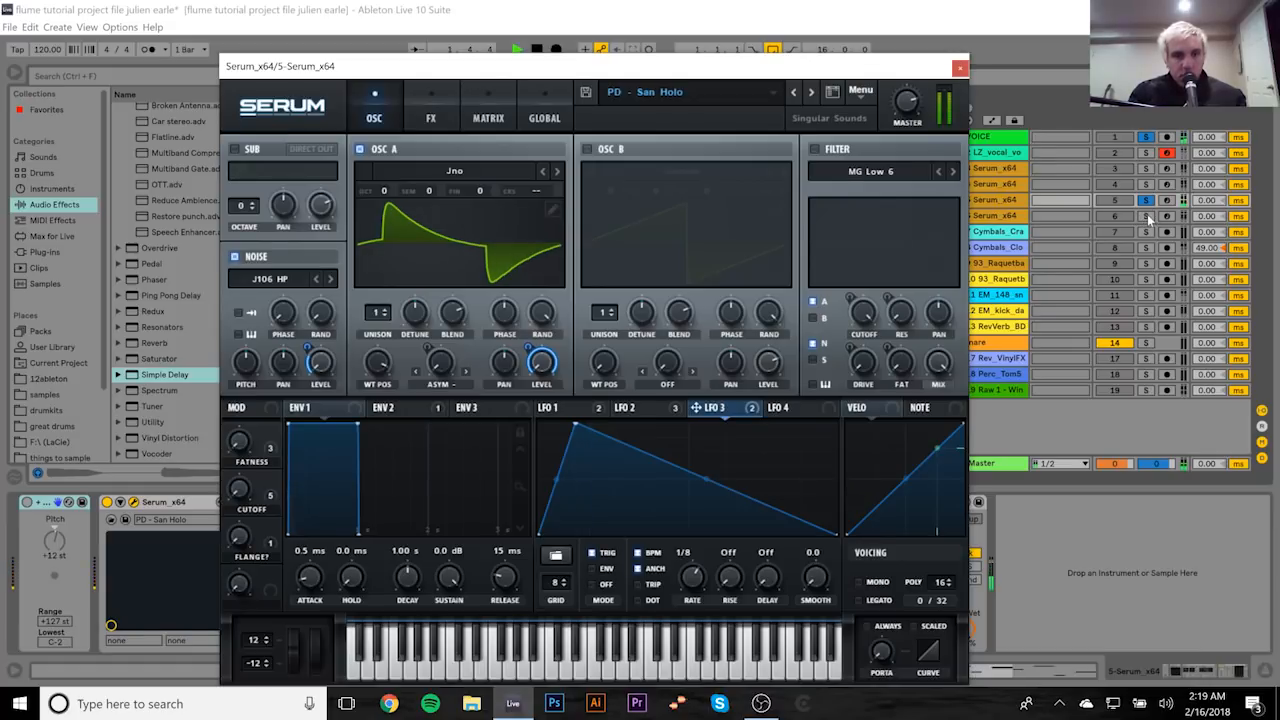
left_click(957, 69)
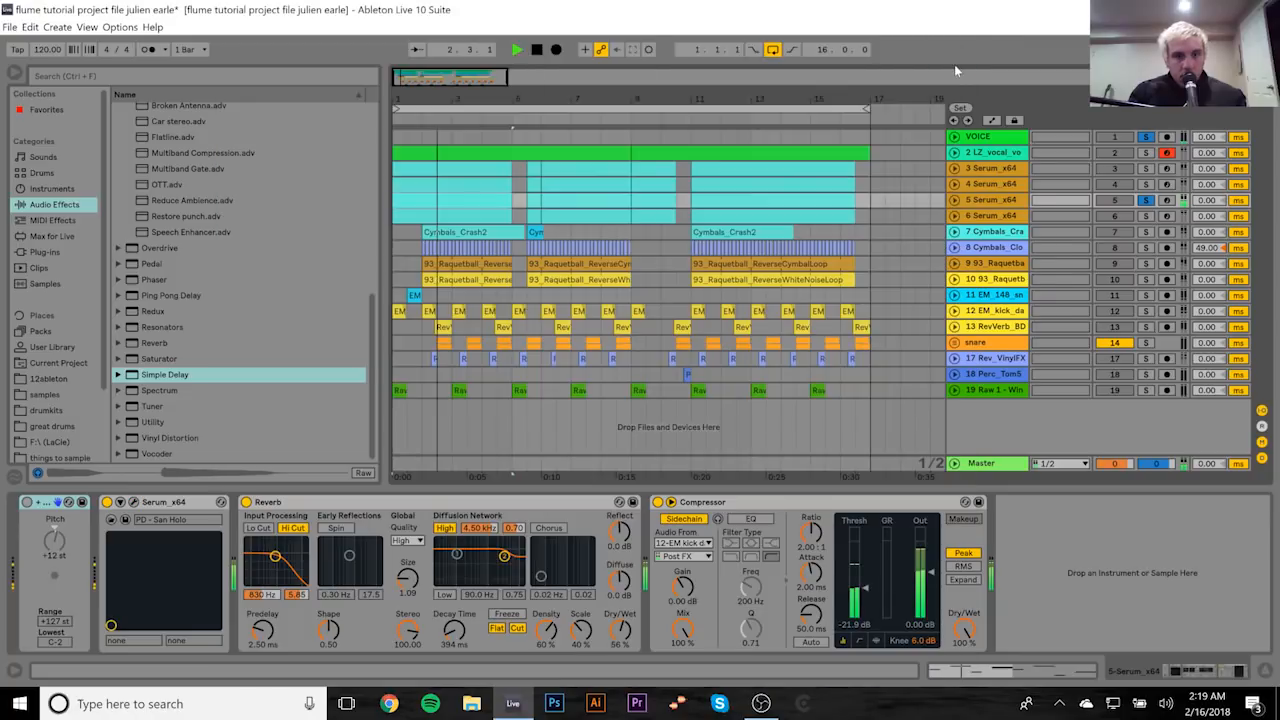
Step: Solo Serum track 6, view its Serum oscillator settings during playback, and close the Serum window
left_click(1145, 215)
left_click(988, 218)
key("space")
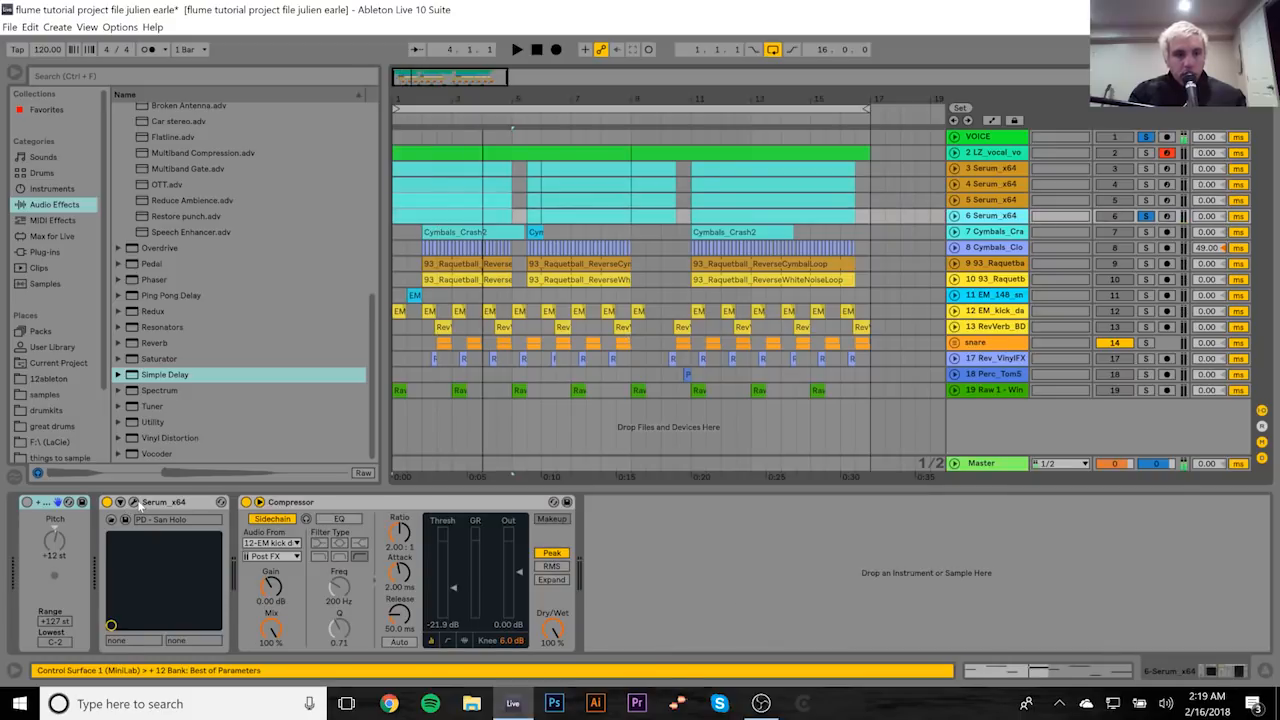
left_click(133, 502)
key("space")
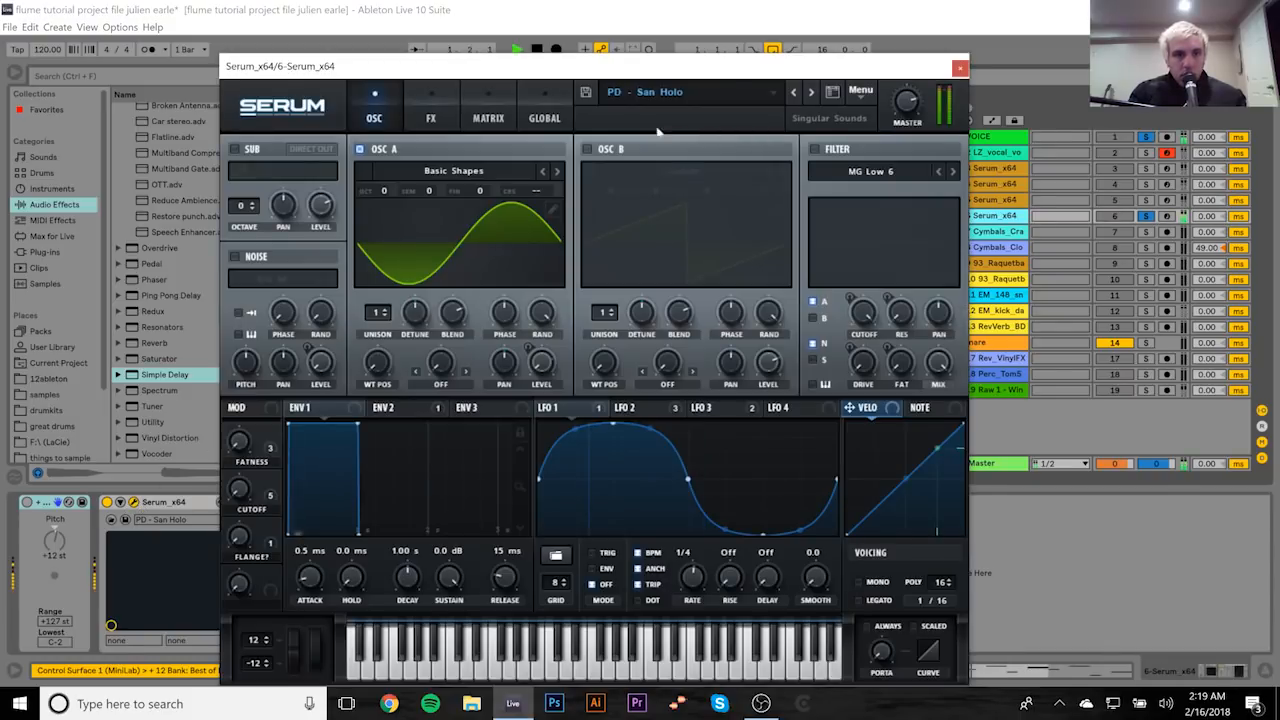
left_click(959, 67)
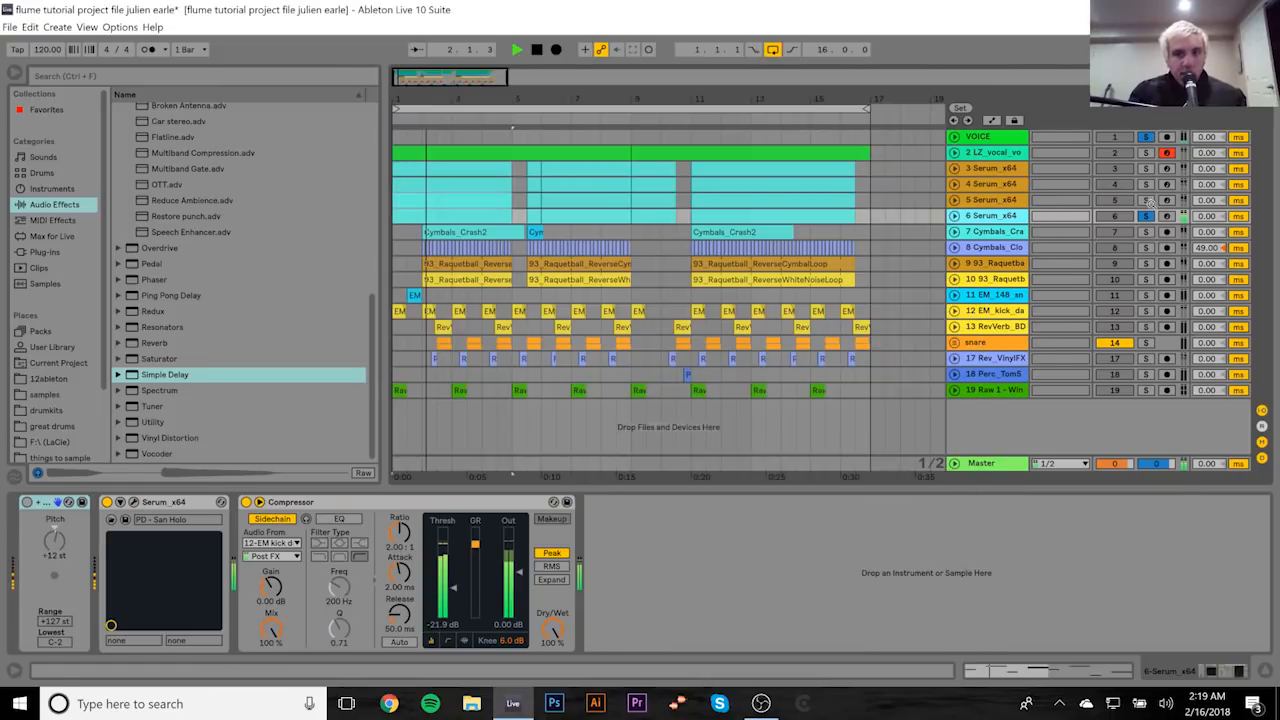
Step: Stop playback, open Serum on track 5 and save its LFO 3 shape as "flume tutorial"
left_click(1005, 204)
key("space")
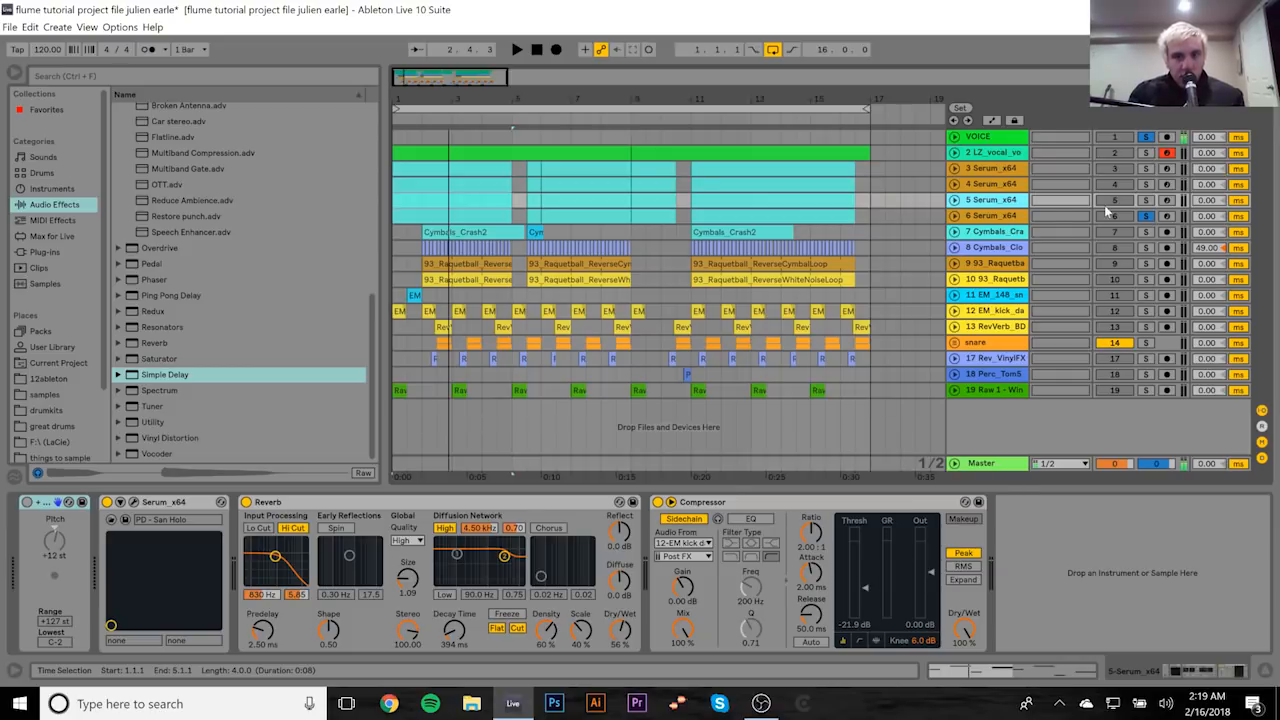
left_click(134, 502)
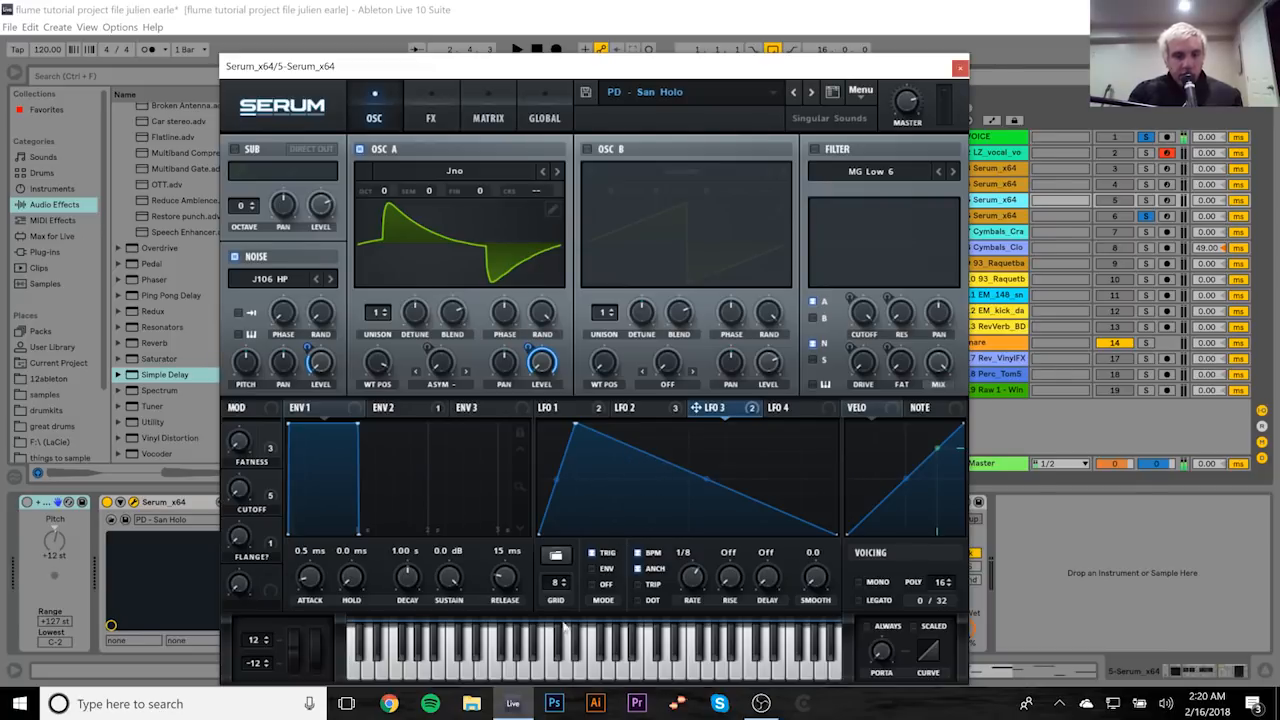
left_click(558, 558)
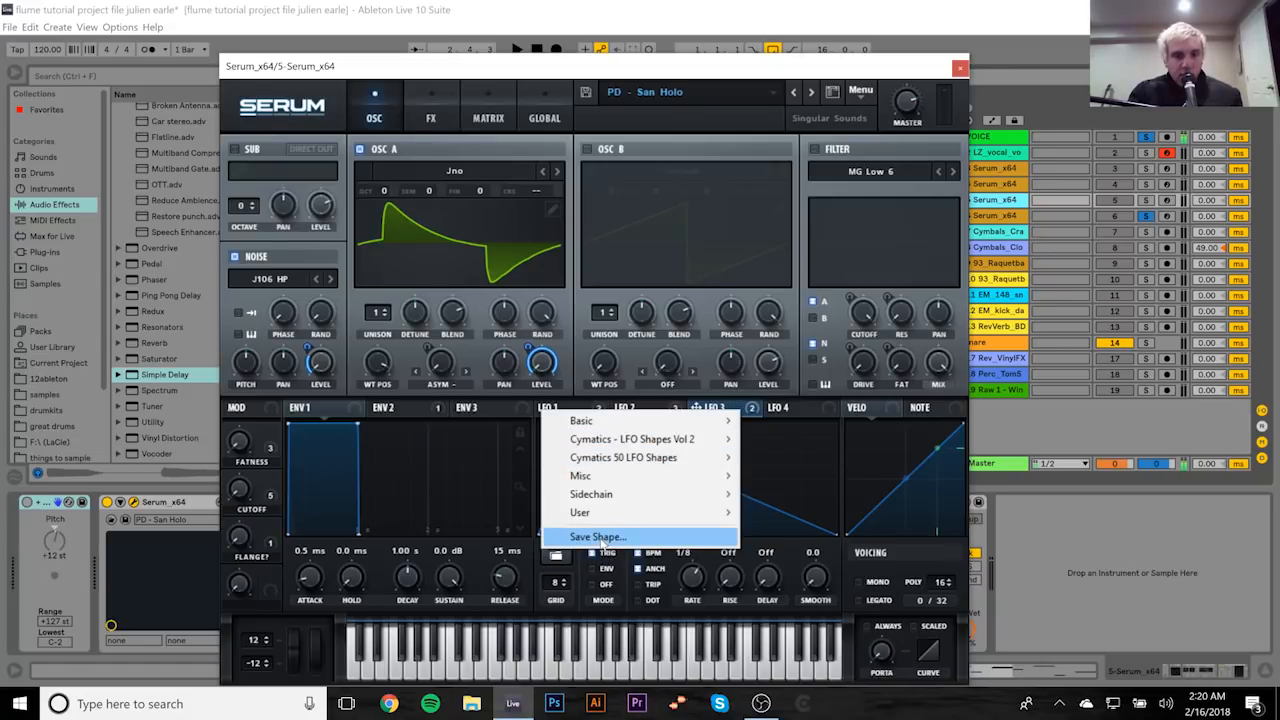
left_click(598, 536)
type("flume tut")
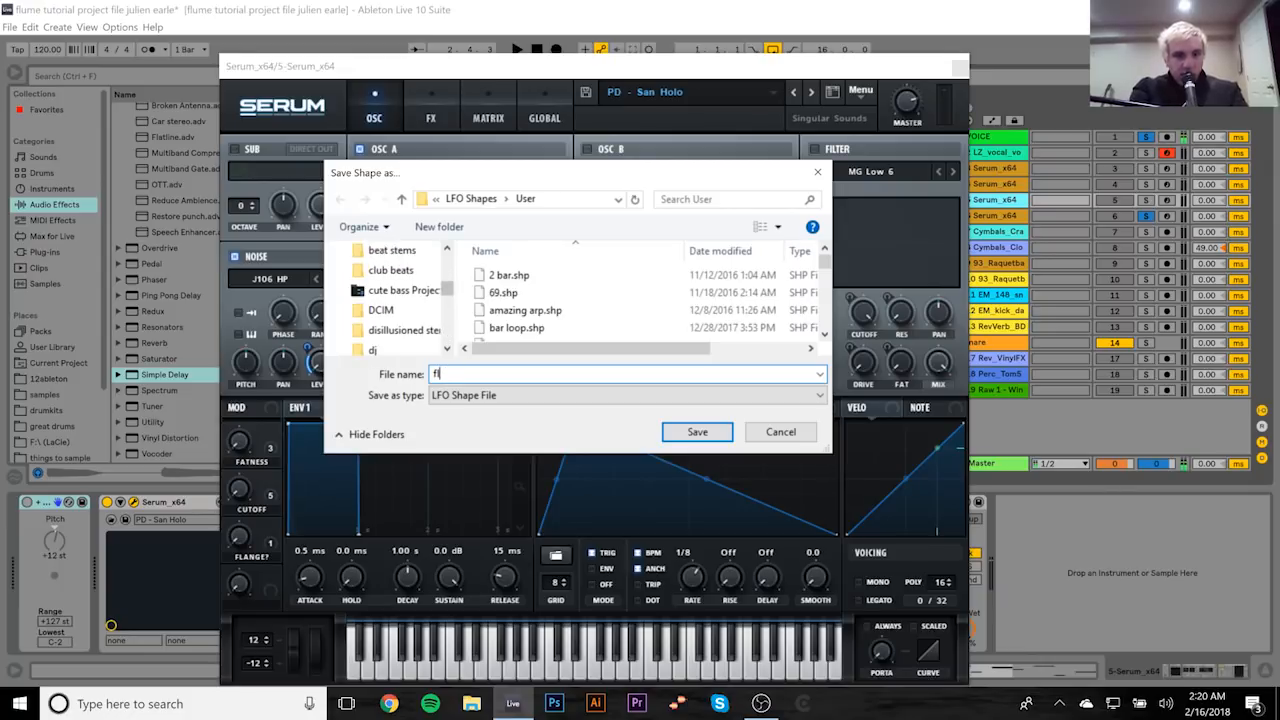
type("orial")
key("Return")
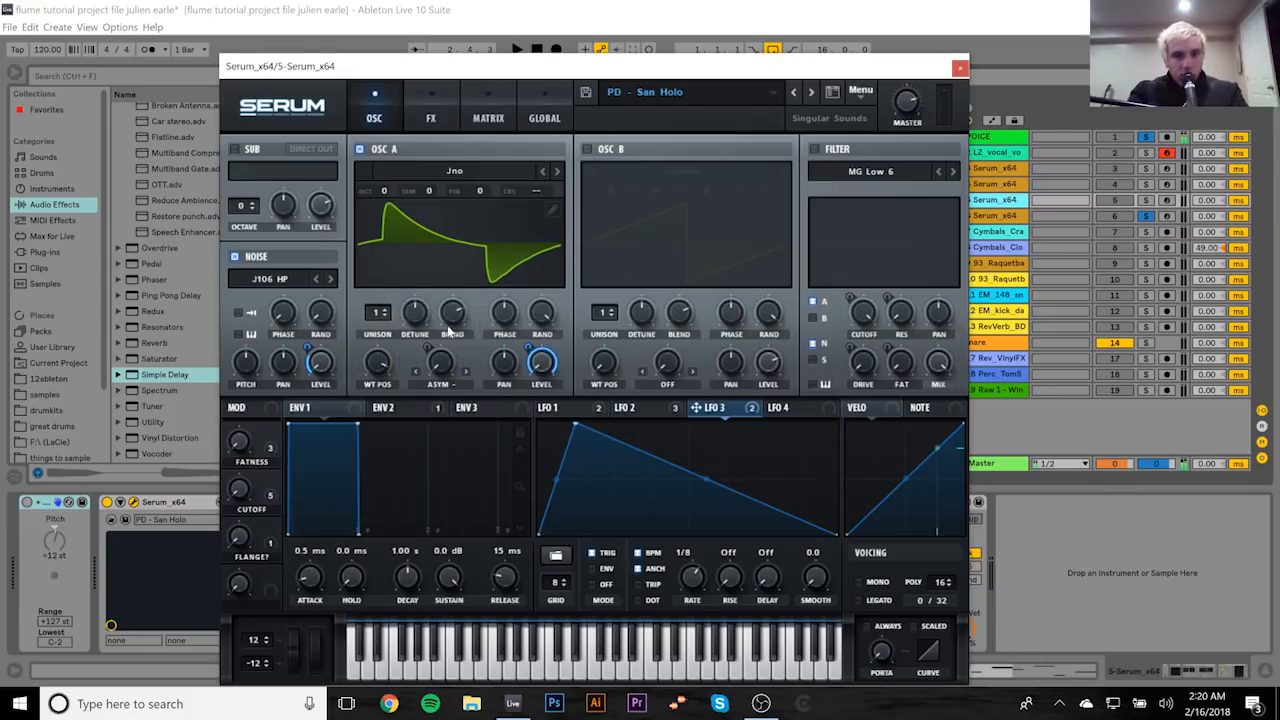
Step: Load the "flume tutorial" user shape into LFO 4, and close the Serum window
left_click(790, 408)
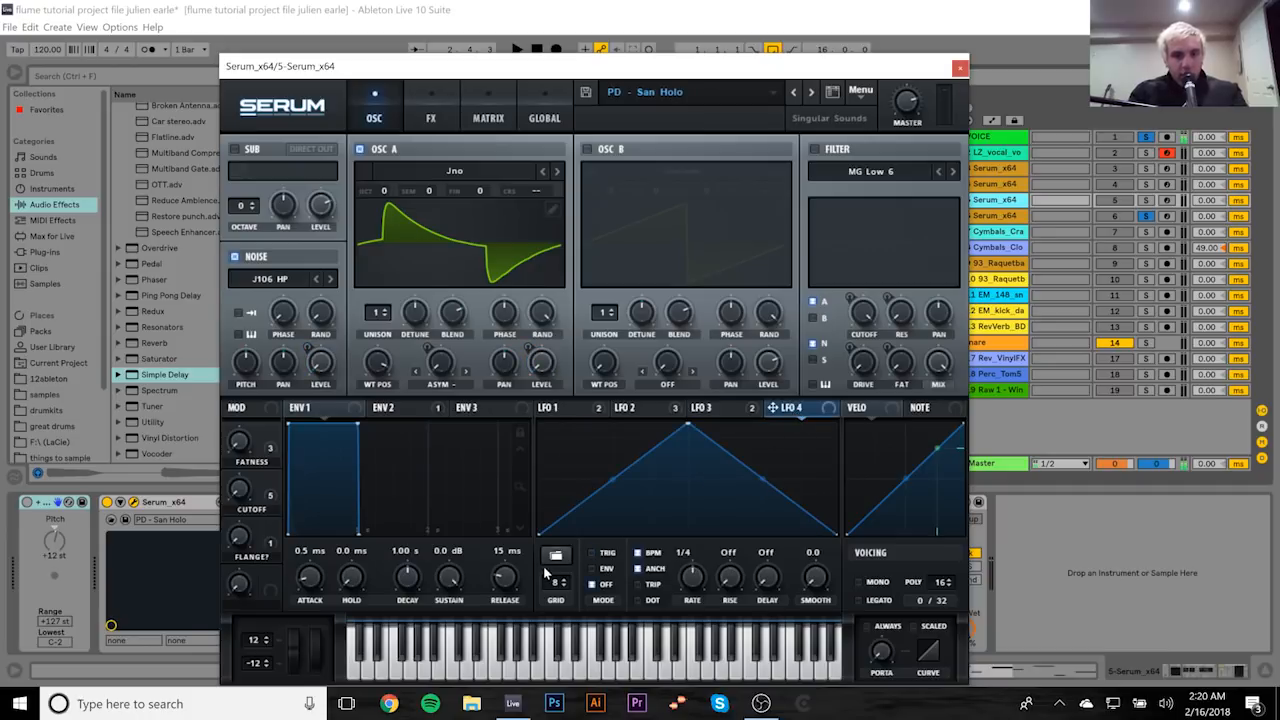
left_click(556, 555)
mouse_move(594, 514)
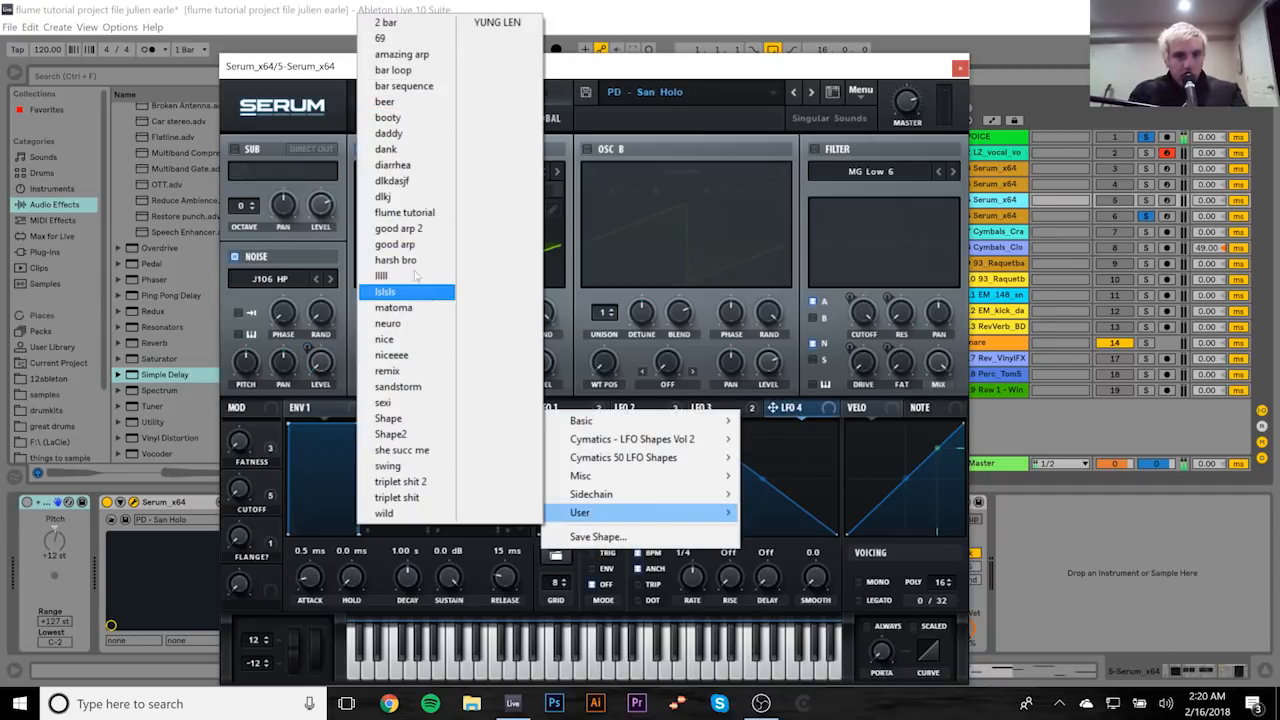
left_click(404, 212)
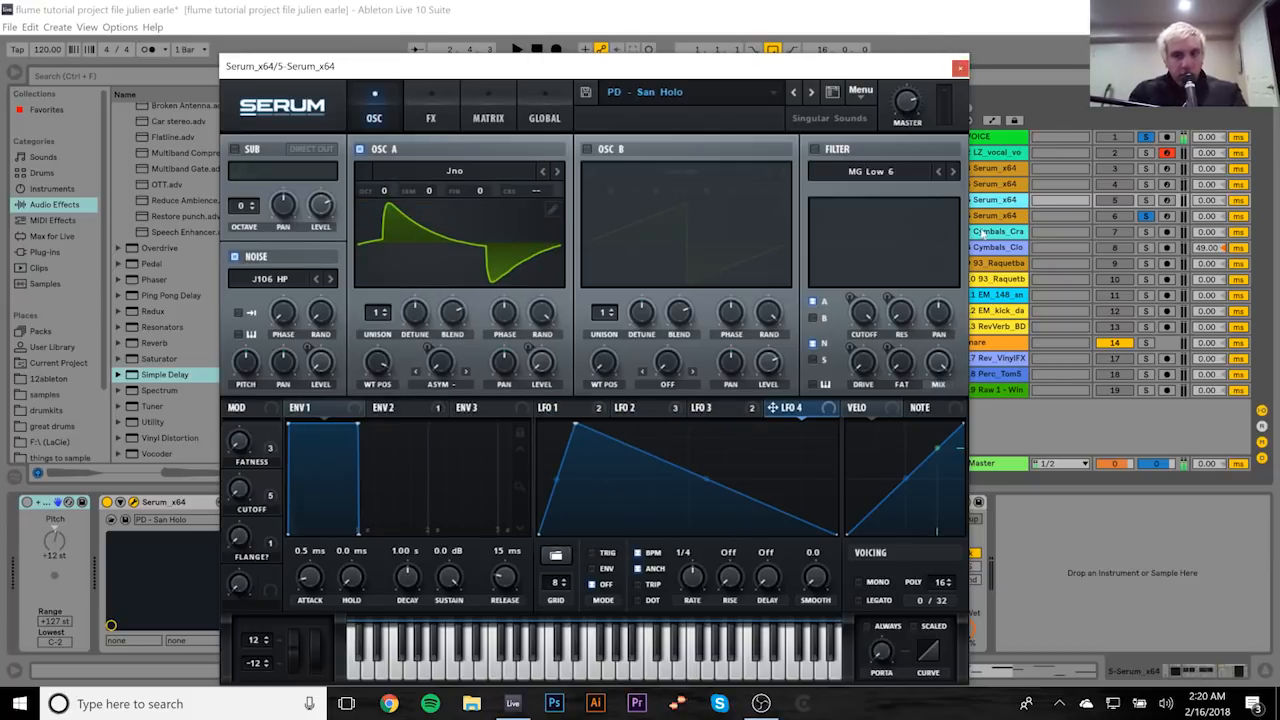
left_click(959, 69)
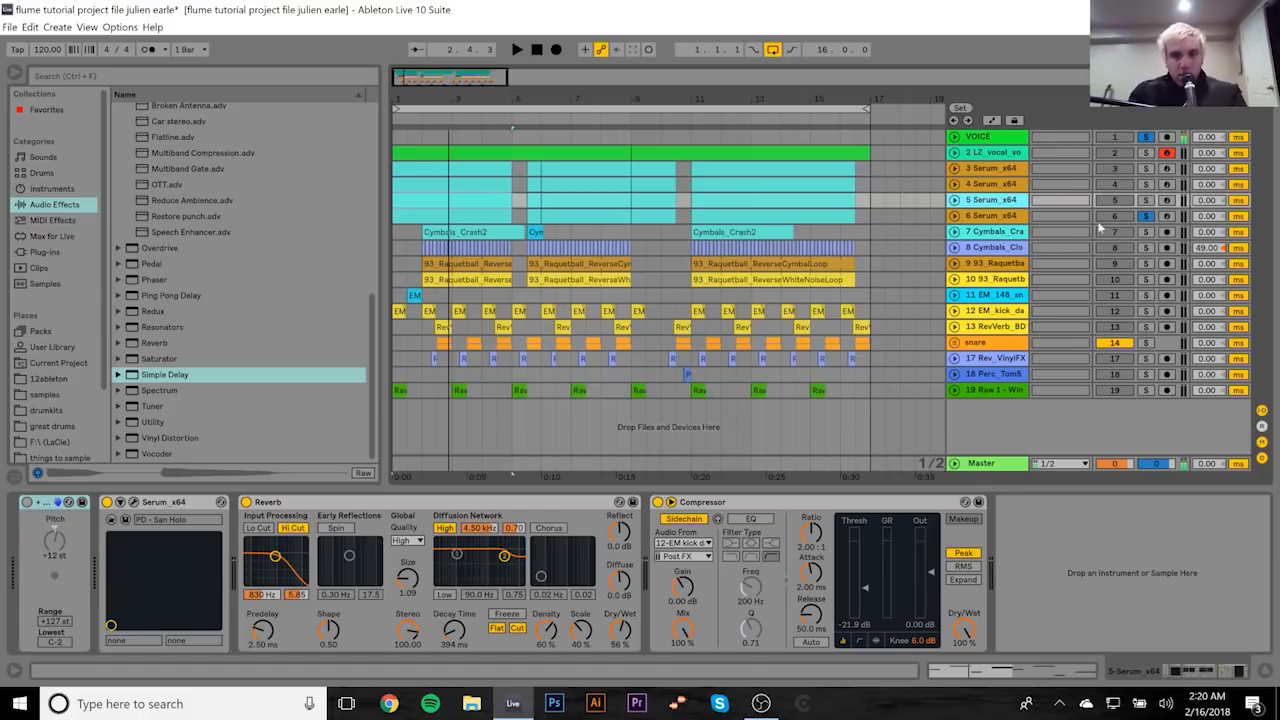
Step: Solo the Cymbals_Crash2 track in place of Serum track 6, and play from its first clip
left_click(1146, 215)
left_click(1147, 137)
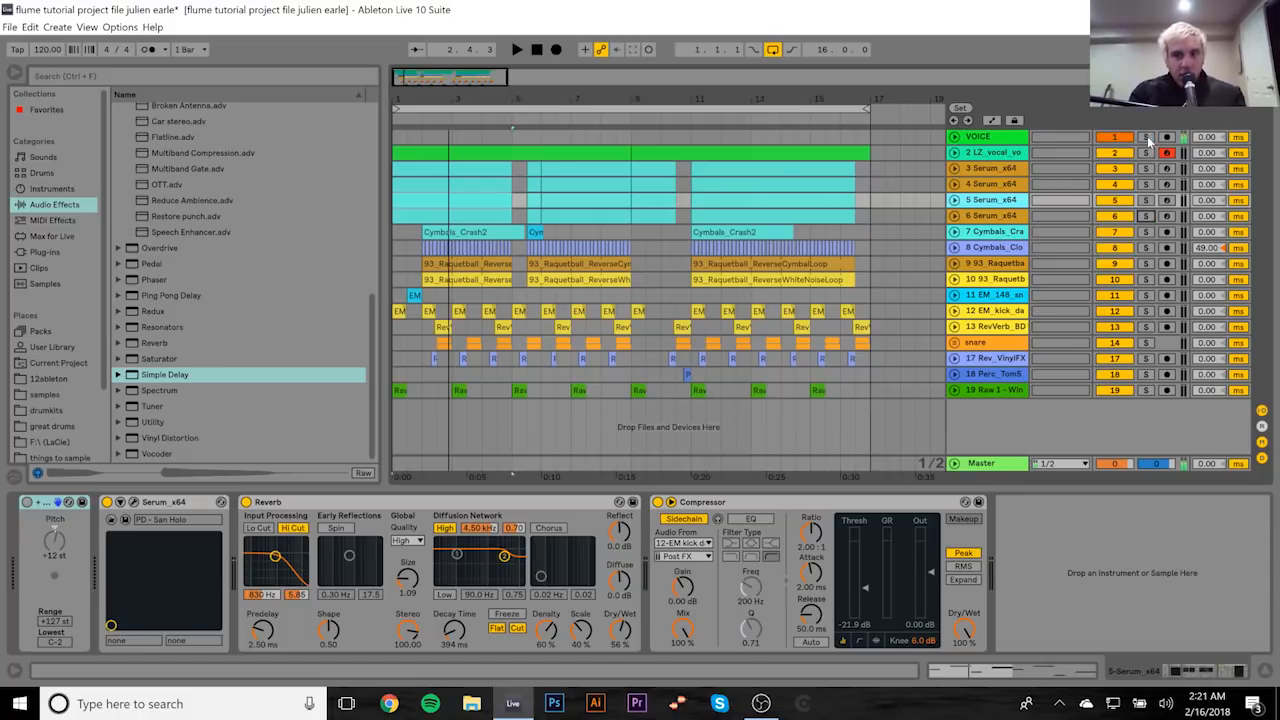
left_click(980, 231)
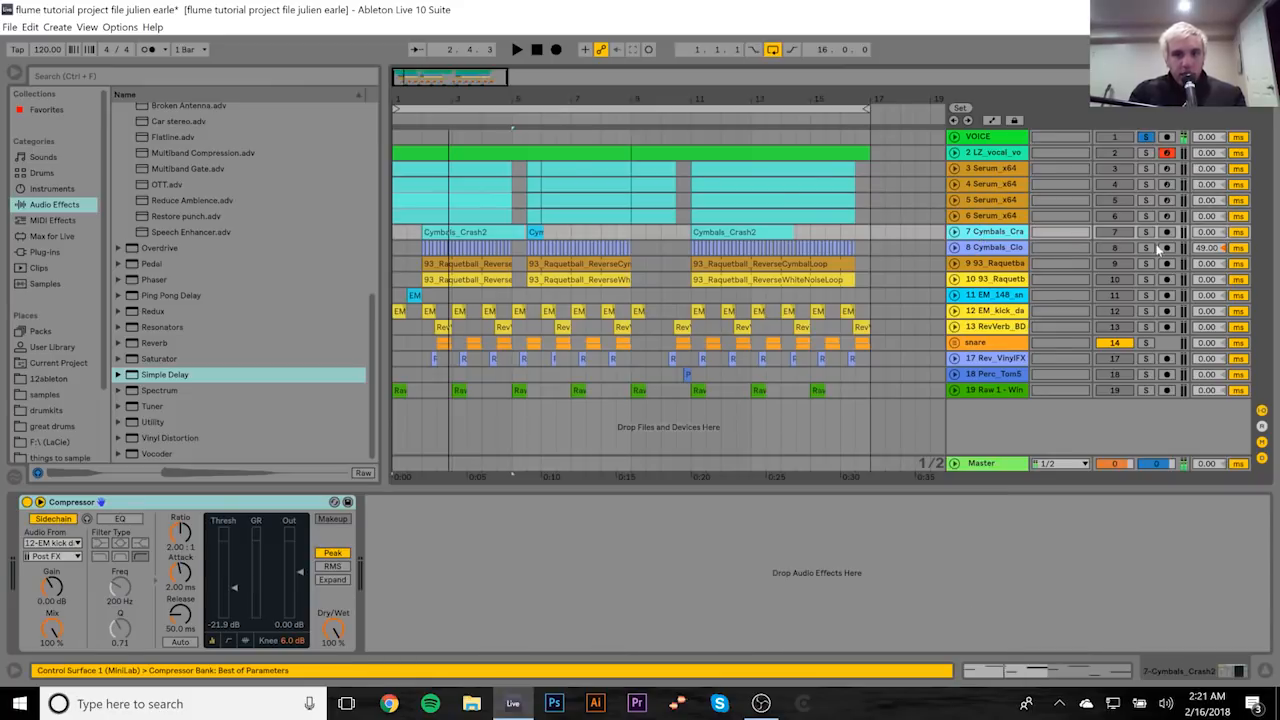
left_click(1146, 231)
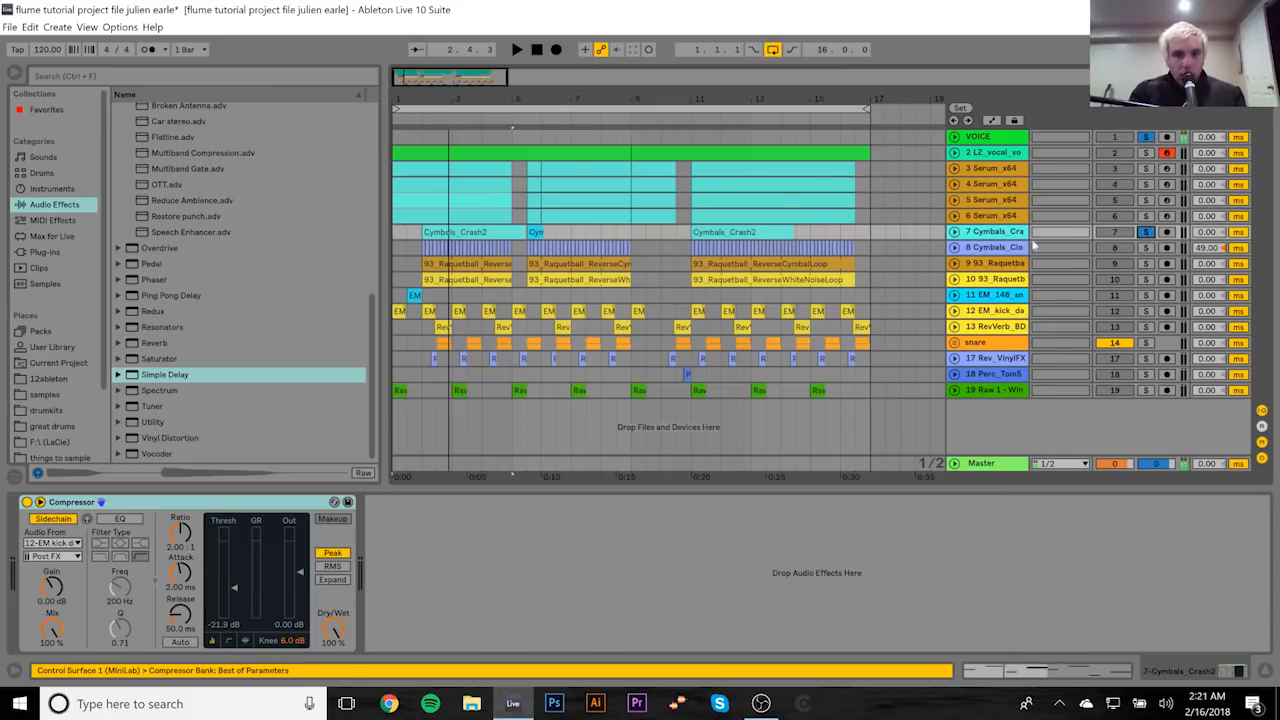
left_click(447, 233)
key("space")
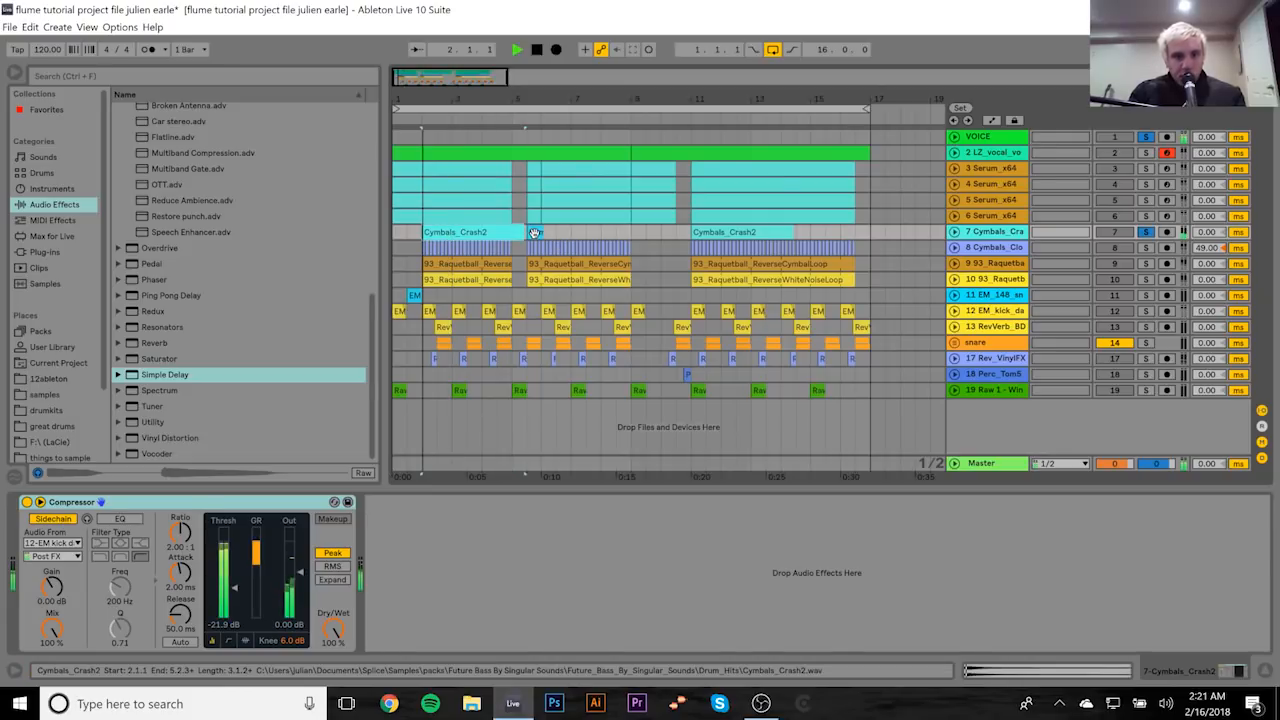
Step: Play the short Cymbals_Crash1 clip soloed, clear the solos, and play the full mix from bar 5
left_click(535, 233)
key("space")
key("space")
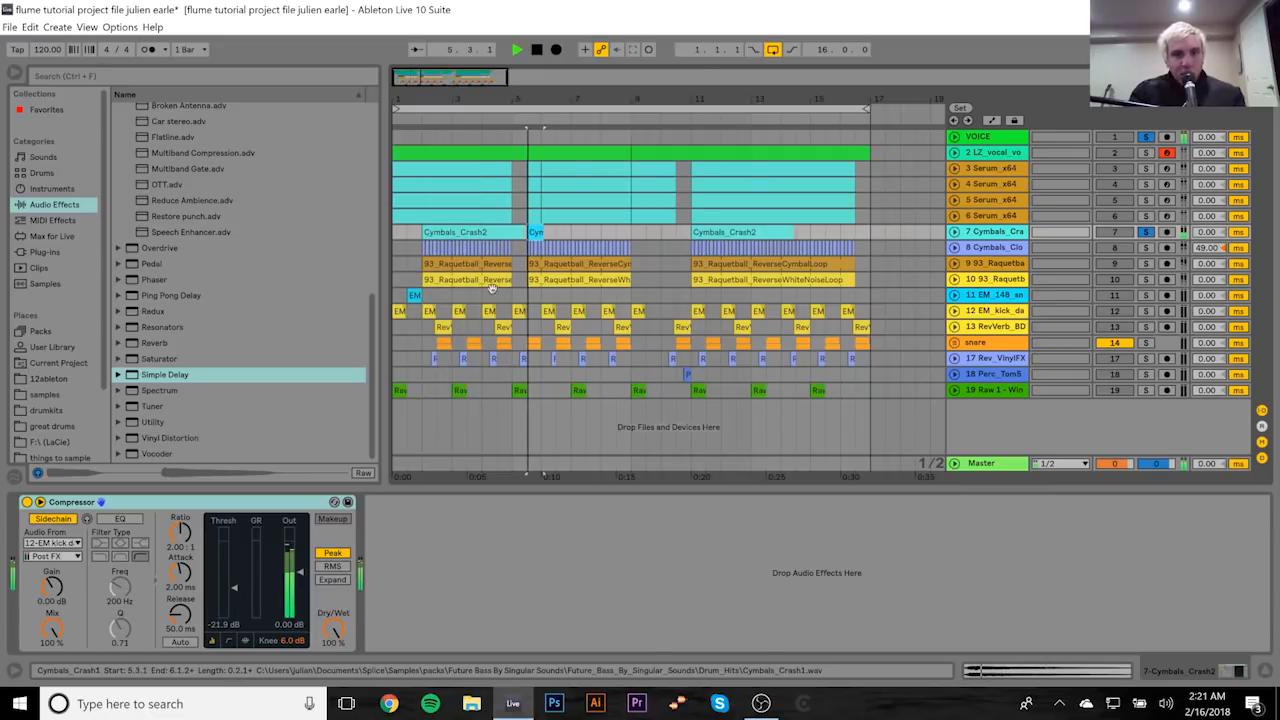
left_click(1146, 231)
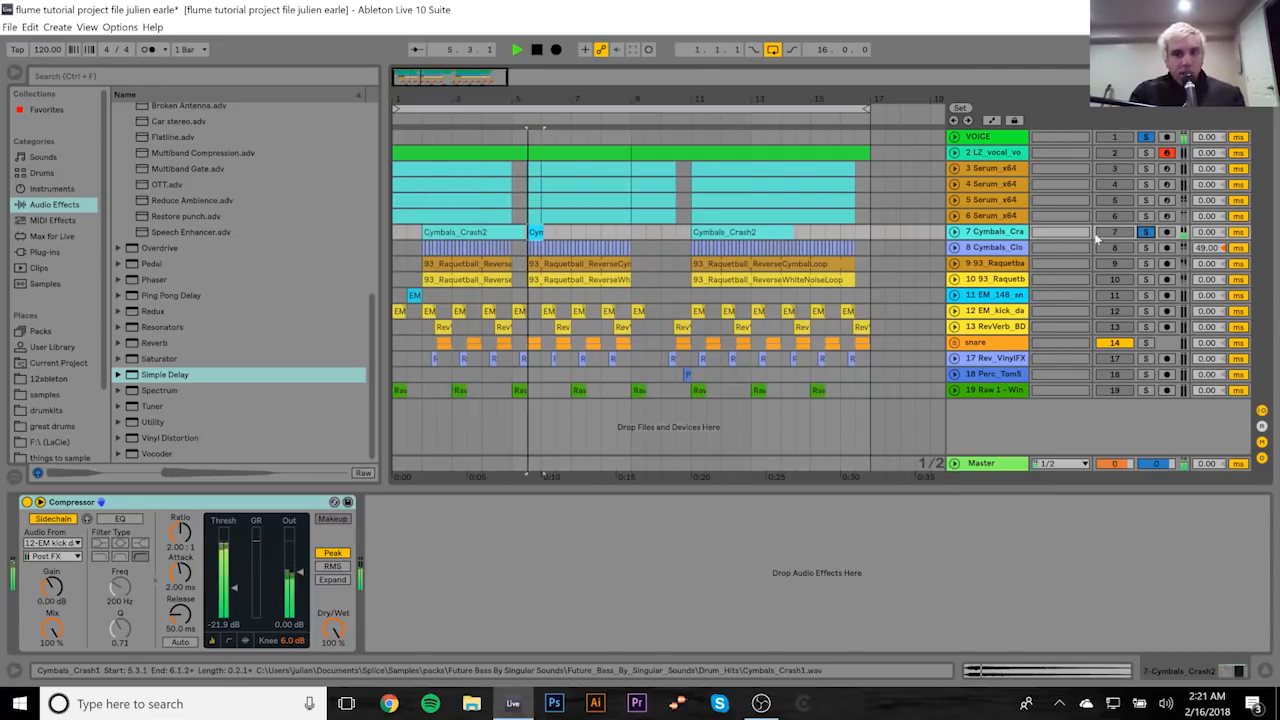
left_click(516, 249)
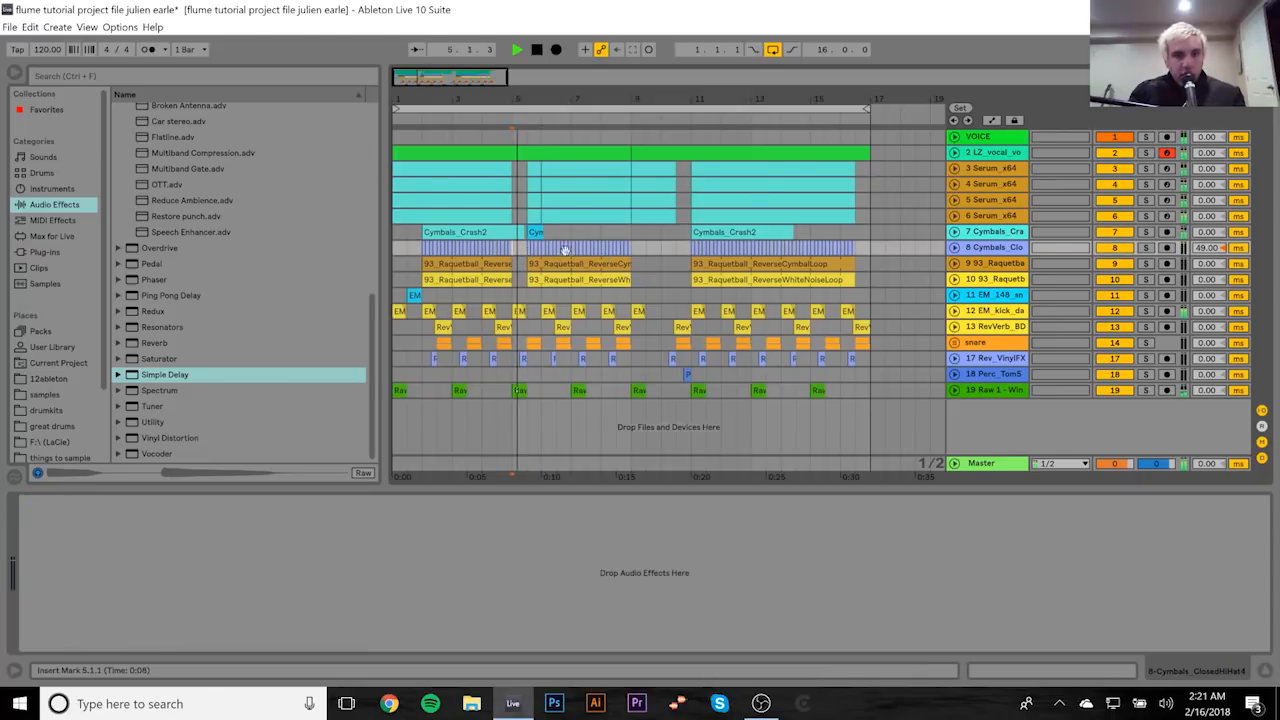
key("space")
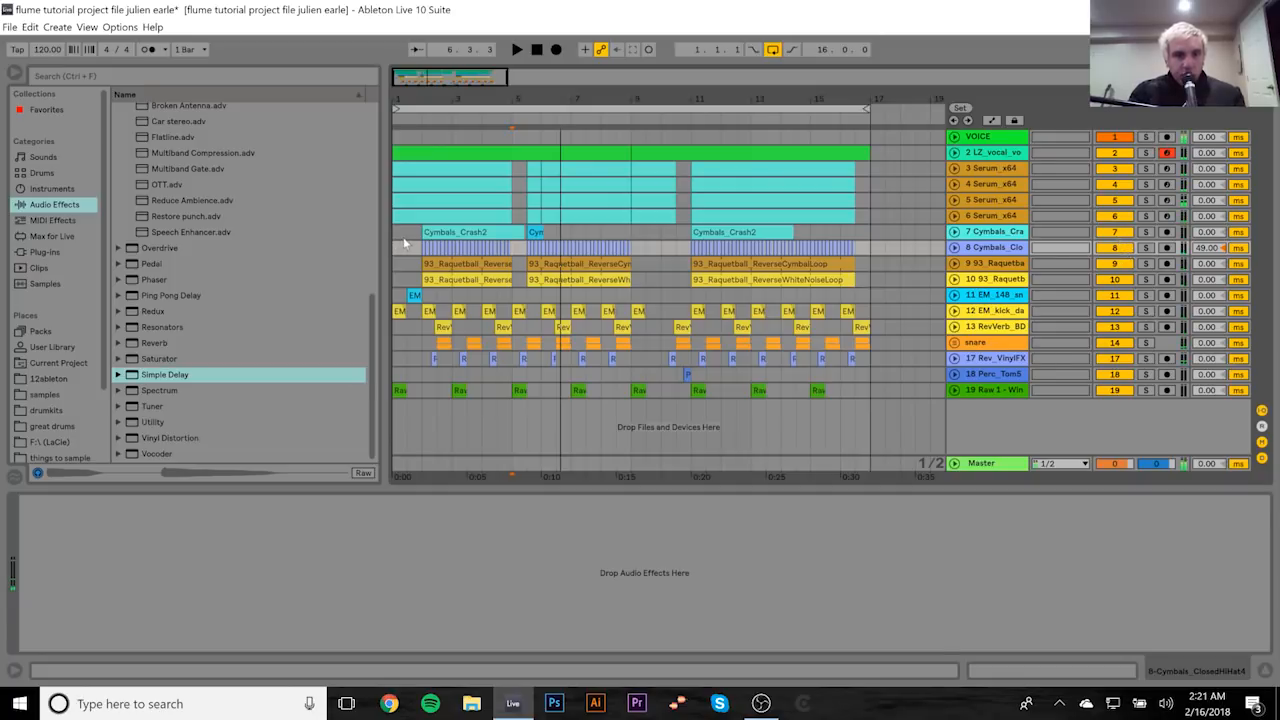
Step: Play the arrangement from the start with the Cymbals_Crash2 track muted, and unmute it to hear the difference
left_click(1090, 232)
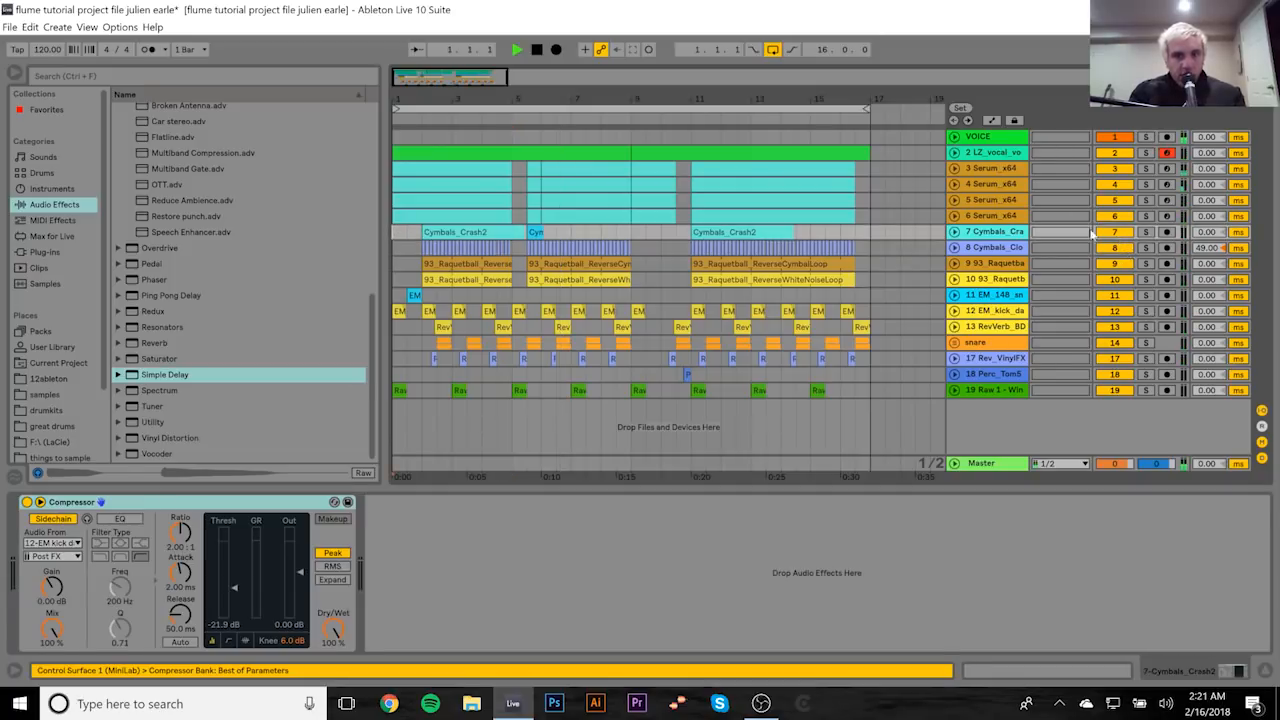
left_click(1114, 231)
key("space")
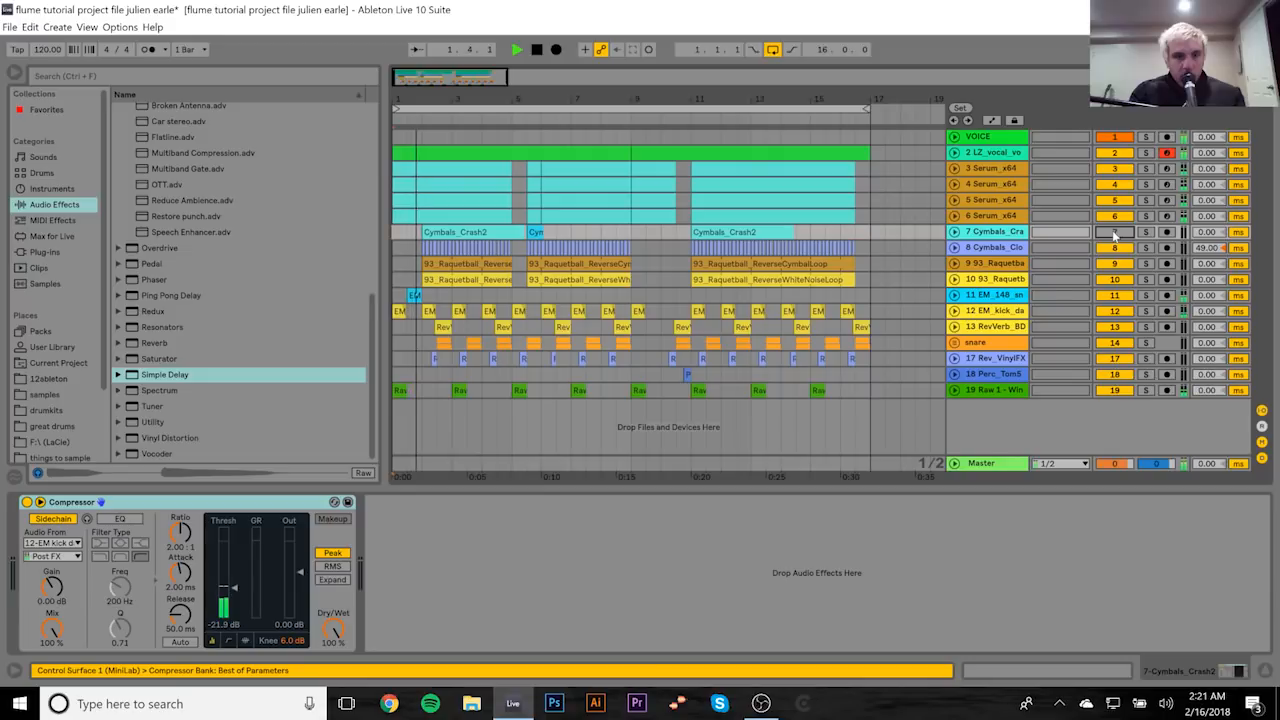
key("space")
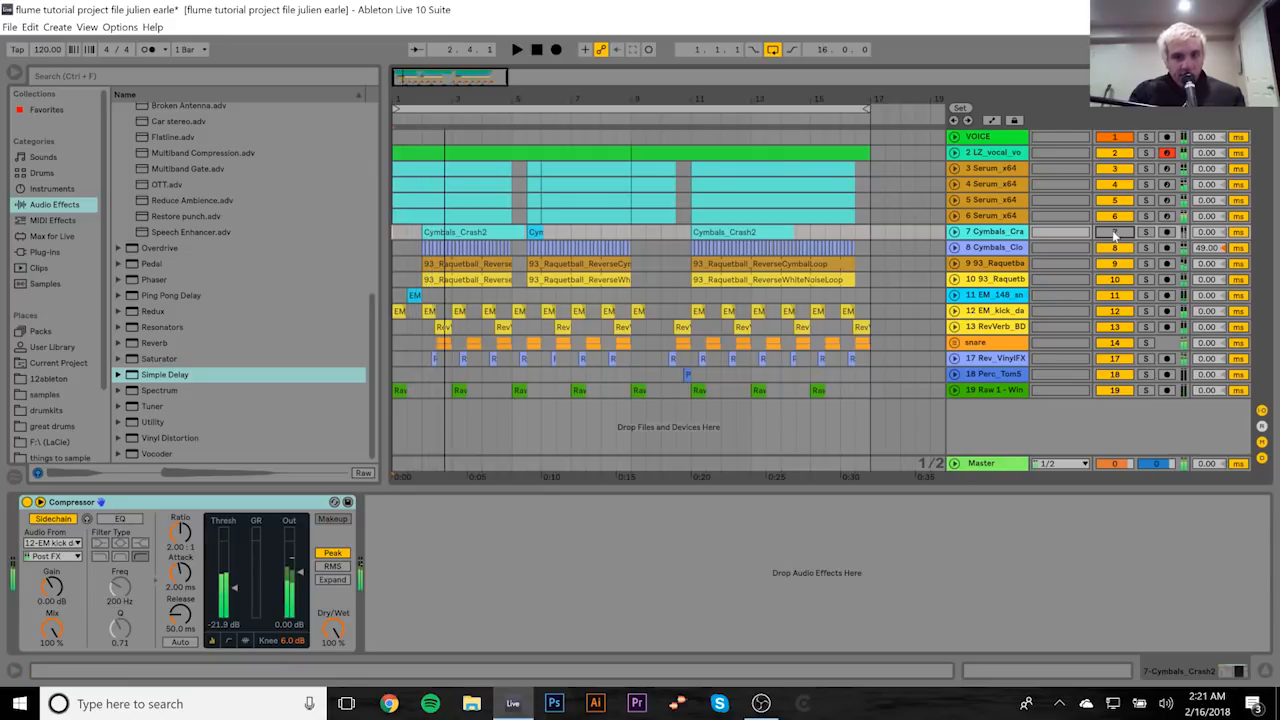
left_click(1114, 231)
key("space")
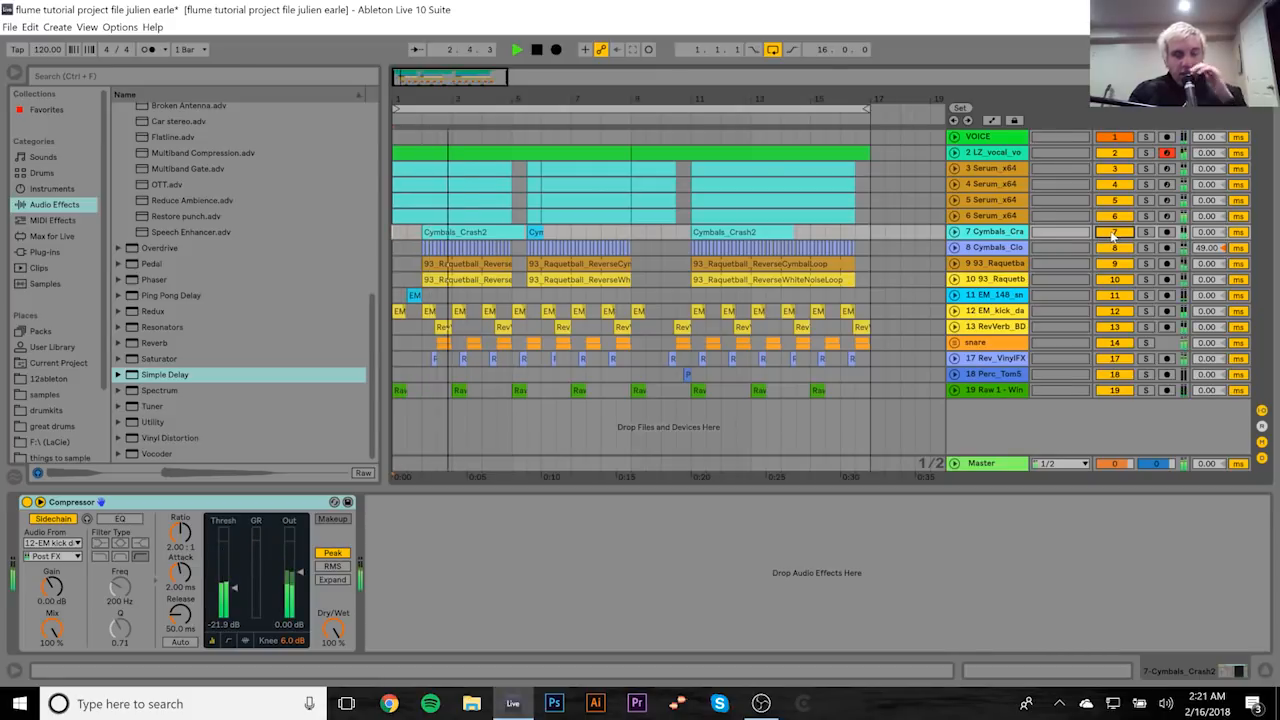
Step: Unfold the Cymbals_ClosedHiHat4 track, try shifting the last hi-hat clip before bar 5 slightly later, and undo the move
left_click(978, 248)
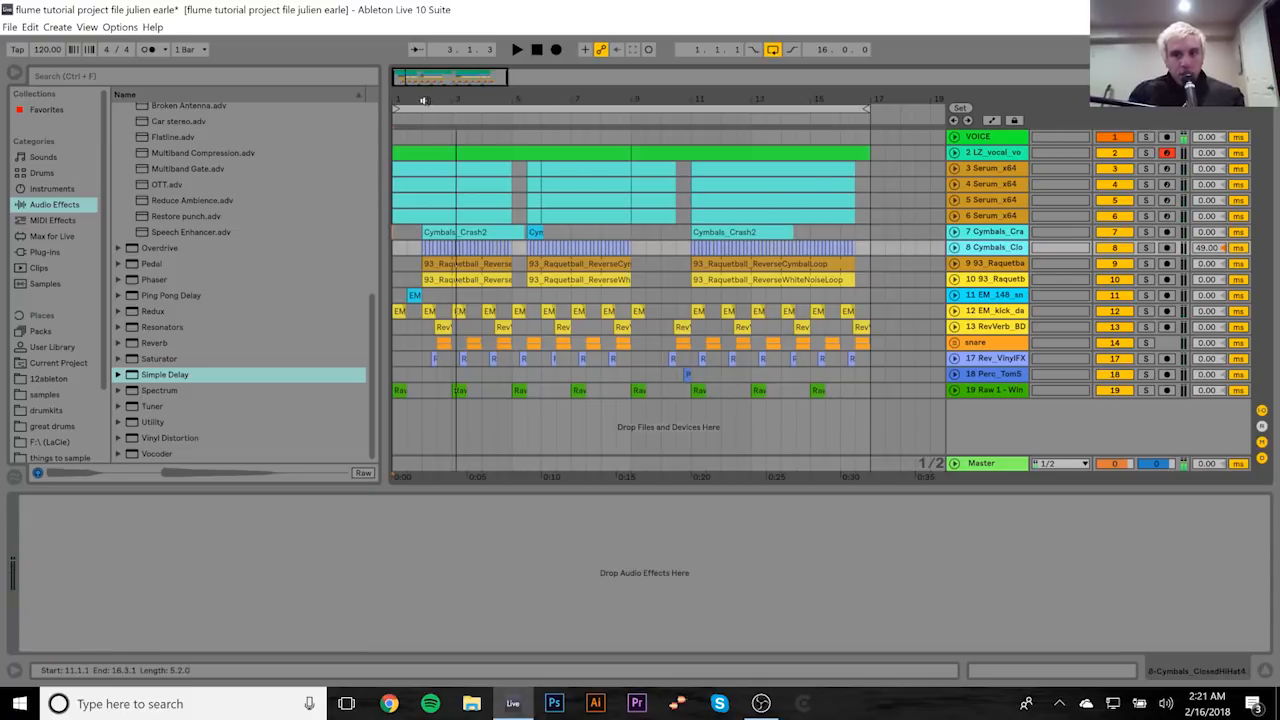
left_click_drag(424, 99, 424, 140)
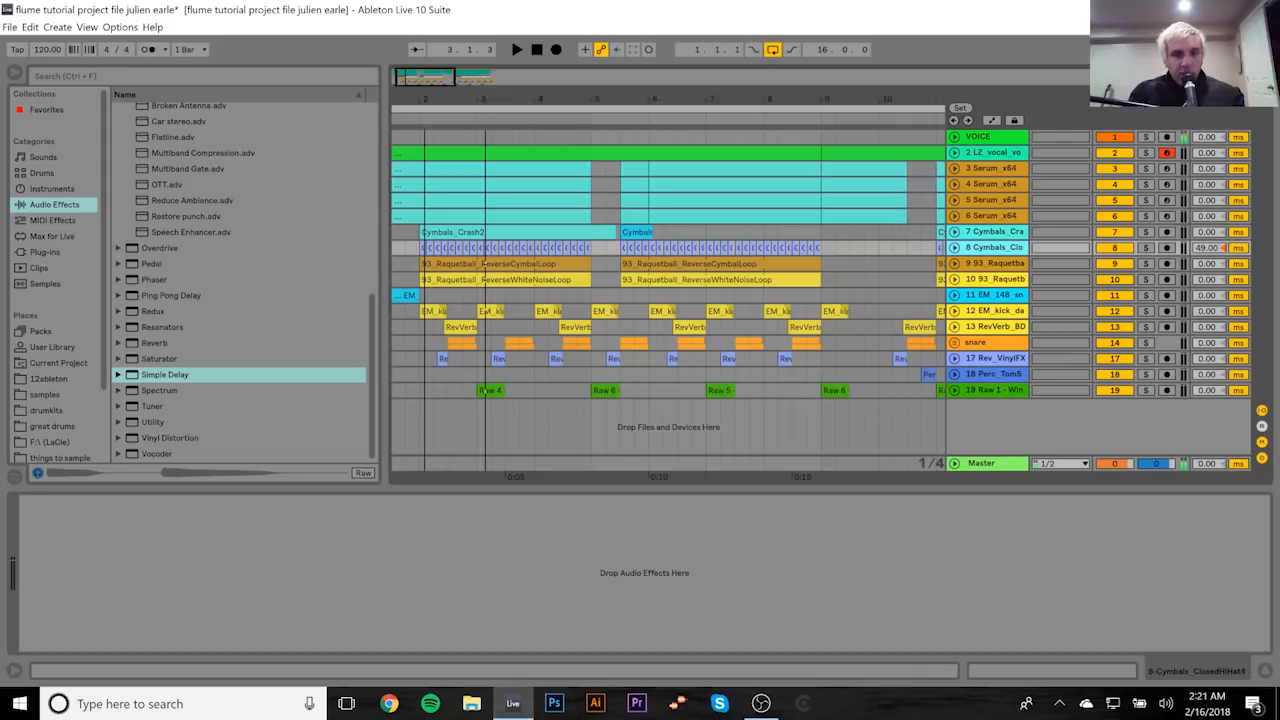
left_click_drag(457, 100, 550, 130)
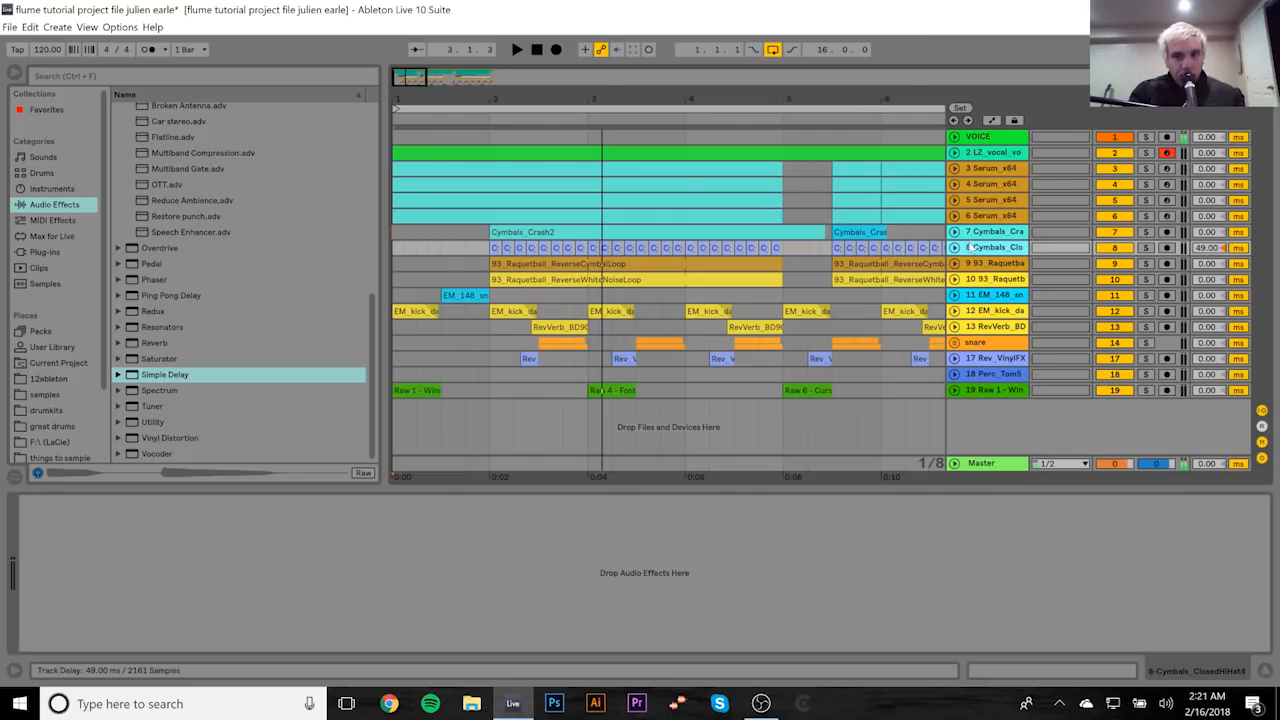
left_click(955, 248)
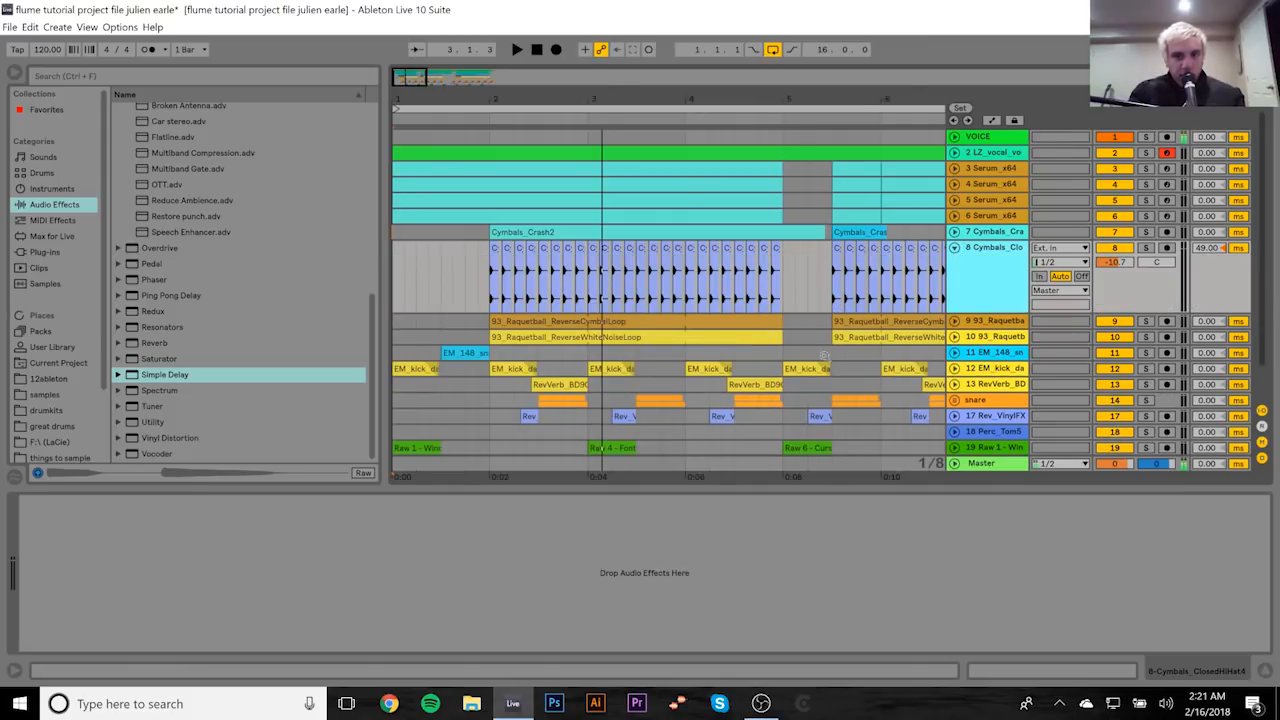
left_click_drag(755, 2, 759, 8)
left_click_drag(762, 248, 776, 251)
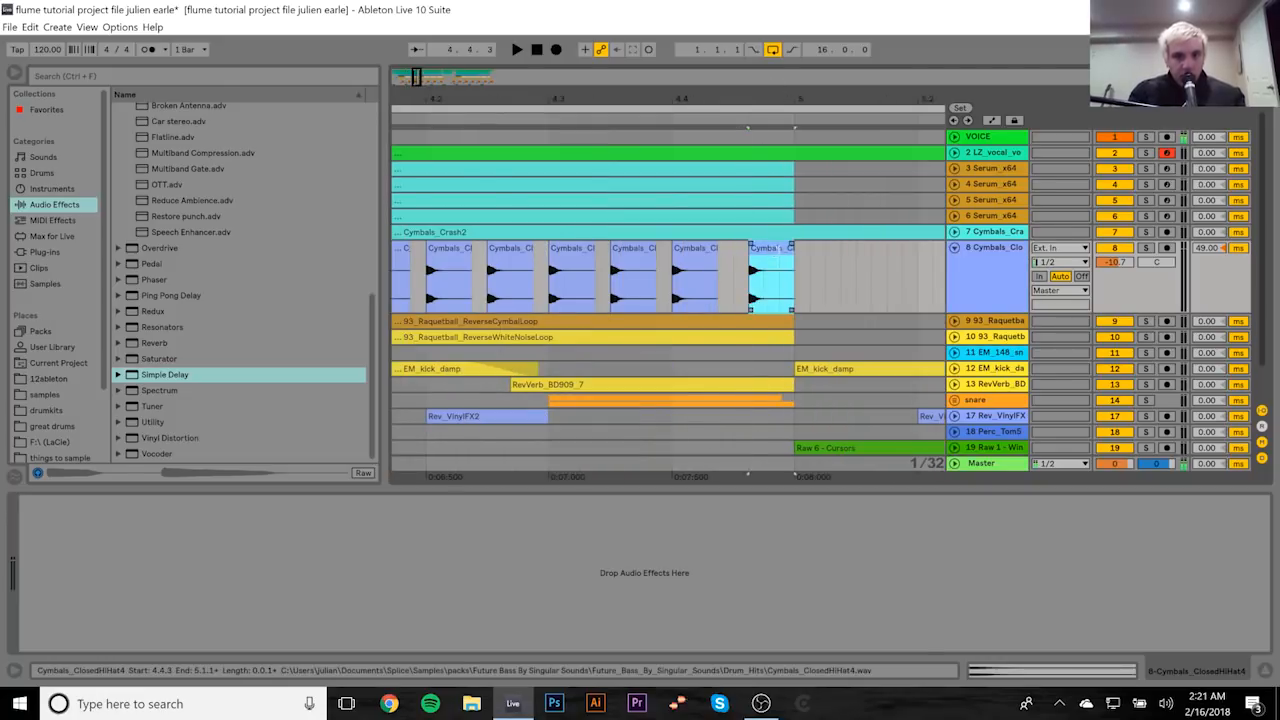
key("ctrl+z")
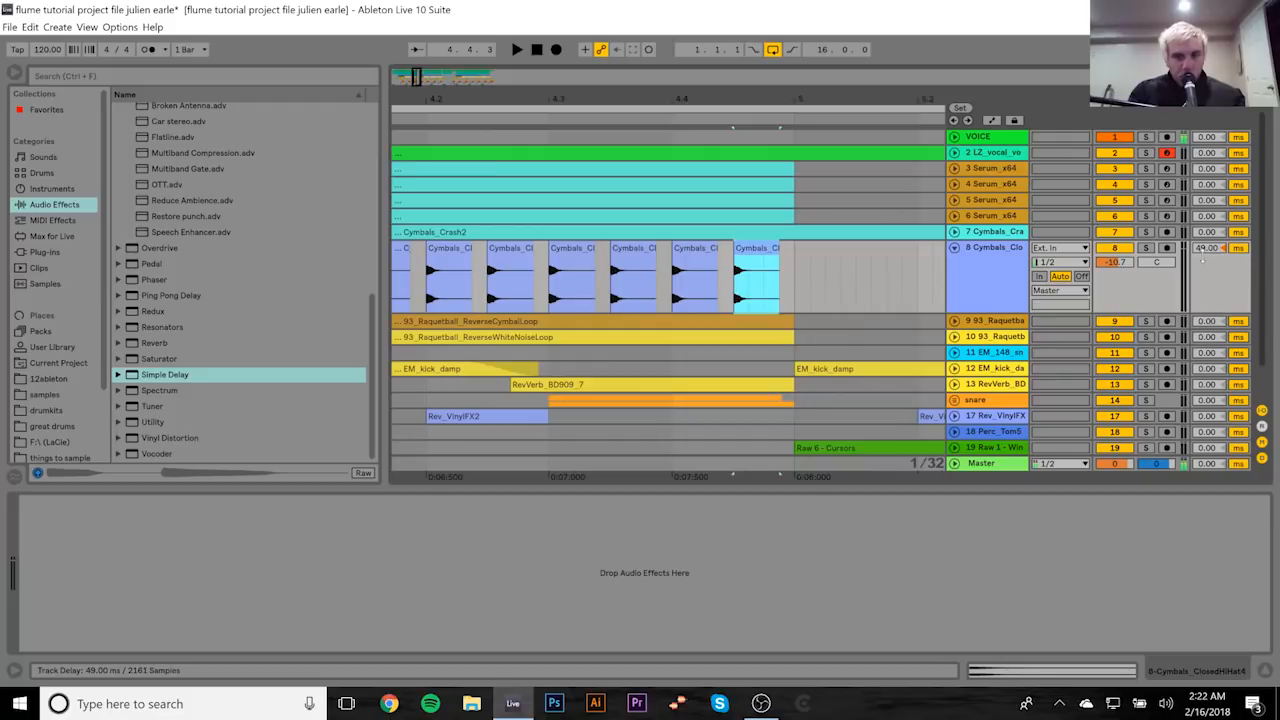
Step: Set the closed hi-hat track's delay to 0 ms and play the arrangement from bar 2
left_click_drag(712, 97, 437, 94)
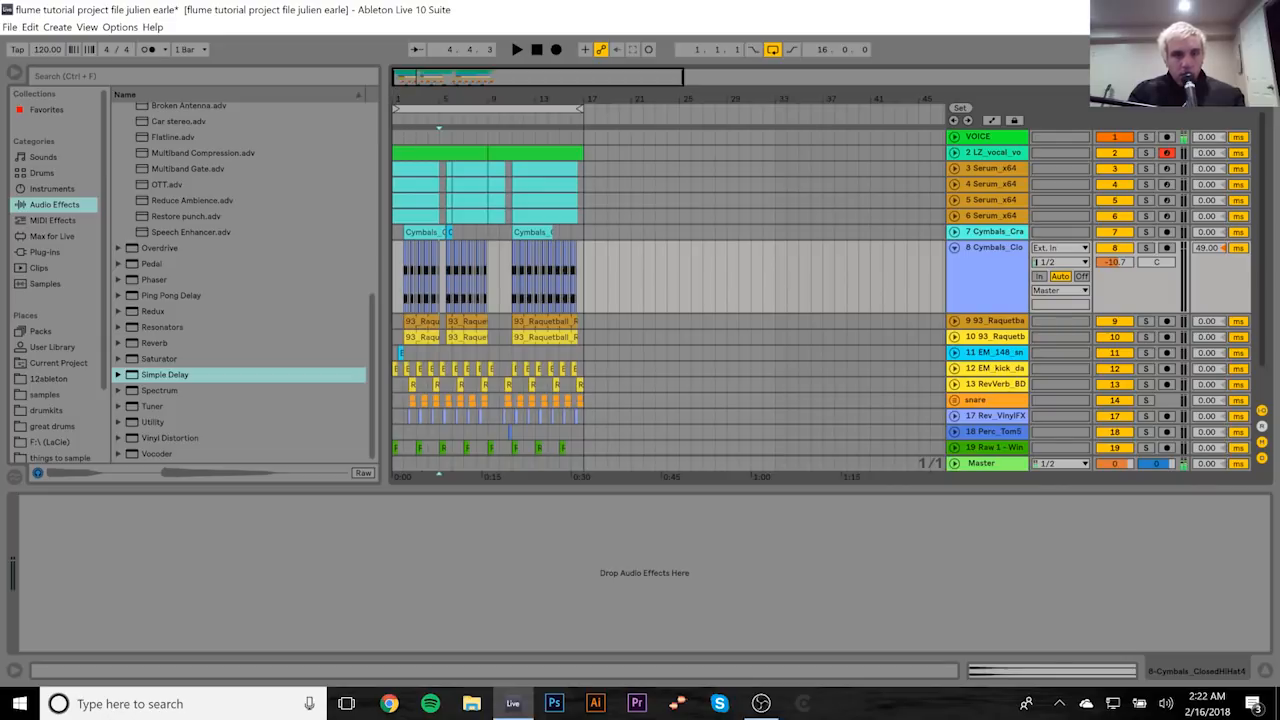
left_click_drag(398, 98, 508, 197)
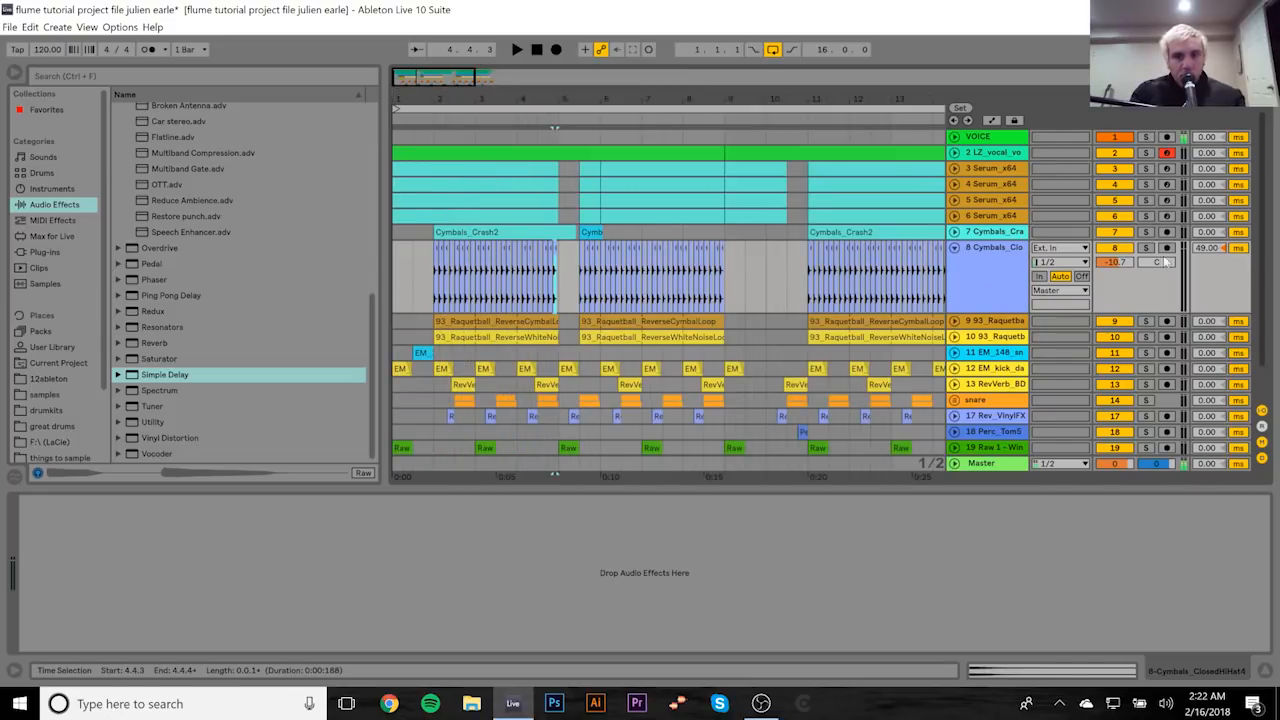
left_click(1223, 248)
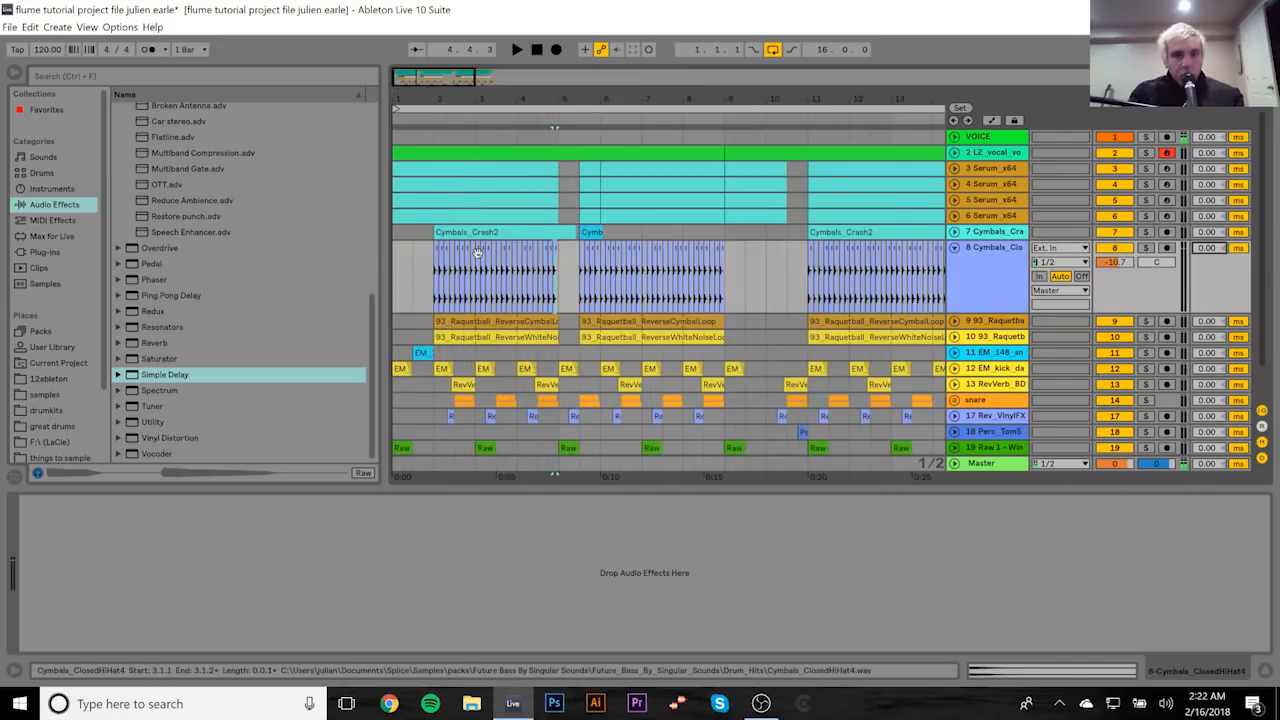
left_click(426, 268)
key("space")
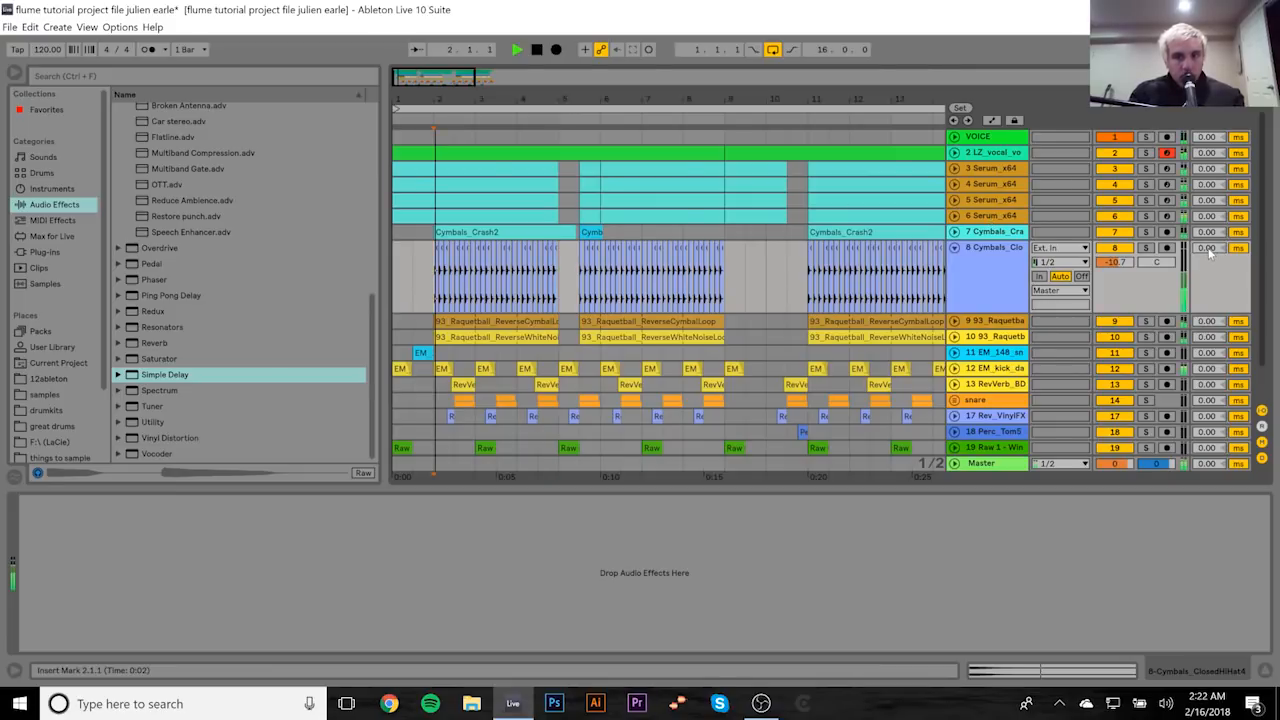
key("space")
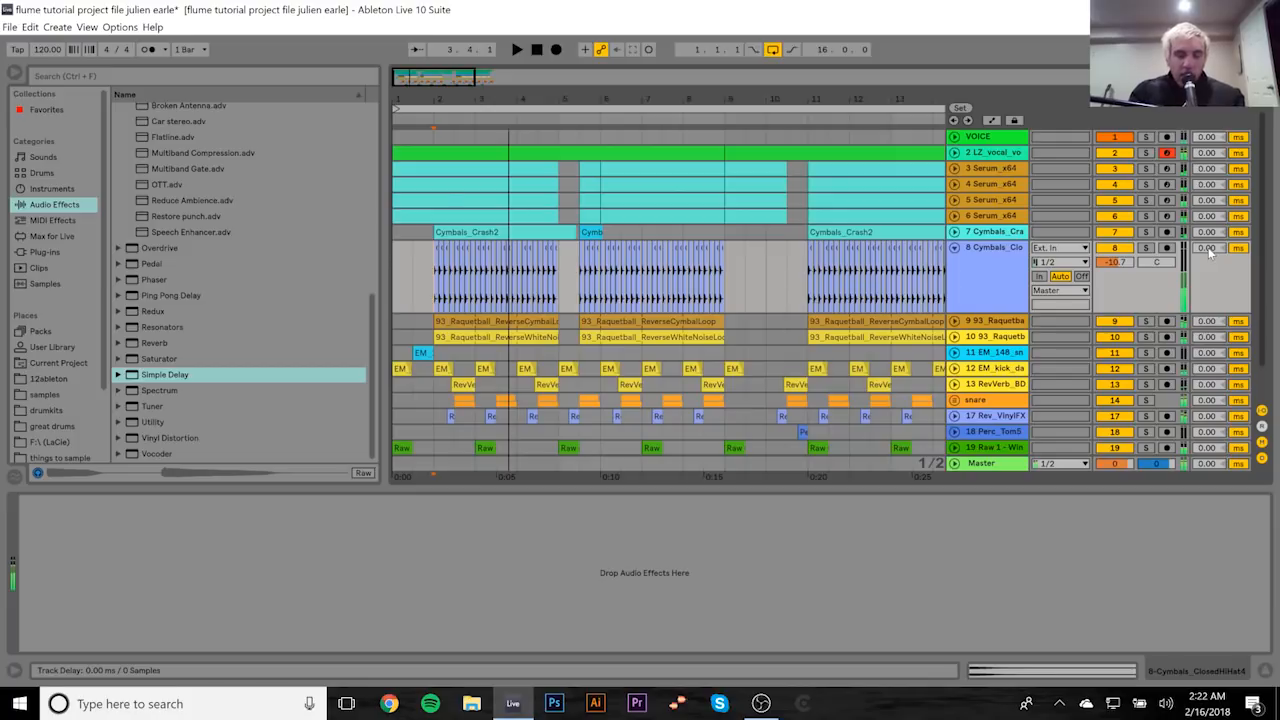
Step: Set the closed hi-hat track's delay to 49 ms, play from bar 2 again, and fold the track
left_click_drag(1208, 249, 1208, 247)
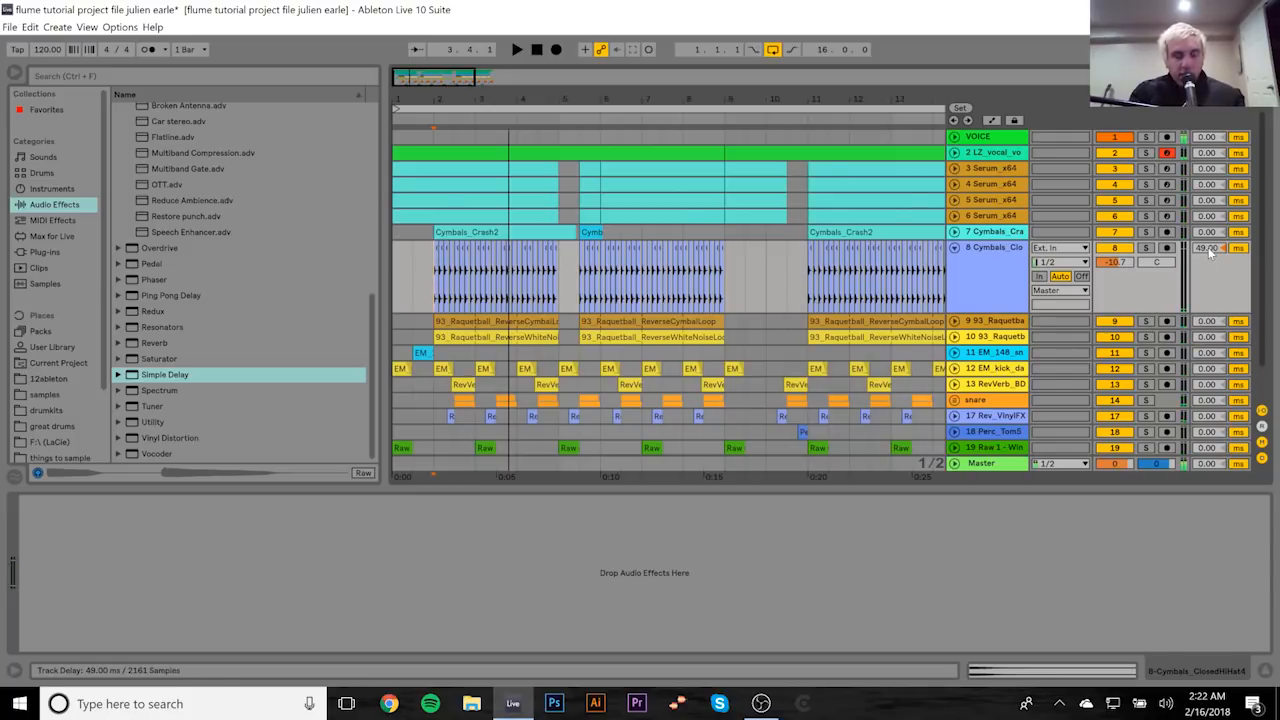
key("space")
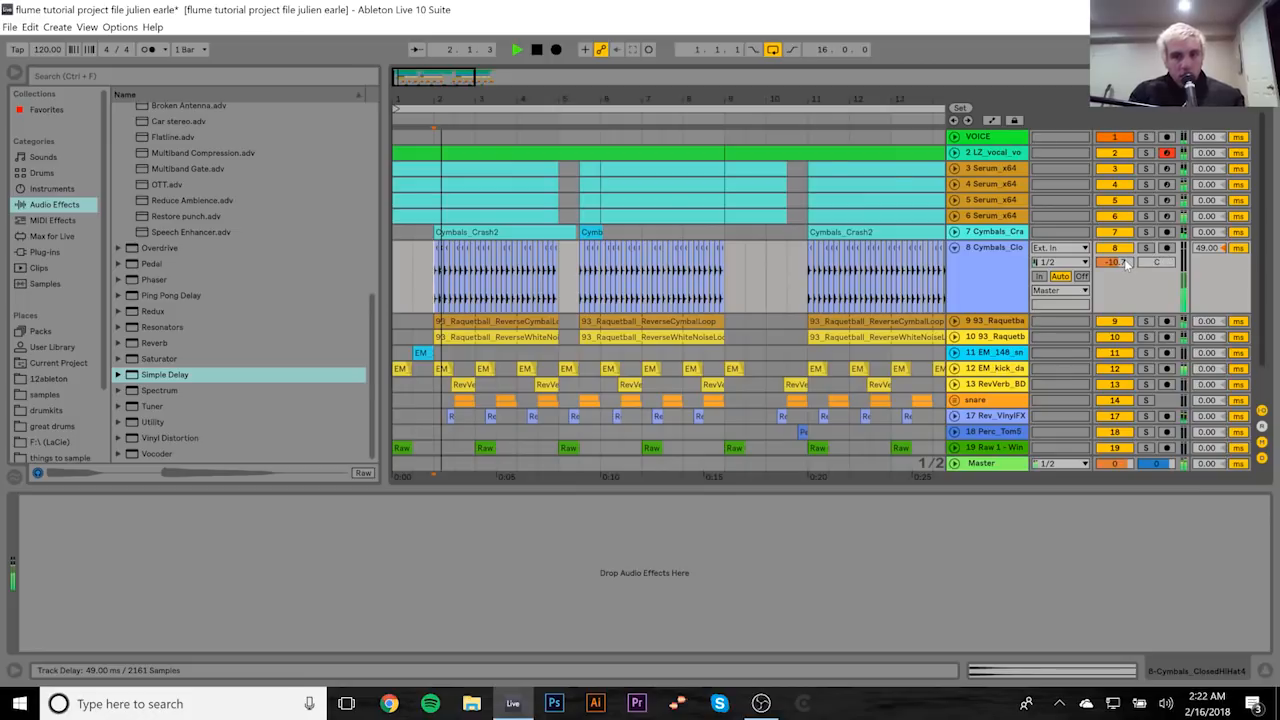
key("space")
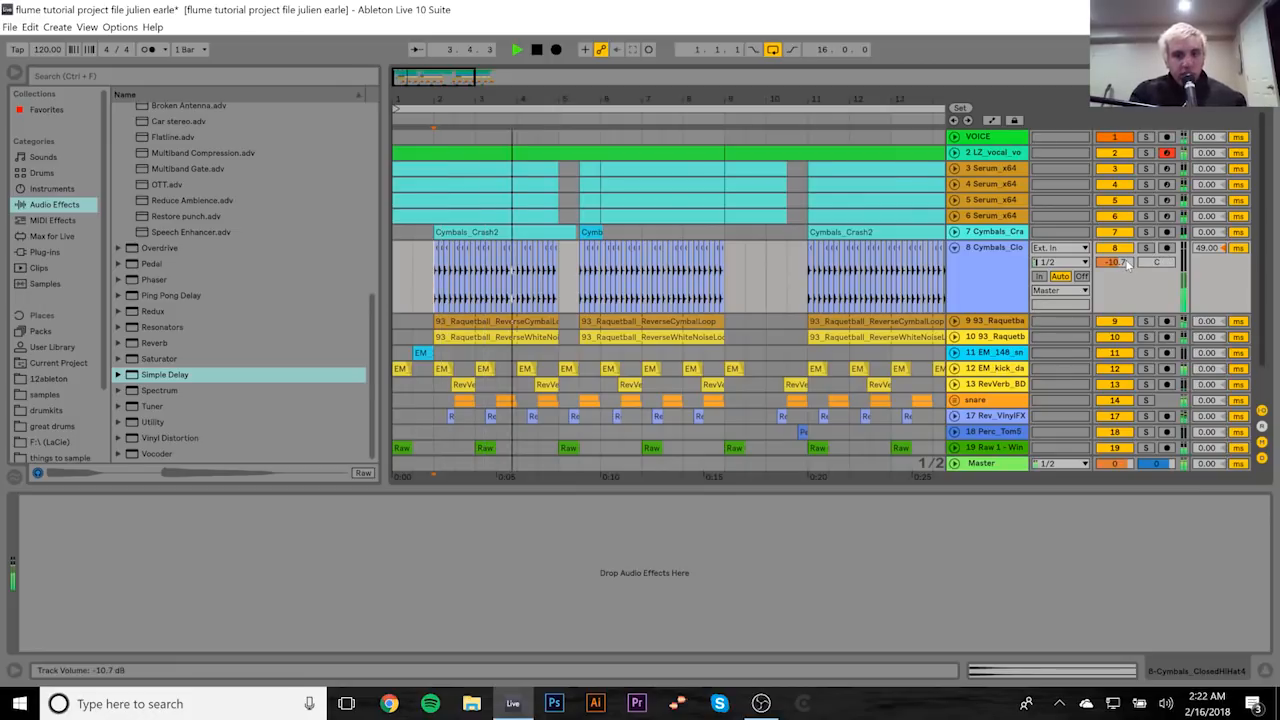
left_click(955, 249)
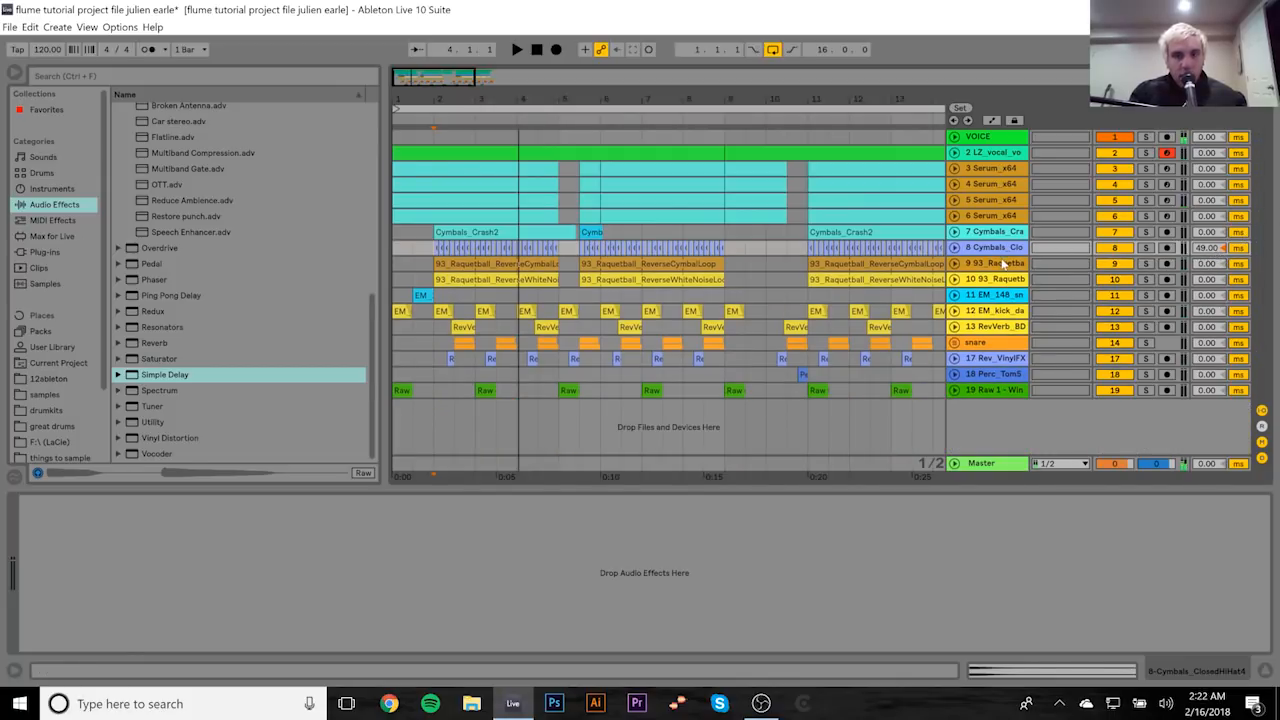
Step: Examine the spacing of the closed hi-hat clips around bar 4 with the track unfolded, and fold the track again
left_click(955, 248)
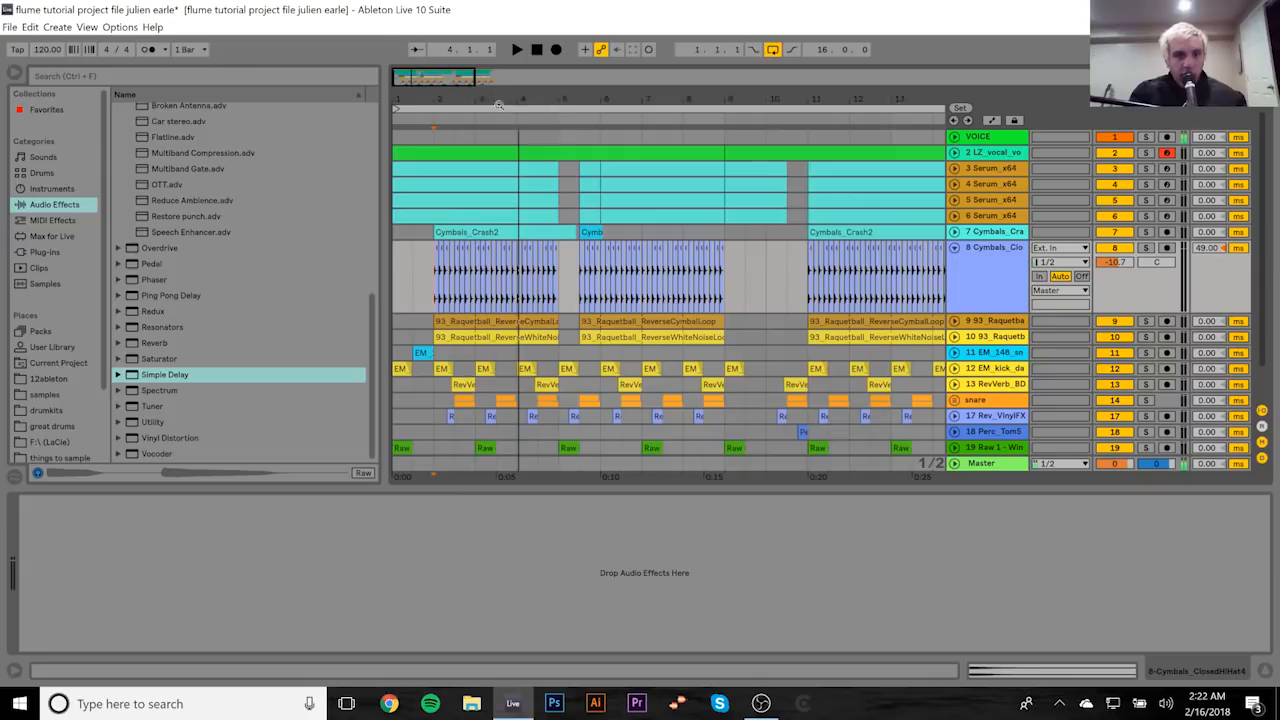
left_click_drag(496, 96, 496, 90)
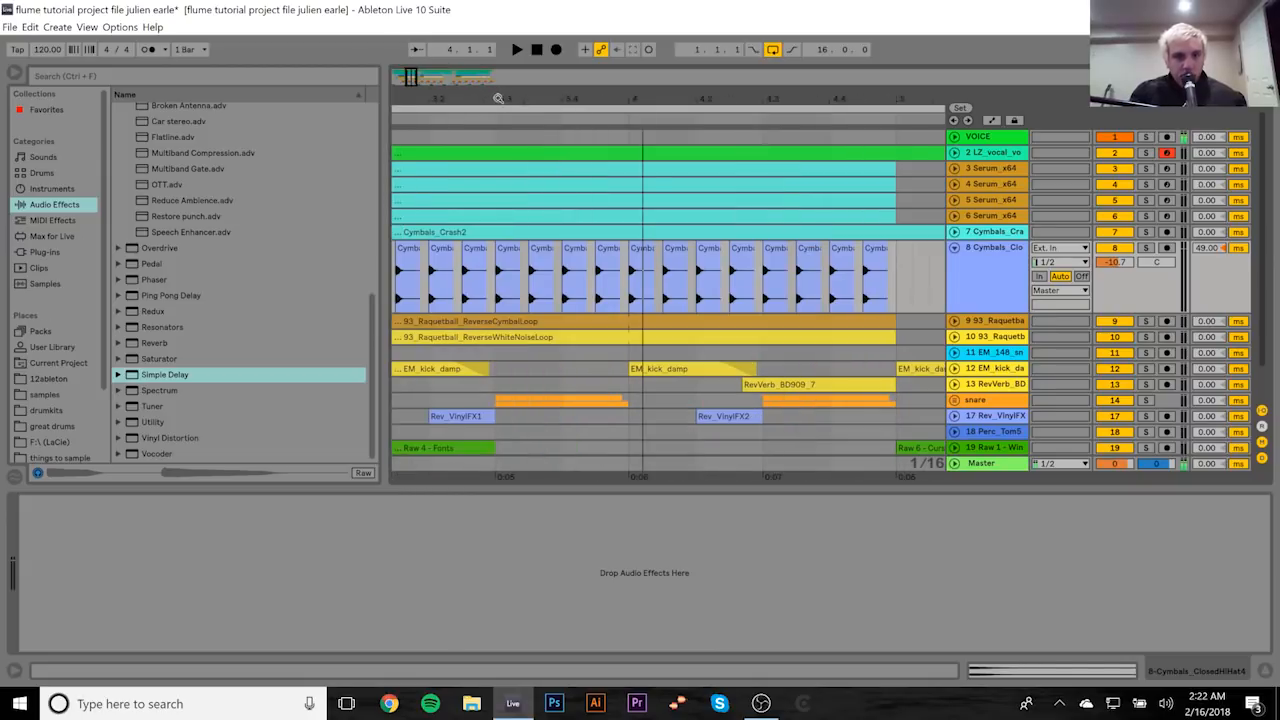
left_click_drag(502, 97, 486, 88)
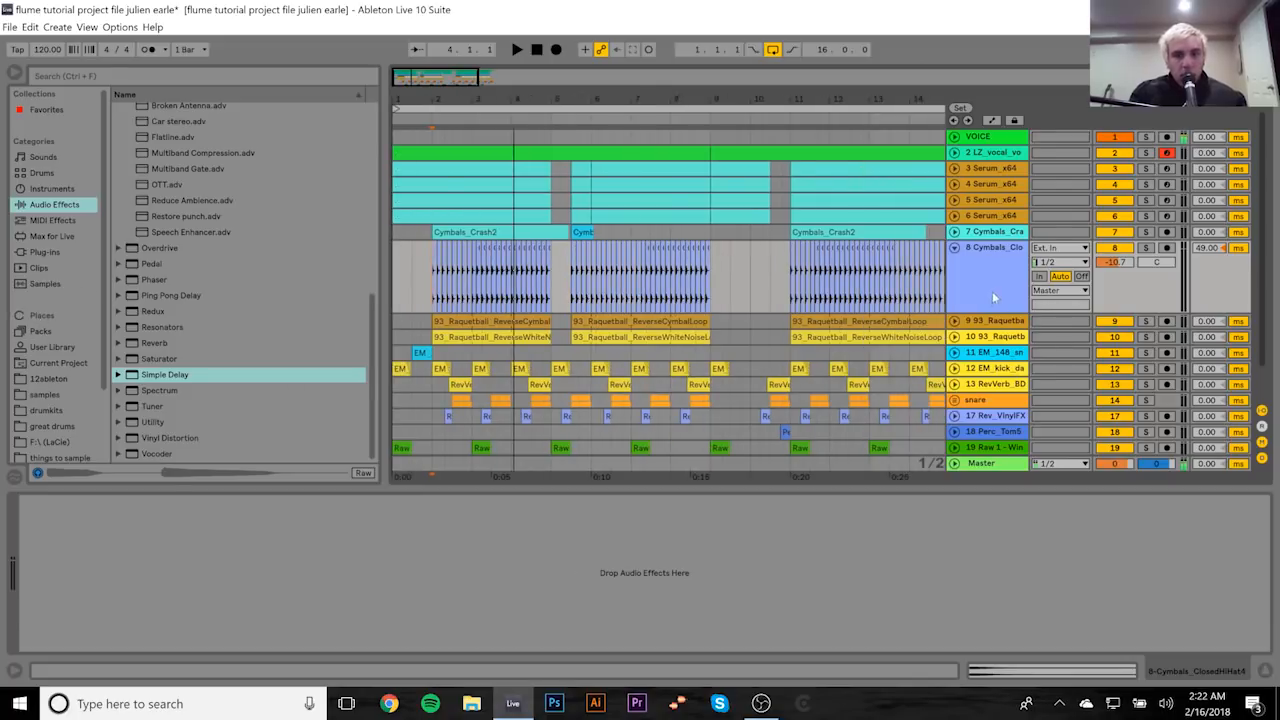
left_click(955, 247)
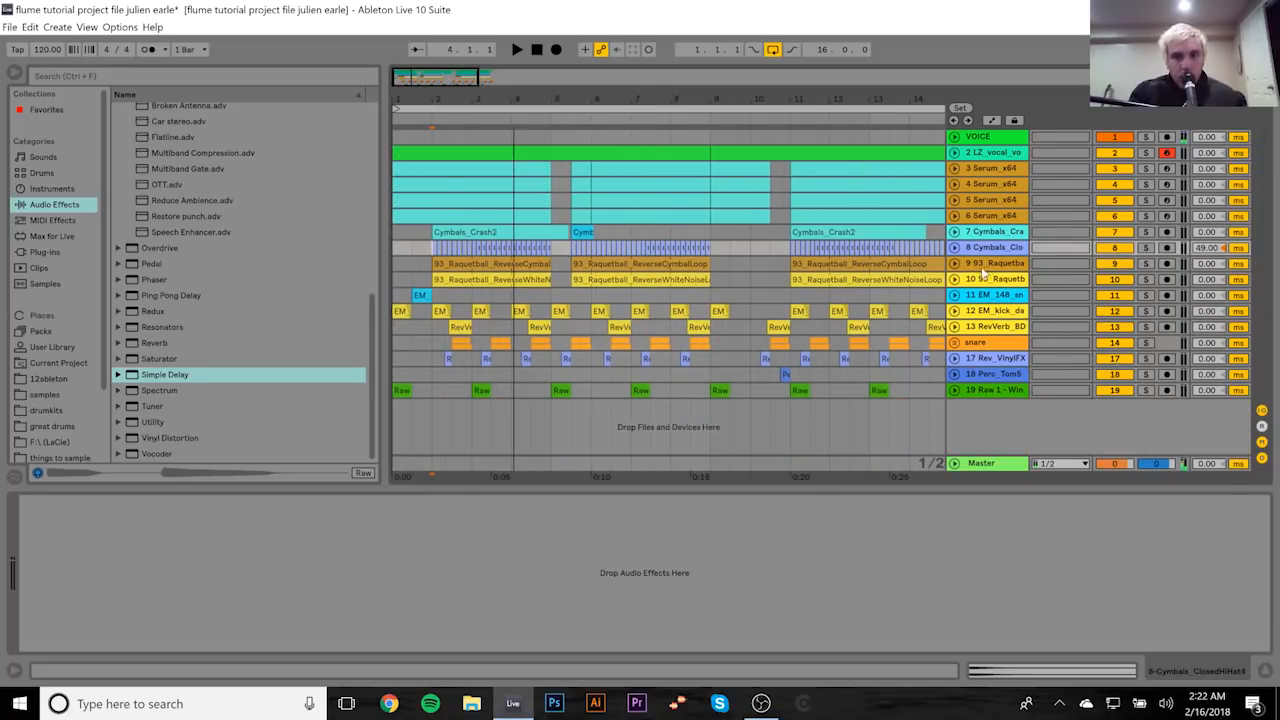
Step: Solo the VOICE and ReverseCymbalLoop tracks, and play the reverse cymbal loop from its first clip at bar 2
left_click(1146, 137)
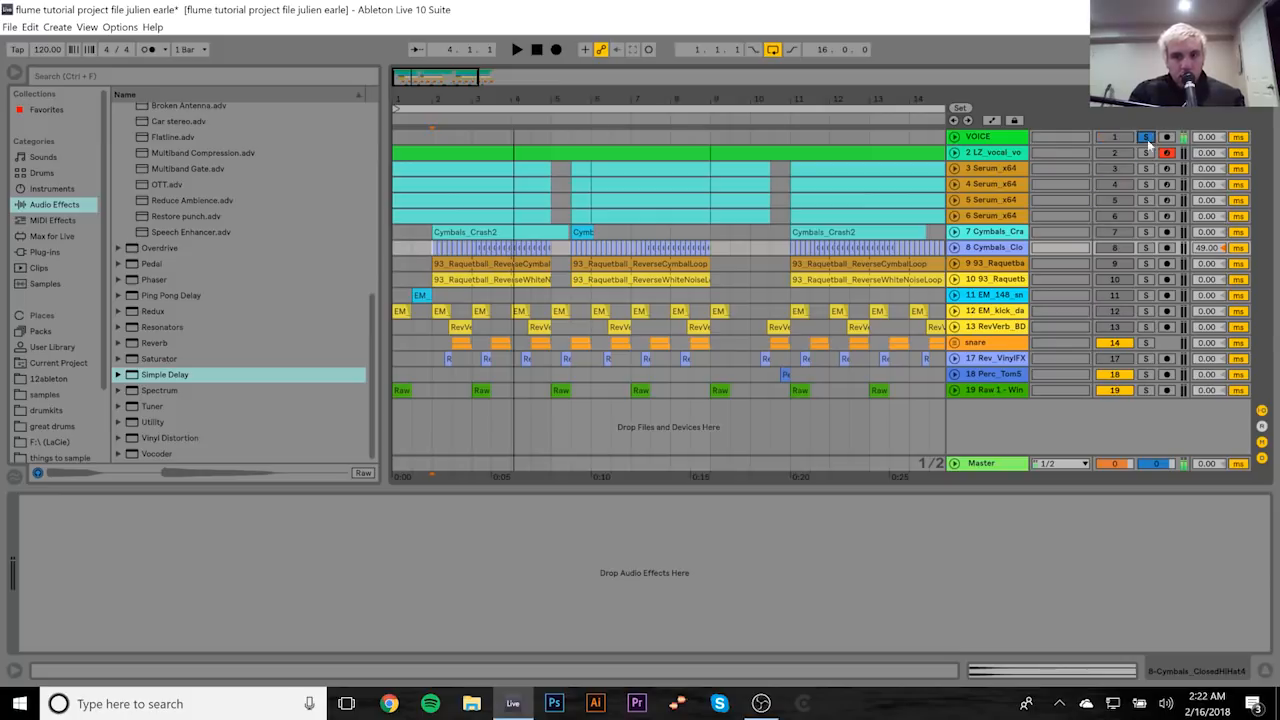
left_click(1146, 248)
left_click(507, 279)
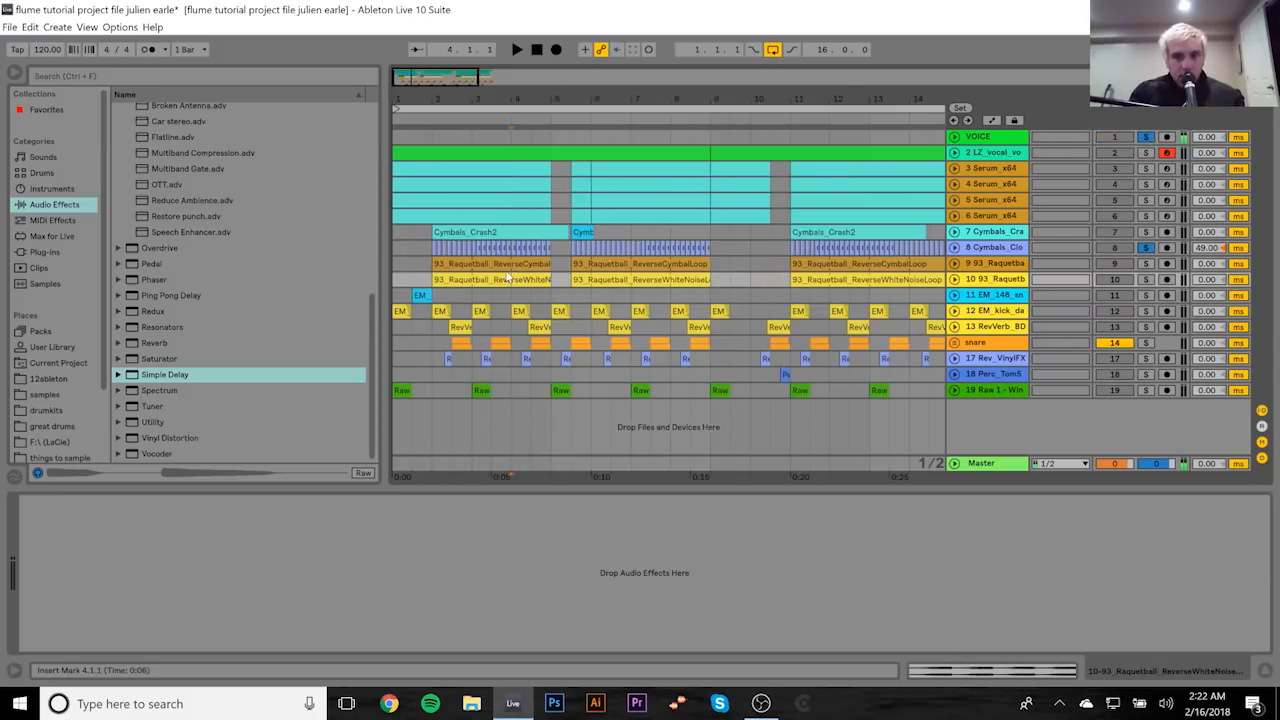
left_click(507, 264)
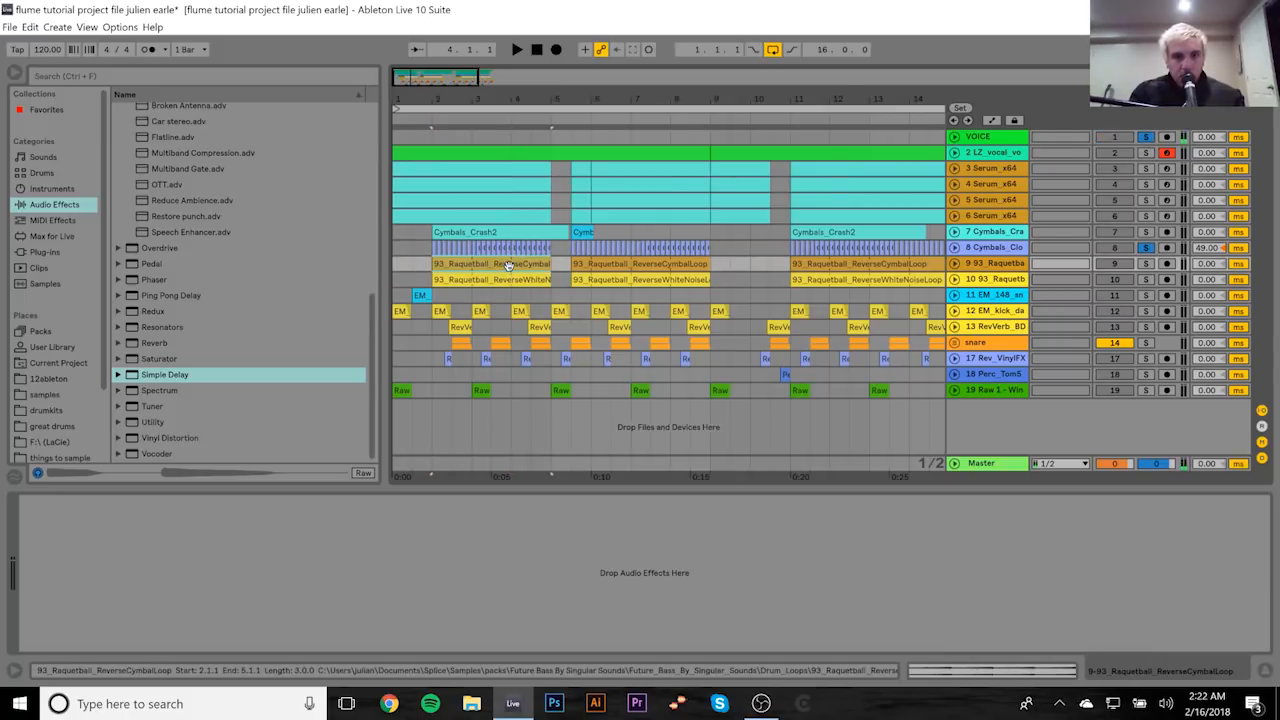
left_click(1146, 260)
key("space")
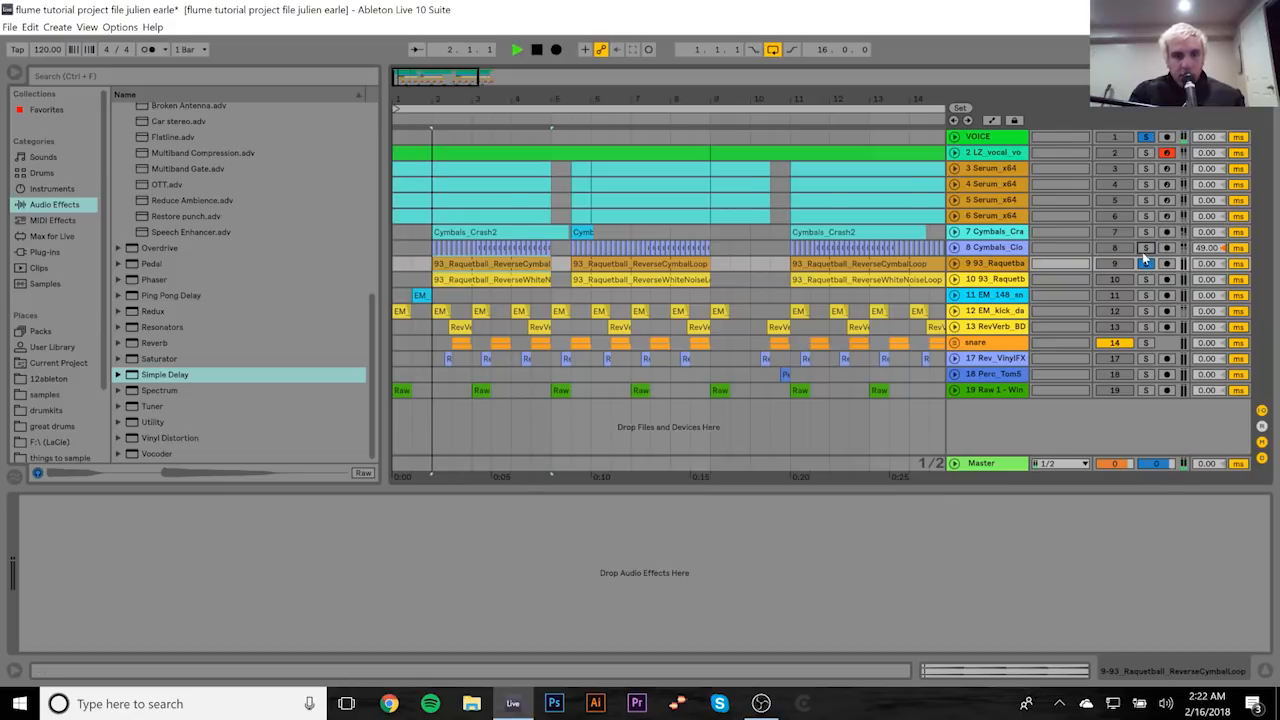
Step: Solo the ReverseWhiteNoiseLoop track in place of the reverse cymbal loop, clear the solos, and stop playback
left_click(1147, 265)
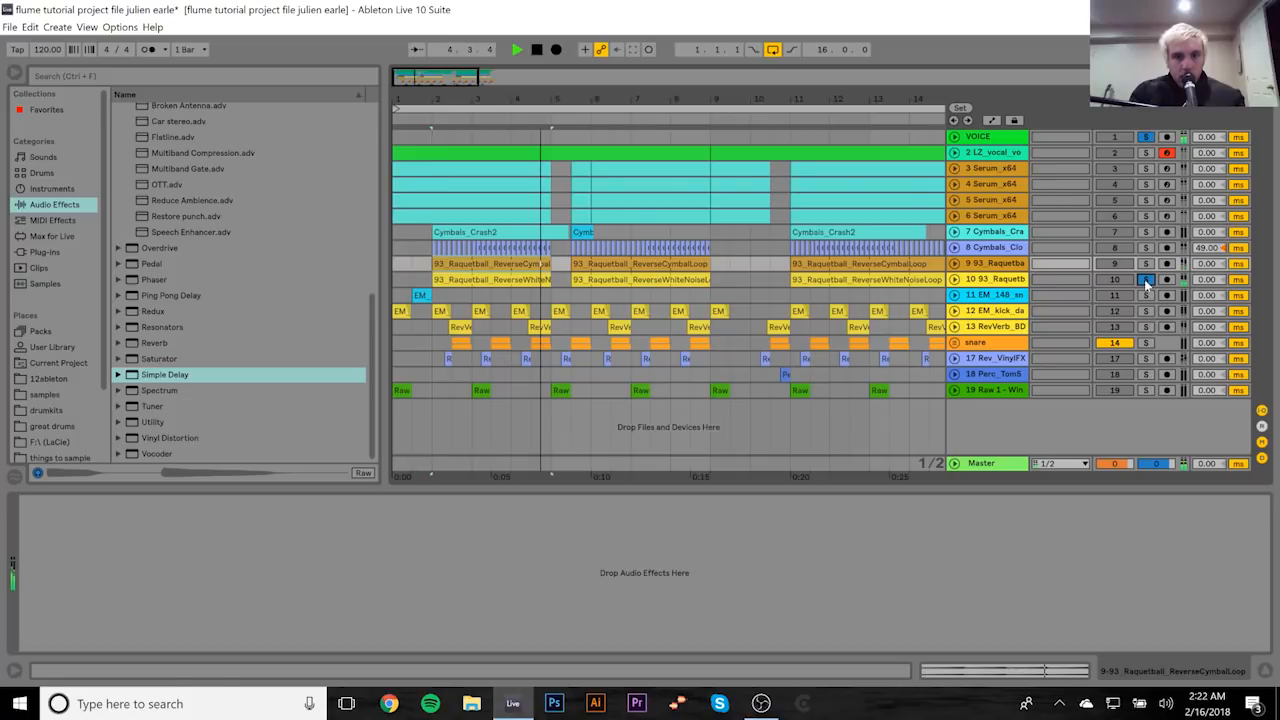
left_click(1146, 280)
key("space")
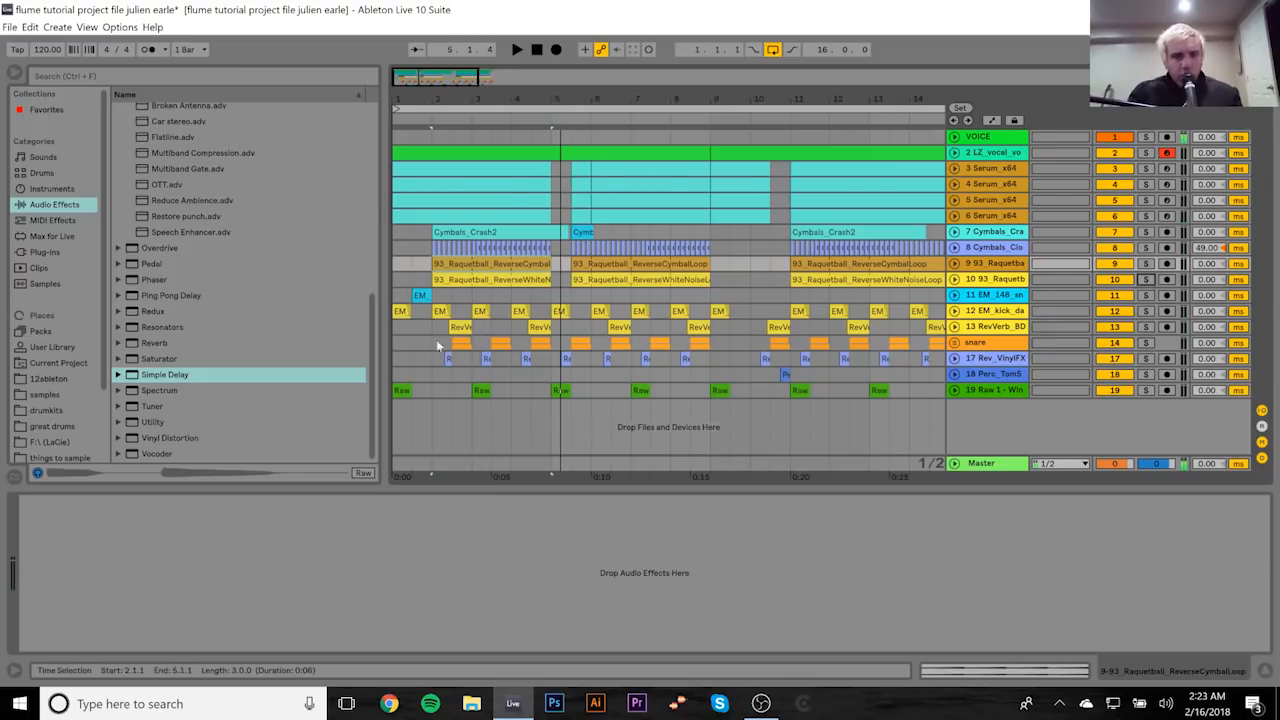
Step: Place the start position at bar 2 on the ReverseCymbalLoop track, check the track's volume setting, and fold it again
left_click(426, 264)
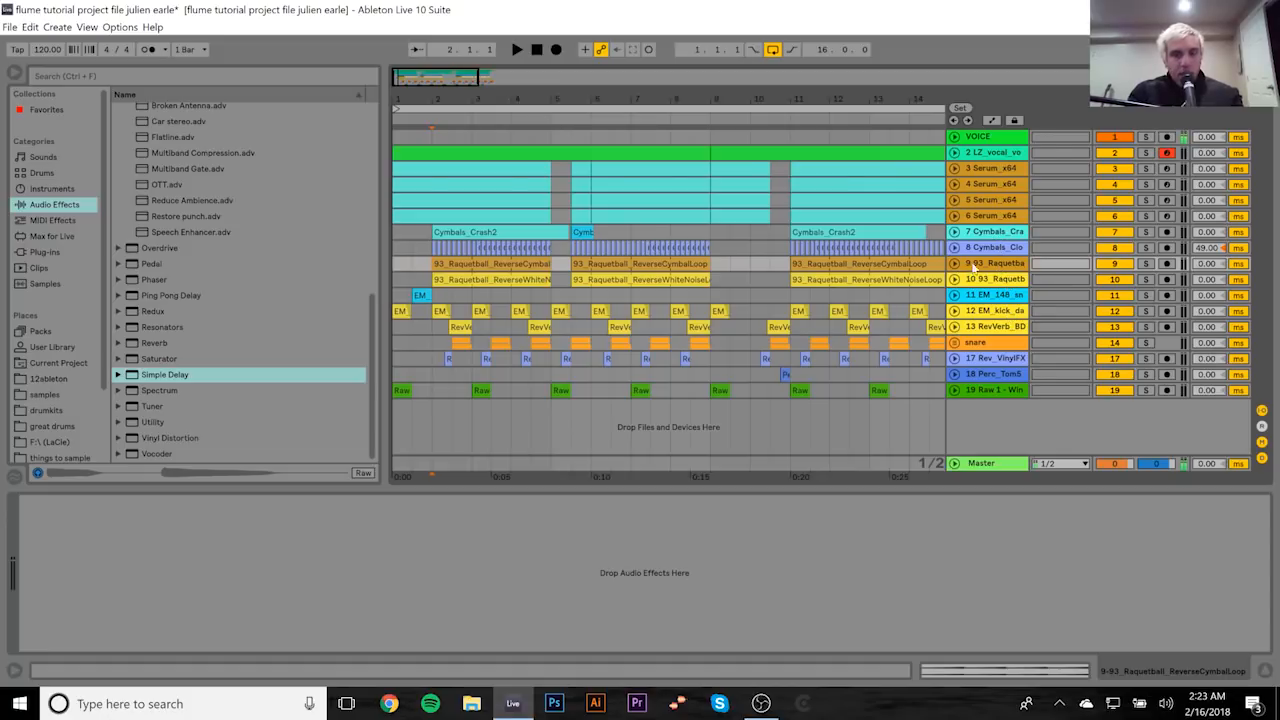
left_click_drag(1143, 272, 1140, 287)
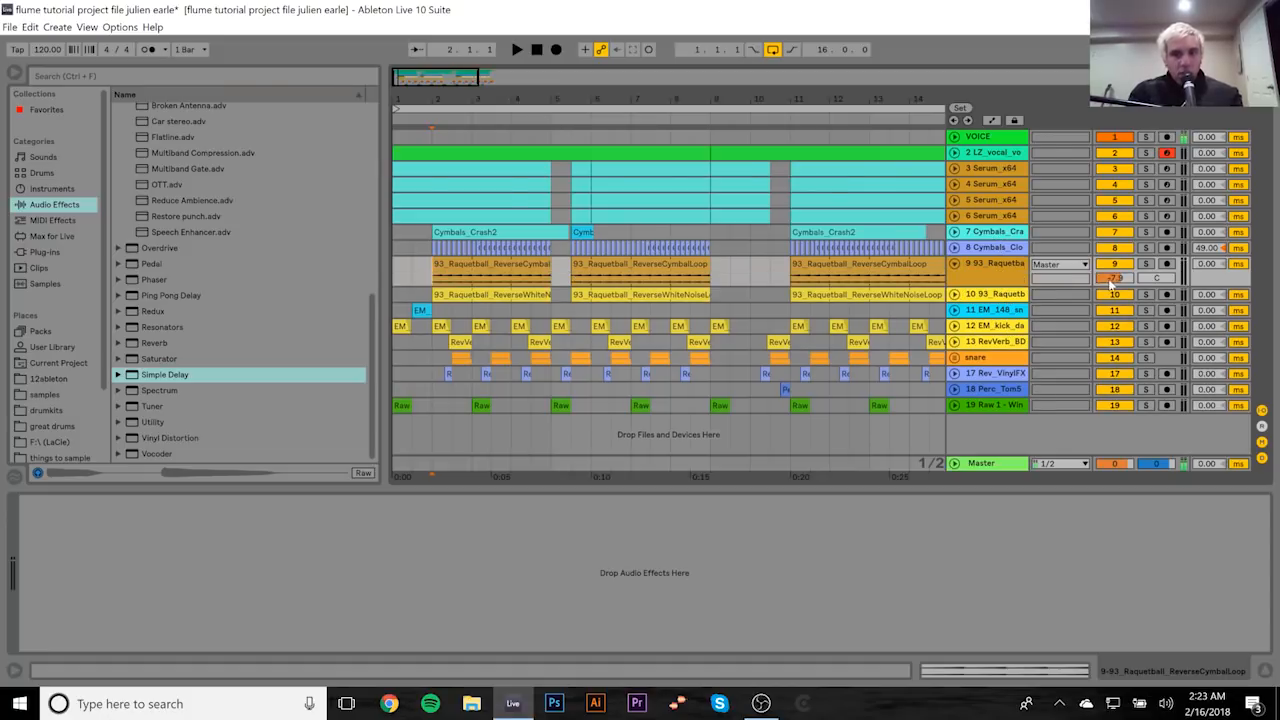
left_click(954, 264)
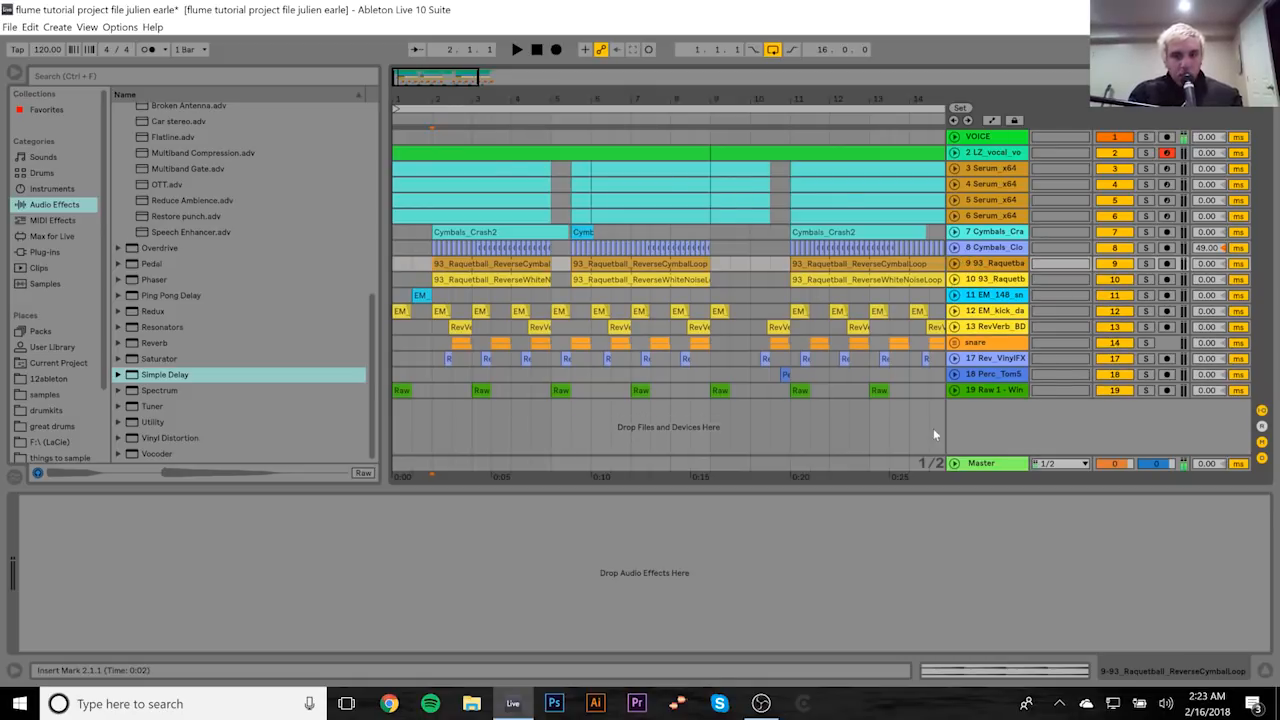
Step: Solo the VOICE and EM_148_snare_cymbal_loop tracks, and play the snare cymbal clip in bar 1
left_click(397, 310)
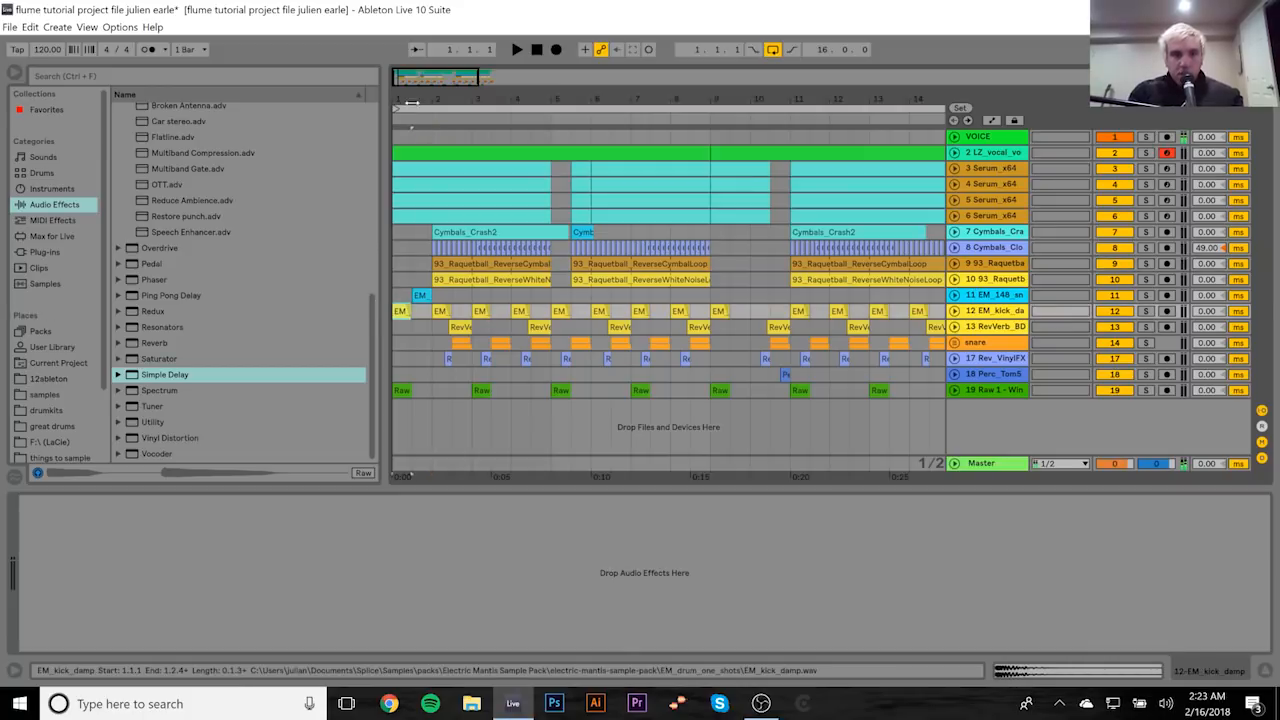
left_click_drag(421, 100, 457, 101)
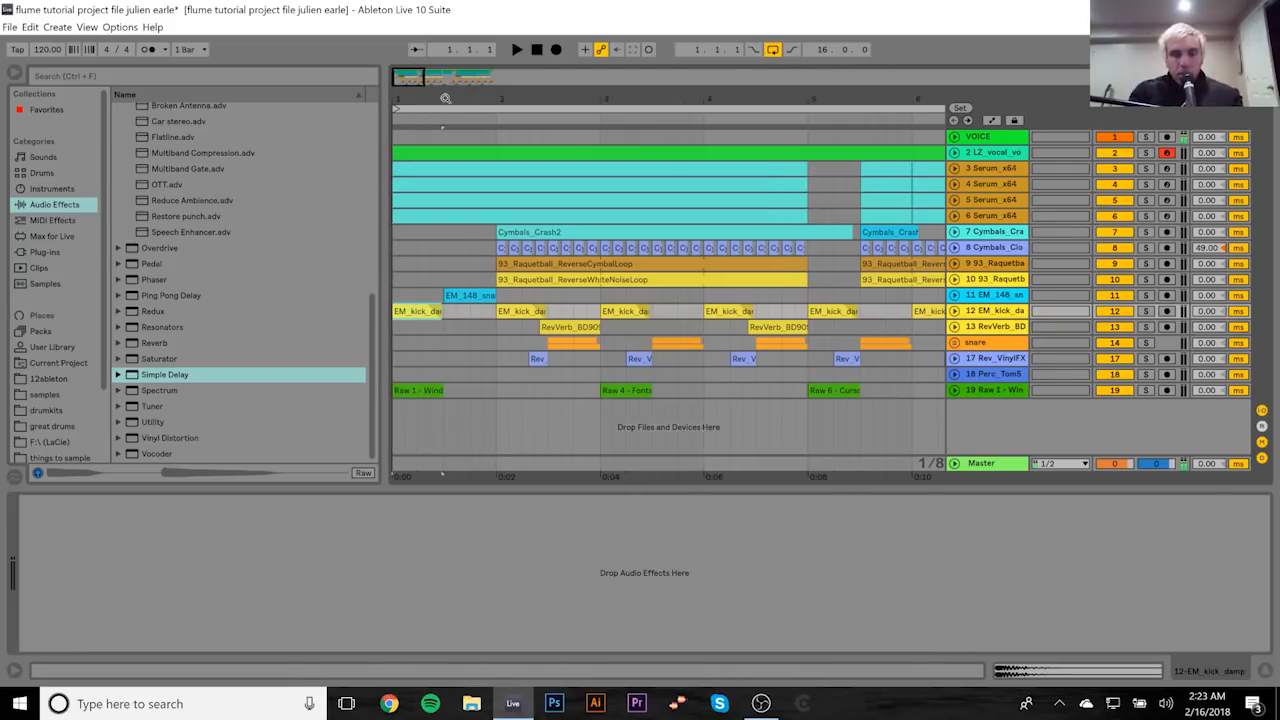
left_click_drag(445, 98, 446, 82)
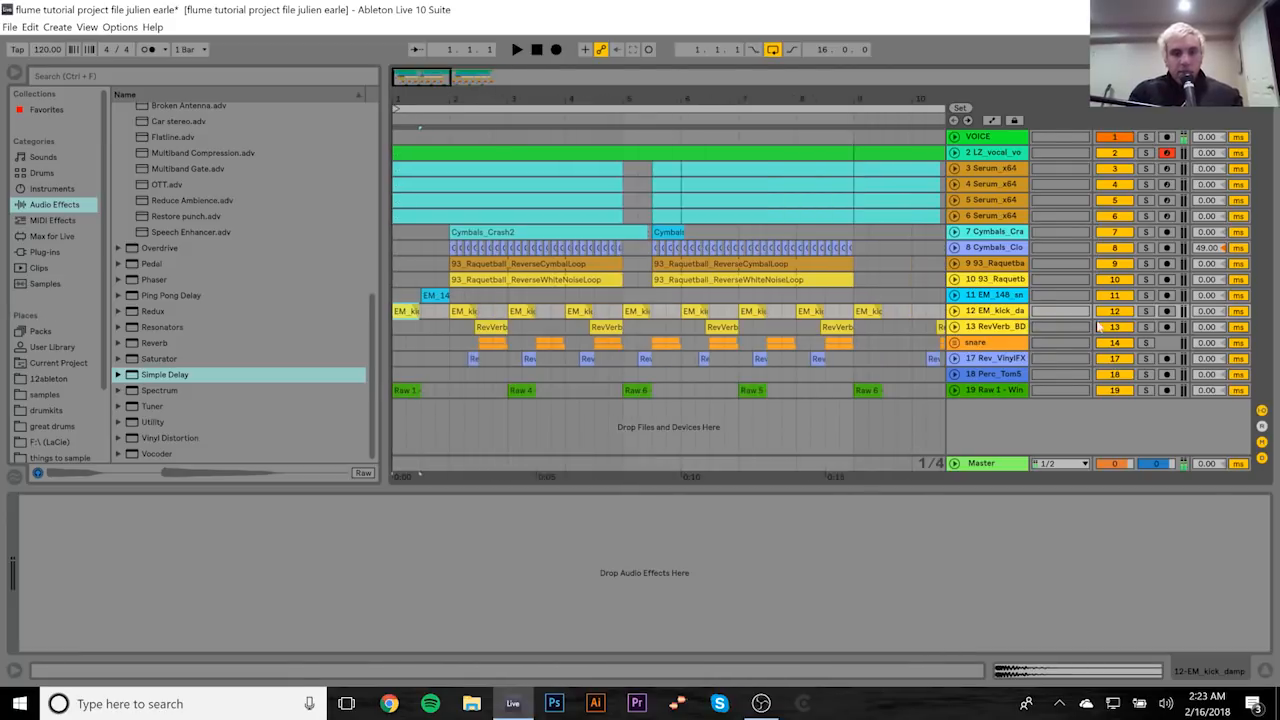
left_click(1146, 137)
left_click(1146, 295, "ctrl")
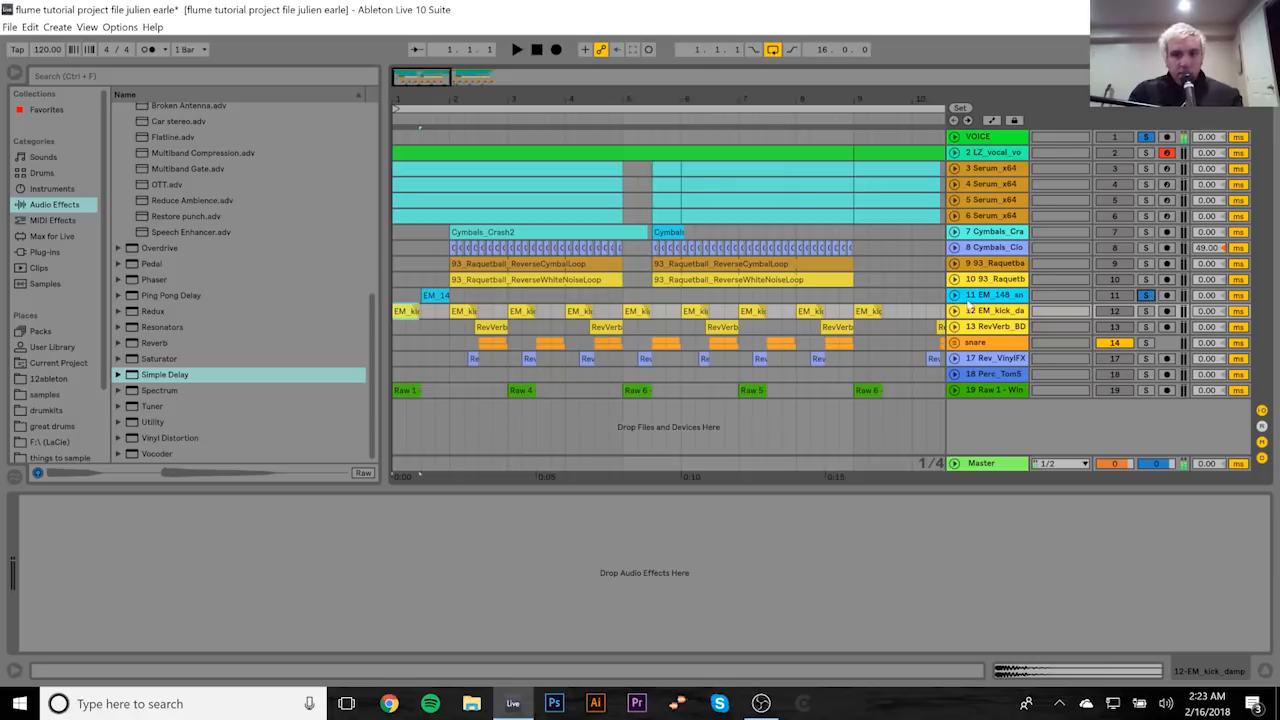
left_click(432, 295)
key("space")
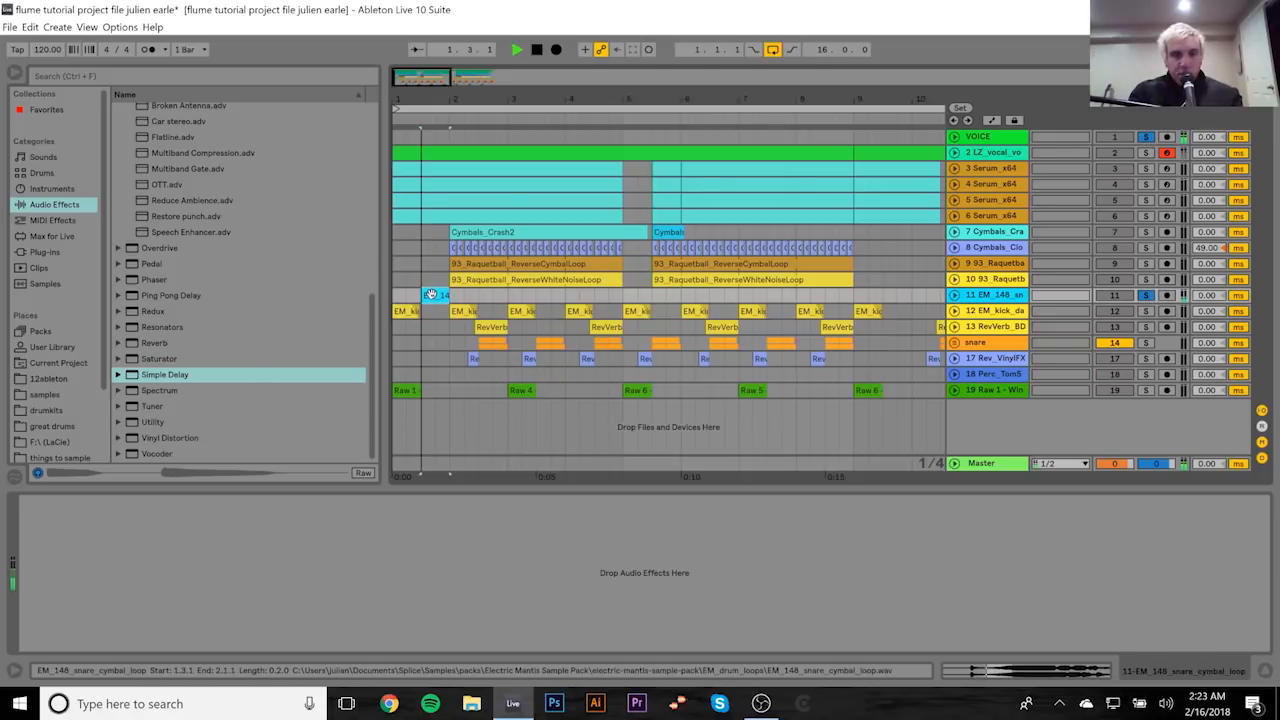
Step: Locate the snare cymbal loop's sample file in the browser, and play the clip once more
right_click(433, 295)
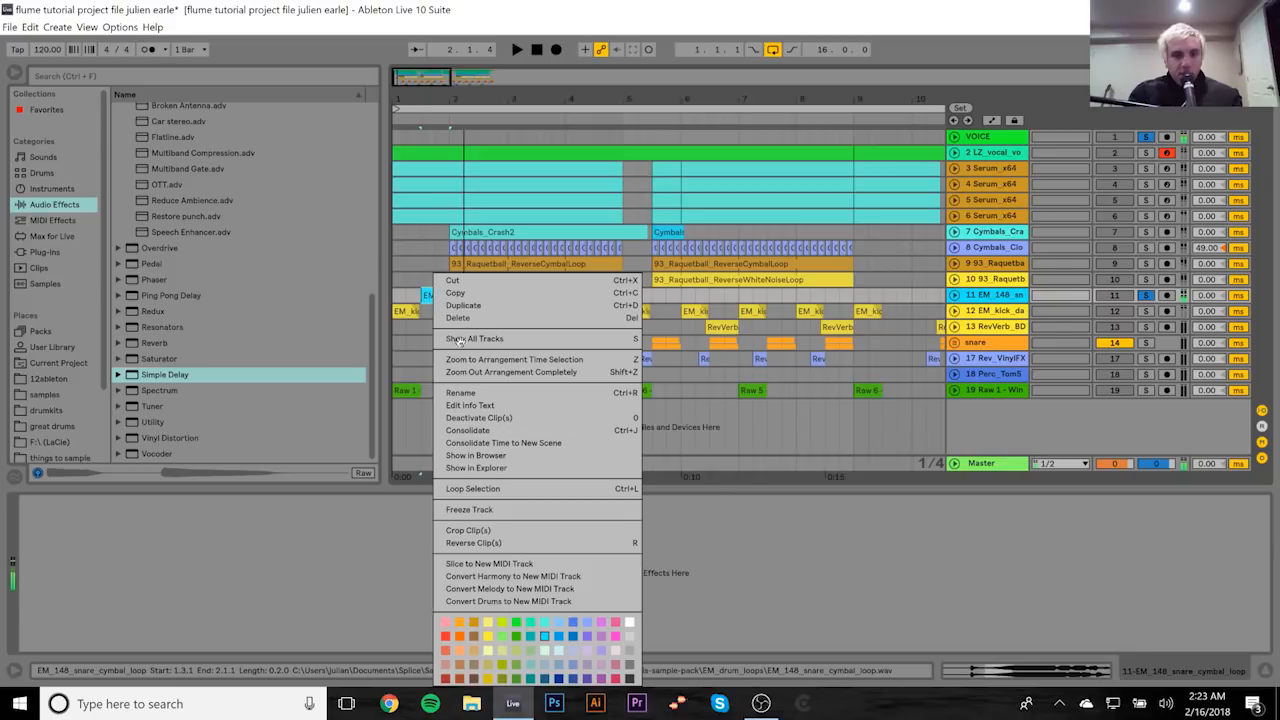
left_click(466, 455)
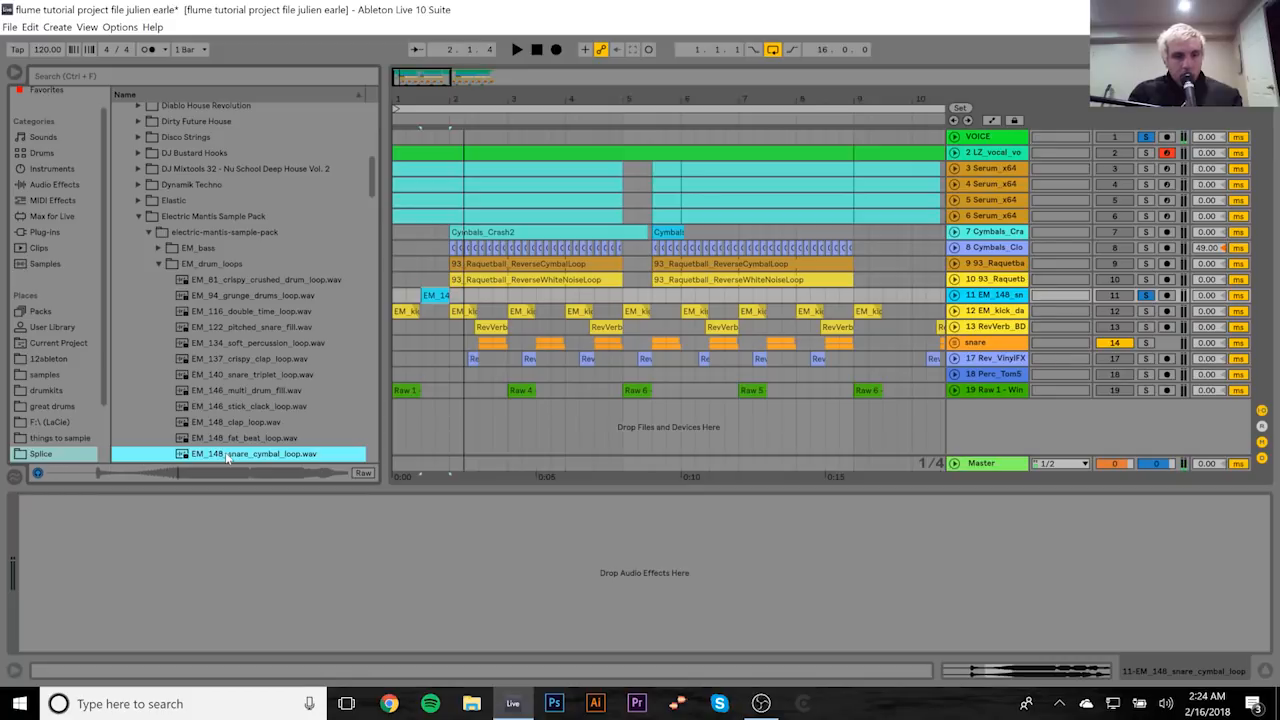
key("space")
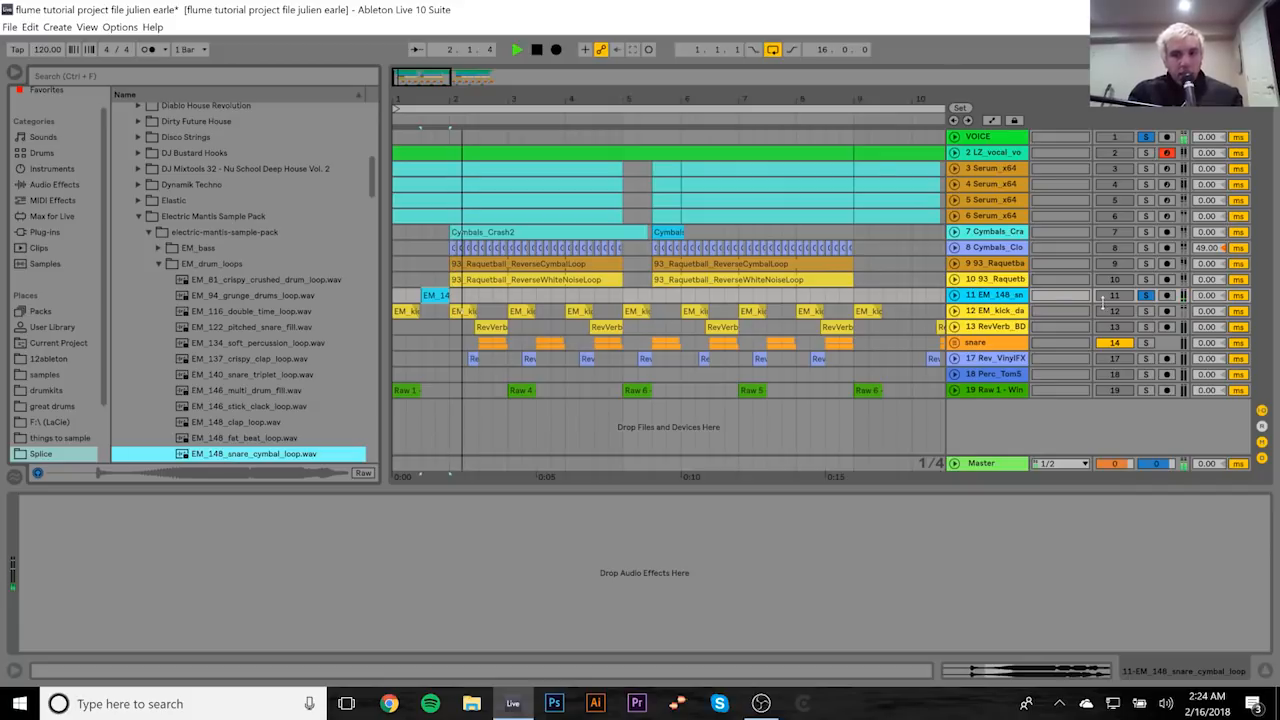
key("space")
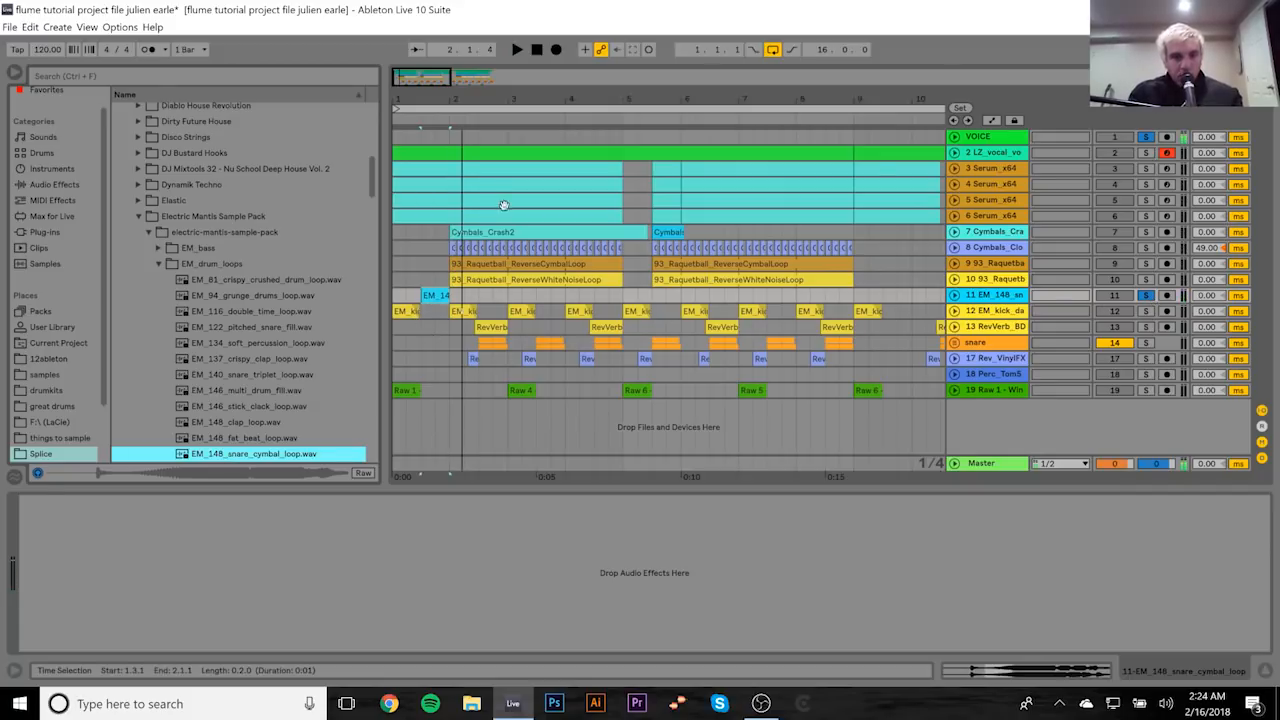
Step: Solo the EM_kick_damp track in place of the snare cymbal loop, and play from its first clip in bar 1
left_click(1146, 311)
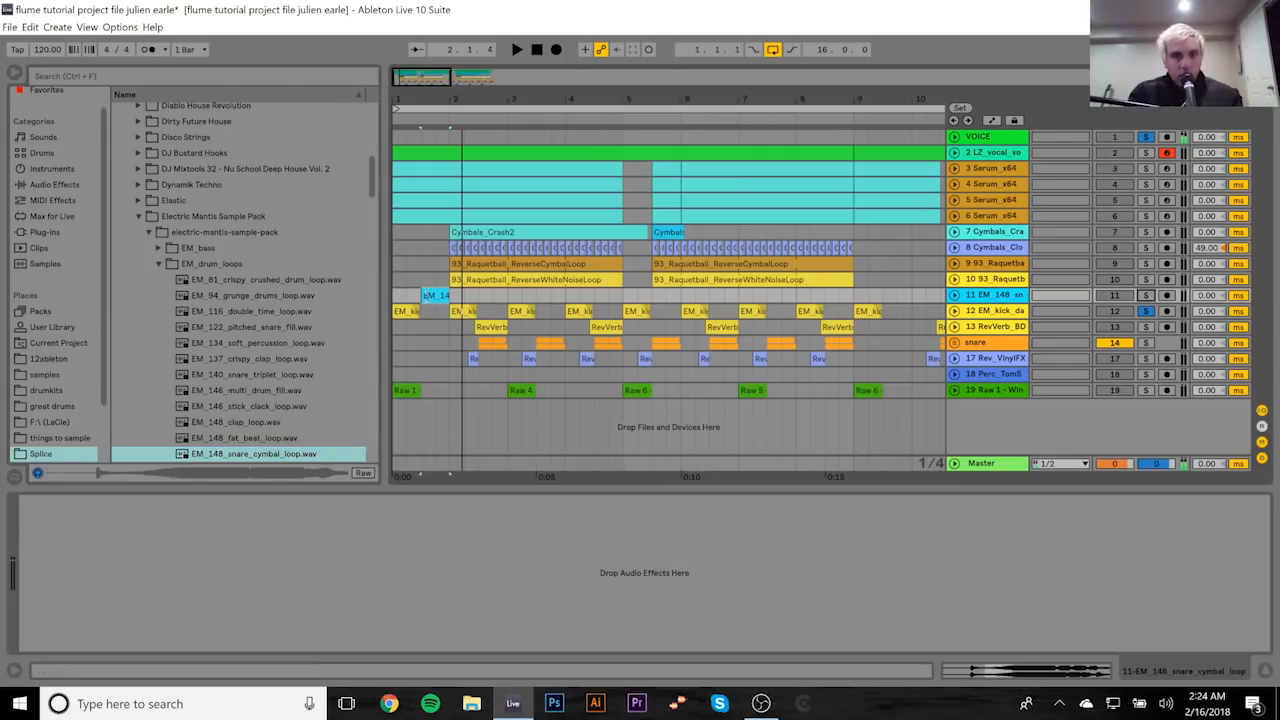
left_click(407, 311)
key("space")
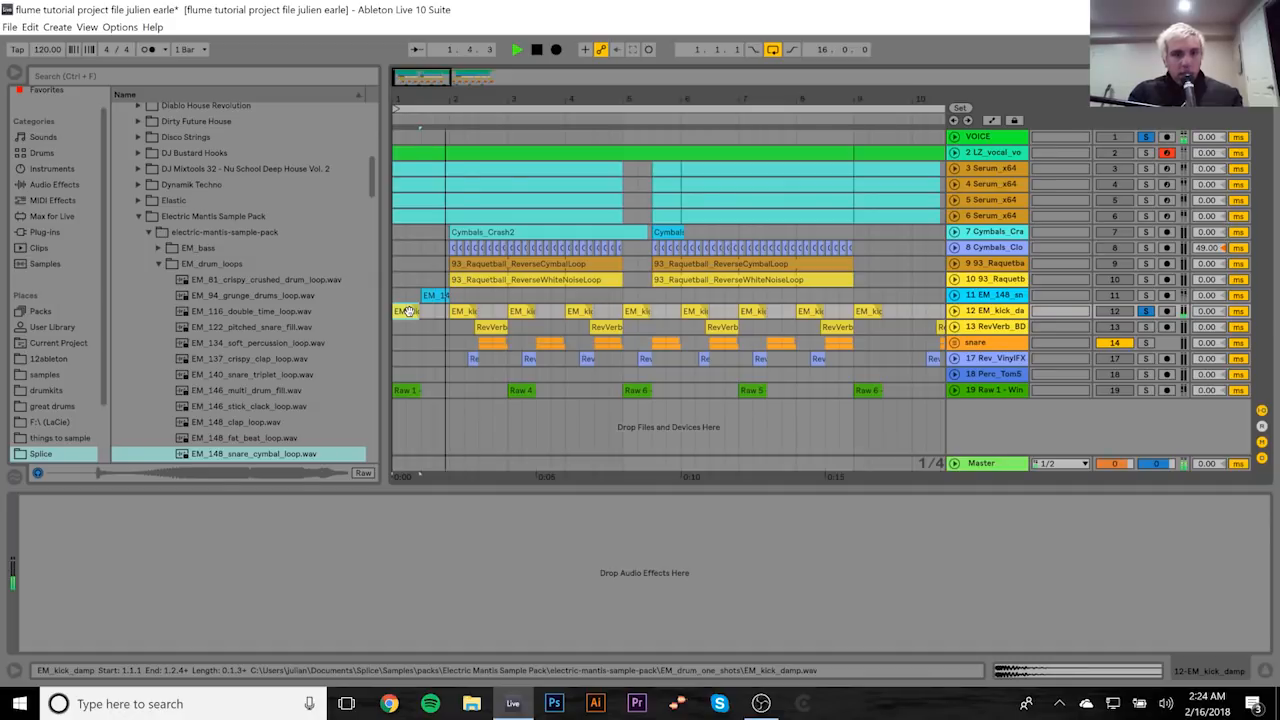
key("space")
Step: Locate the first kick clip's sample file in the browser
right_click(409, 311)
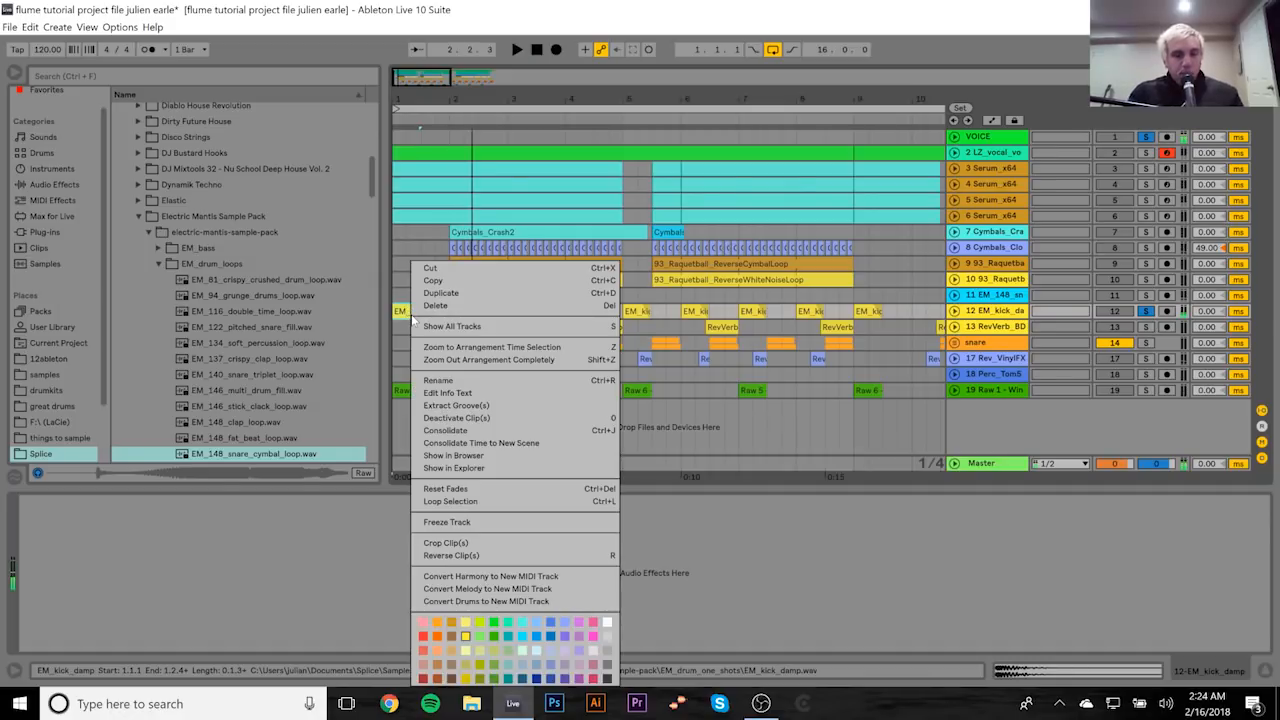
left_click(455, 456)
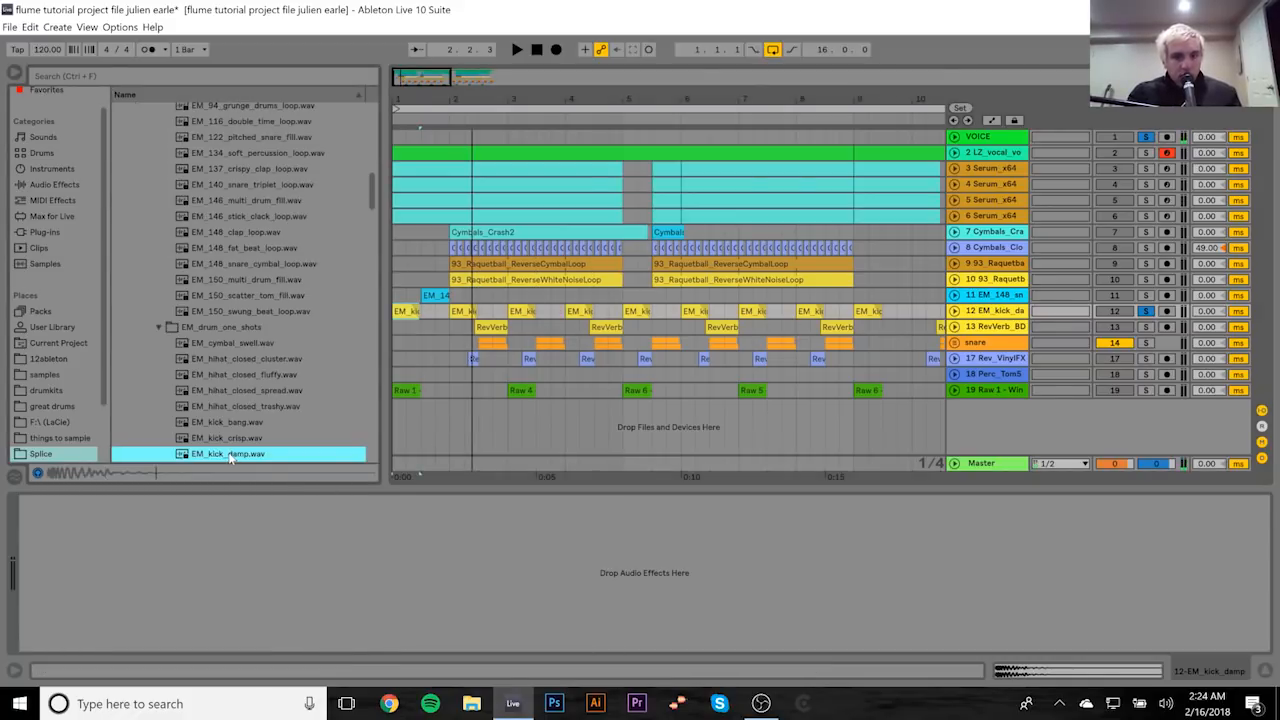
left_click(648, 412)
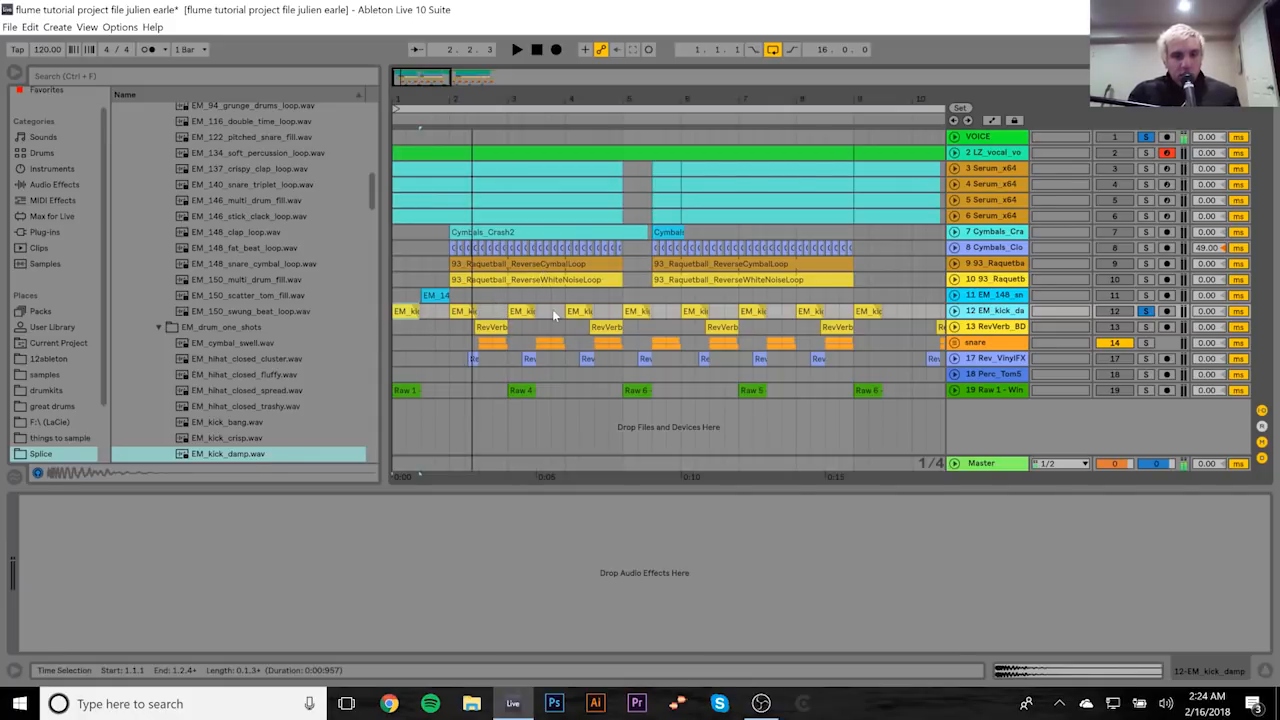
Step: Solo the RevVerb_BD909 track alongside the kick, and play both from the first reverse kick clip in bar 2
left_click(1146, 326)
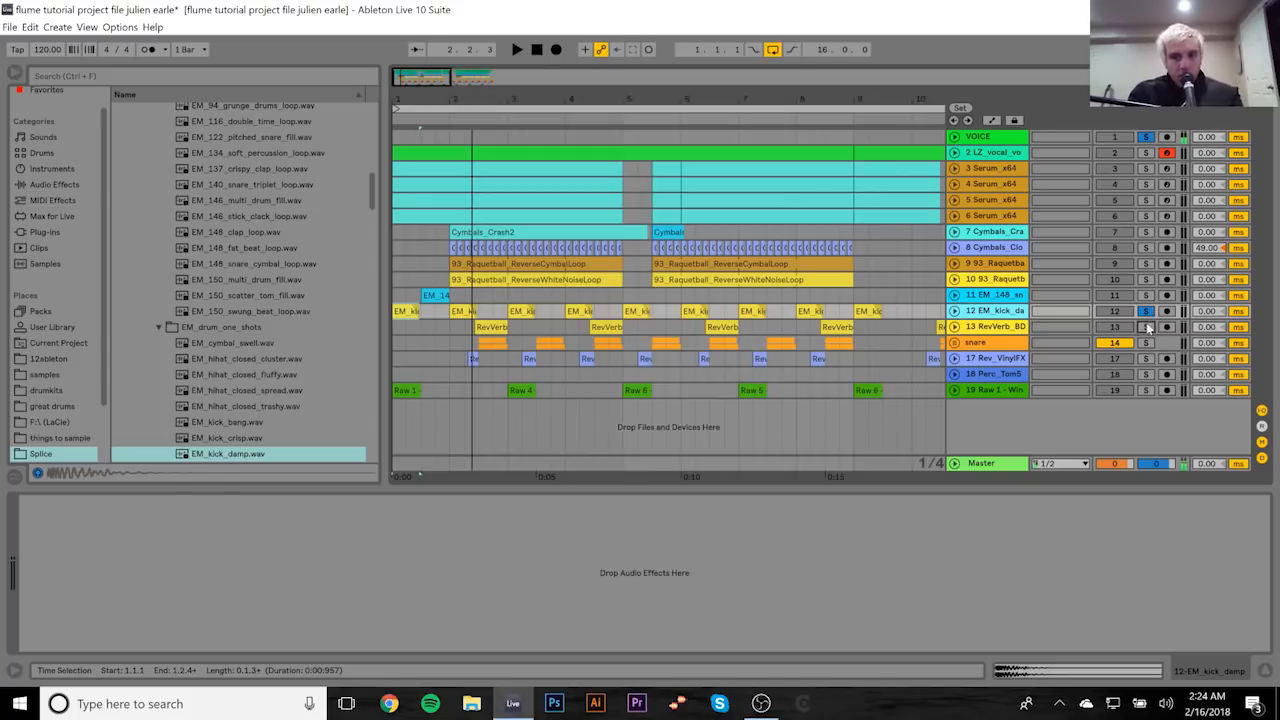
left_click(492, 328)
key("space")
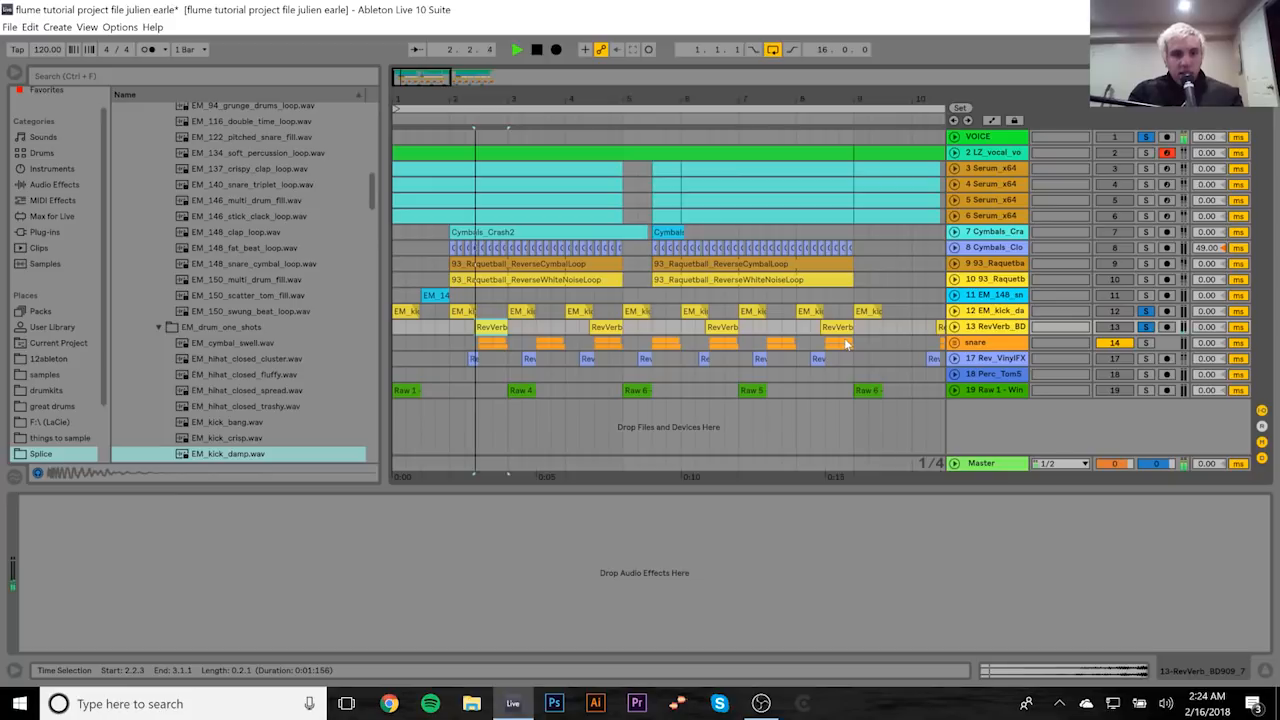
key("space")
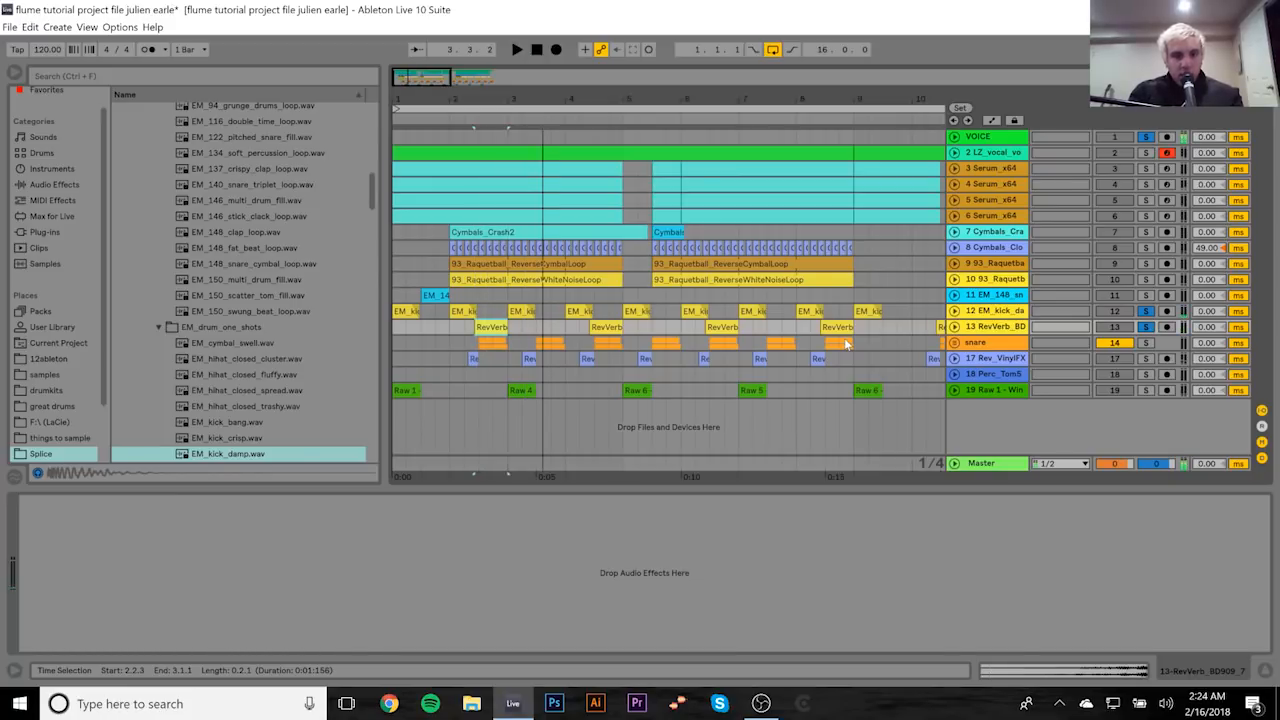
Step: Unfold the RevVerb_BD909 track to follow its reversed waveforms during playback up to bar 5, and fold it again
left_click(954, 327)
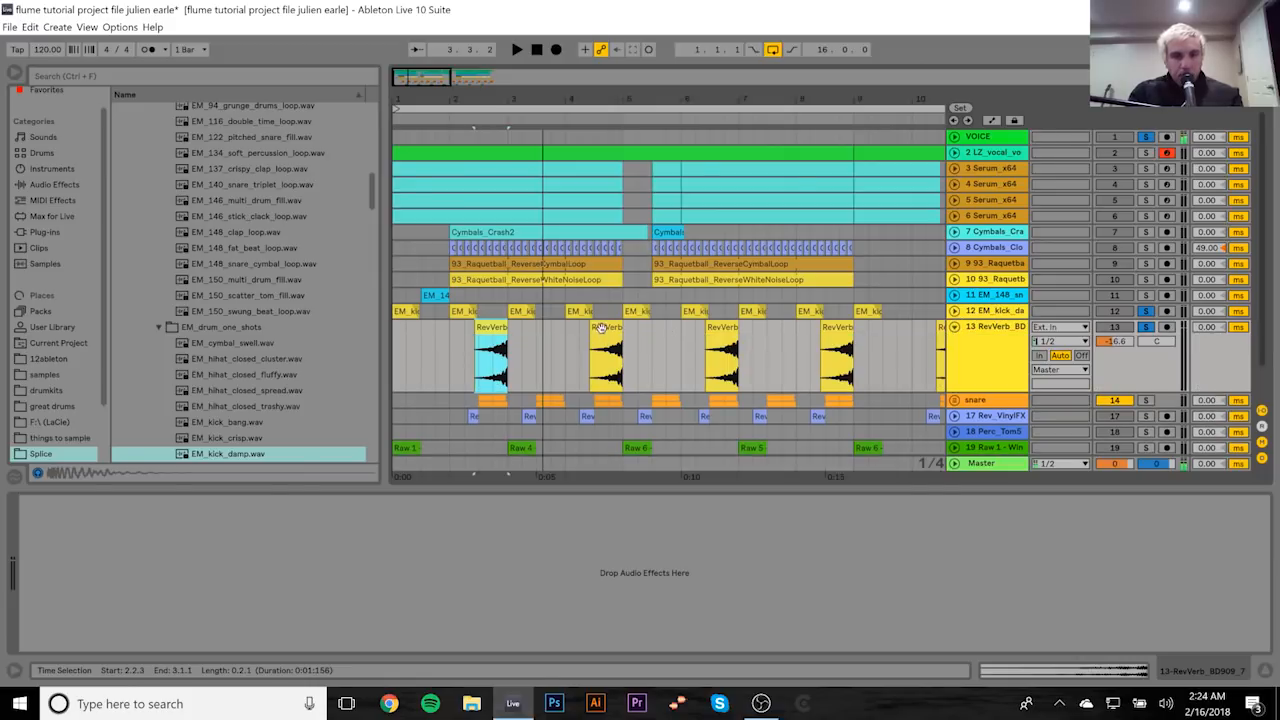
key("space")
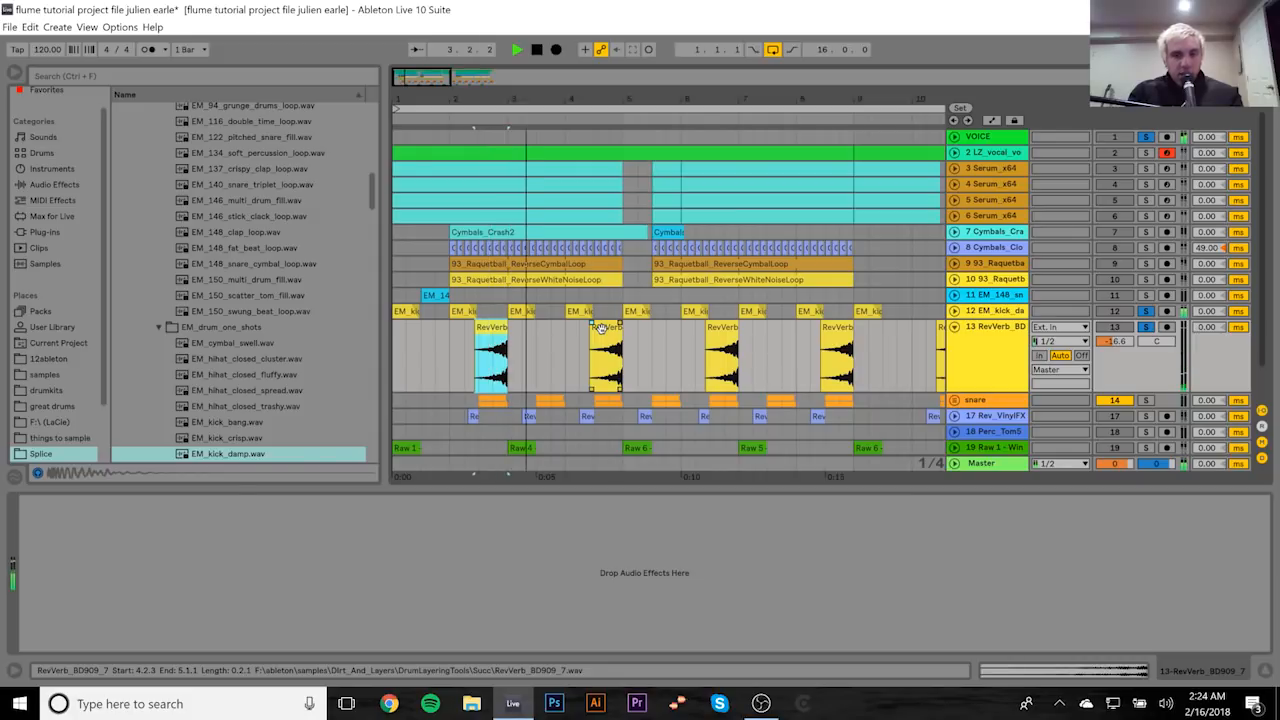
left_click(606, 330)
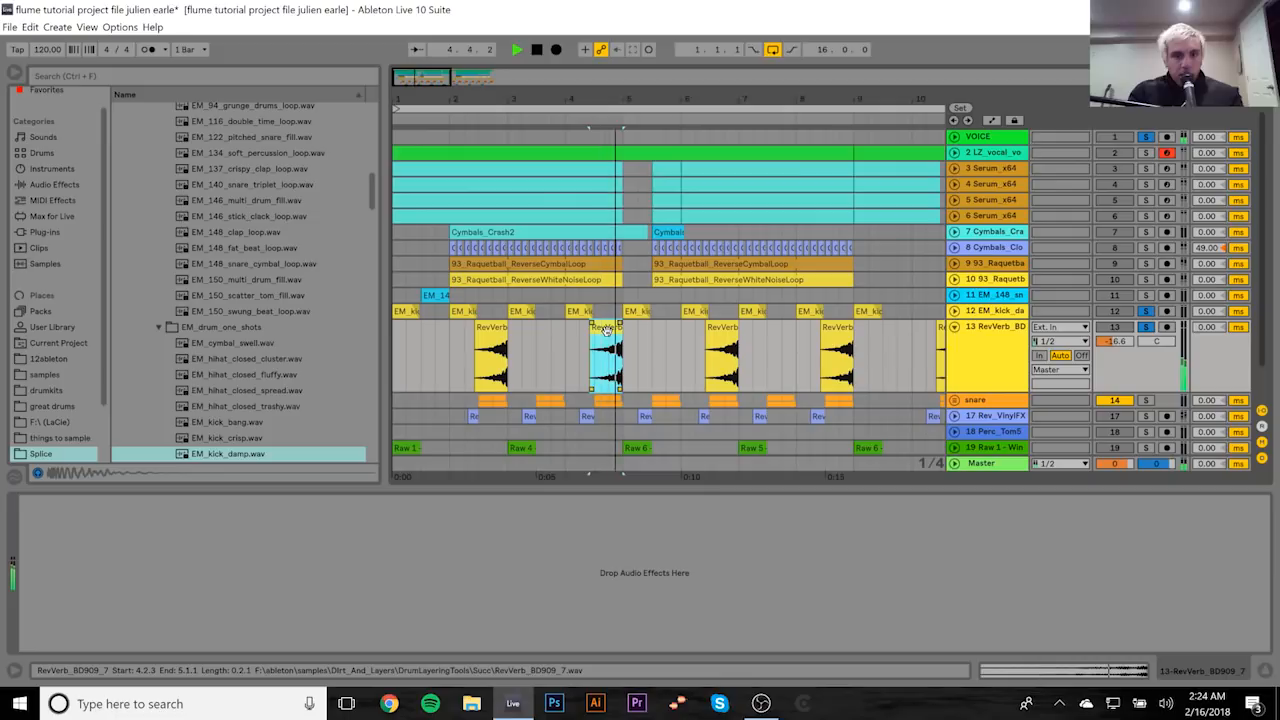
key("space")
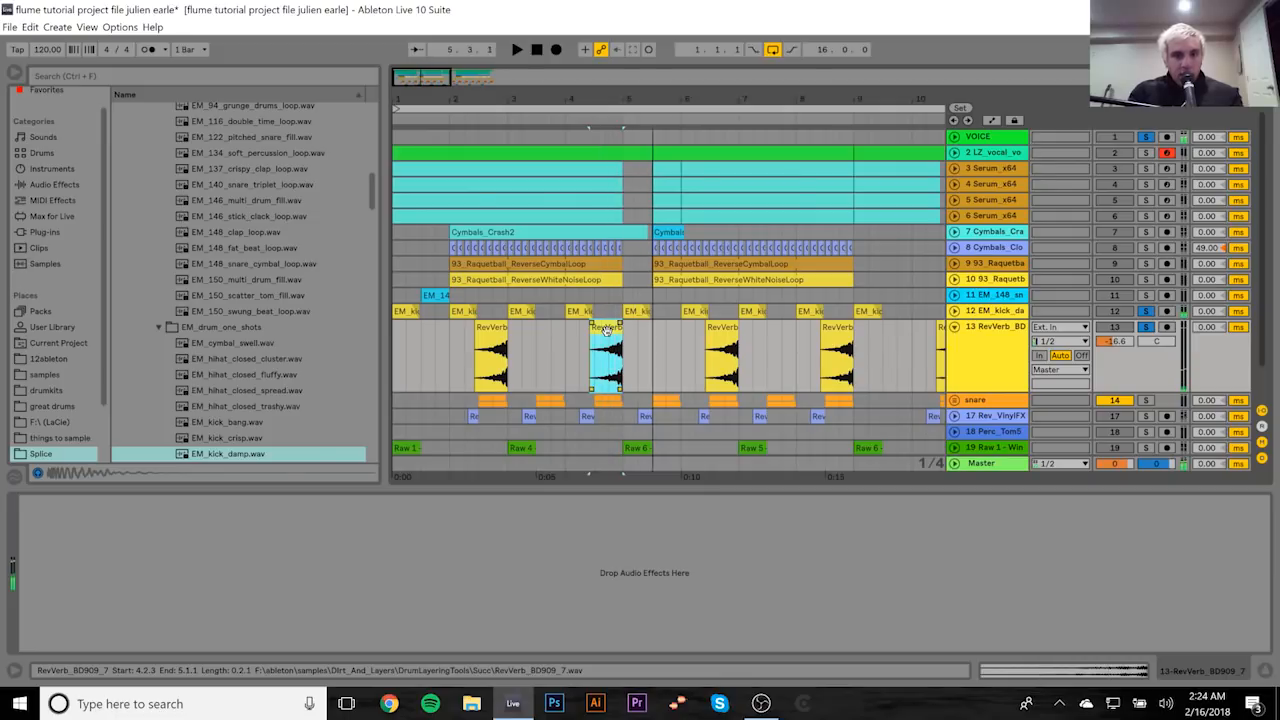
left_click(955, 328)
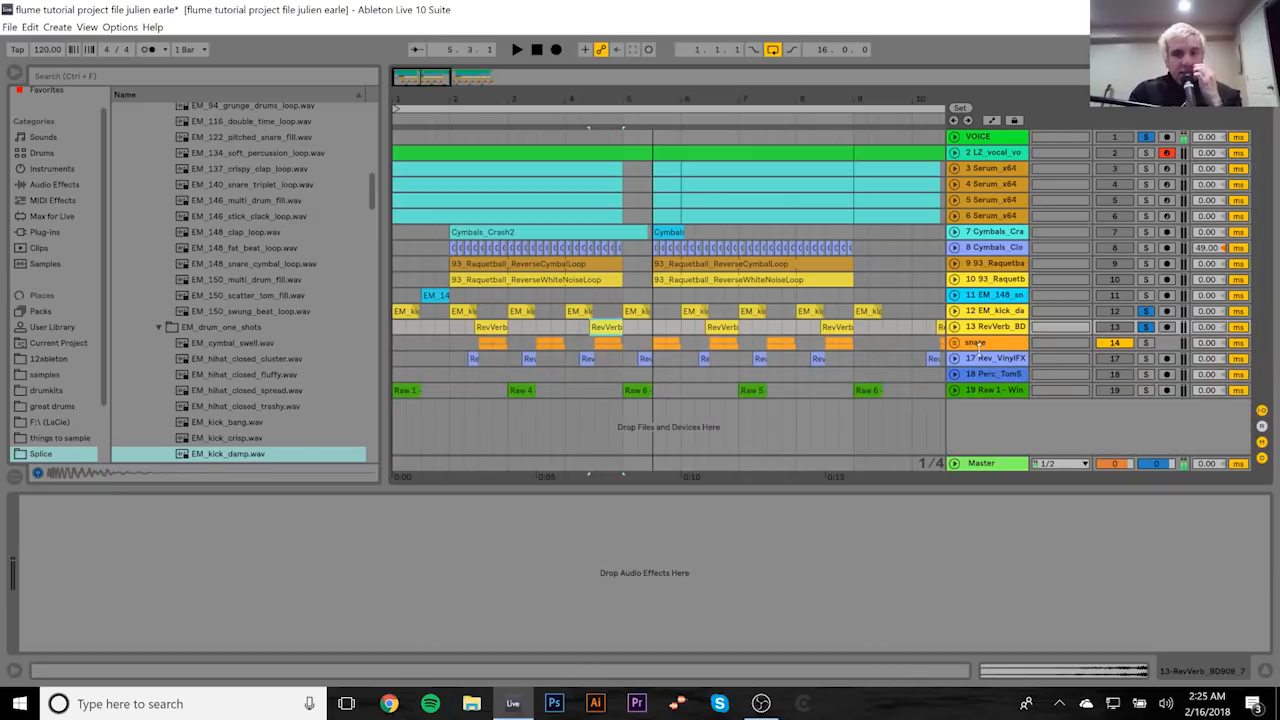
Step: Solo the snare group in place of the kick and RevVerb_BD909 tracks, and briefly unfold the group to view its layers
left_click(1148, 330)
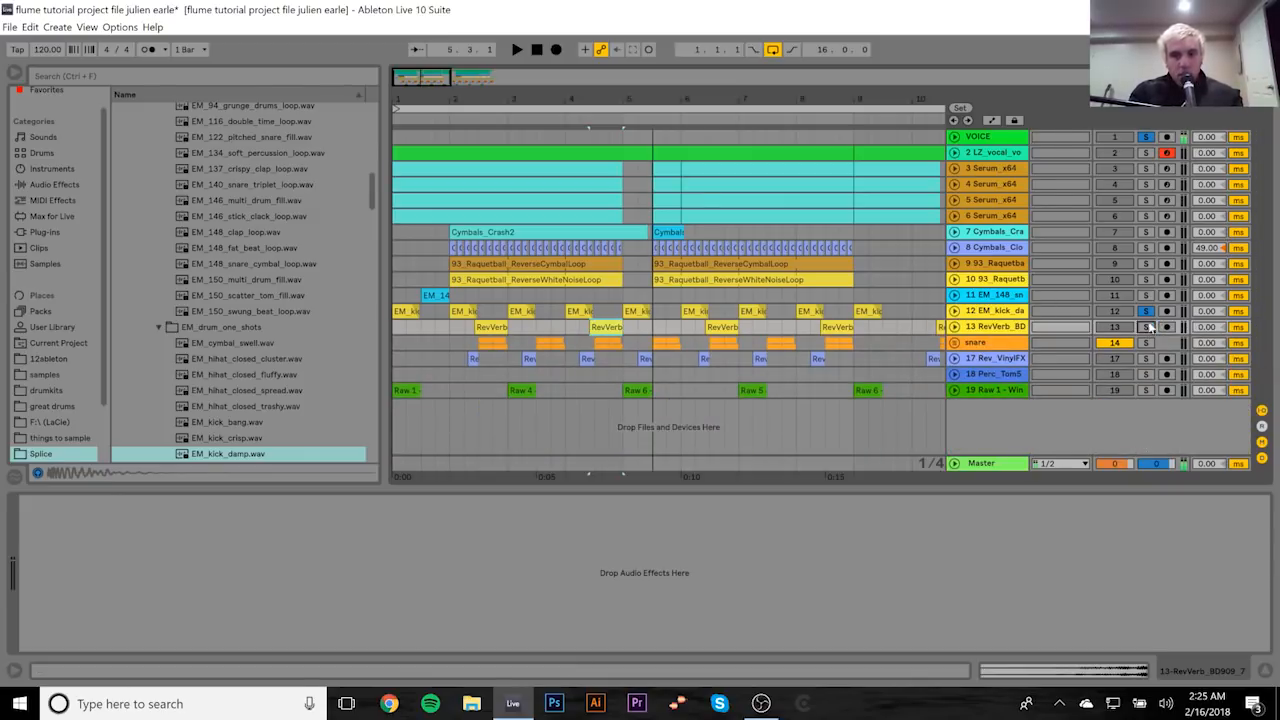
left_click(1148, 314)
left_click(988, 345)
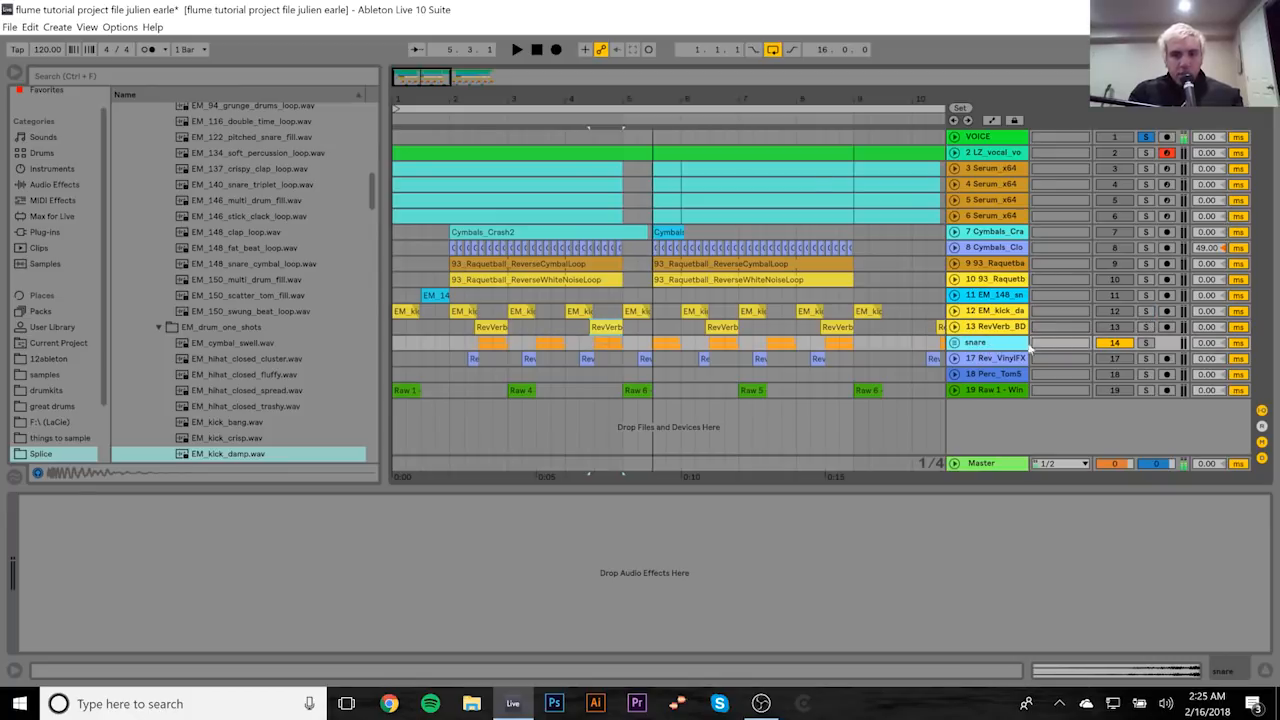
left_click(1146, 343)
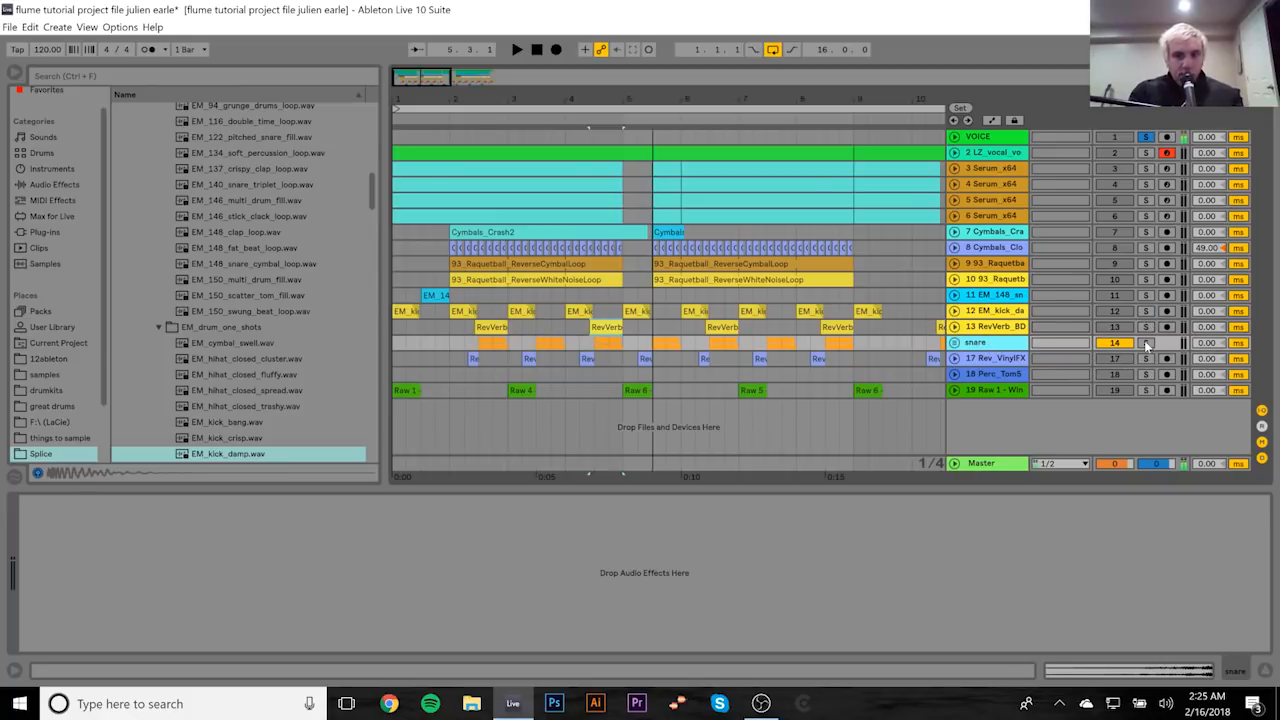
left_click(956, 344)
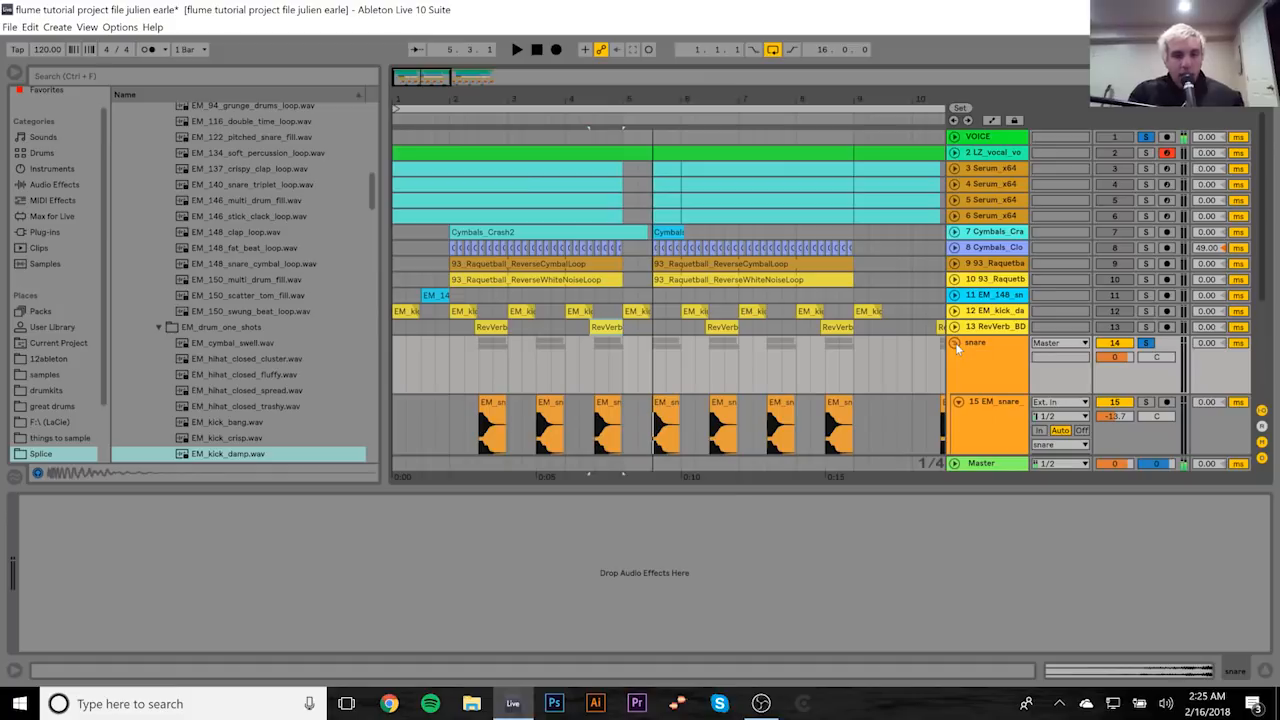
left_click(956, 344)
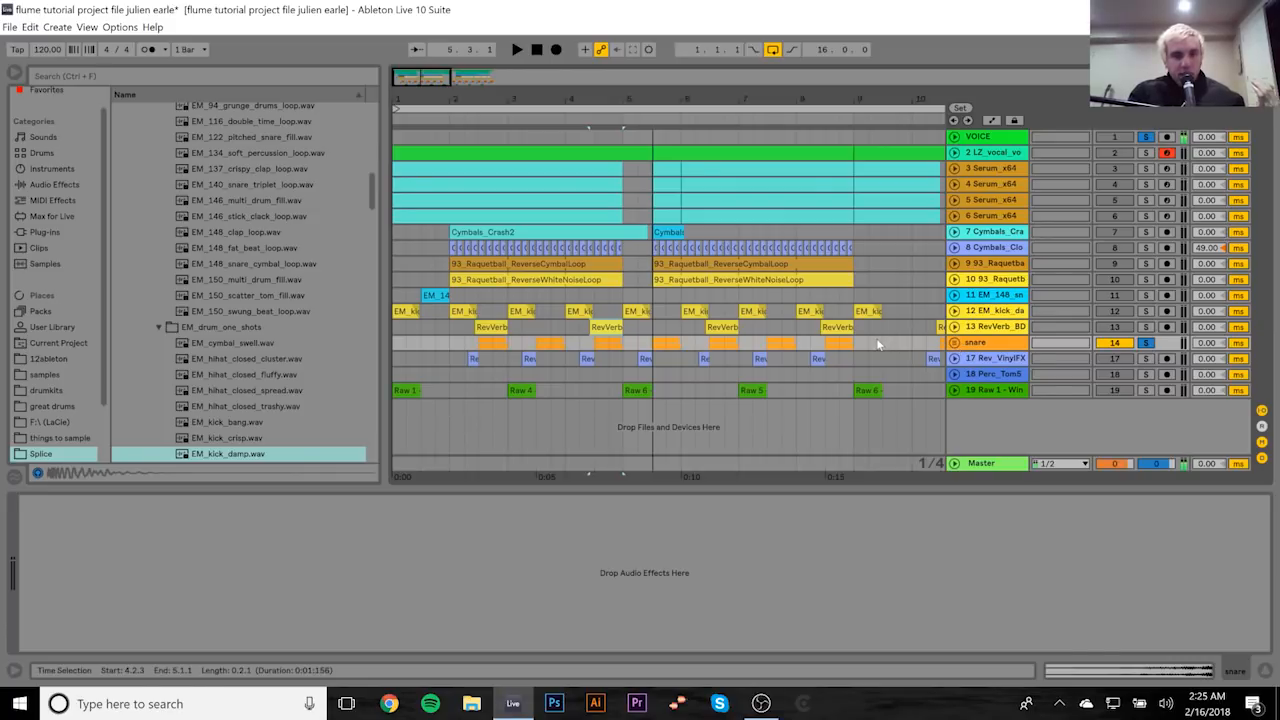
Step: Play the unfolded snare group from 4.3.1, and solo its EM_snare track without the clap layer
left_click(593, 348)
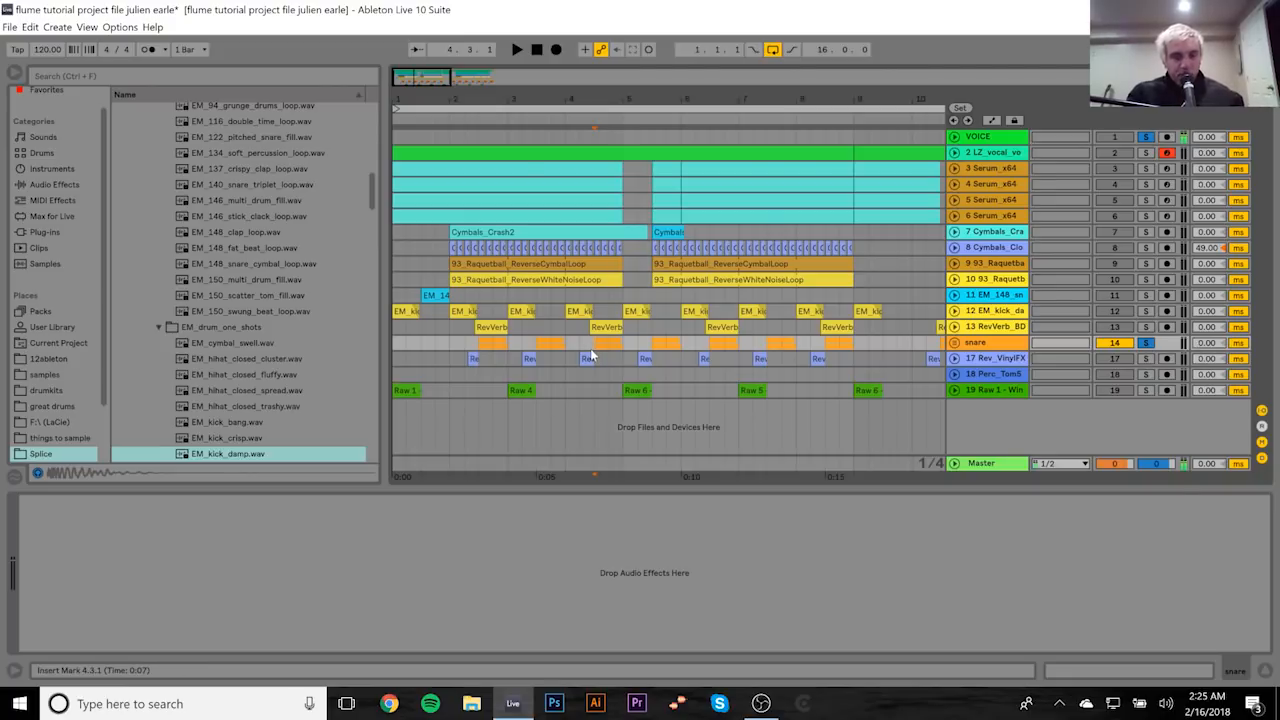
double_click(990, 346)
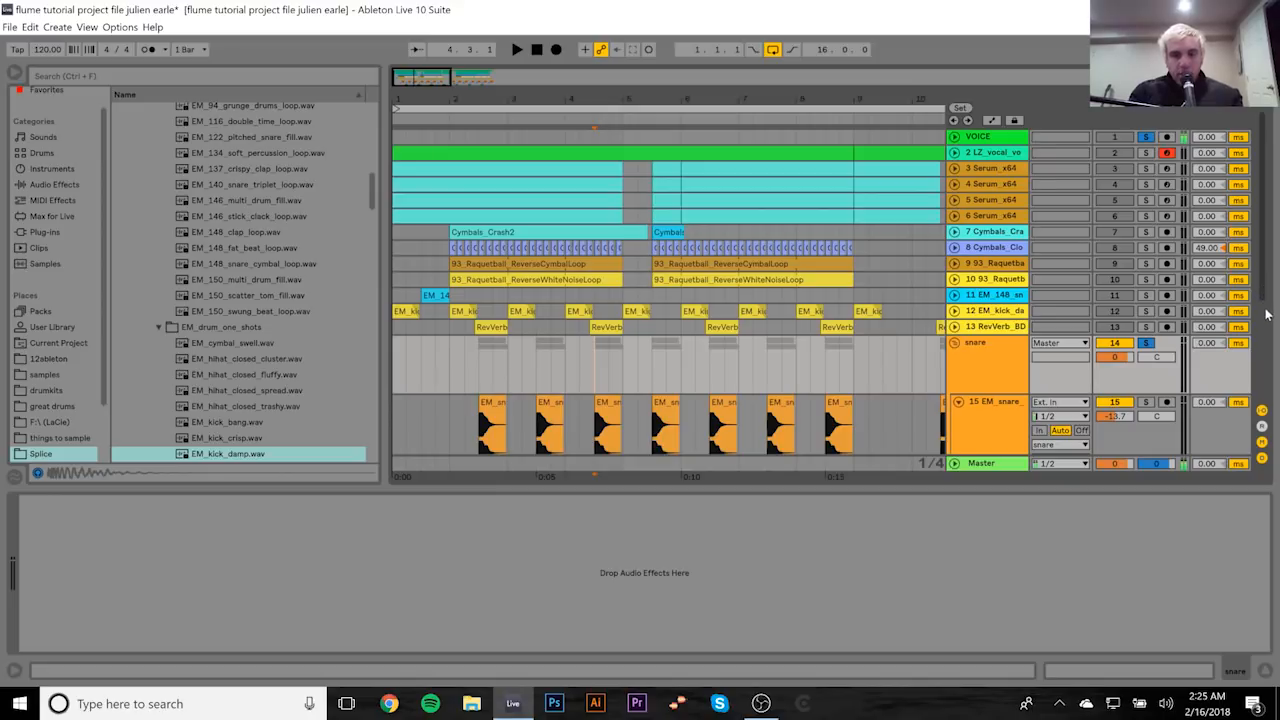
scroll(1260, 287, "down", 3)
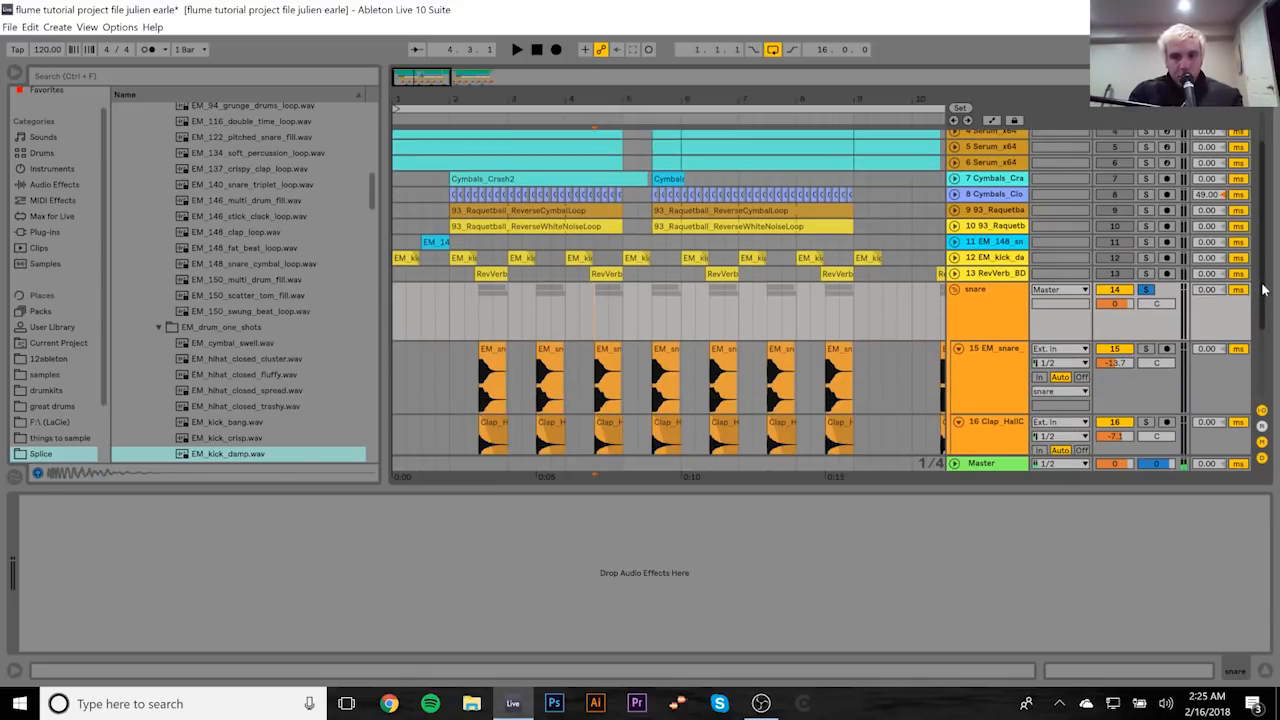
key("space")
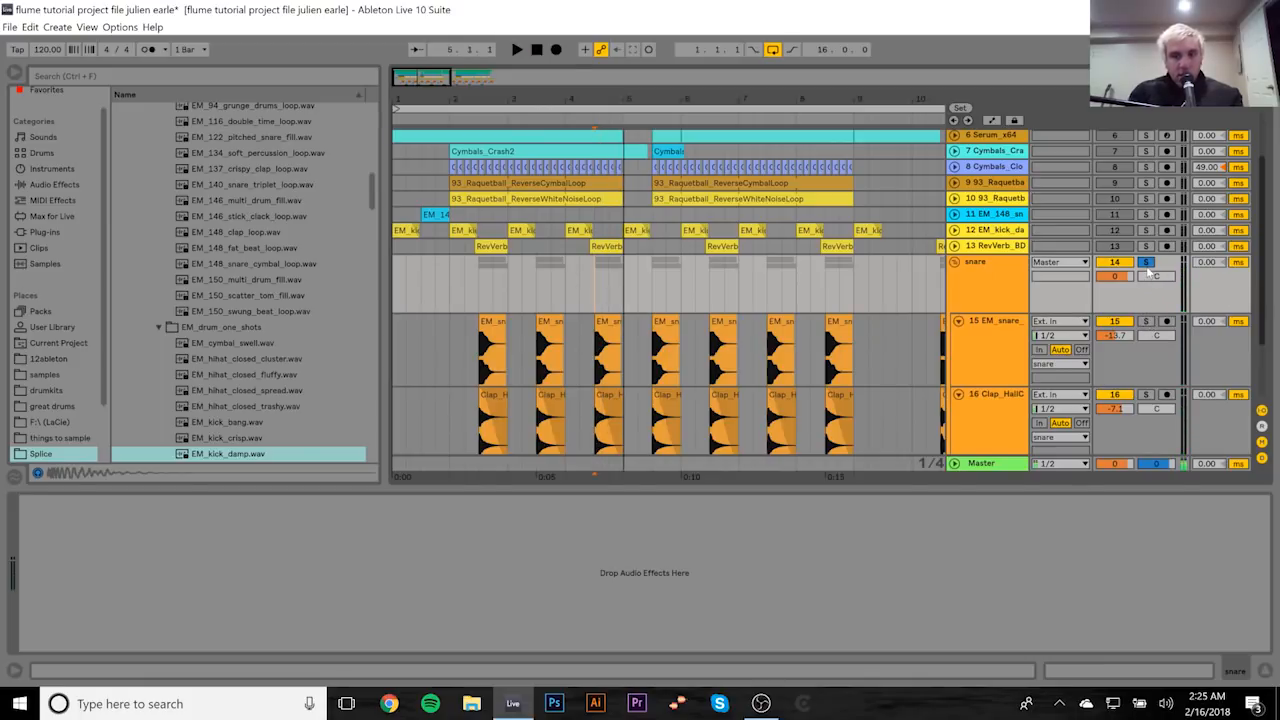
left_click(1147, 265)
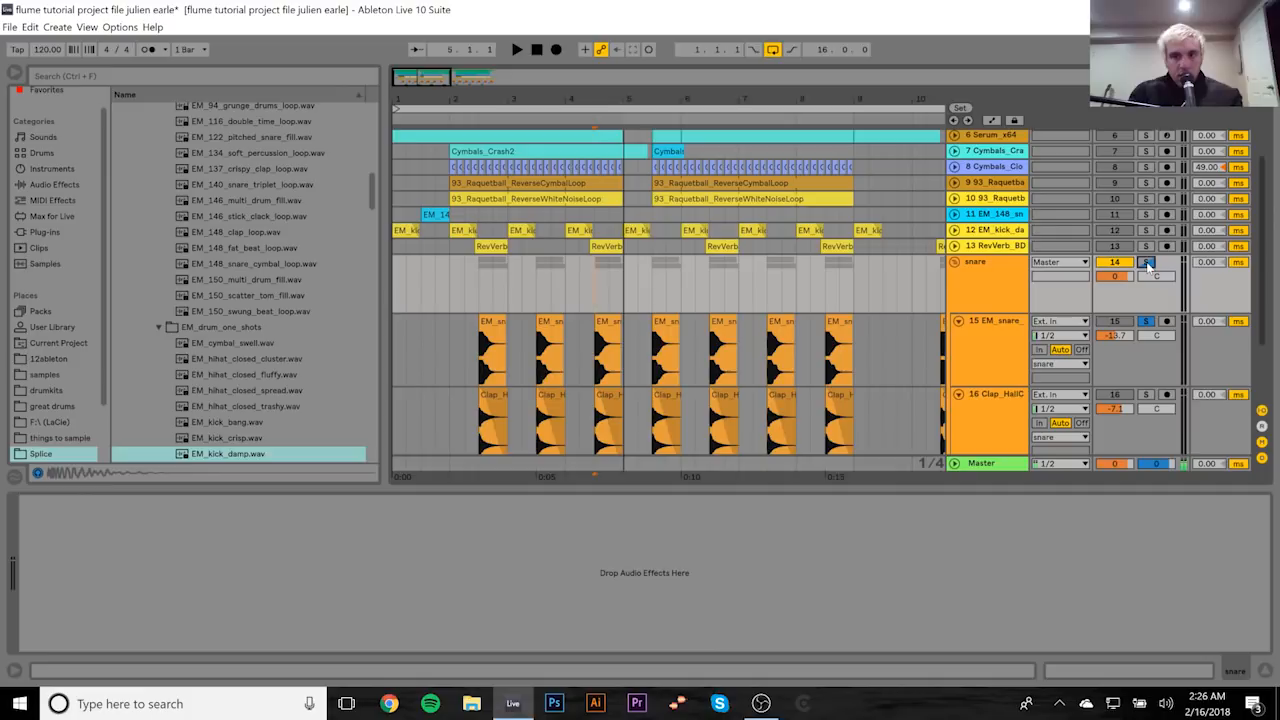
Step: Play the soloed EM_snare track on its own, and show its EQ Eight devices
key("space")
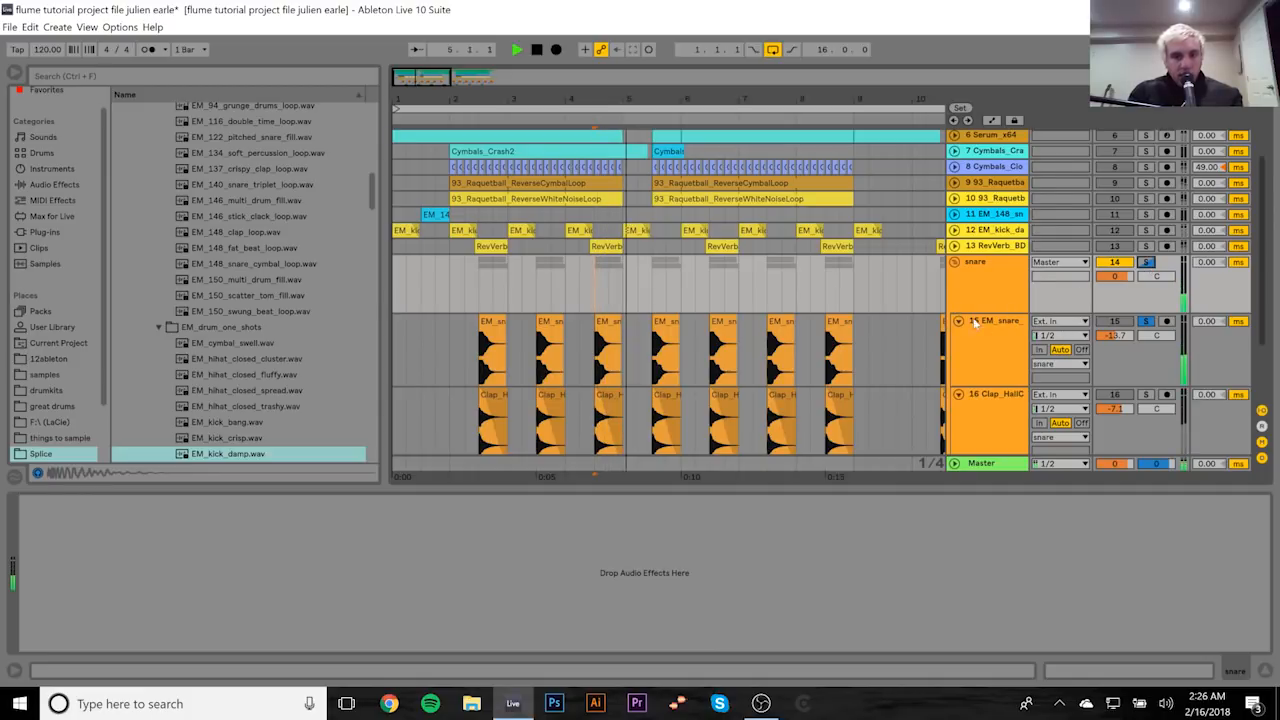
left_click(1050, 382)
key("space")
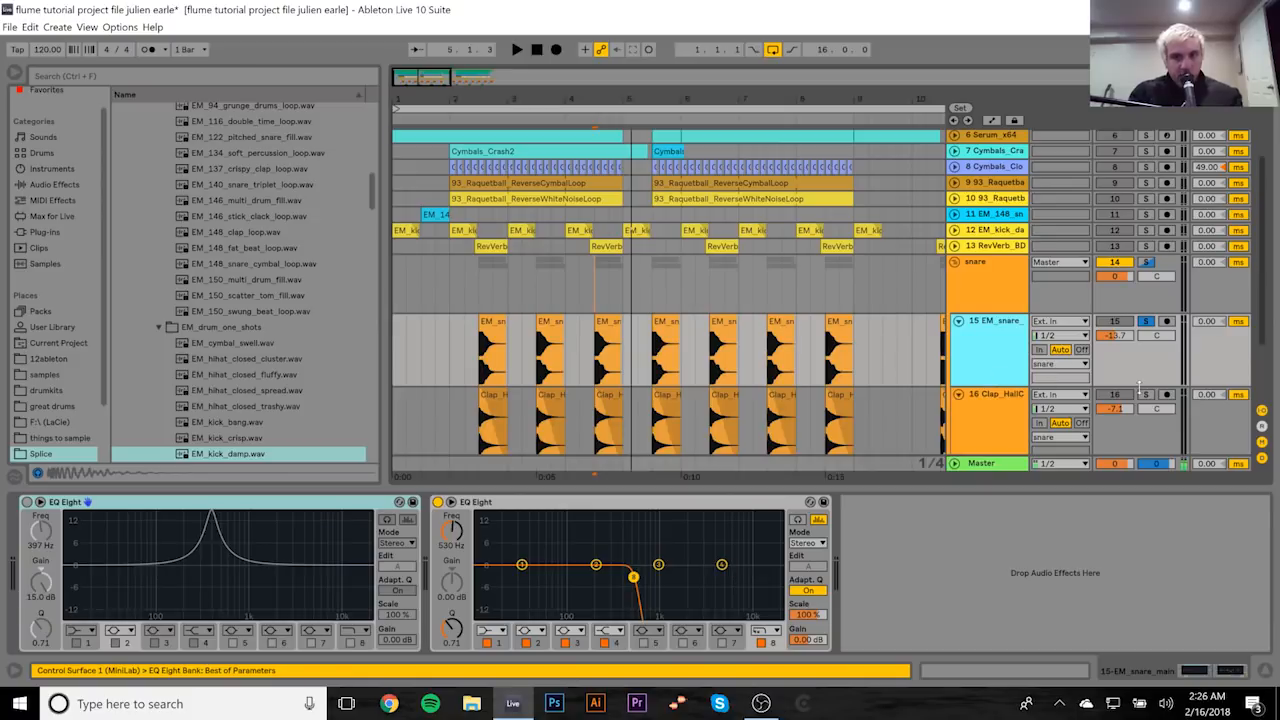
Step: Solo the Clap_HallClap2 track in place of EM_snare, play it alone, and check its device chain
left_click(1146, 394)
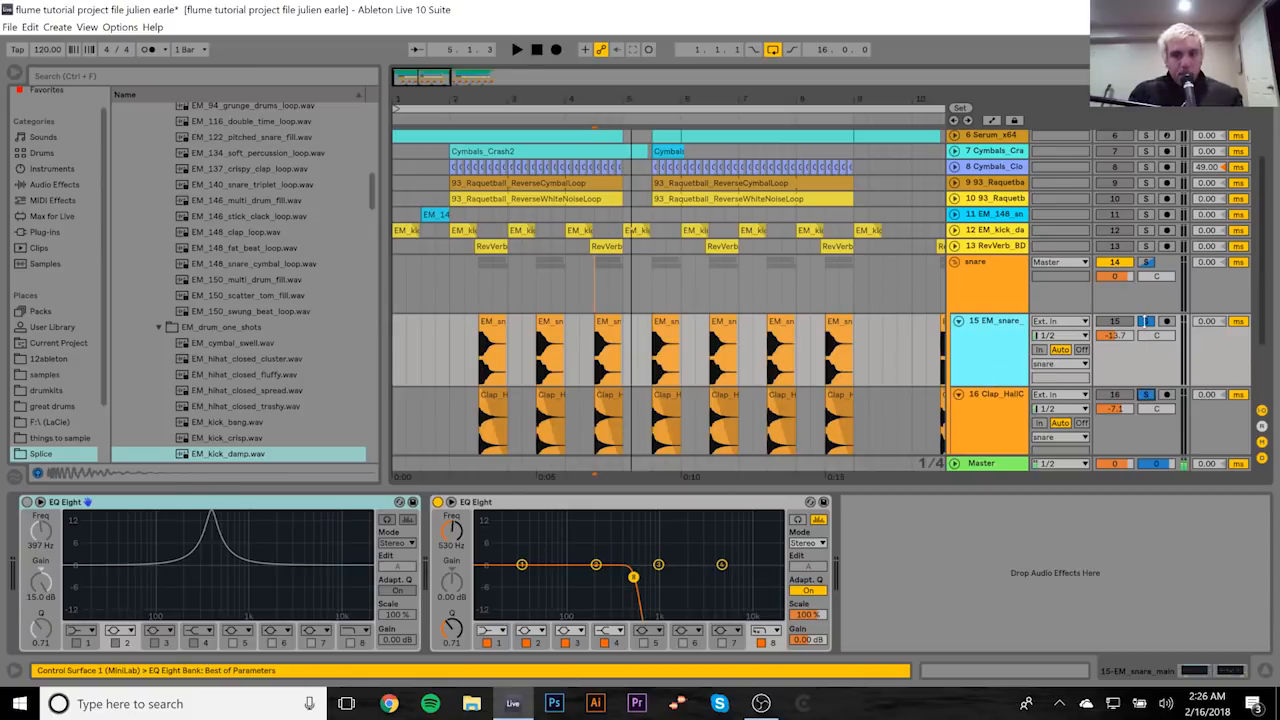
left_click(1145, 322)
key("space")
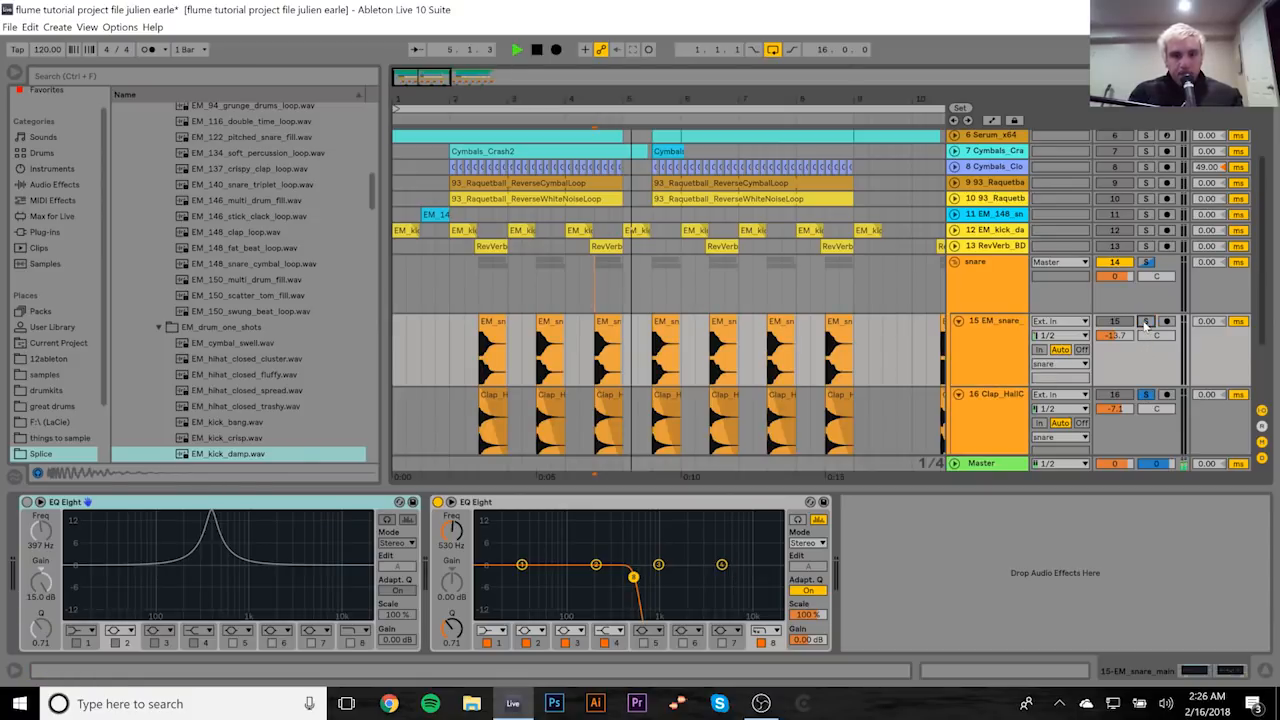
key("space")
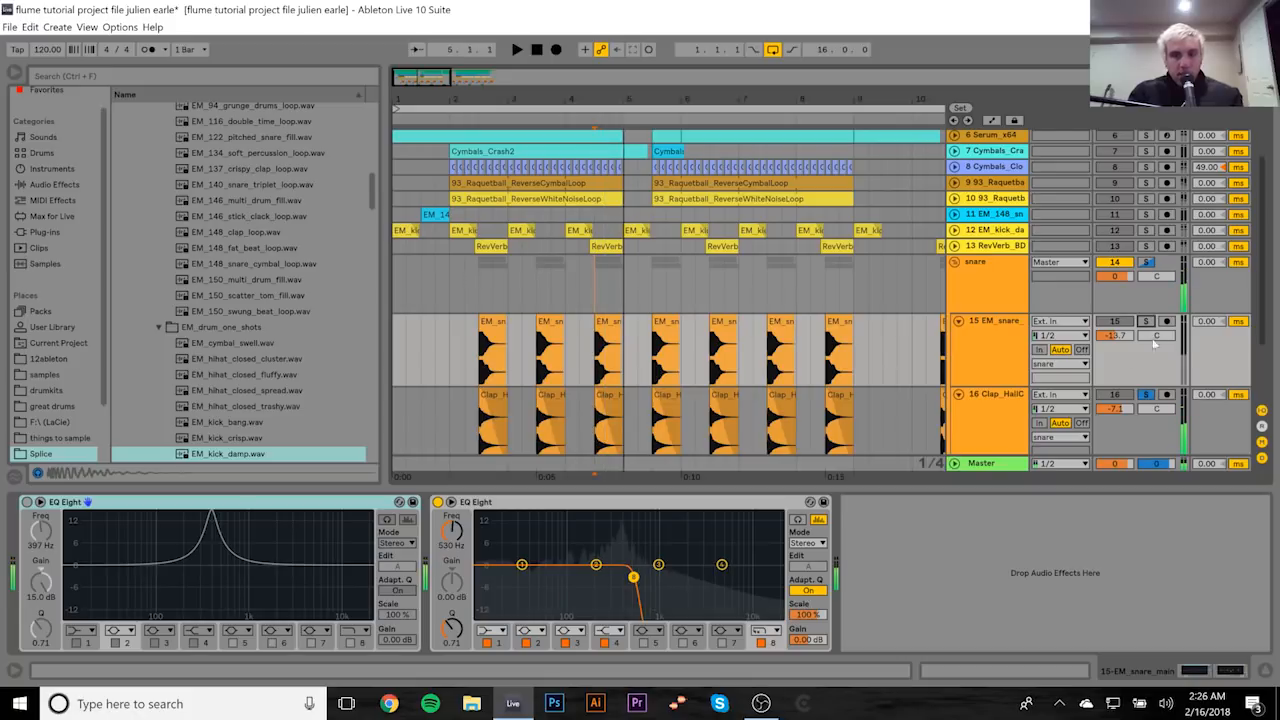
left_click(986, 402)
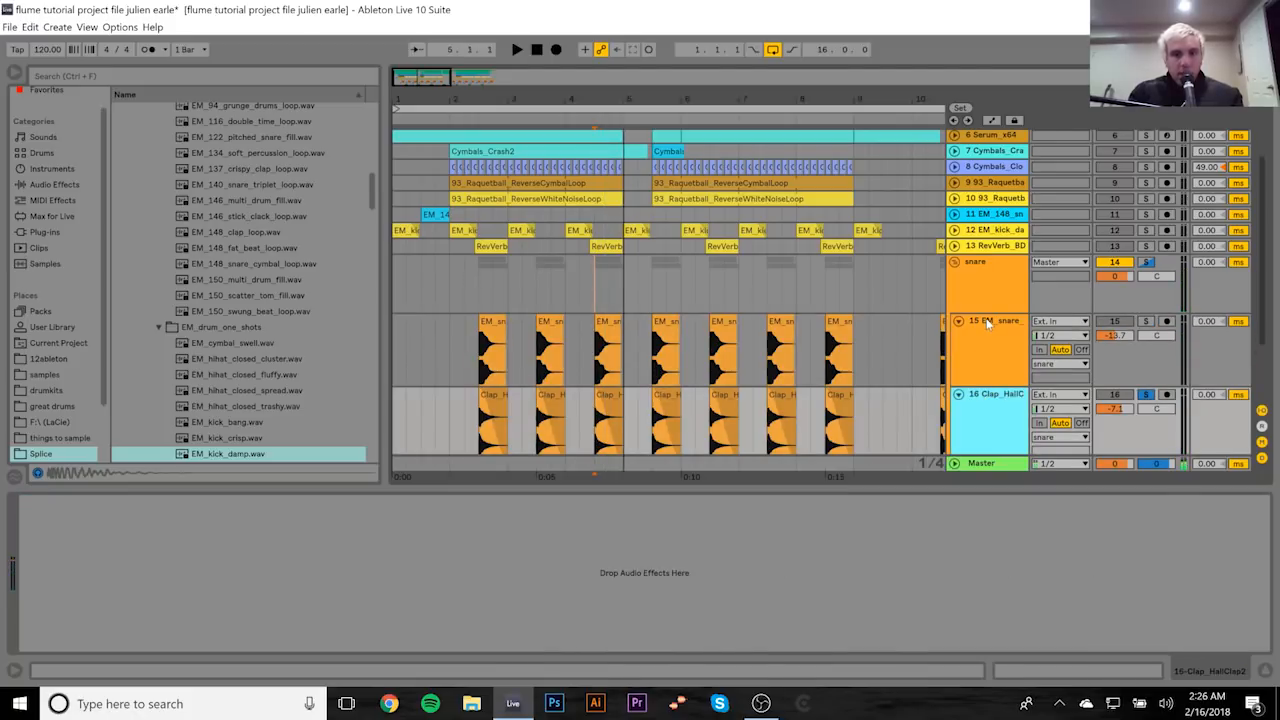
Step: Bypass the low-pass EQ Eight on EM_snare, solo that track in place of the clap, and play it unfiltered
left_click(986, 322)
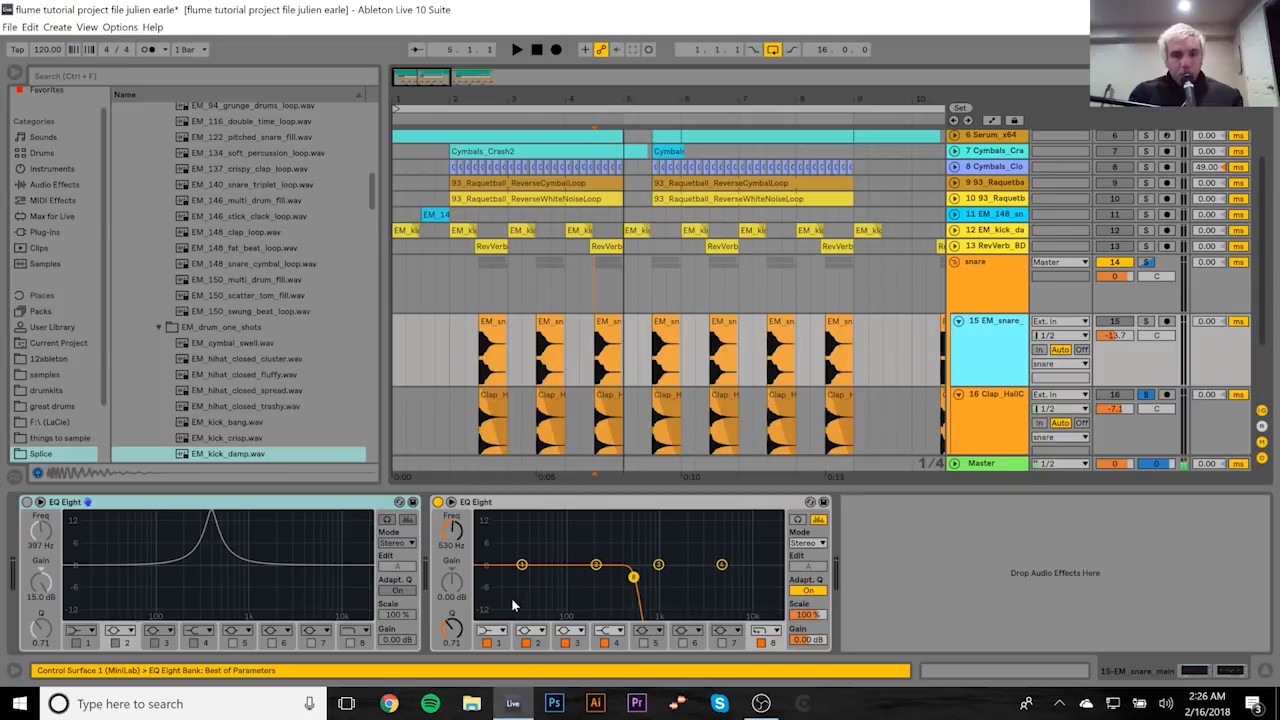
left_click(438, 503)
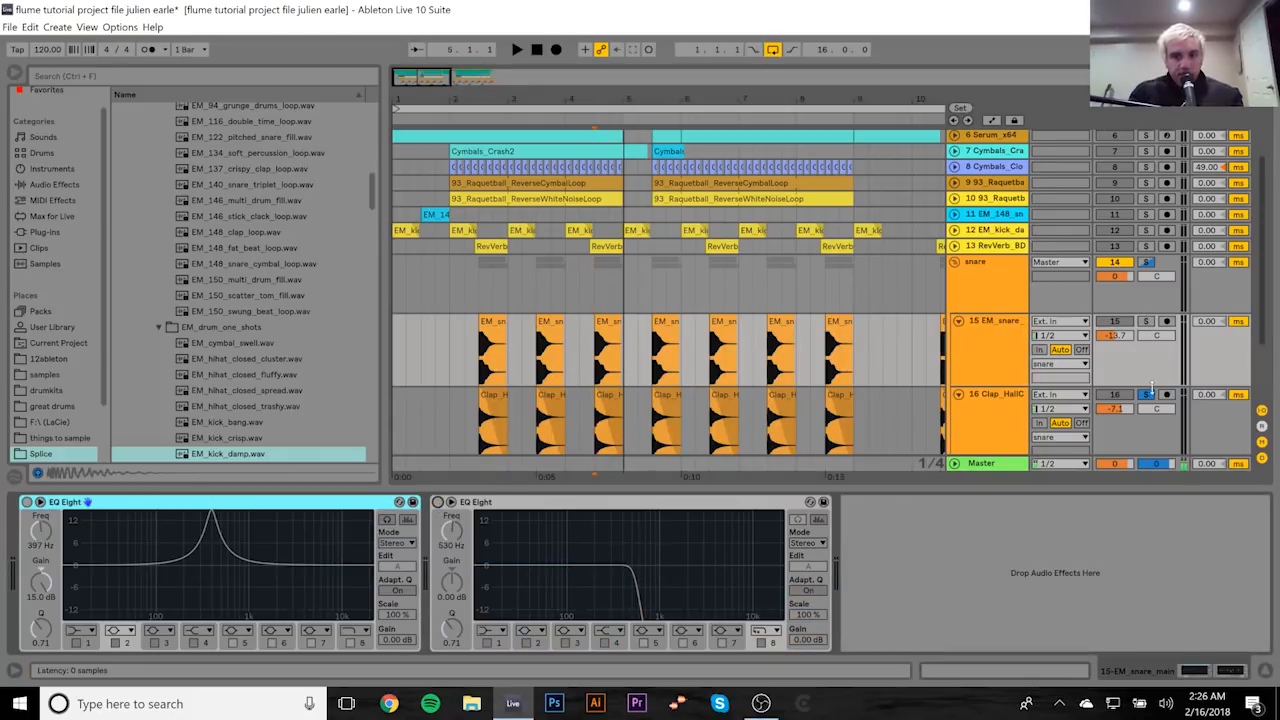
left_click(1146, 322)
left_click(1147, 396)
key("space")
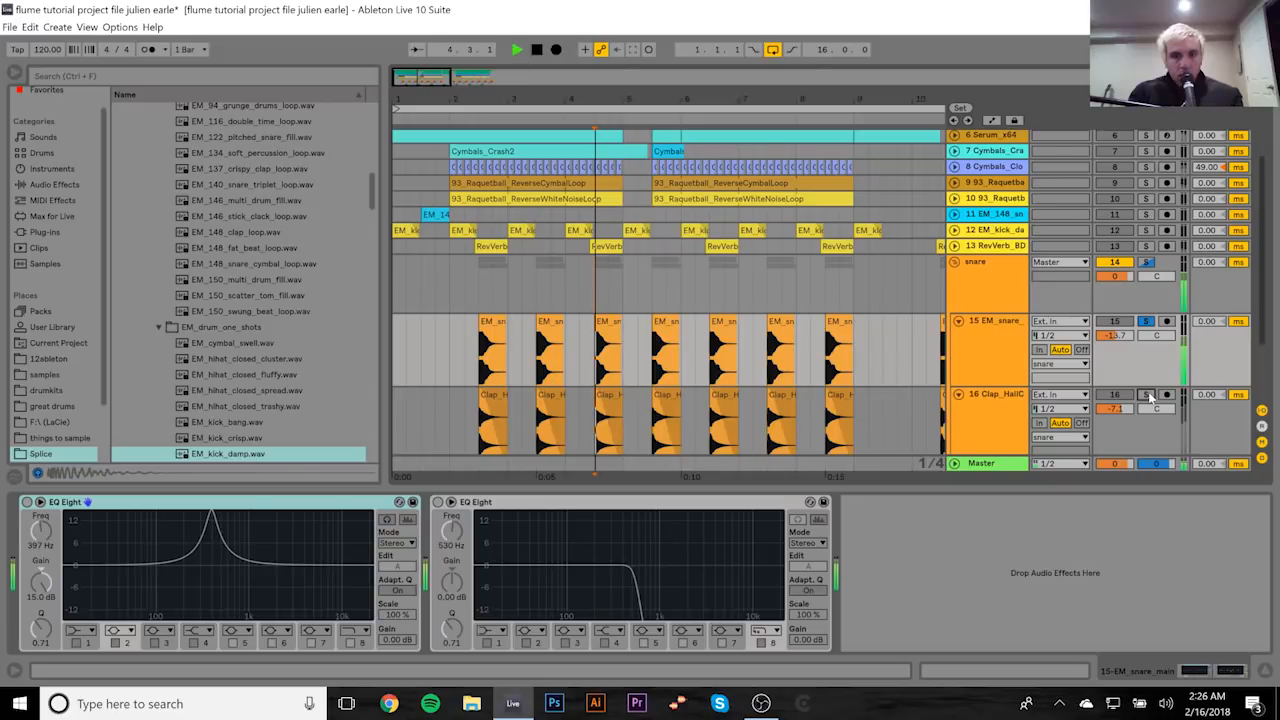
Step: Re-enable the low-pass EQ Eight on EM_snare, and play the filtered snare from 4.3.1 to compare
left_click(438, 502)
key("space")
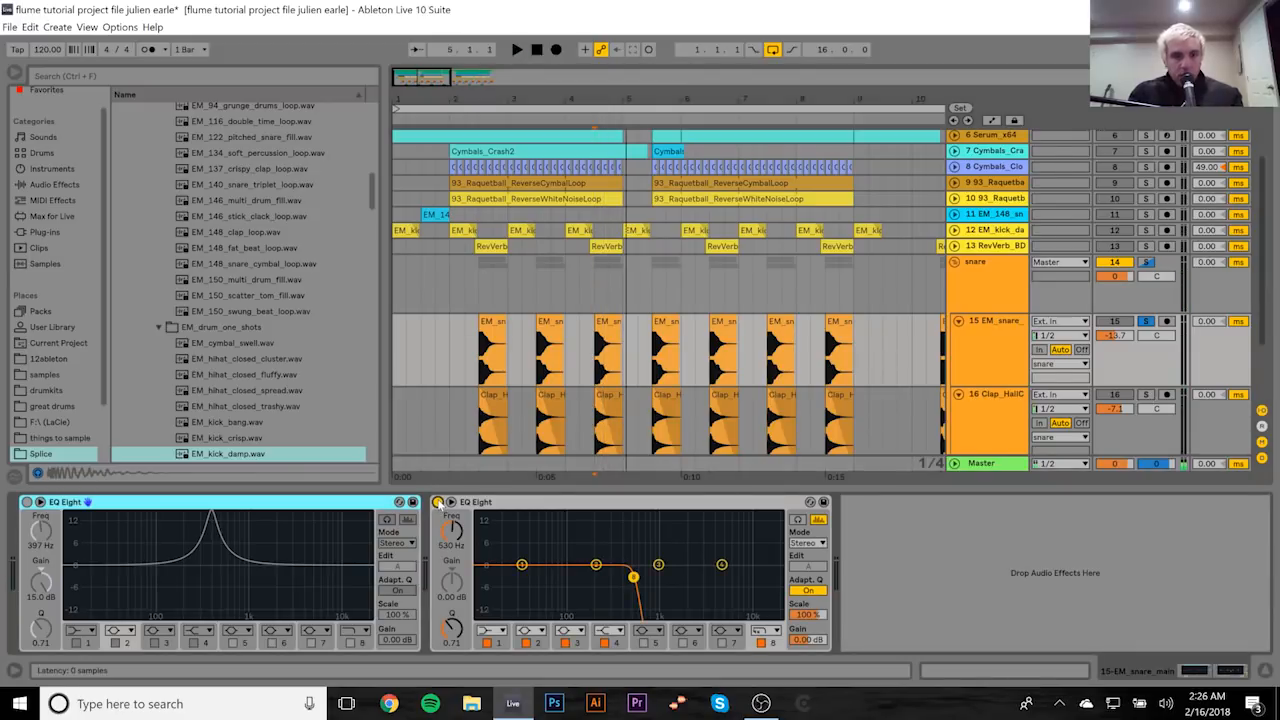
key("space")
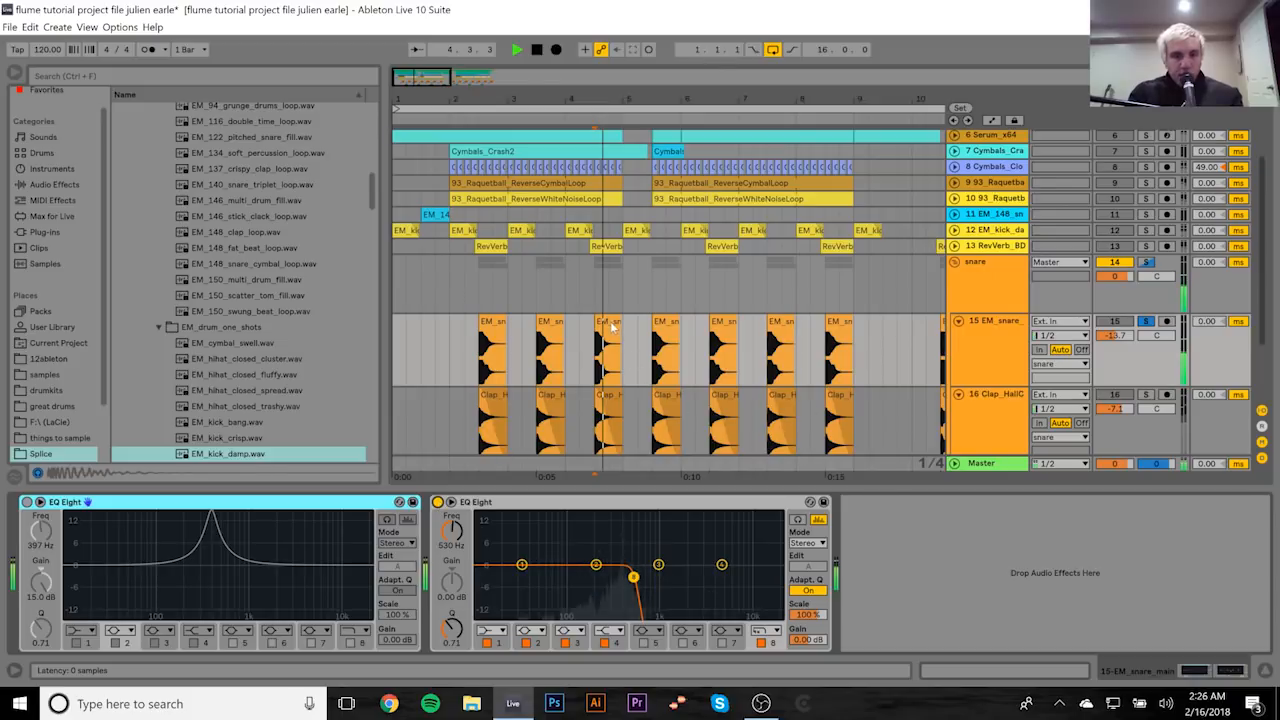
key("space")
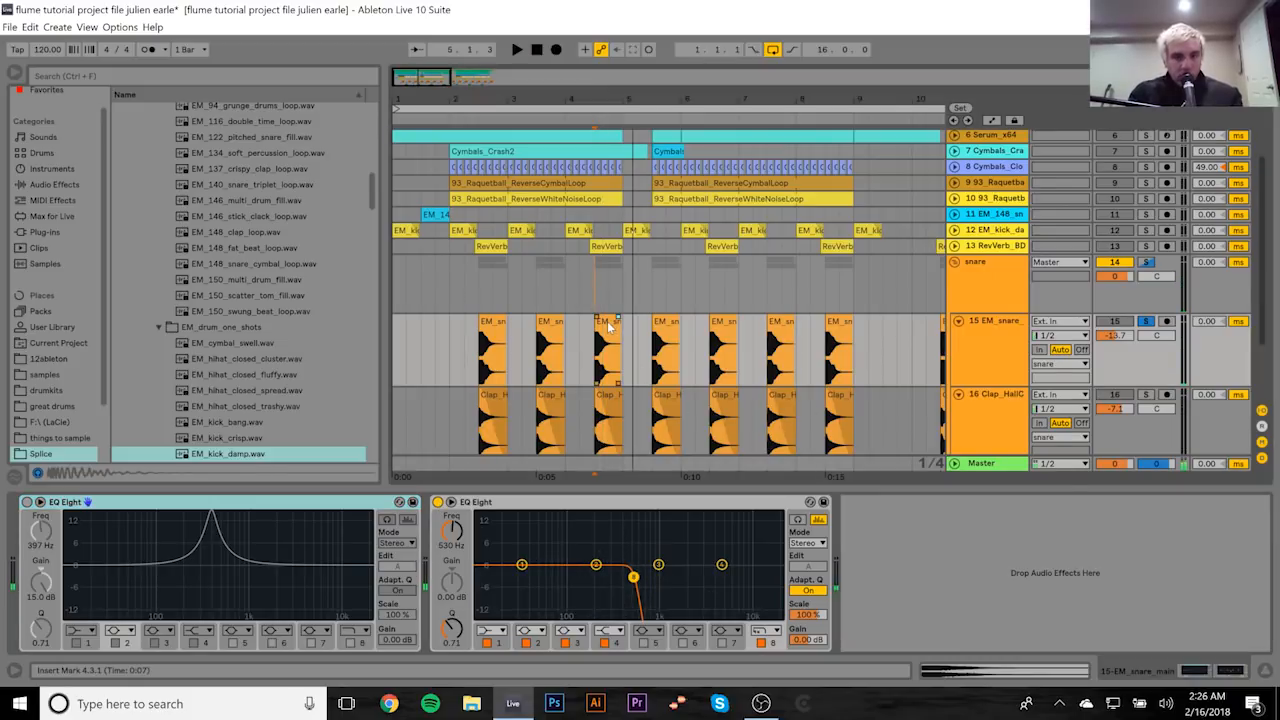
Step: Locate the source sample of the EM_snare_main clip at 4.3.1 in the browser
right_click(608, 325)
left_click(598, 337)
left_click(602, 325)
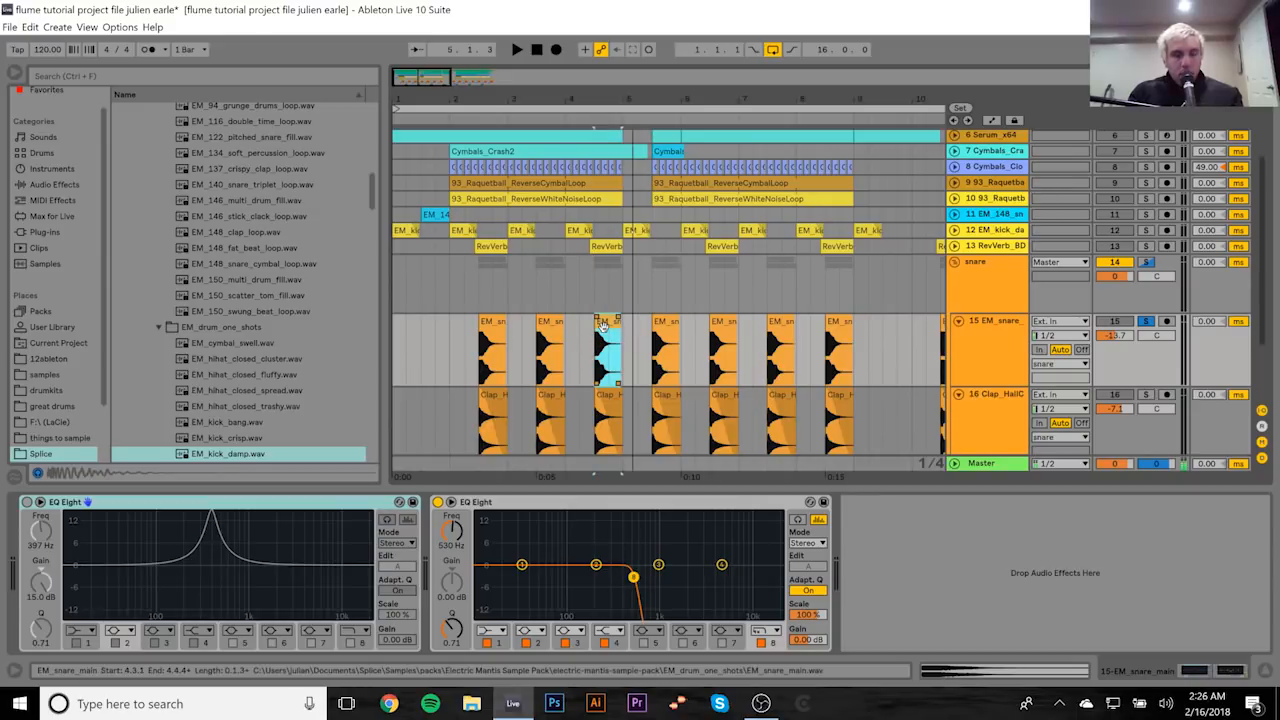
right_click(604, 326)
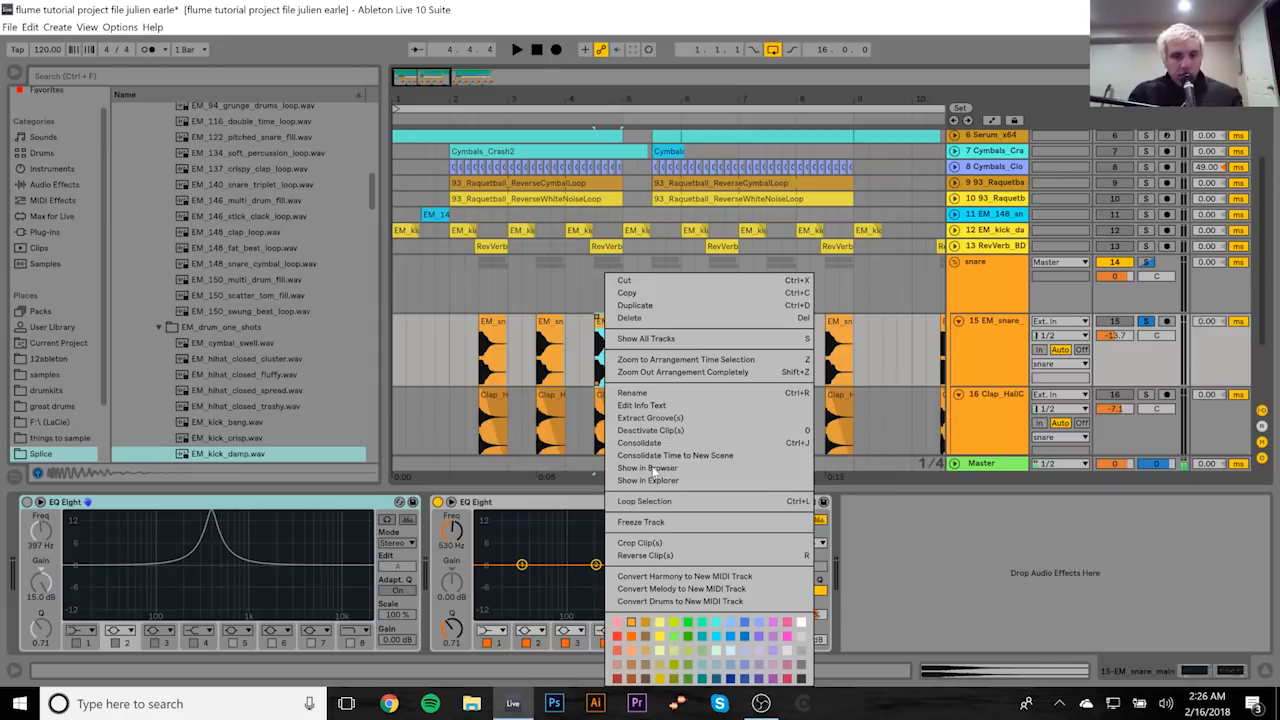
left_click(648, 468)
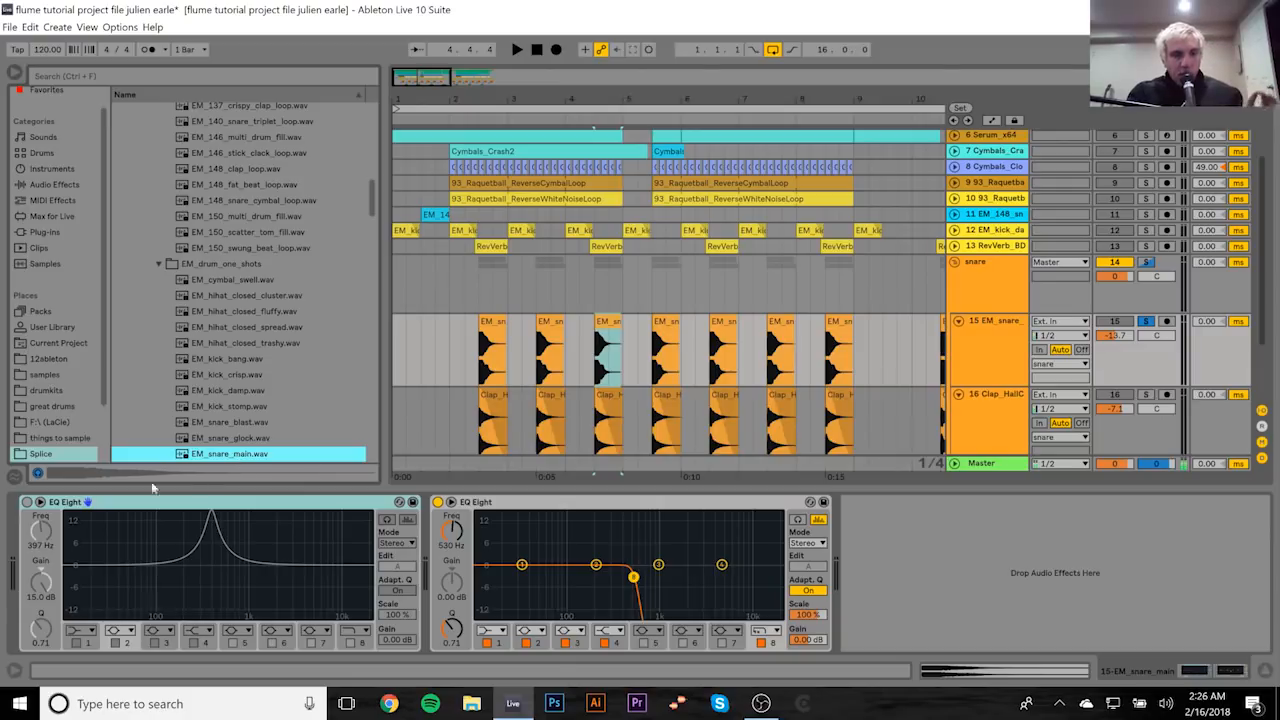
Step: Bypass the low-pass EQ Eight, enable the one with the 15 dB boost, and narrow its band 2 to Q 1.40
left_click(437, 502)
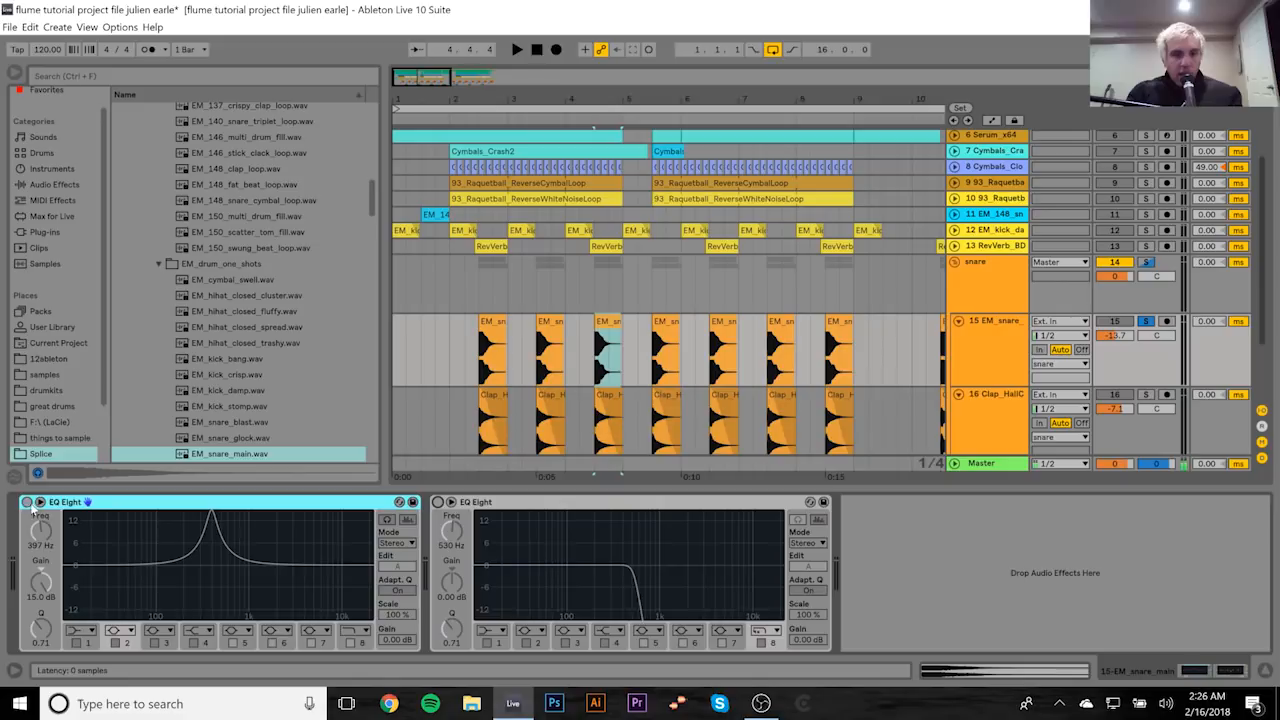
left_click(27, 502)
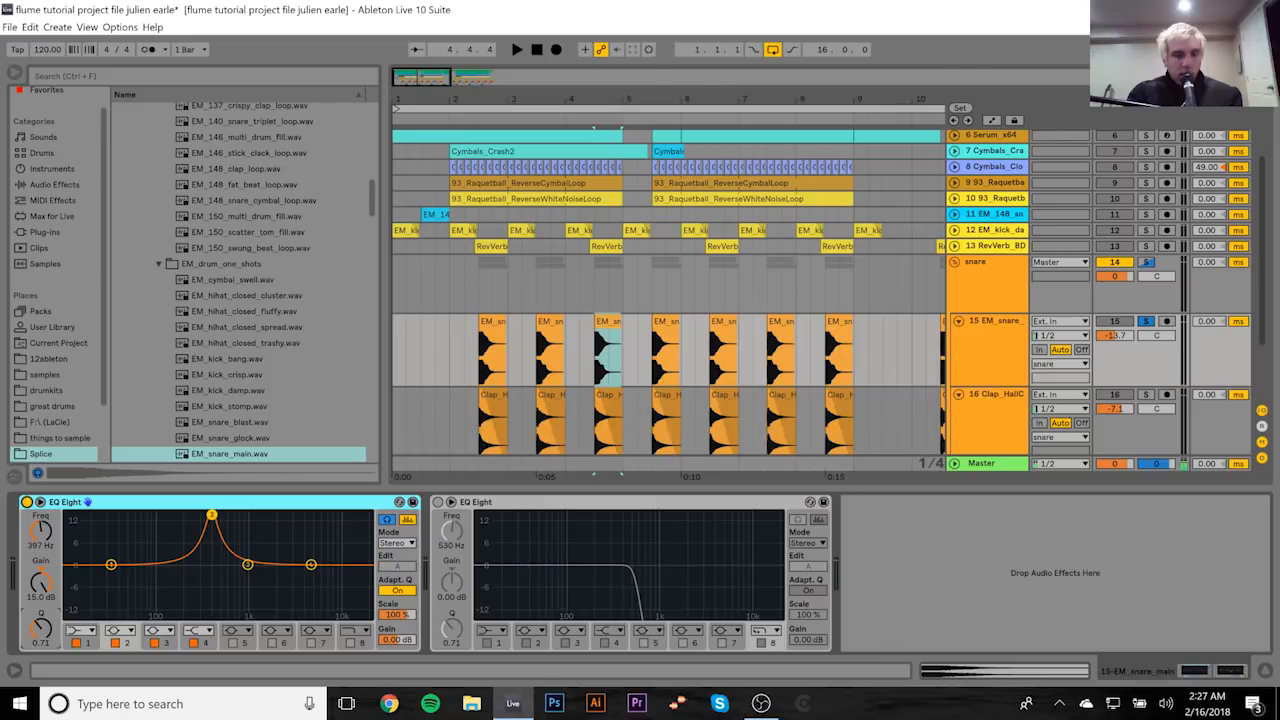
left_click_drag(41, 627, 41, 600)
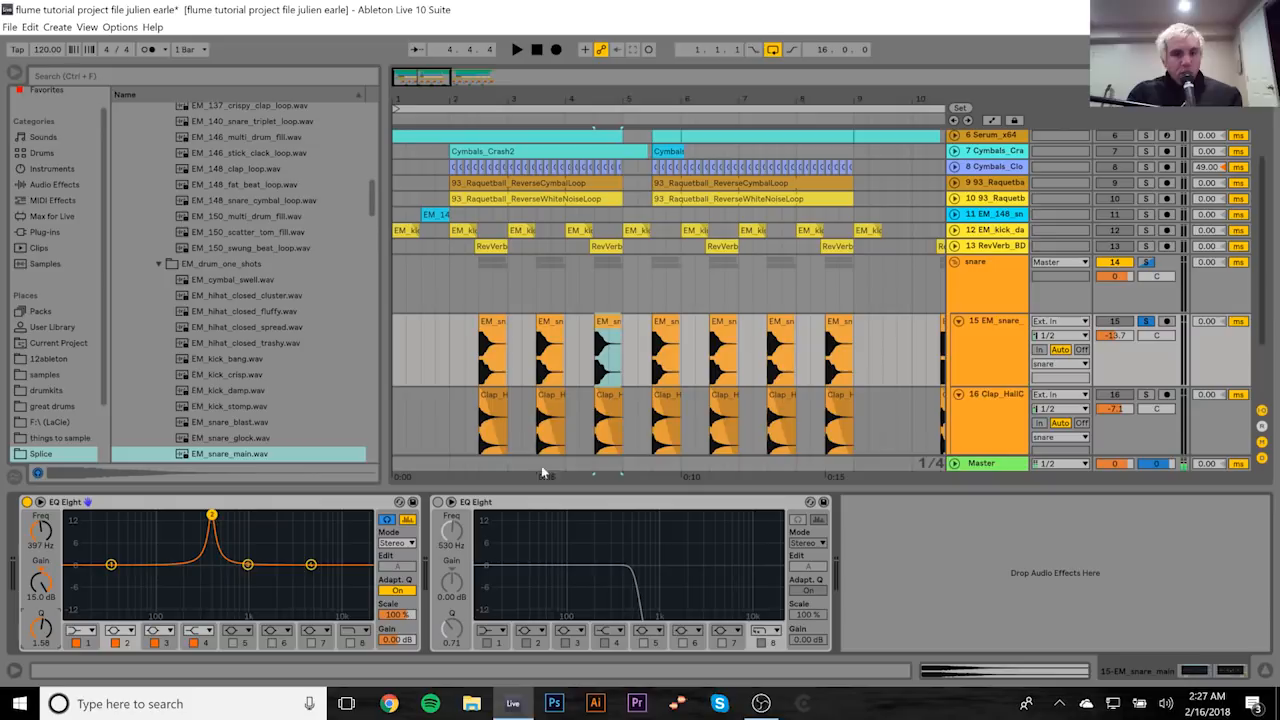
Step: Loop the first beat of the EM_snare_main clip from 4.3.1 to 4.4.1, and play the loop
left_click(240, 455)
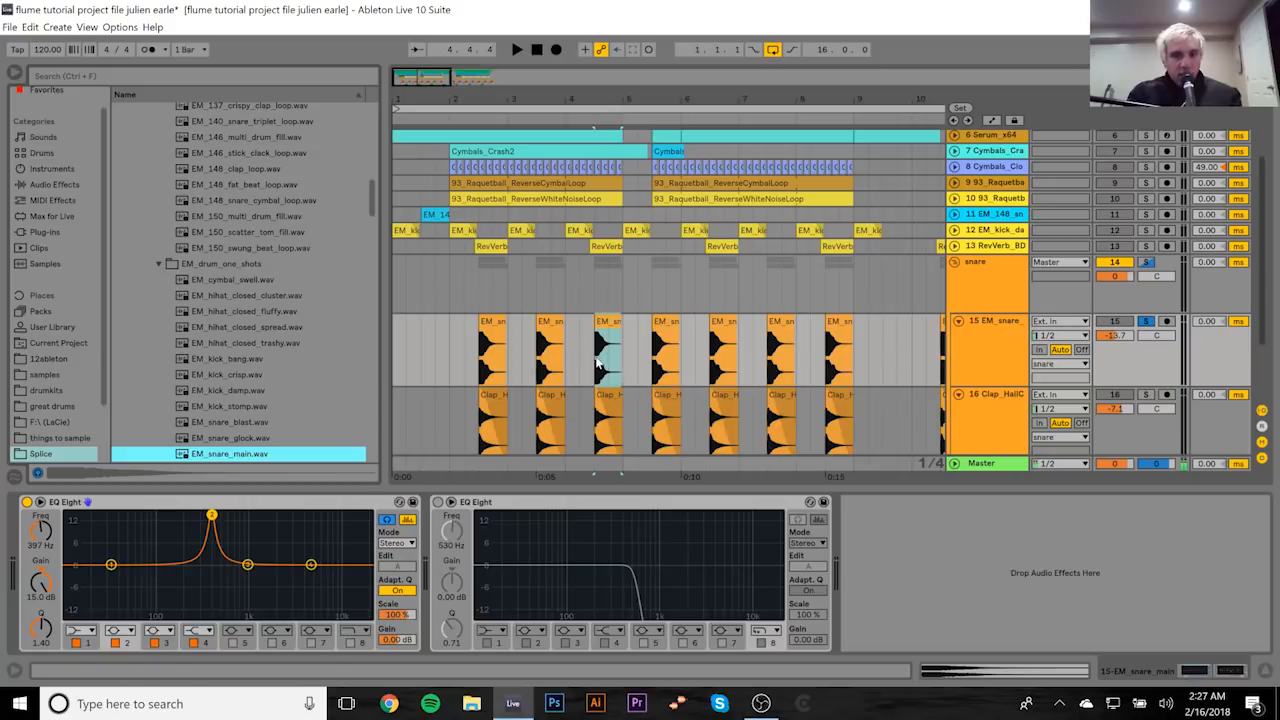
left_click(598, 365)
key("ctrl+l")
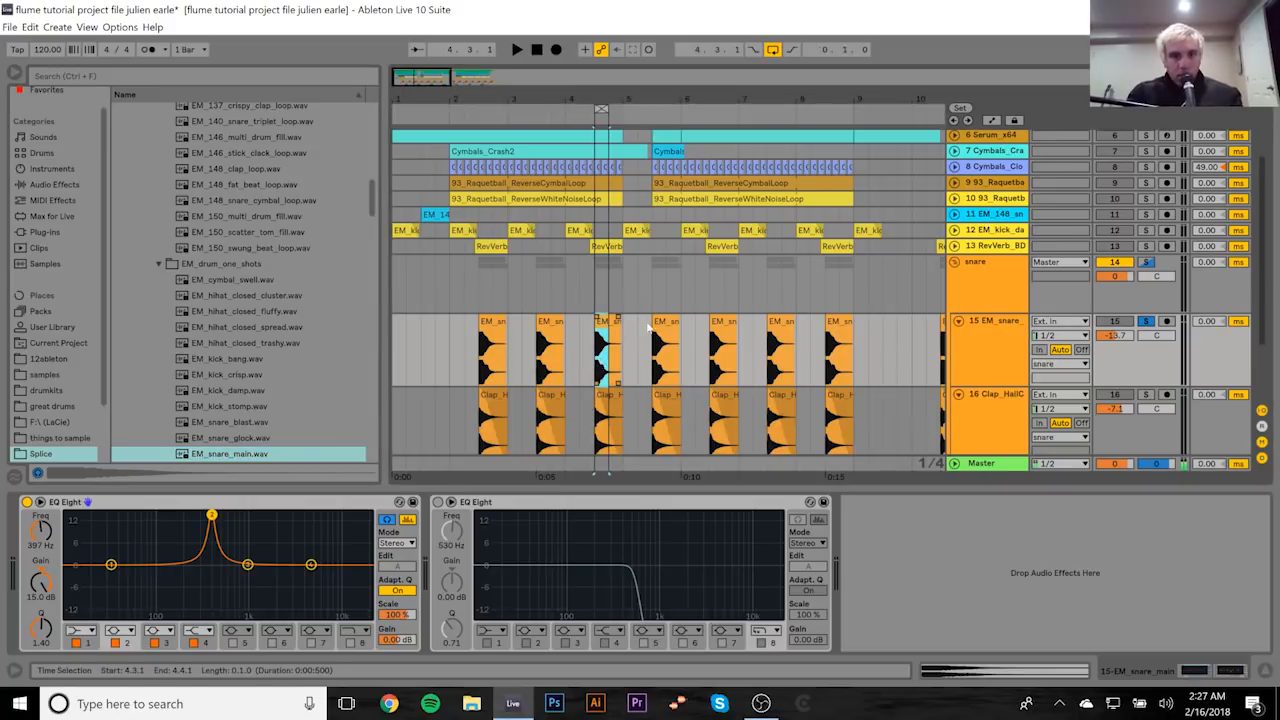
key("space")
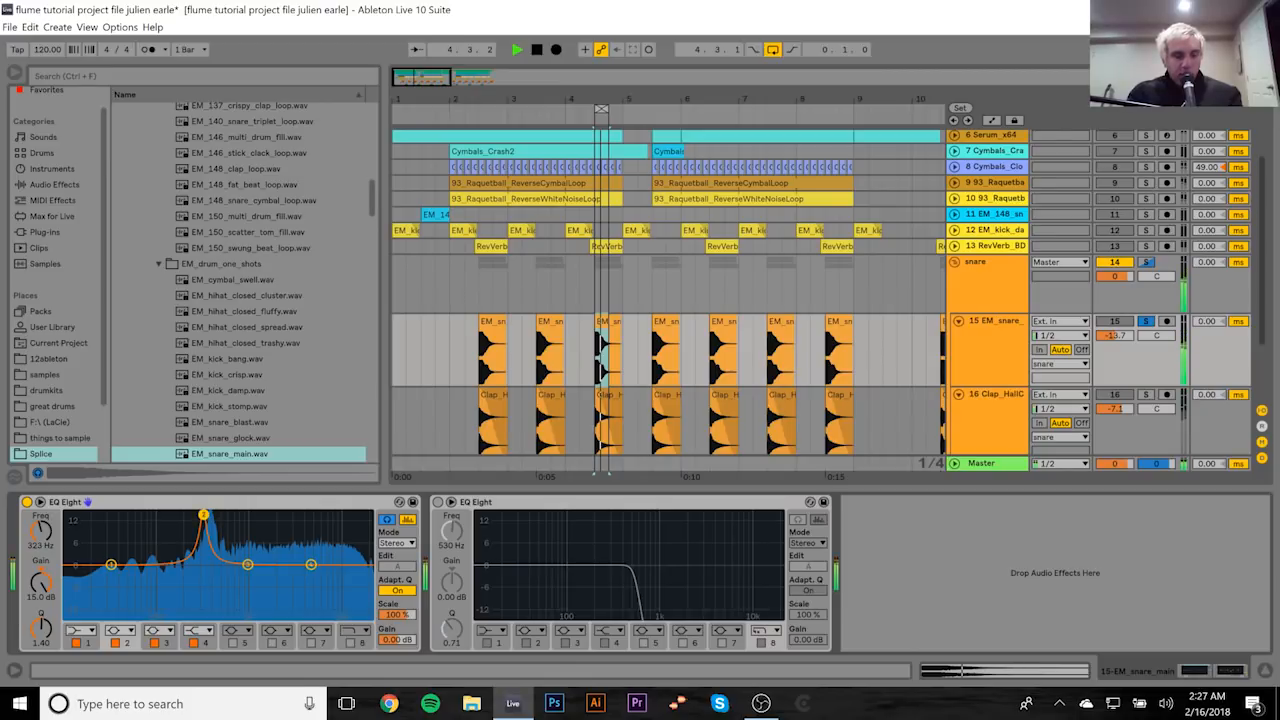
Step: Expand the boosting EQ Eight's display and sweep band 2 across the looped snare's spectrum, settling at 394 Hz
left_click(40, 502)
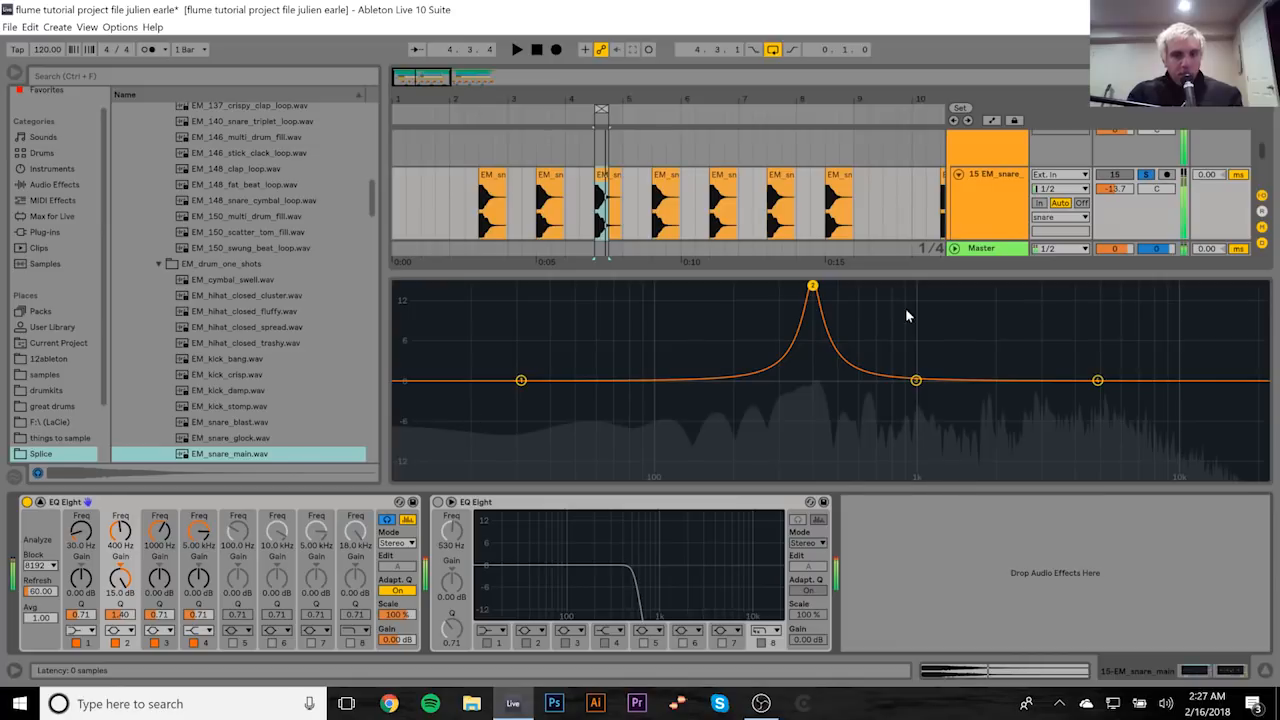
key("space")
mouse_move(812, 286)
left_mouse_down()
mouse_move(825, 286)
mouse_move(800, 286)
left_mouse_up()
key("space")
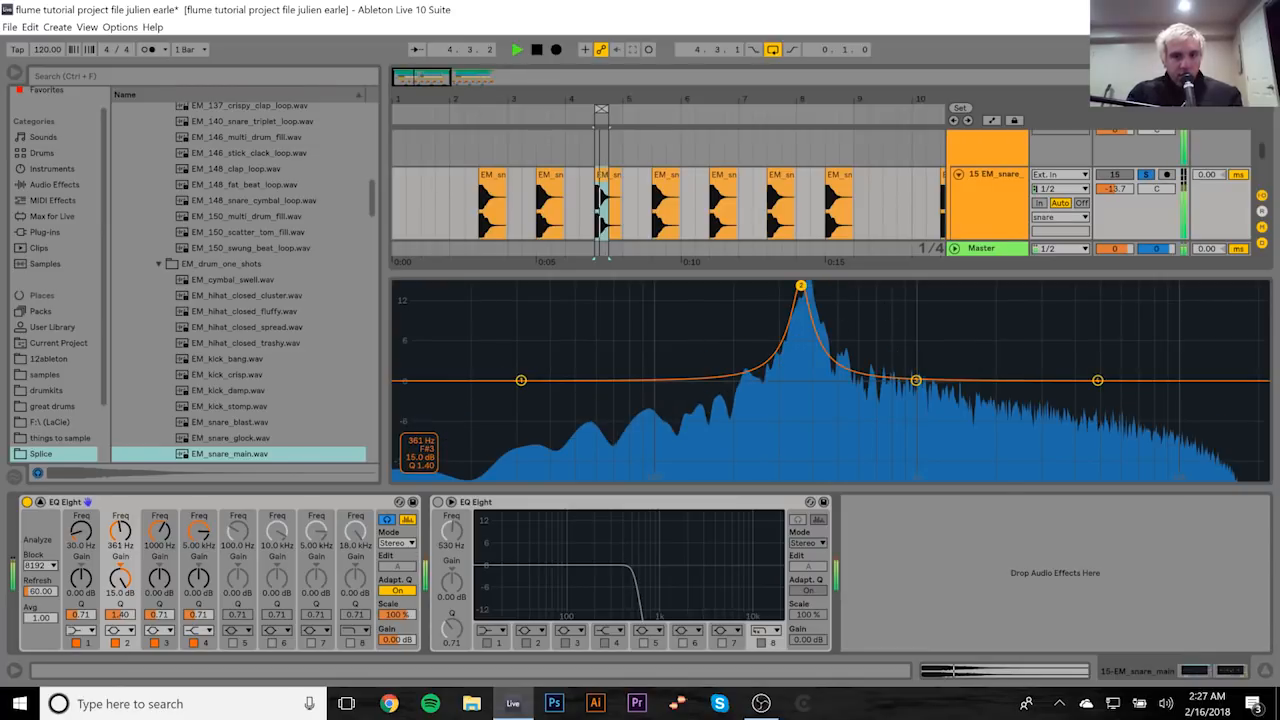
left_click_drag(800, 286, 811, 286)
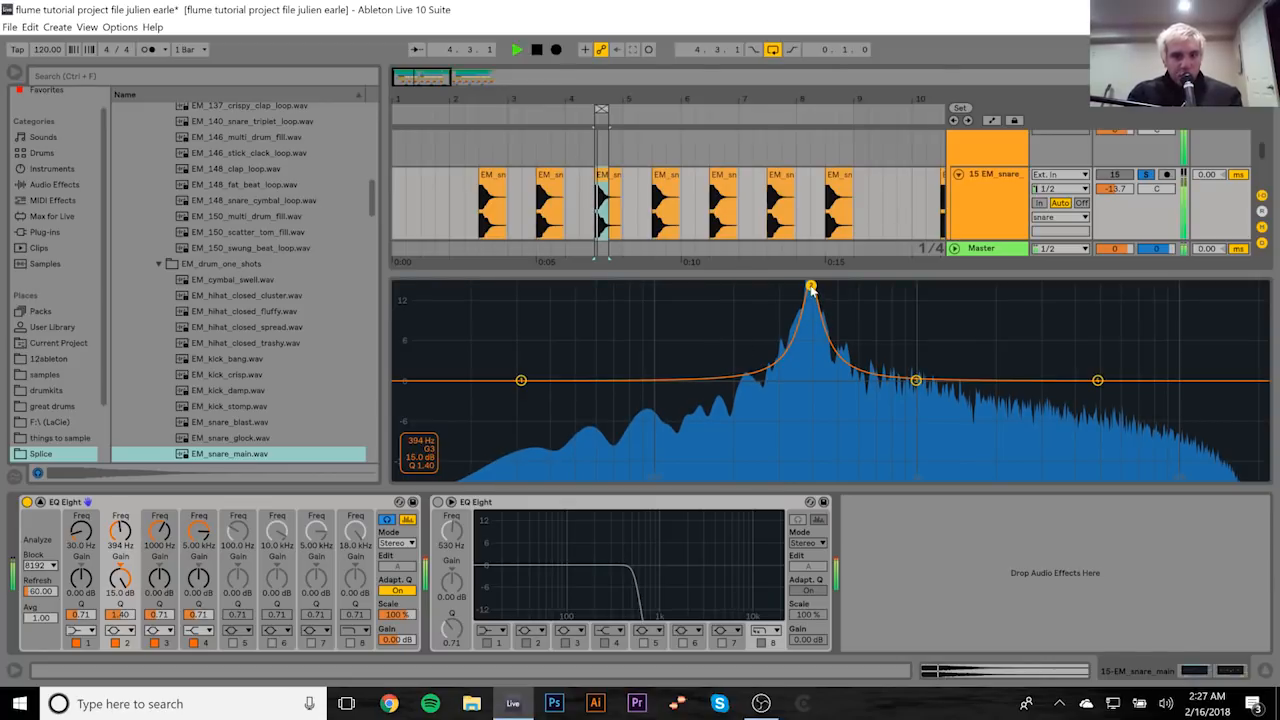
key("space")
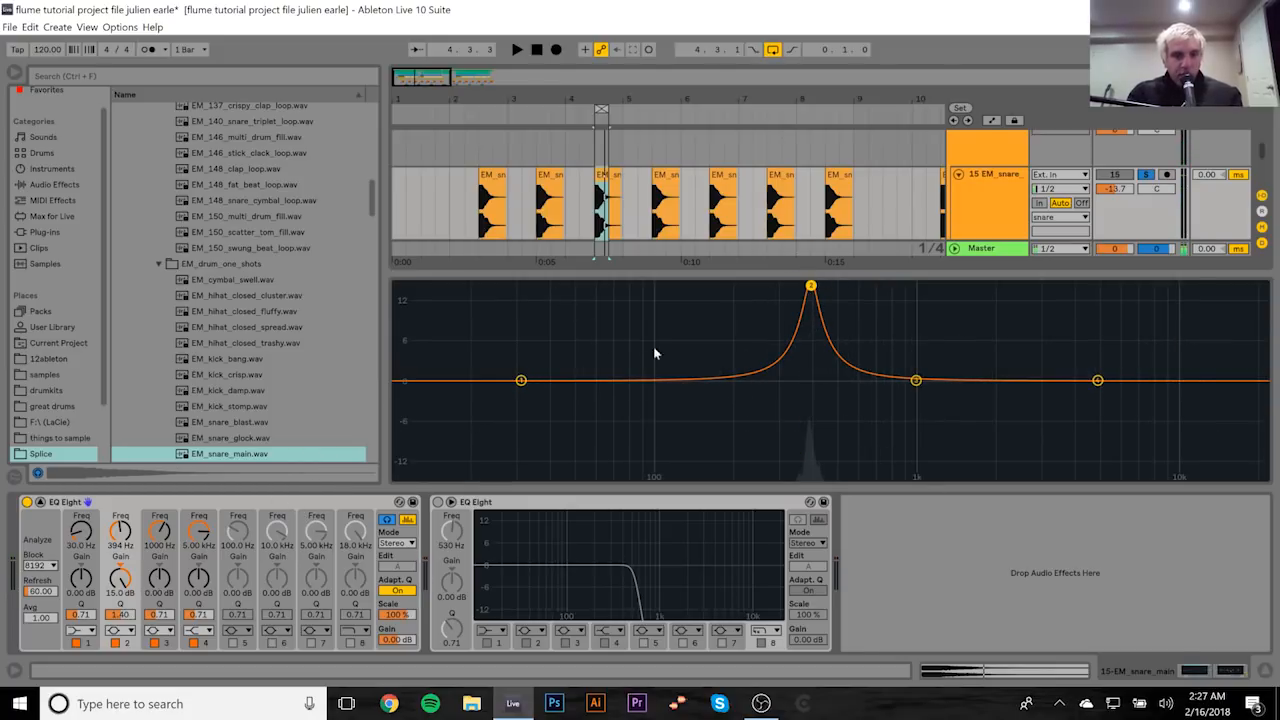
Step: Add a Tuner to the end of the EM_snare chain, and read the snare's pitch with EQ band 2 at 383 Hz
left_click(247, 509)
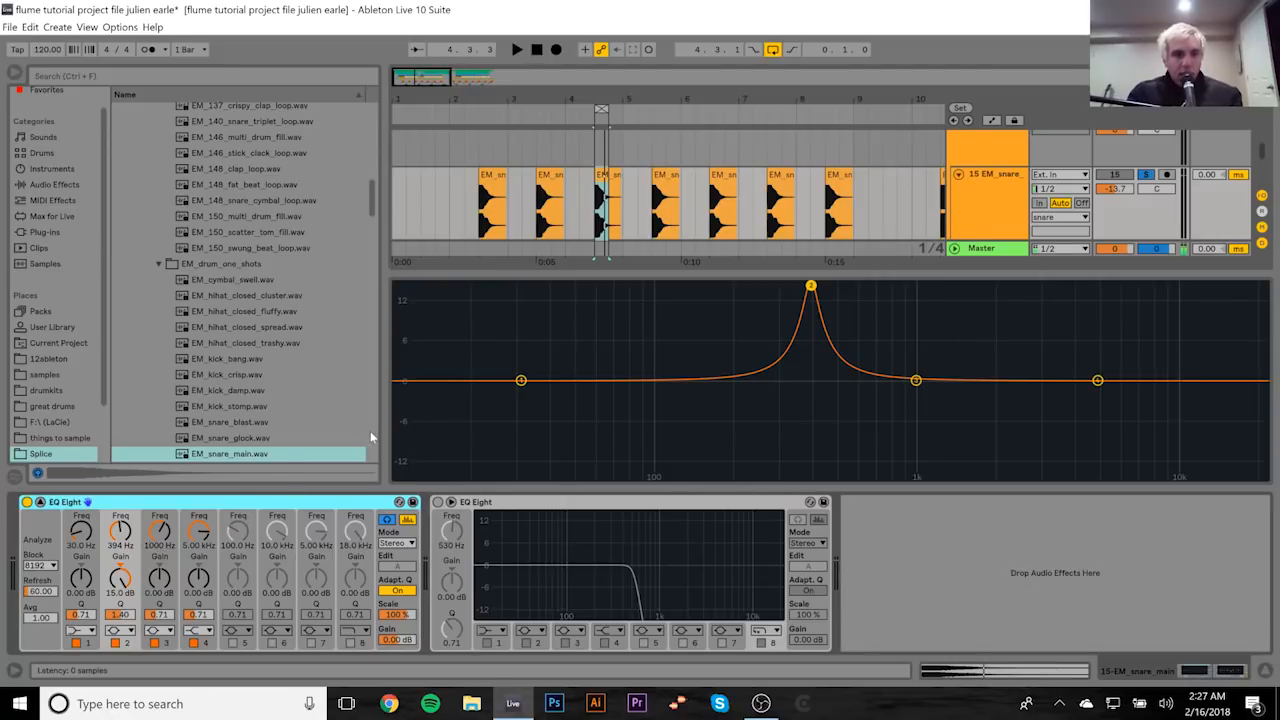
left_click(50, 184)
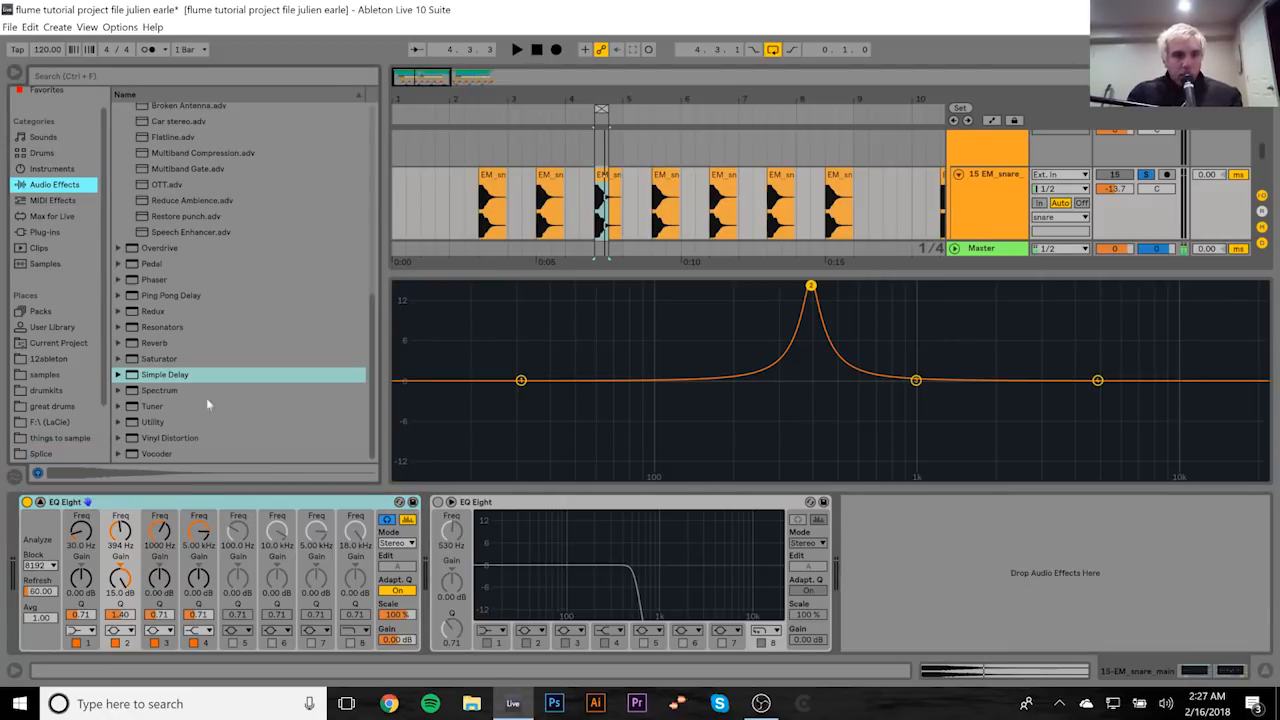
left_click(155, 406)
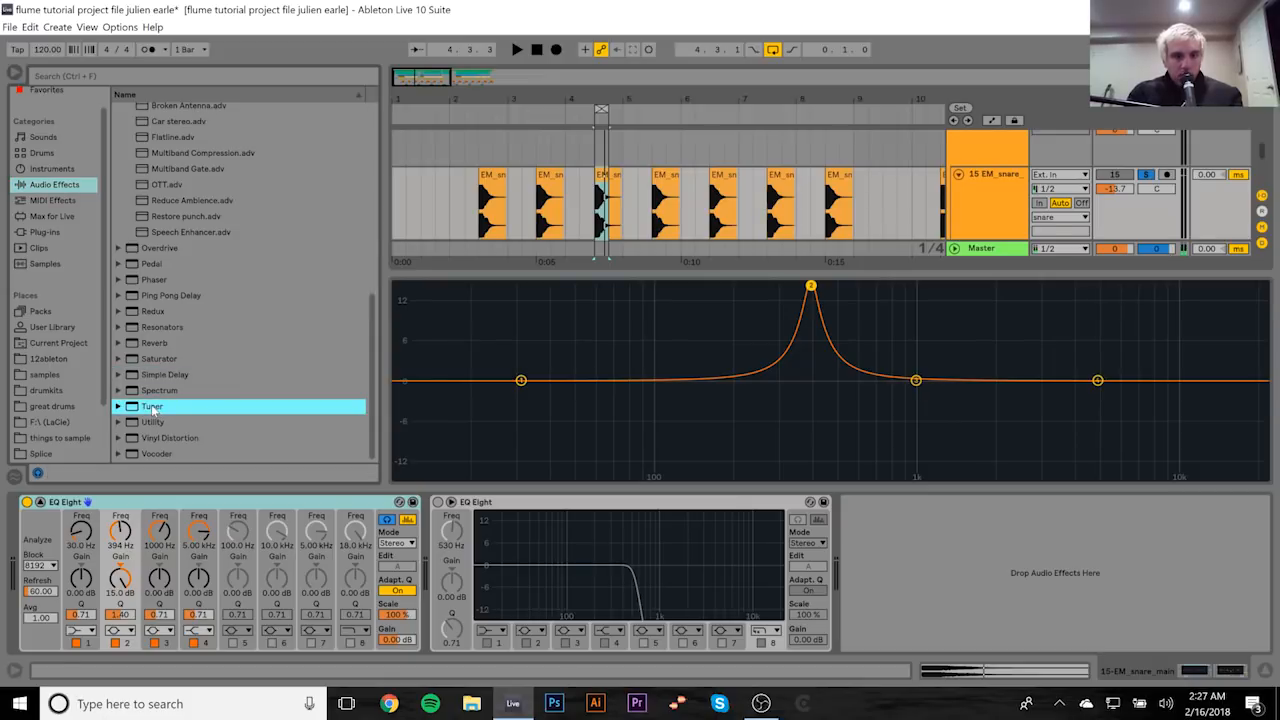
double_click(152, 407)
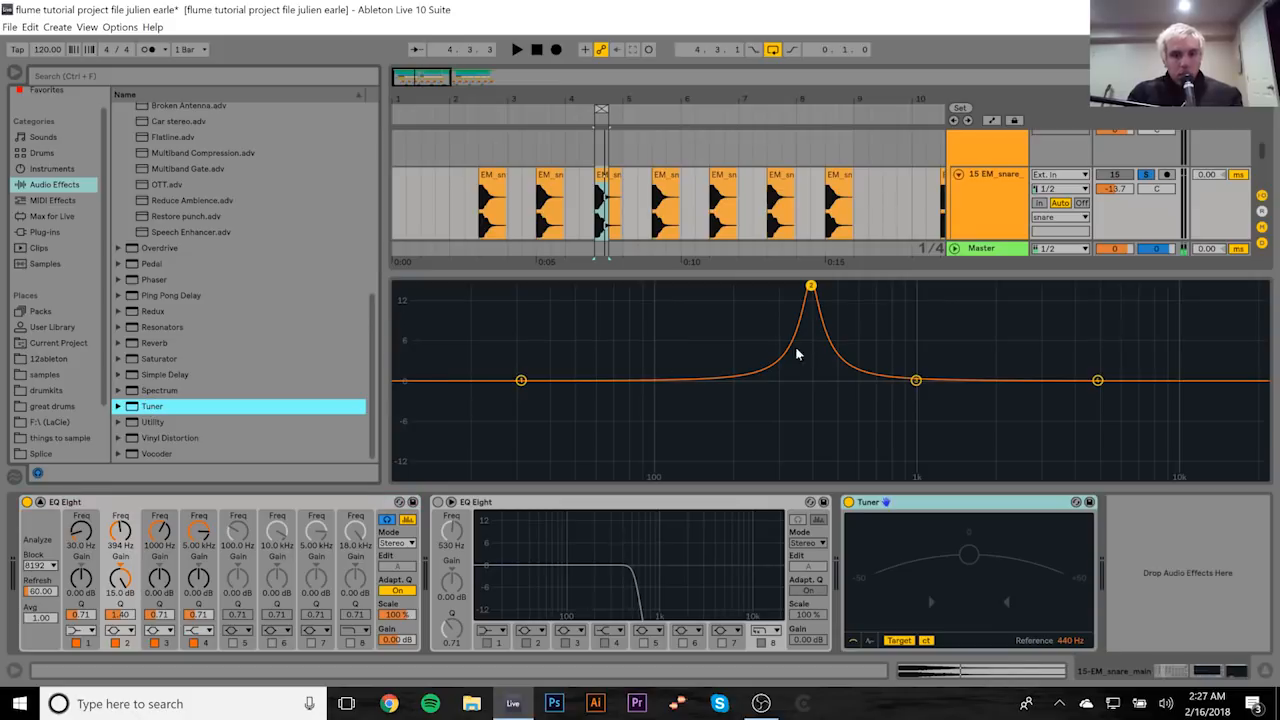
key("space")
left_click_drag(810, 290, 809, 286)
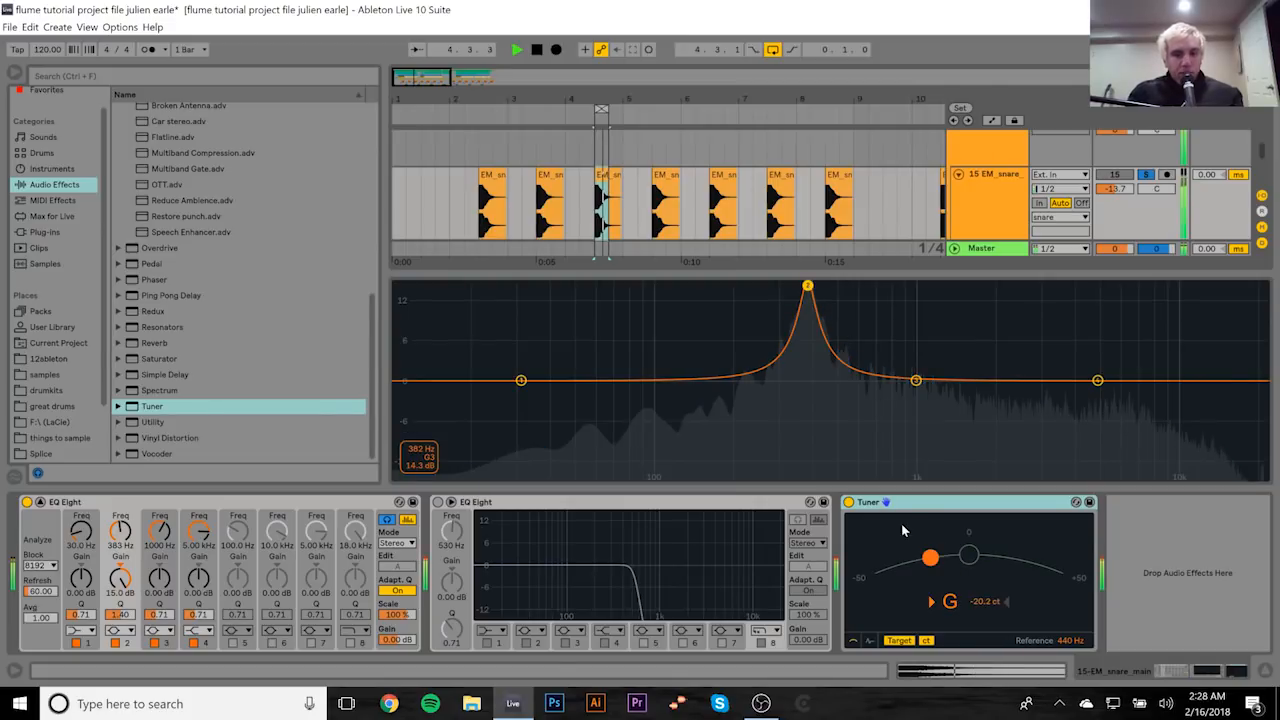
key("space")
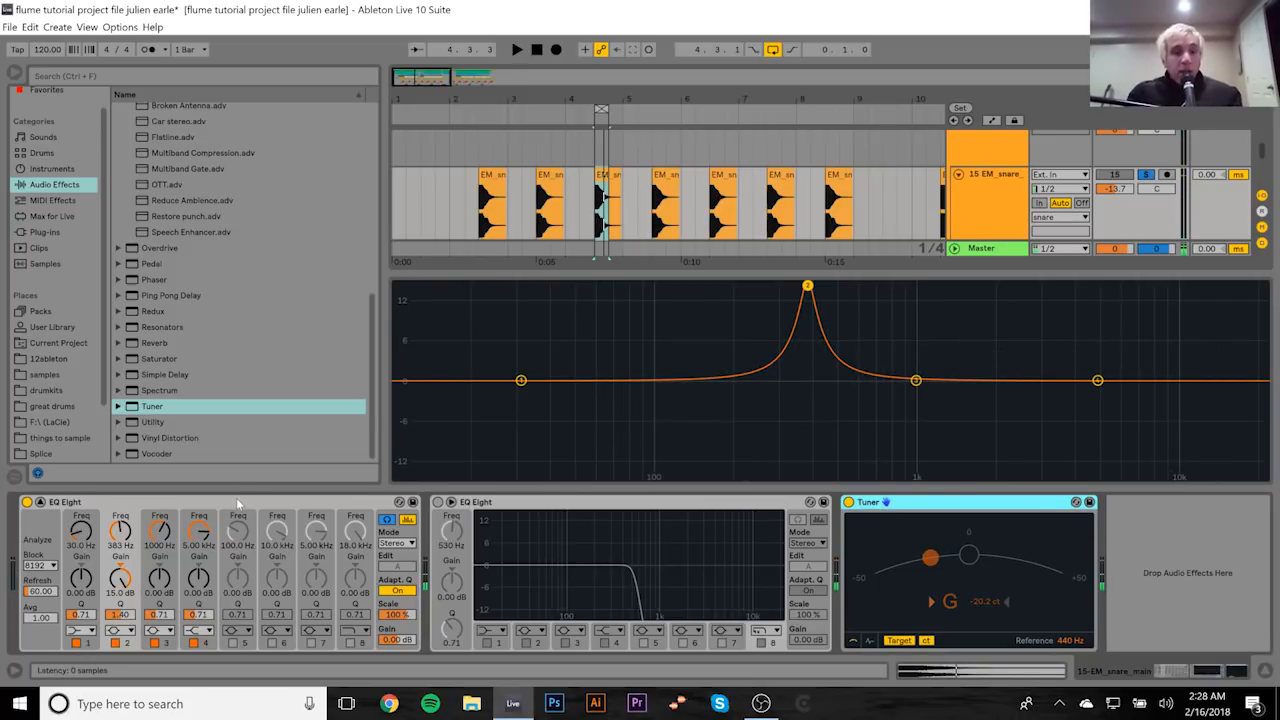
Step: Delete the Tuner and the boosting EQ Eight, re-enable the low-pass EQ Eight, and select the Clap_HallClap2 track
key("Delete")
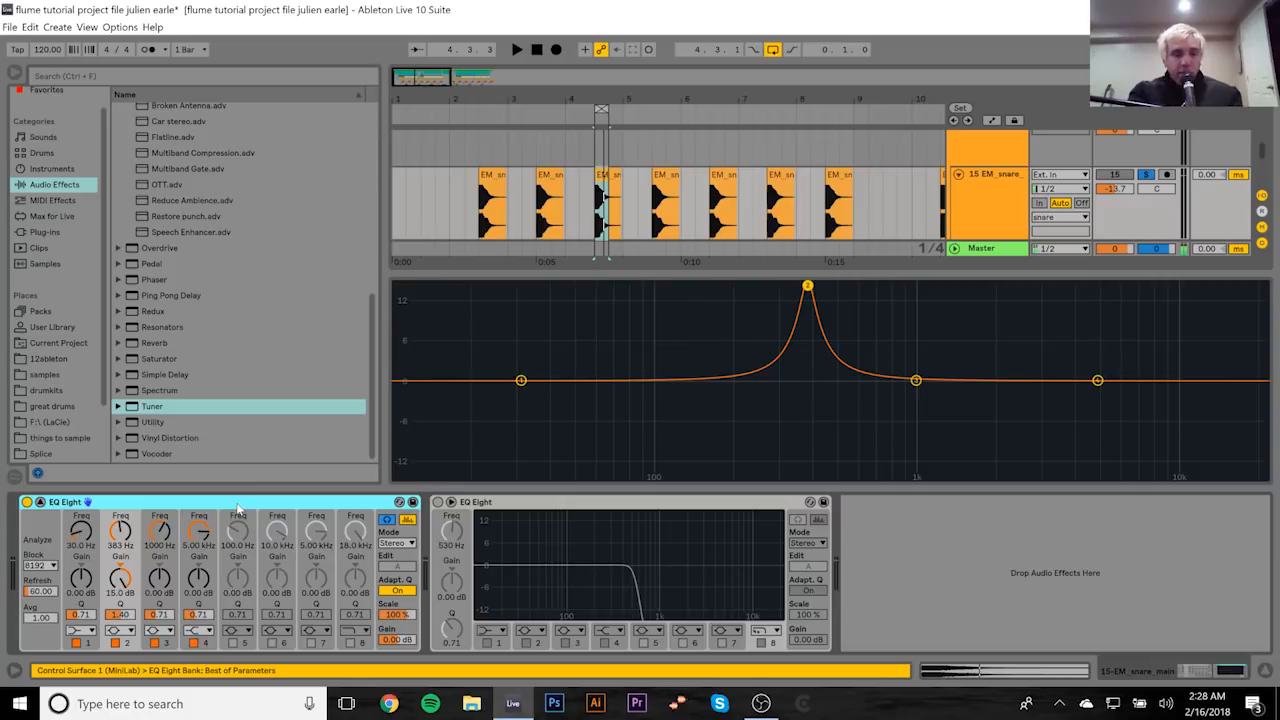
key("Delete")
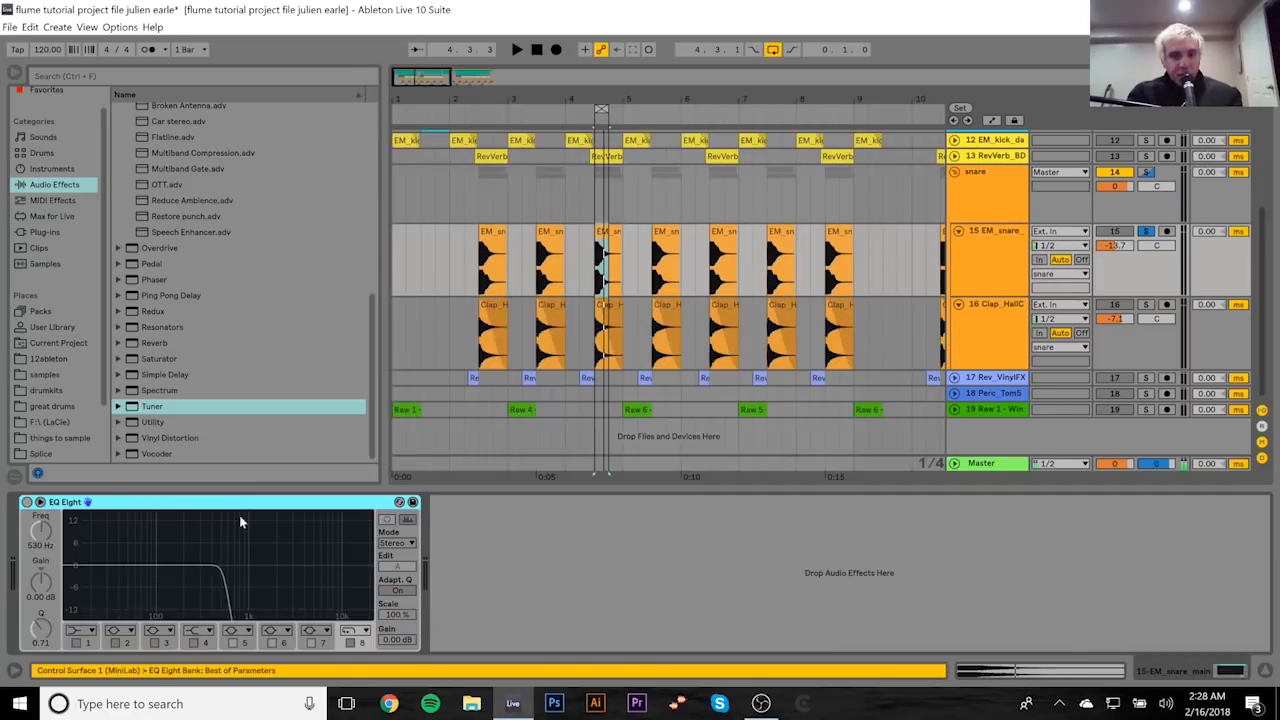
left_click(26, 501)
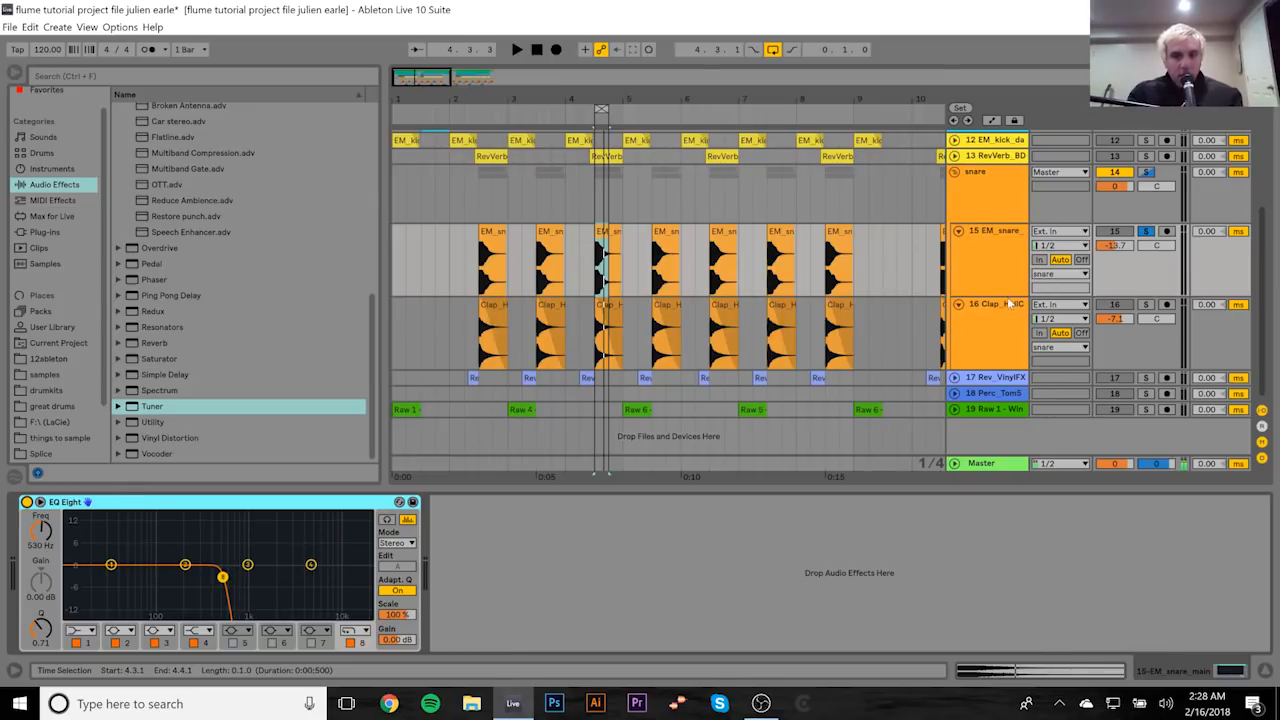
left_click(905, 352)
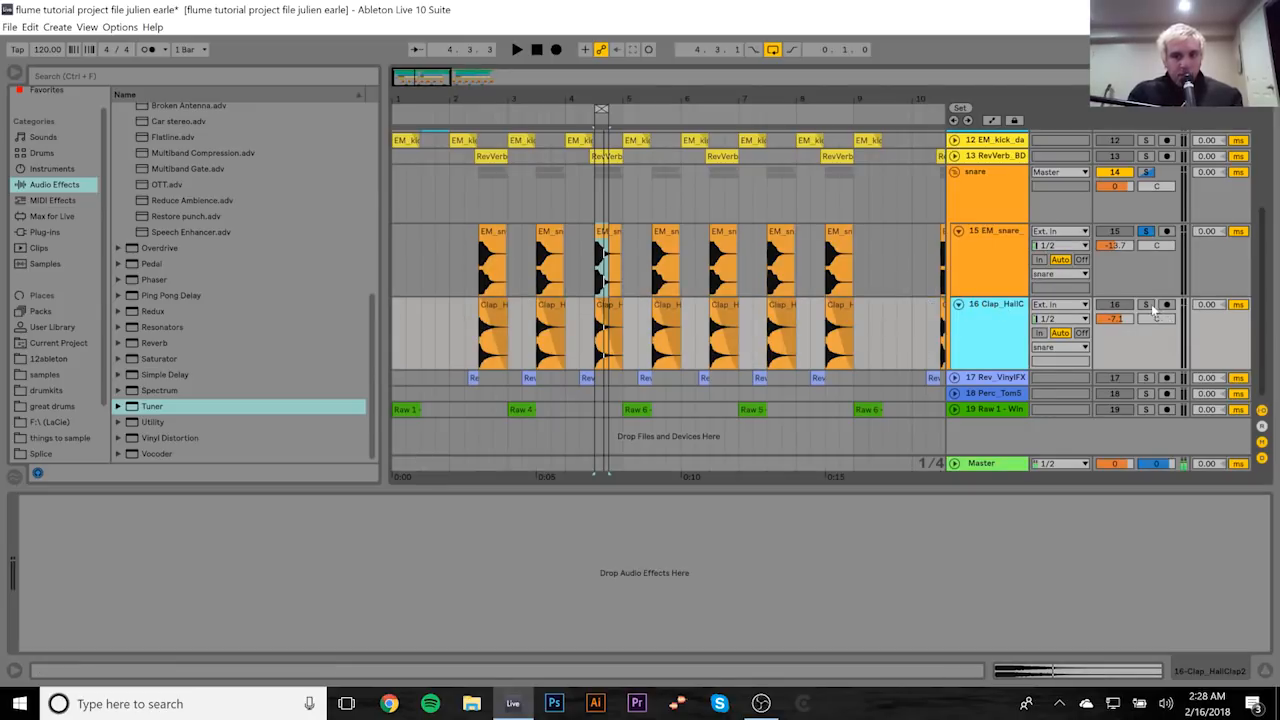
Step: Solo the whole snare group instead of the single EM_snare track, and play the looped snare and clap layers together
left_click(1148, 174)
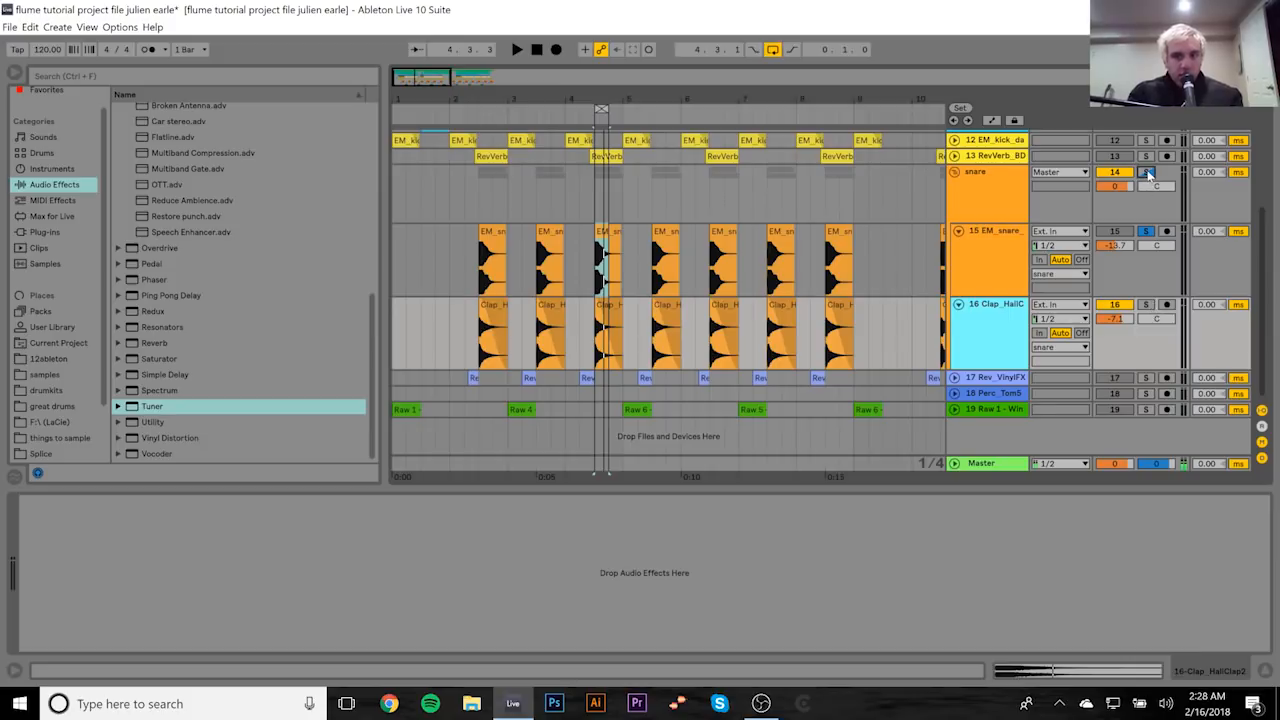
left_click(1146, 231)
key("space")
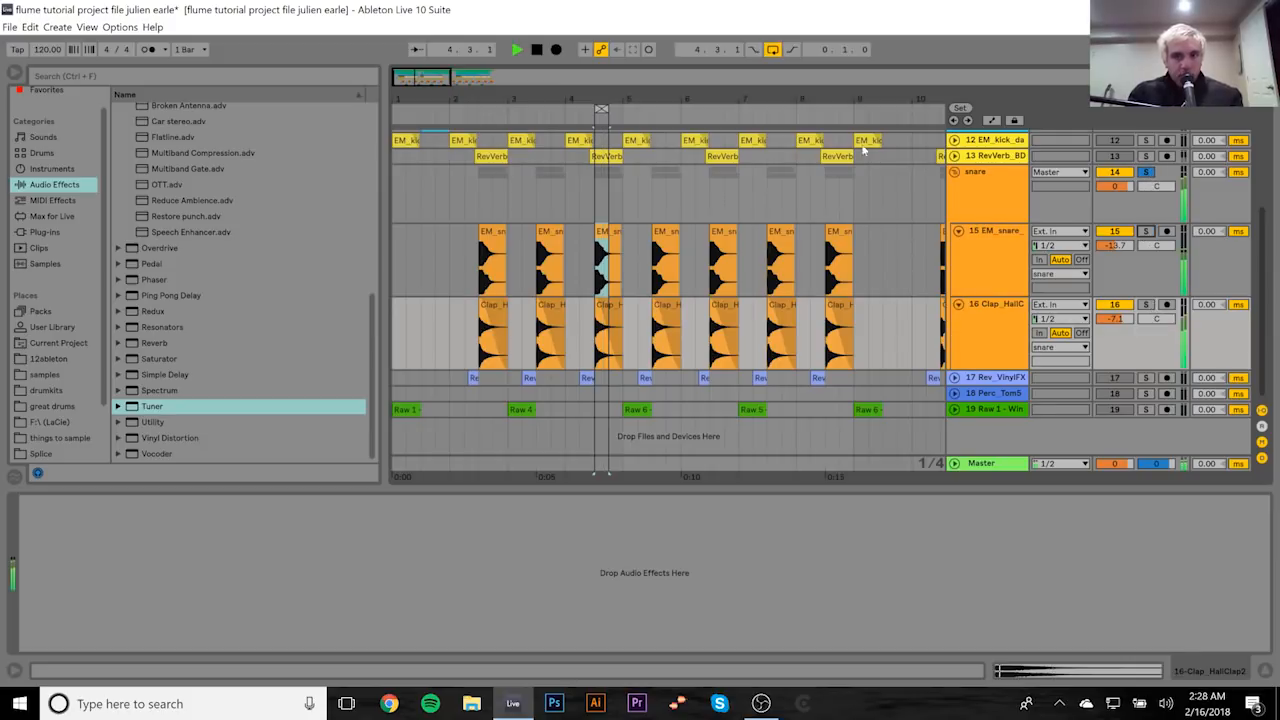
key("space")
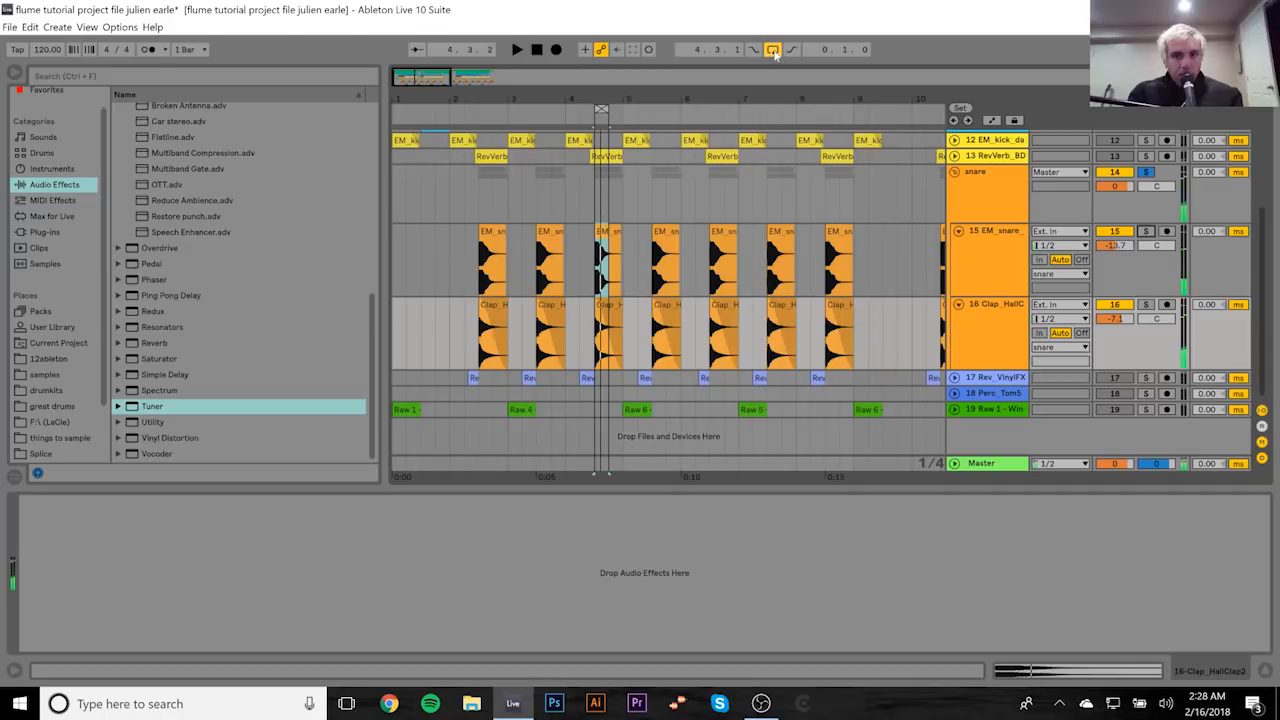
left_click(1146, 172)
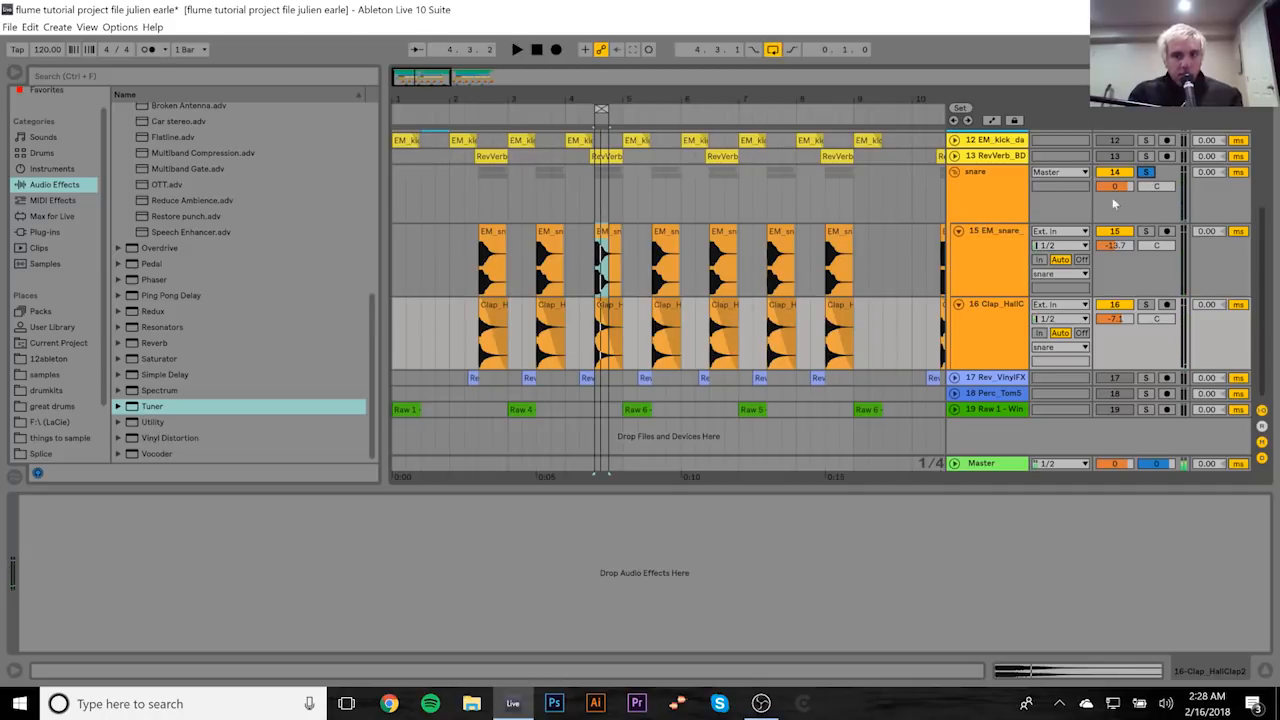
Step: Fold the snare group and turn off arrangement looping
left_click(954, 172)
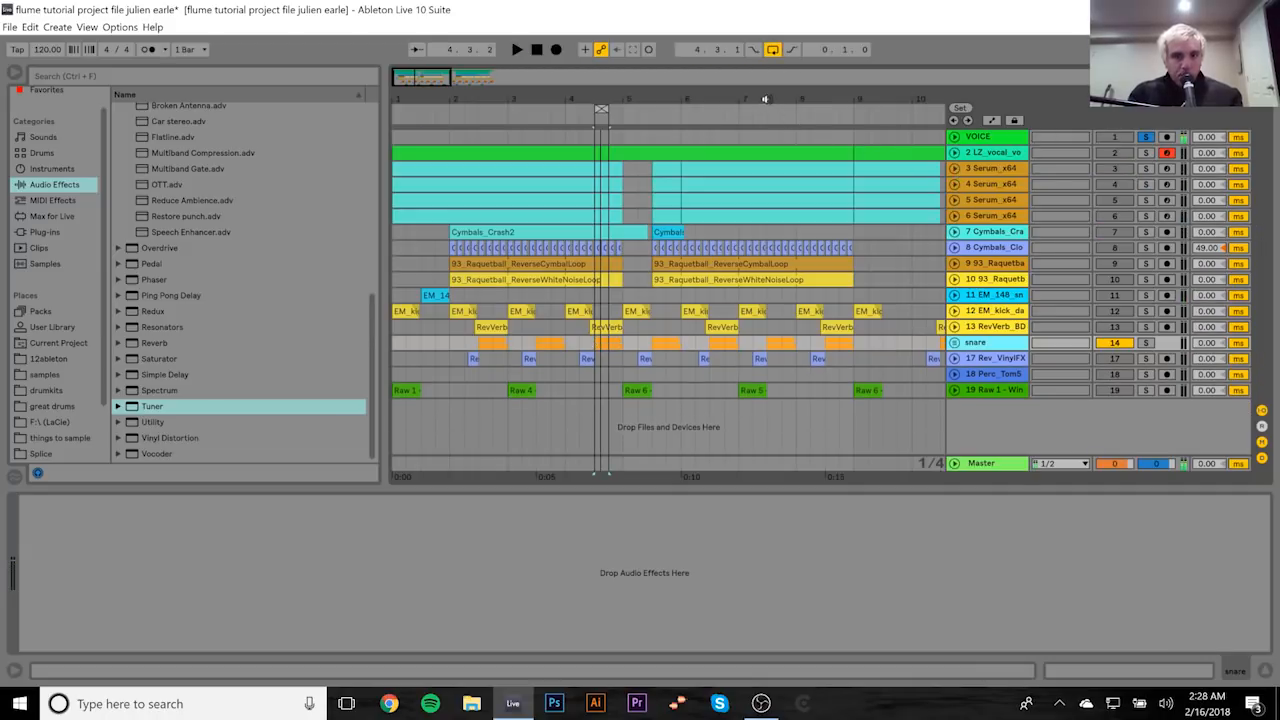
double_click(620, 98)
left_click(773, 51)
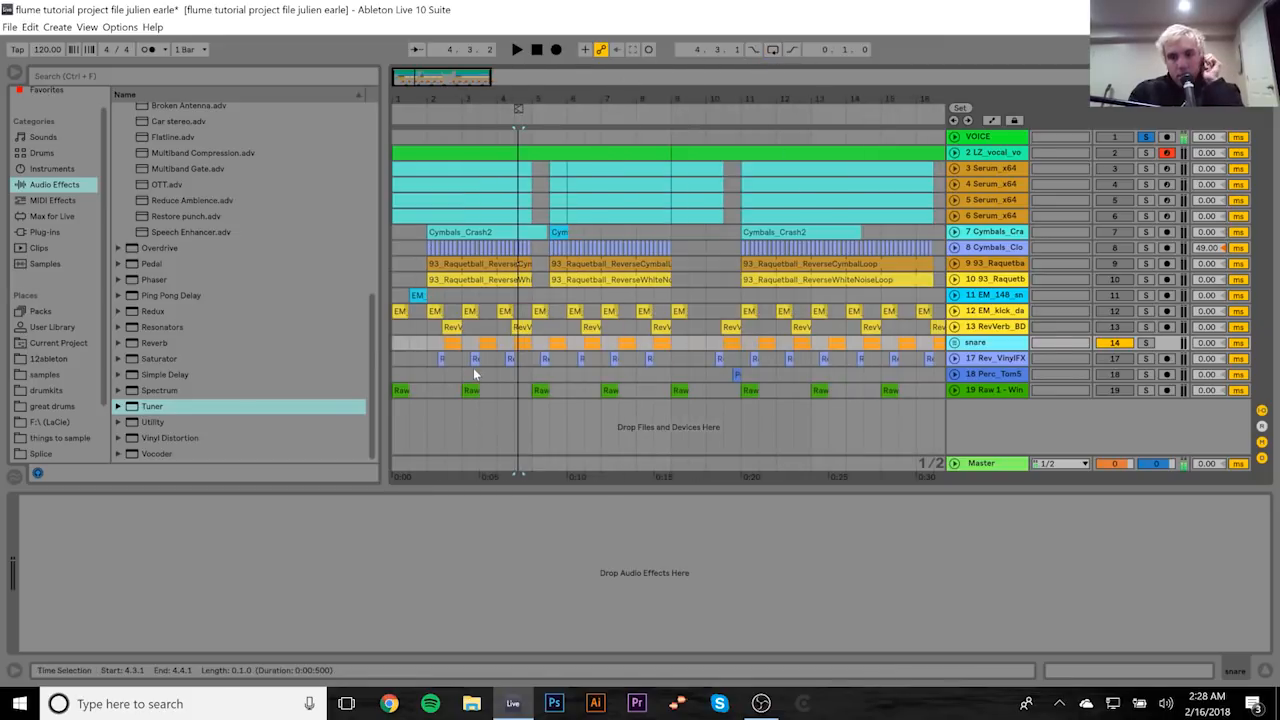
Step: Solo the snare group together with the Rev_VinylFX track, and play from the reverse clip at 4.2.1
left_click(1146, 342)
left_click(1146, 358, "ctrl")
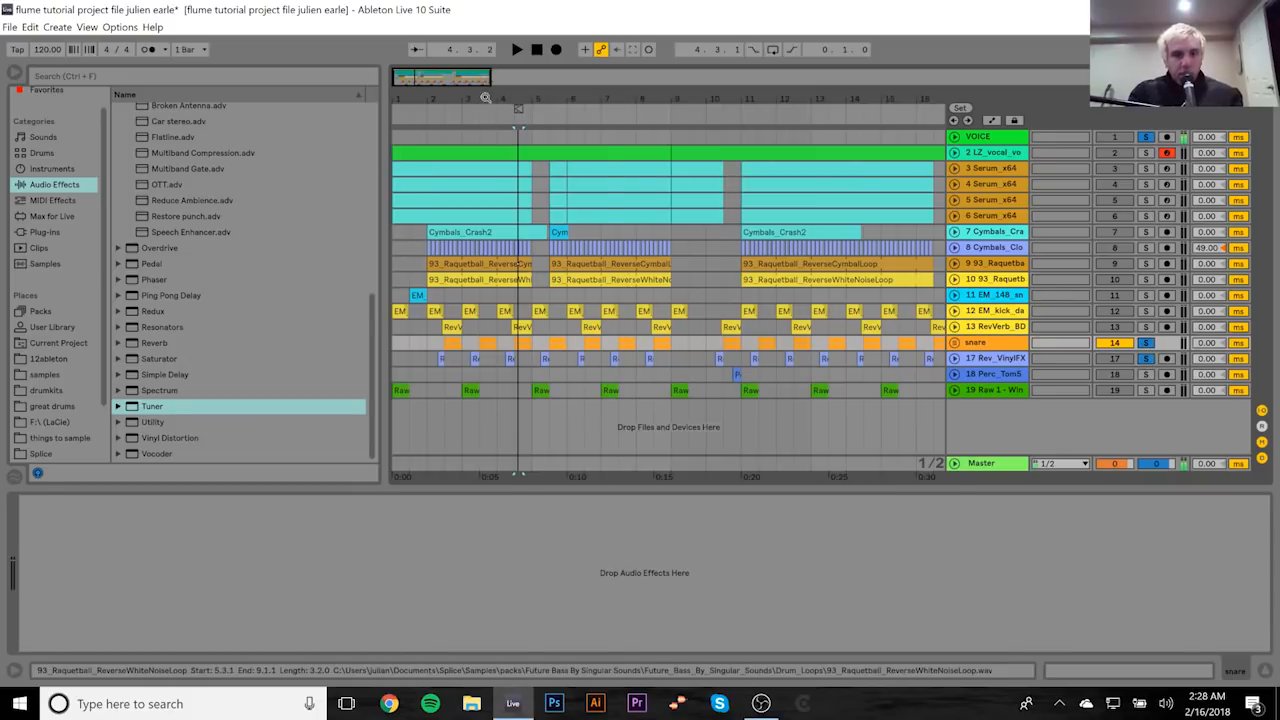
left_click_drag(485, 97, 506, 307)
left_click(577, 360)
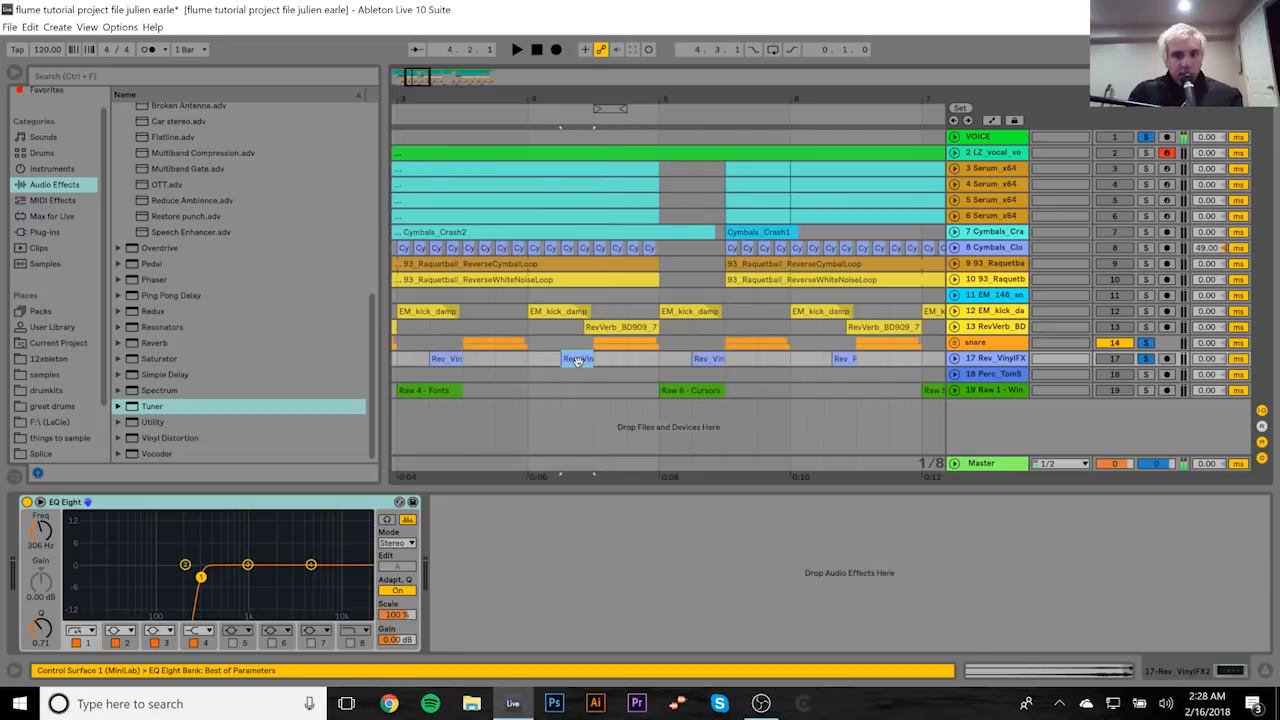
key("space")
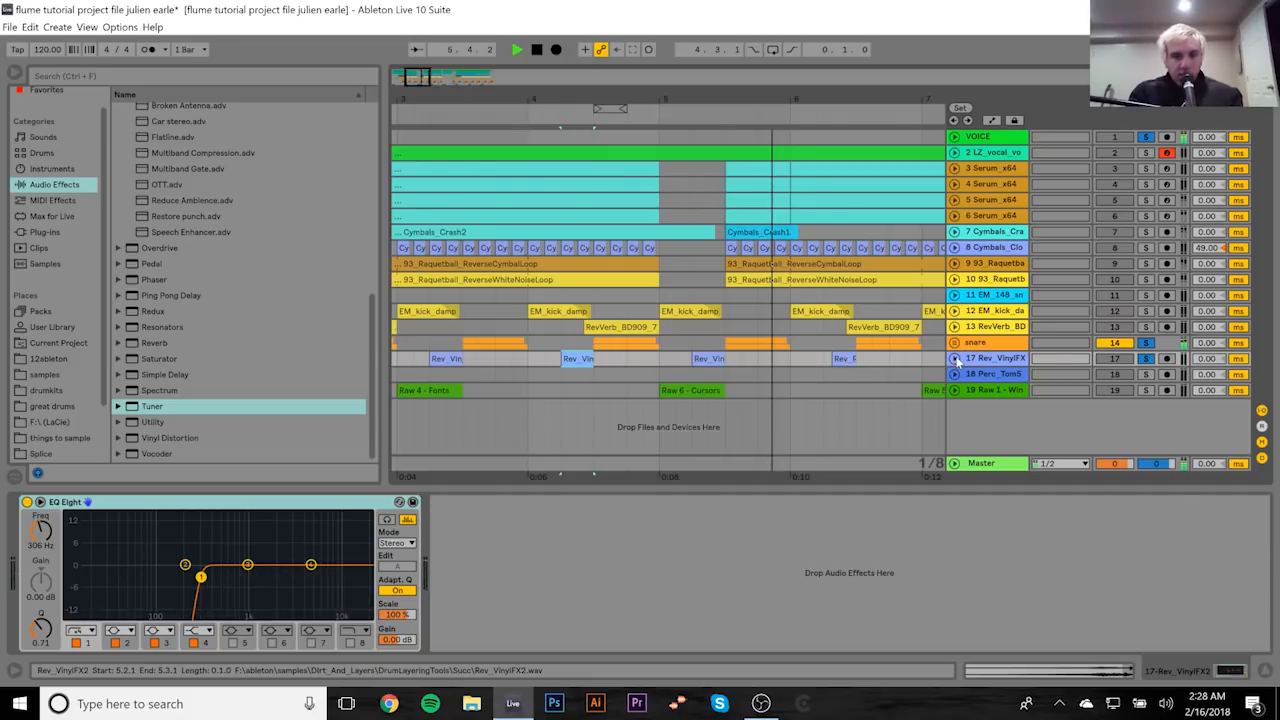
key("space")
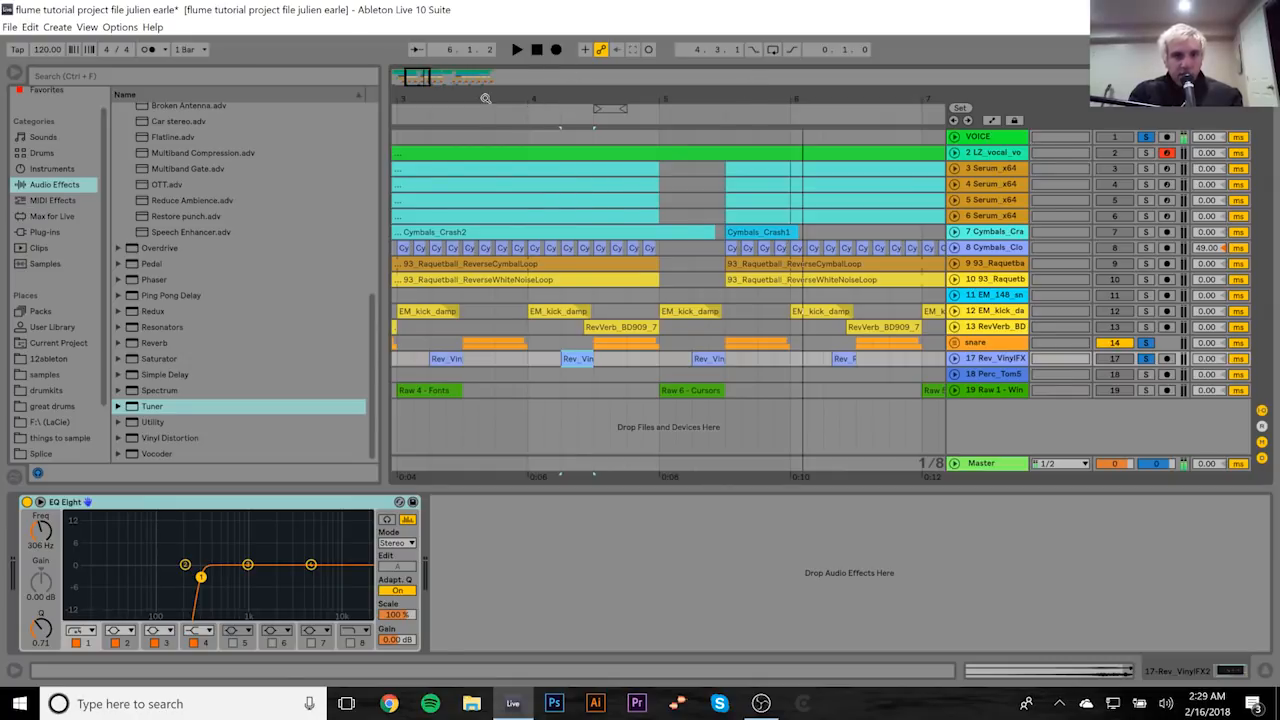
Step: Play the soloed snares from the first Rev_VinylFX clip, and unfold the track briefly to inspect its reversed waveforms
left_click_drag(486, 98, 485, 98)
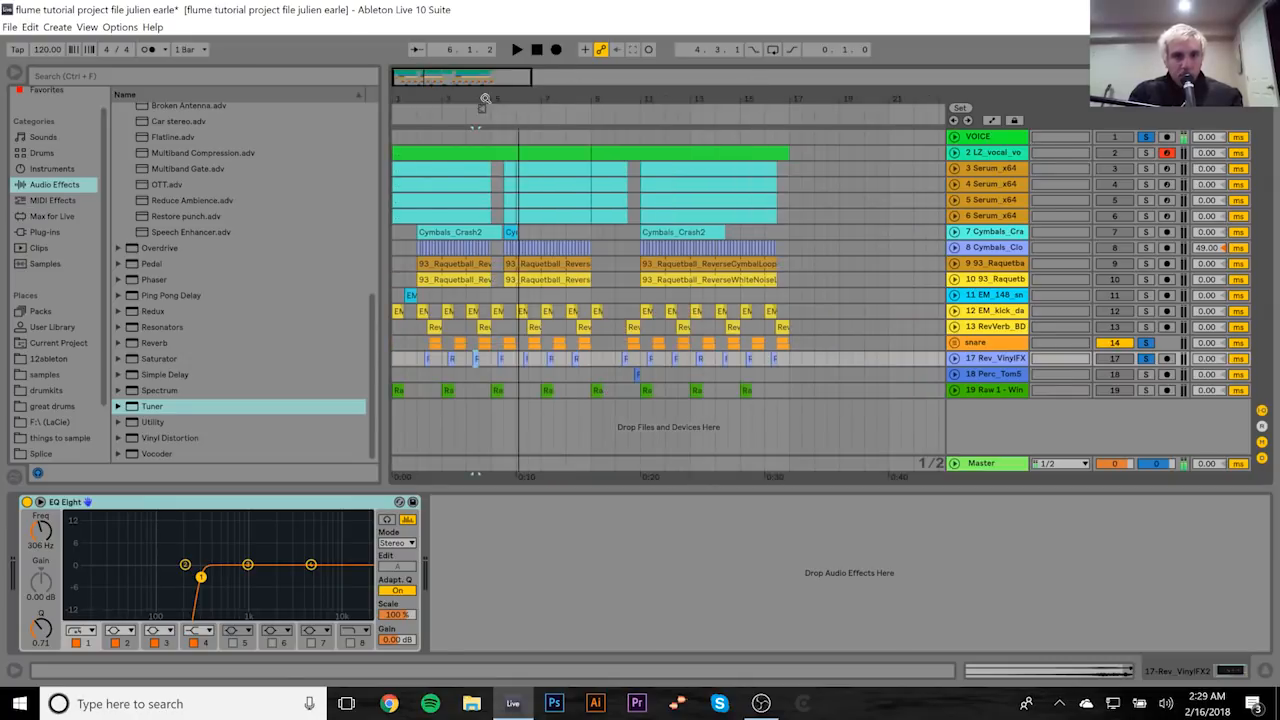
left_click(427, 358)
key("space")
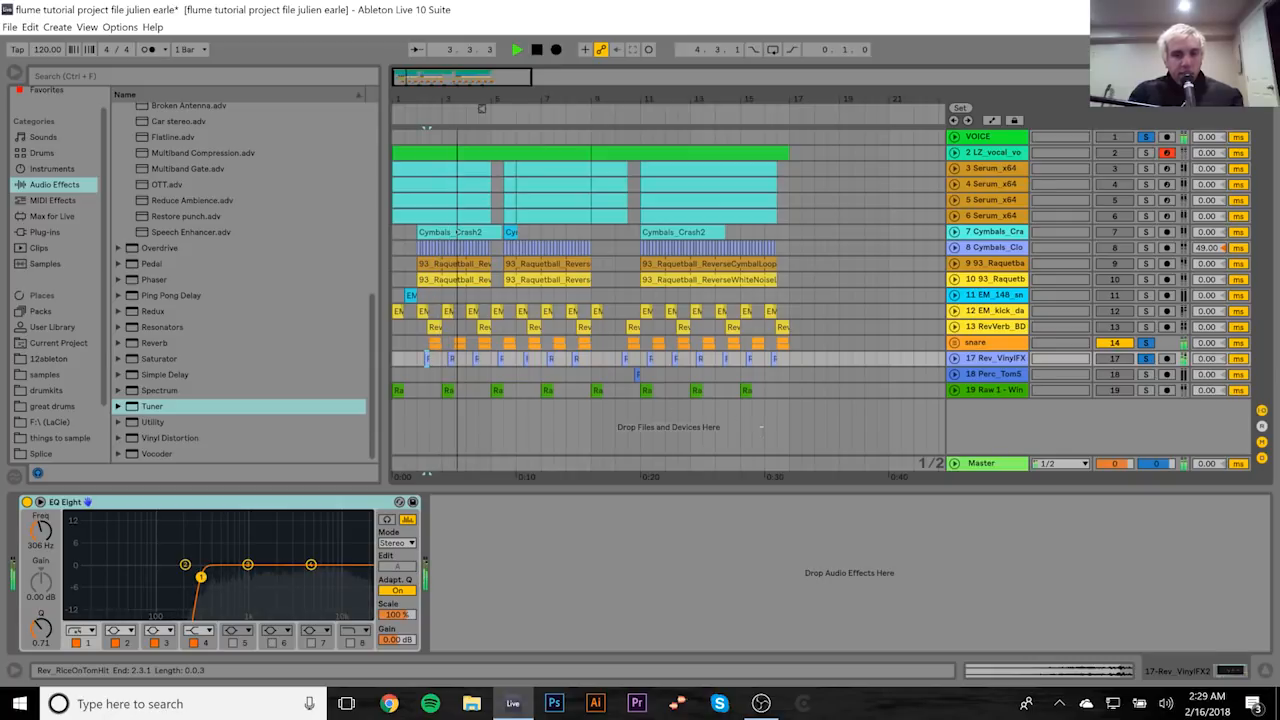
left_click(955, 359)
key("space")
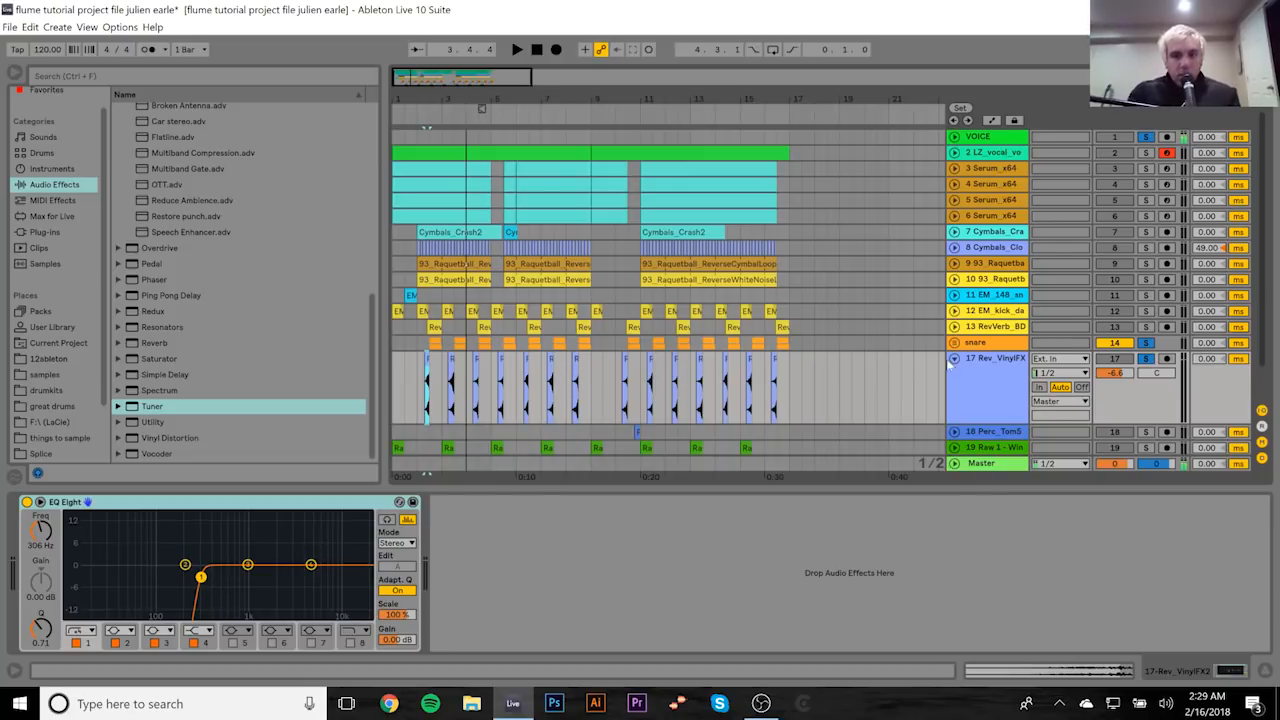
left_click(955, 359)
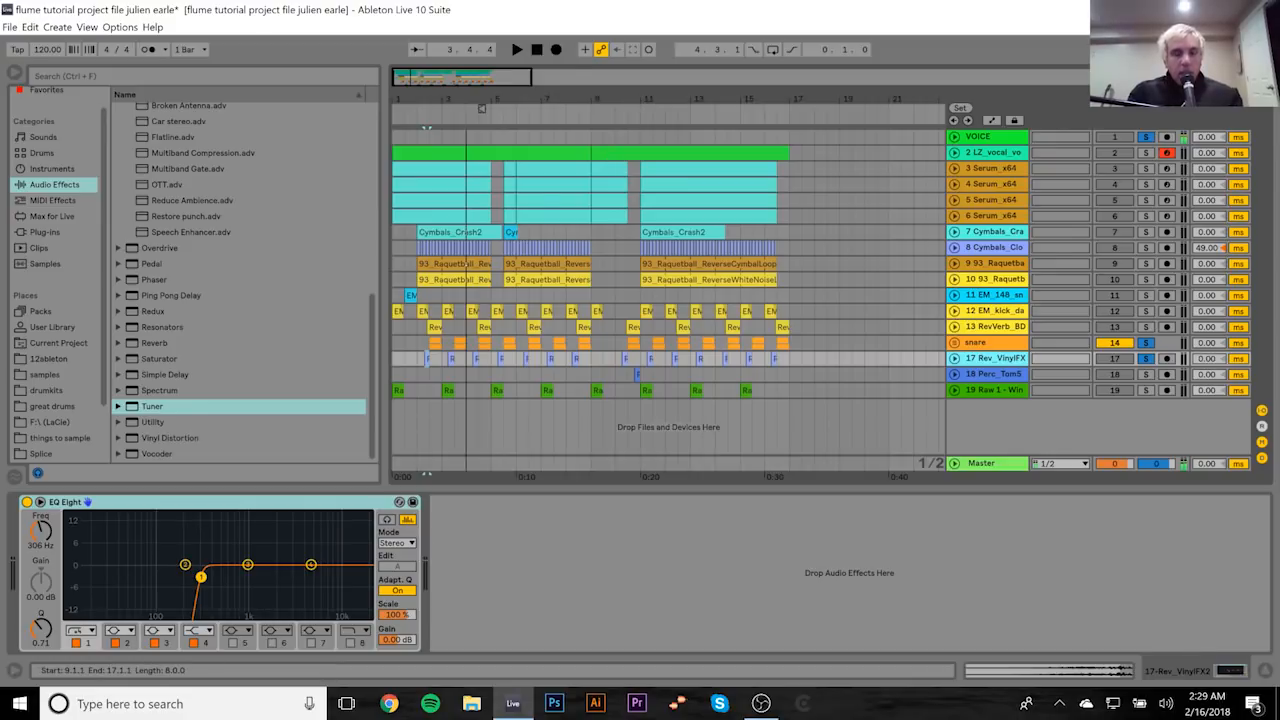
Step: Clear the track solos and play the full mix from 9.1.1 through the transition into bar 11
left_click_drag(640, 97, 640, 145)
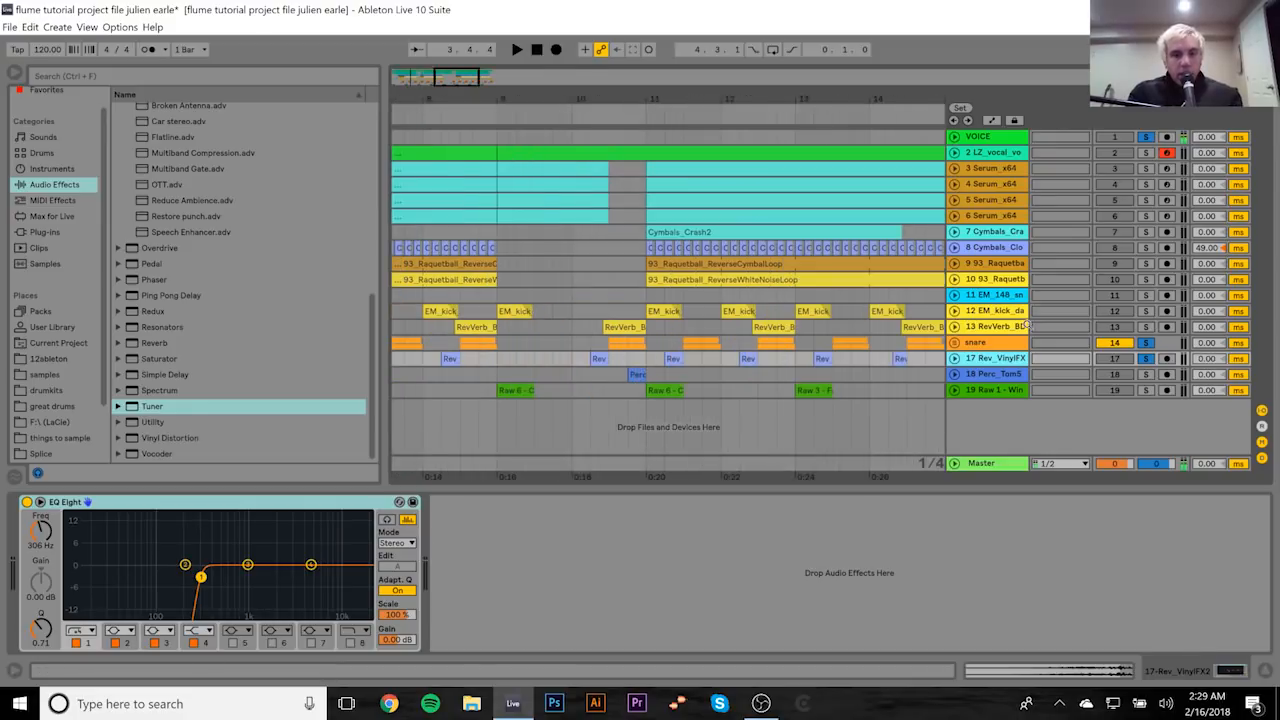
left_click(1146, 343)
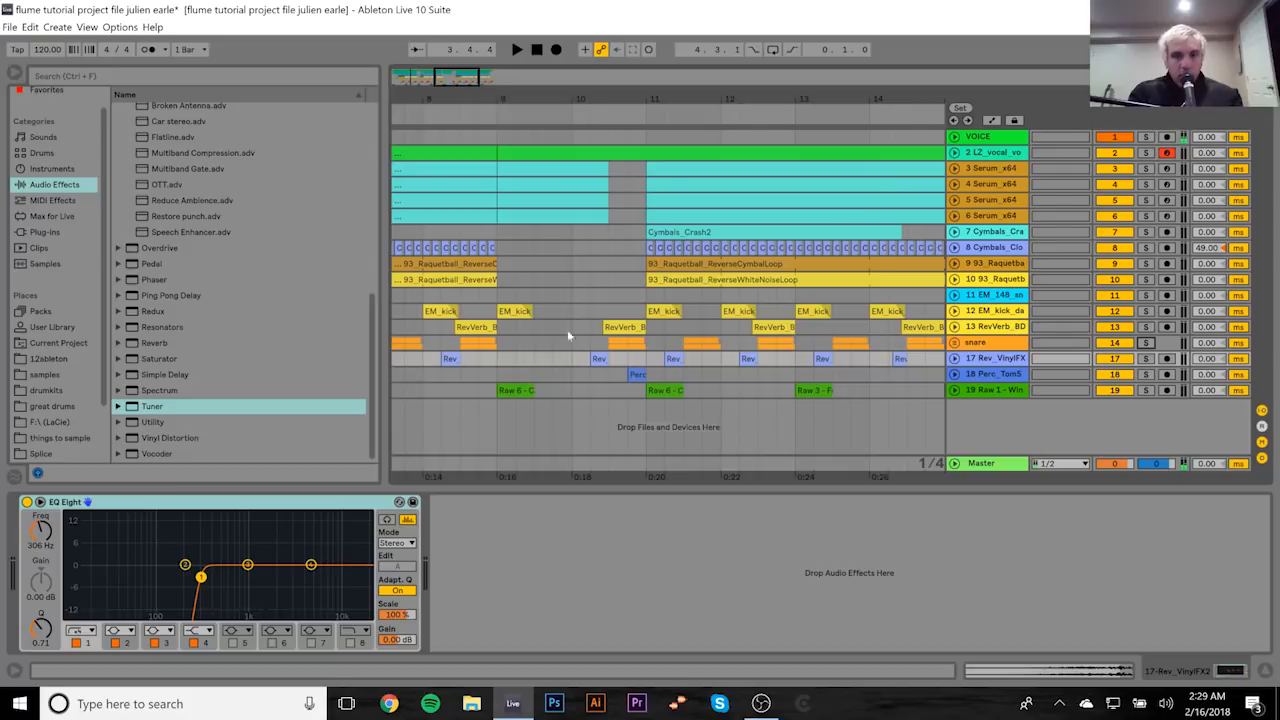
left_click(502, 363)
key("space")
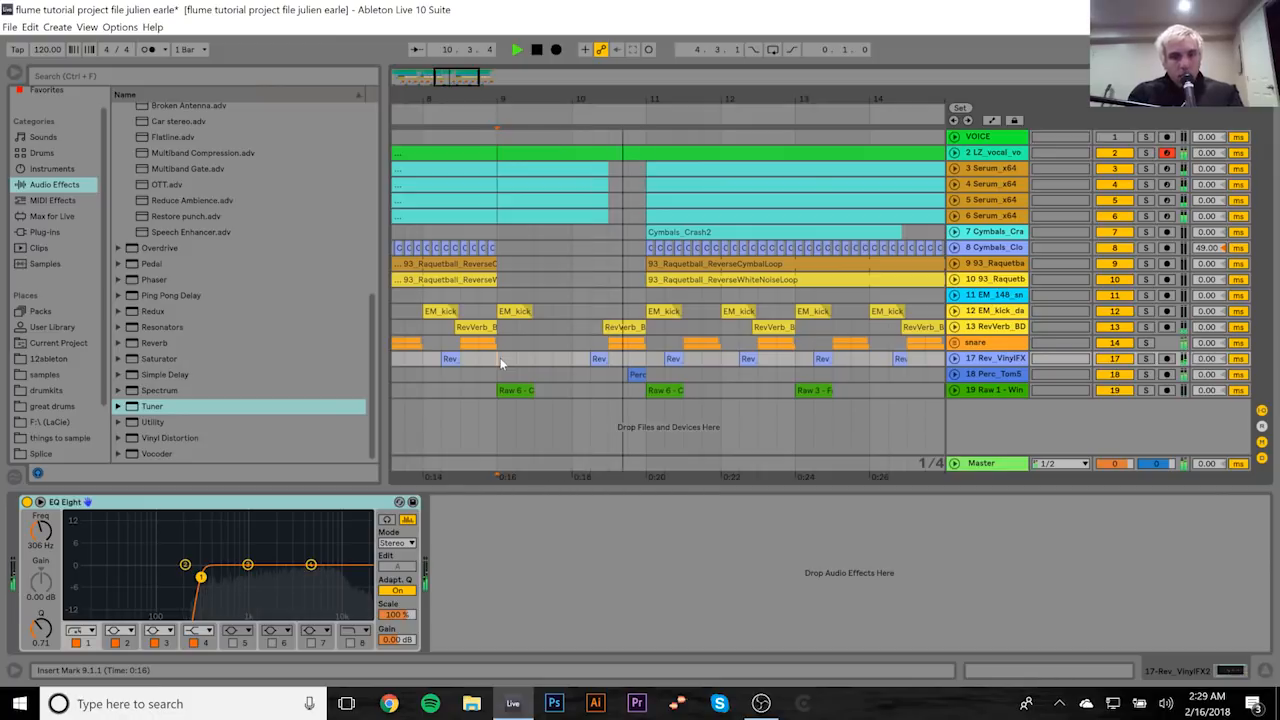
key("space")
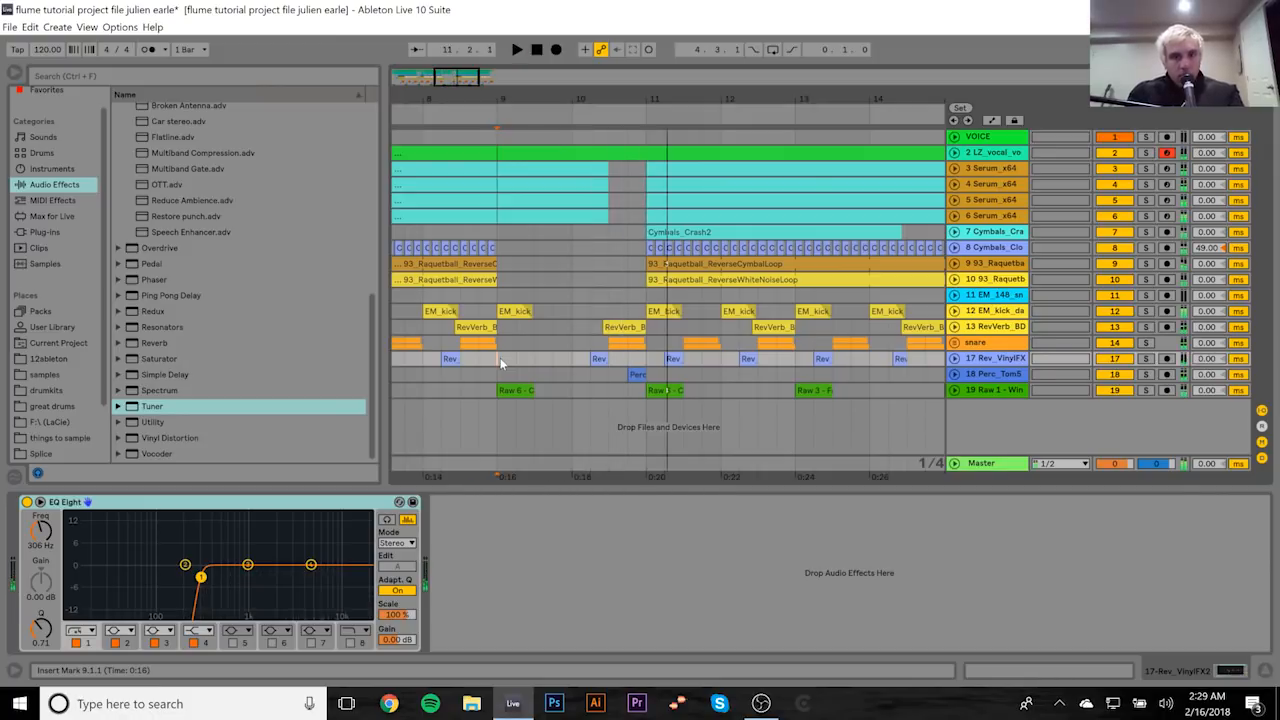
Step: Locate the Perc_Tom5 clip's sample in the browser, and inspect the clip's waveform and Transpose setting
left_click(636, 375)
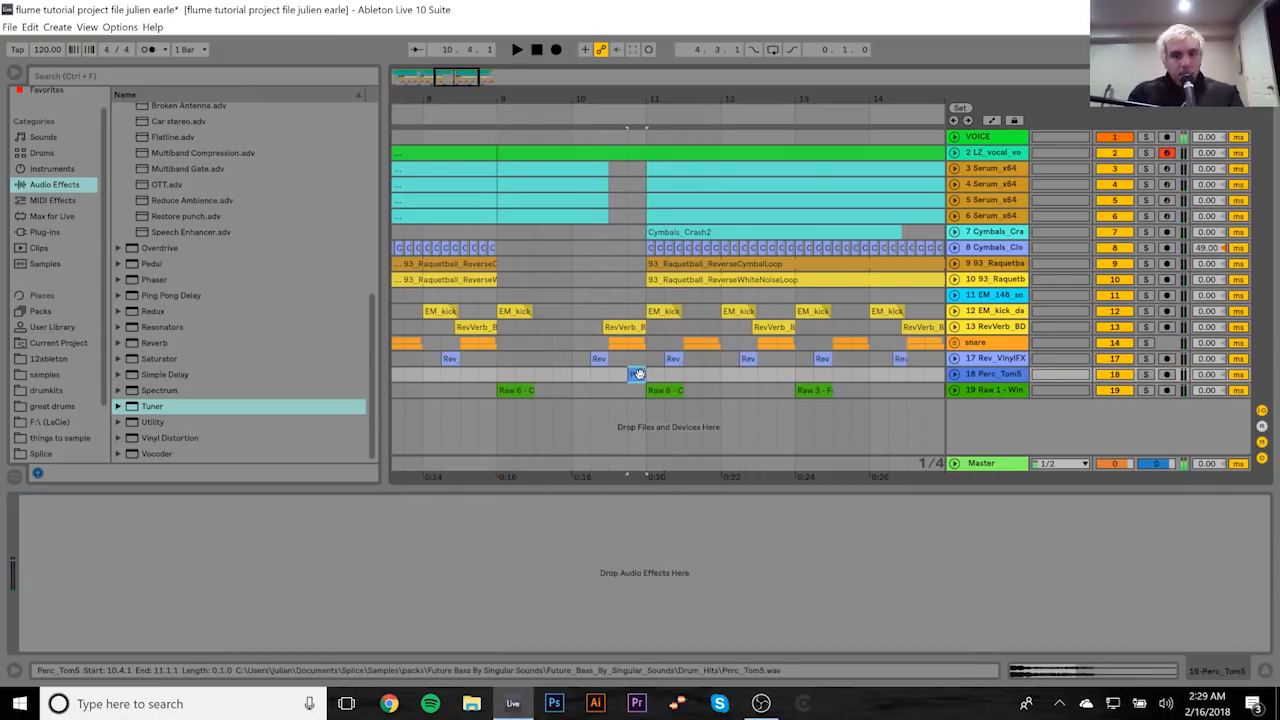
right_click(636, 375)
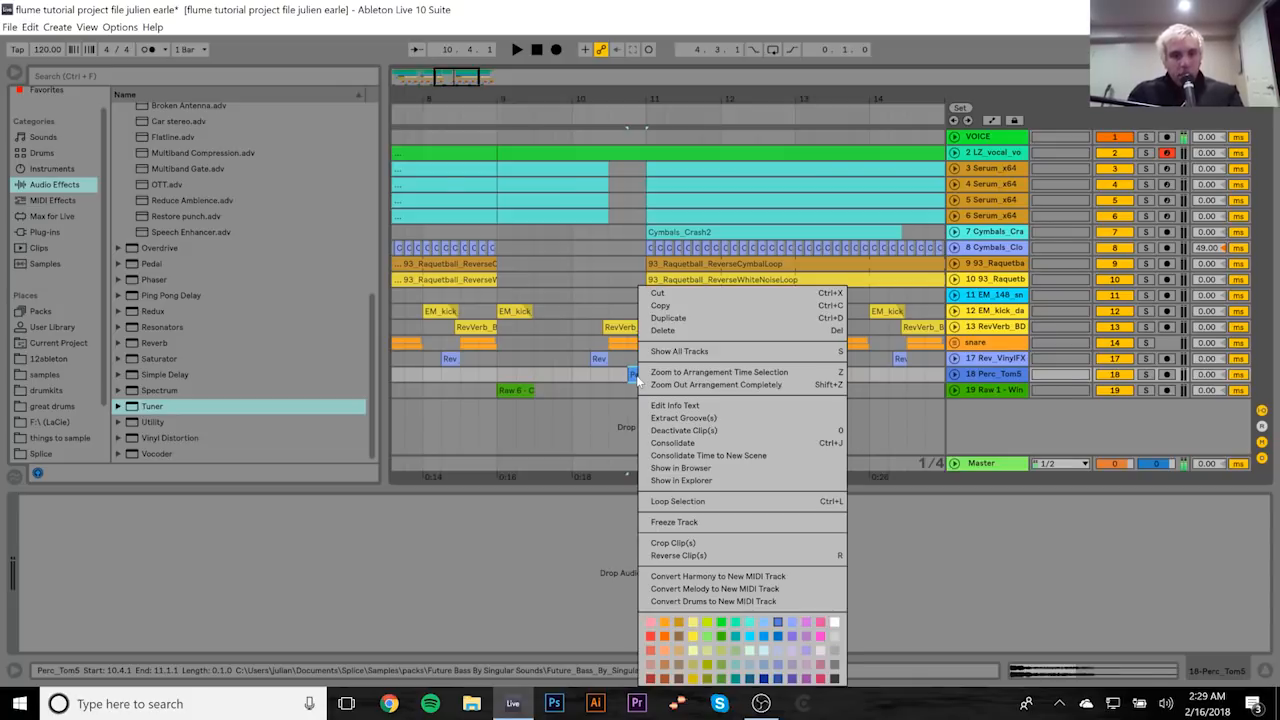
left_click(688, 469)
left_click(218, 458)
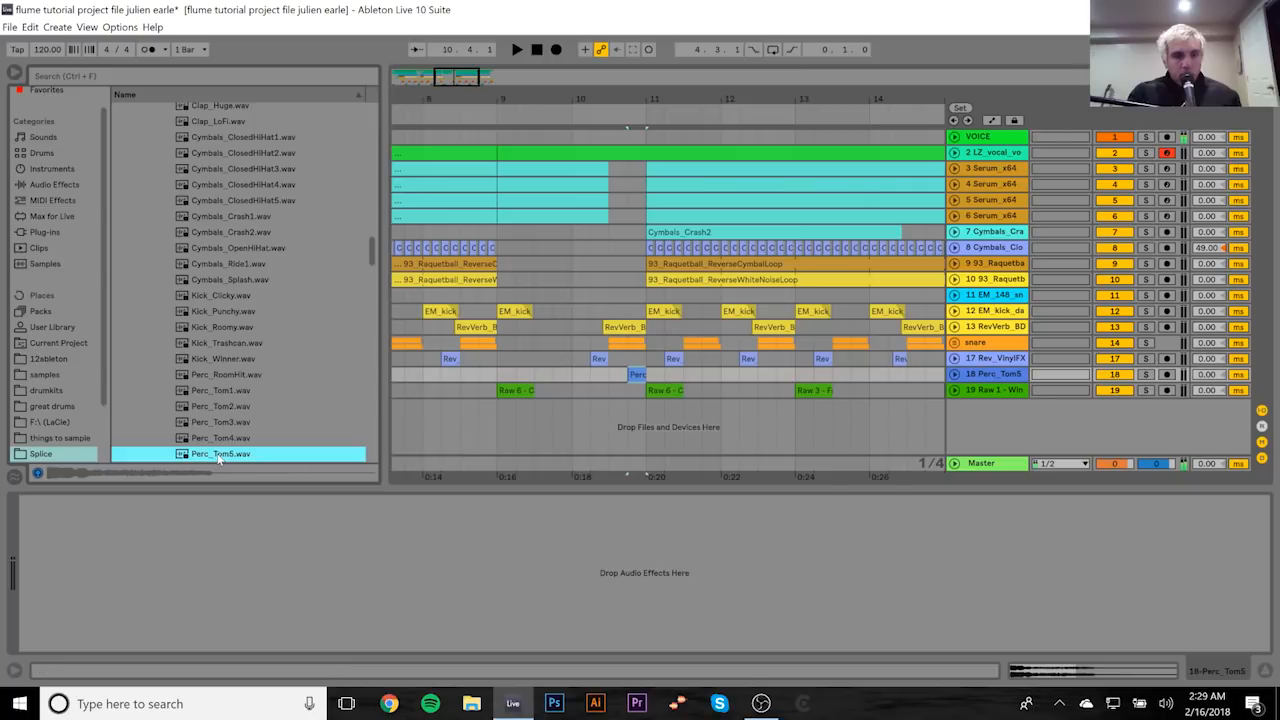
double_click(638, 374)
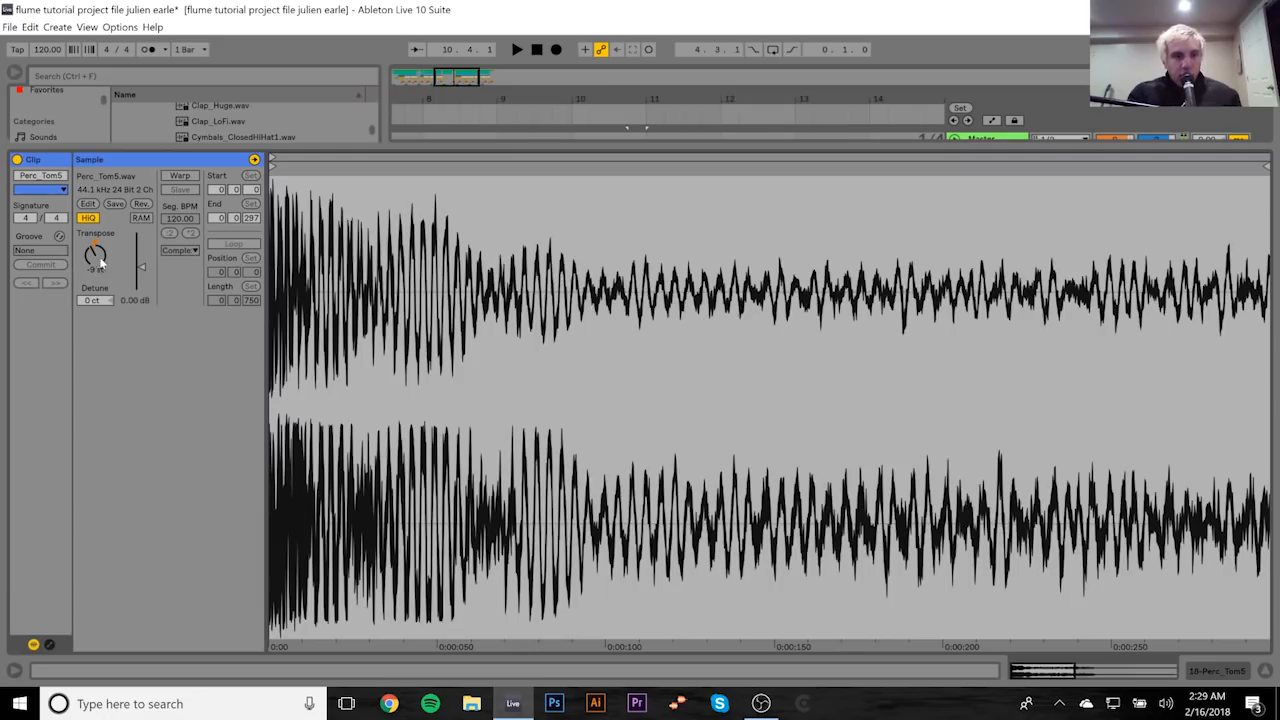
left_click(1217, 677)
Step: Play the arrangement from 10.3.1 to hear the tom hit leading into bar 11
left_click(612, 378)
key("space")
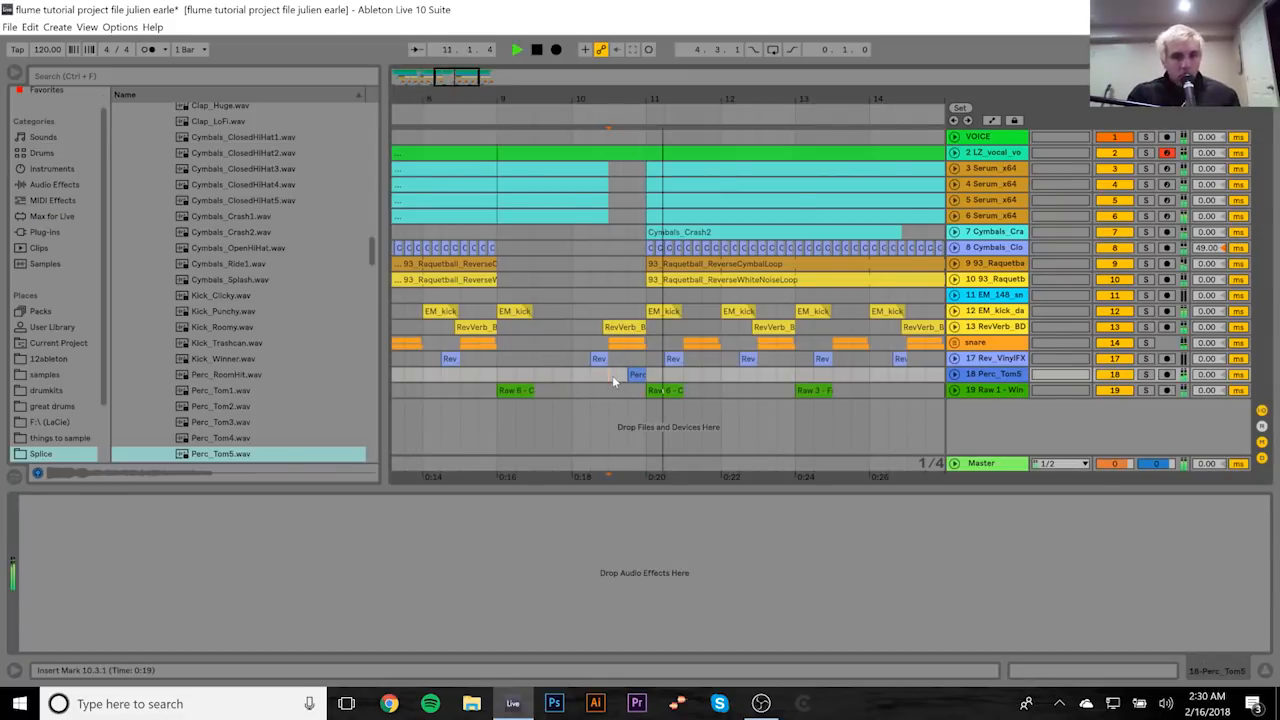
key("space")
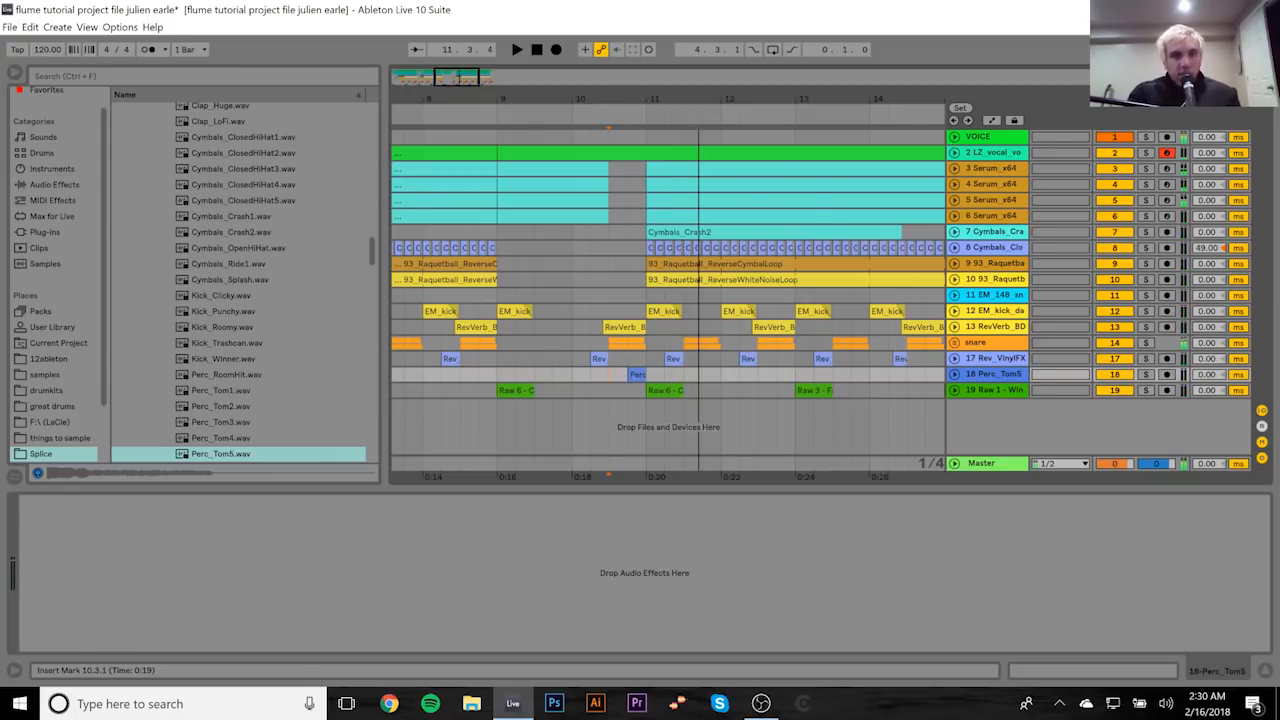
Step: Select the Raw 1 track, solo it along with the VOICE track, and play from its first clip at 1.1.1
double_click(558, 100)
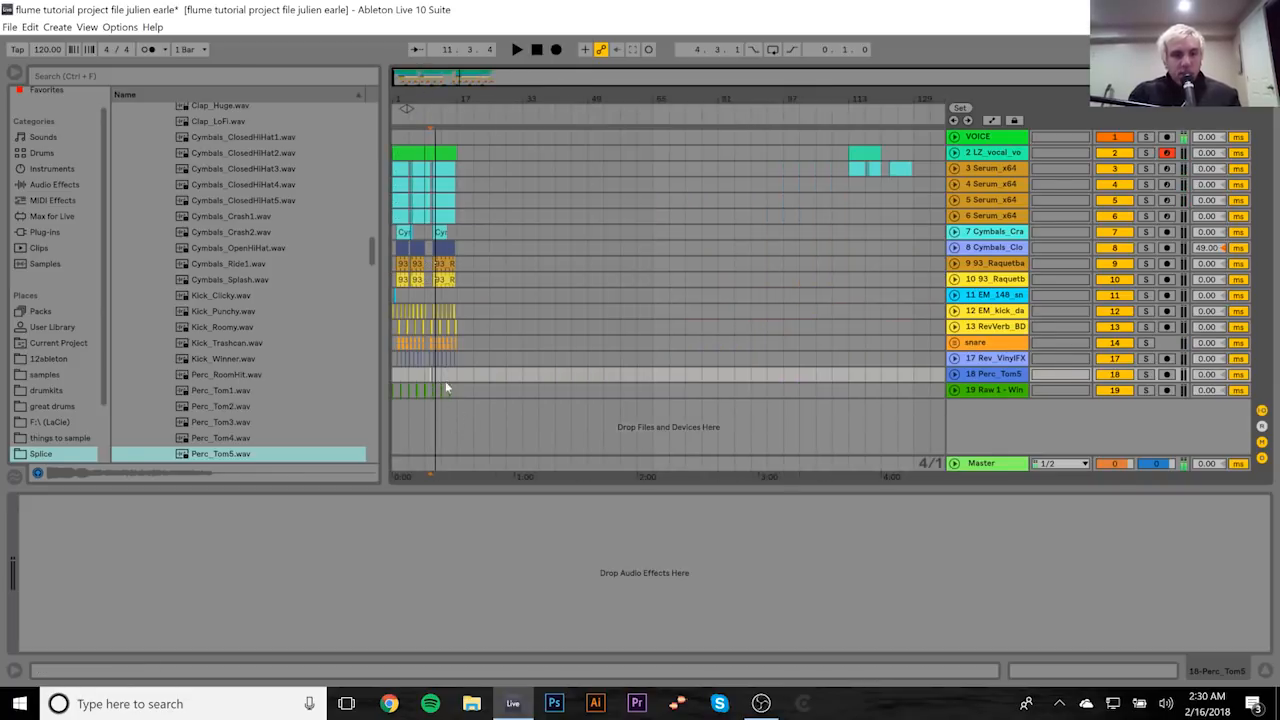
left_click_drag(406, 100, 410, 160)
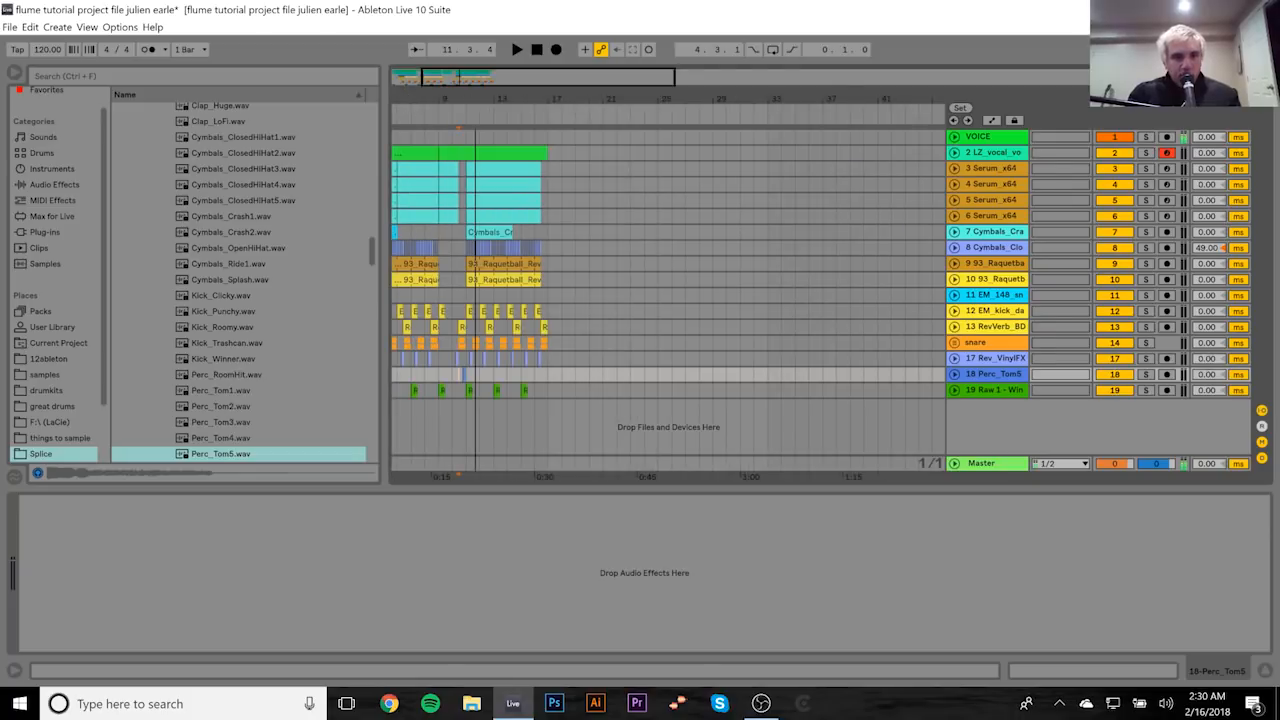
left_click_drag(495, 100, 460, 108)
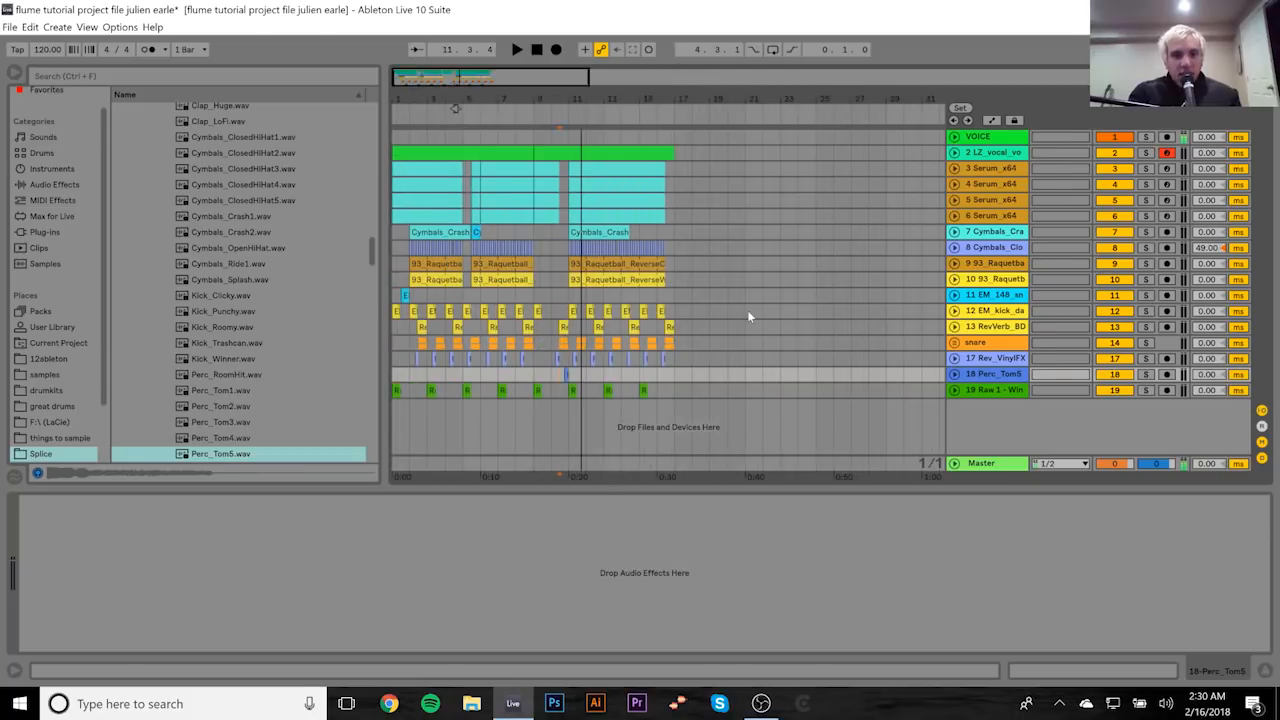
left_click(996, 389)
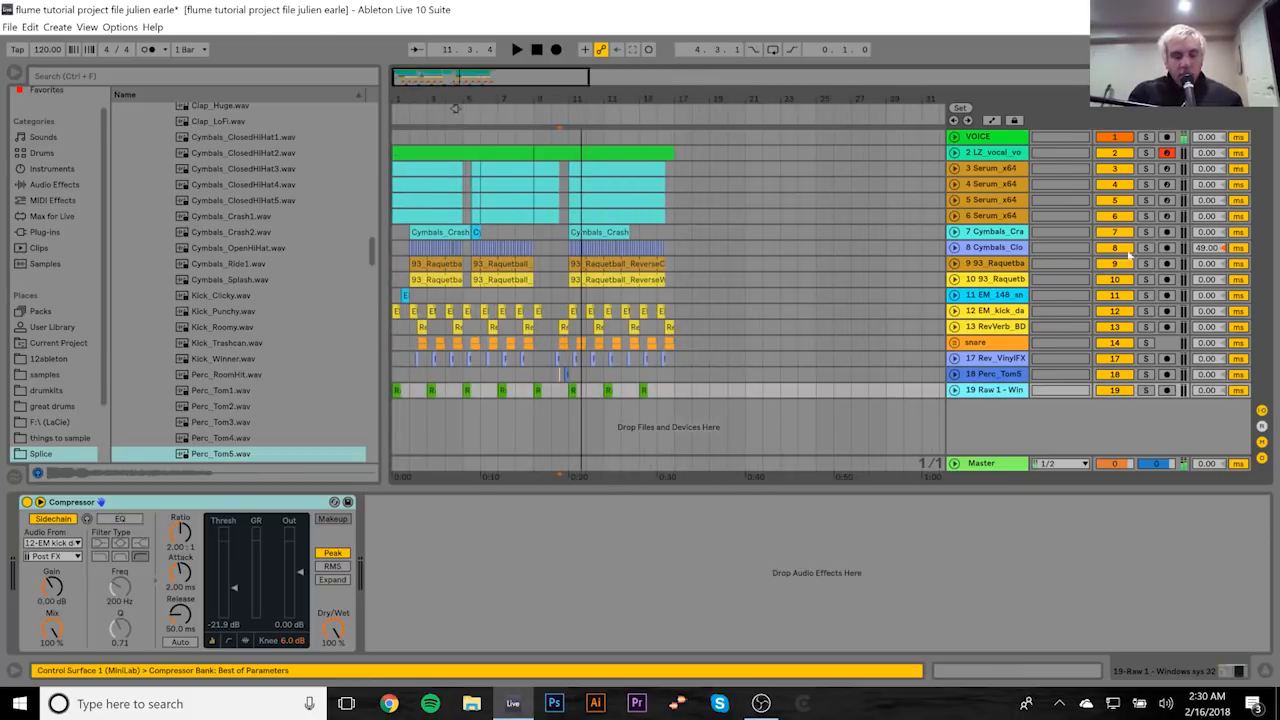
left_click(1147, 138)
left_click(1145, 389, "ctrl")
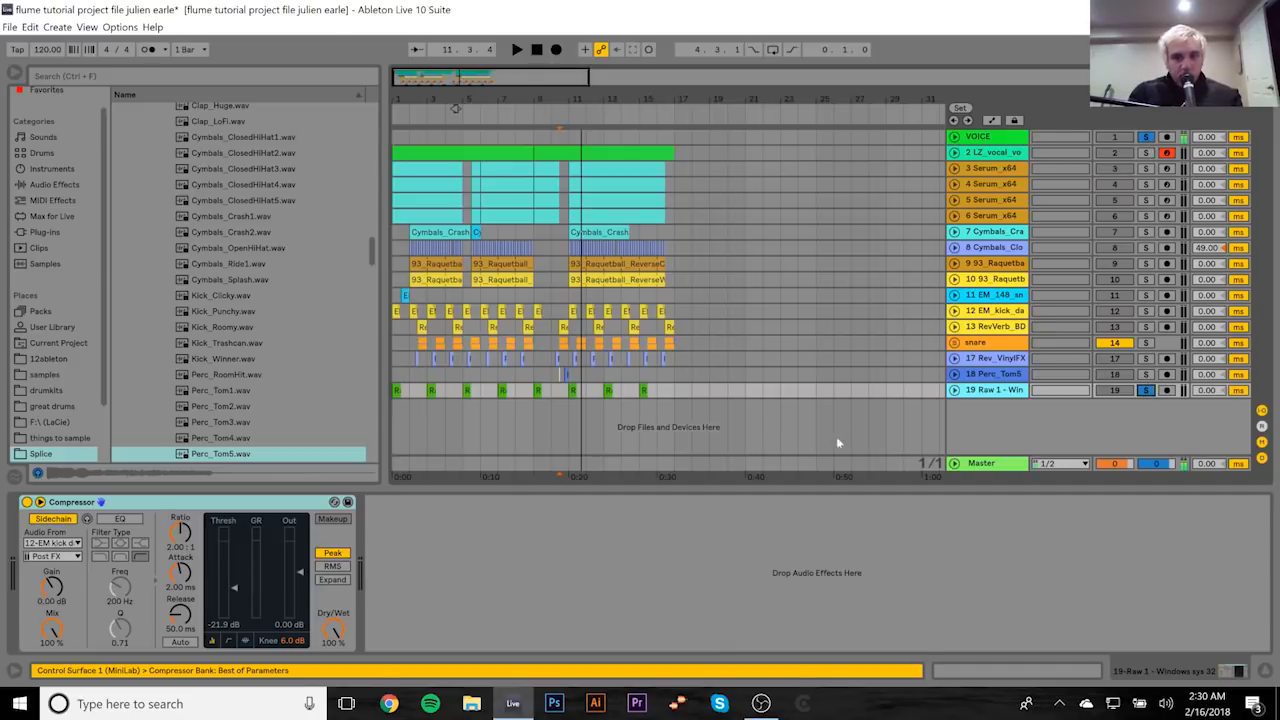
left_click(406, 410)
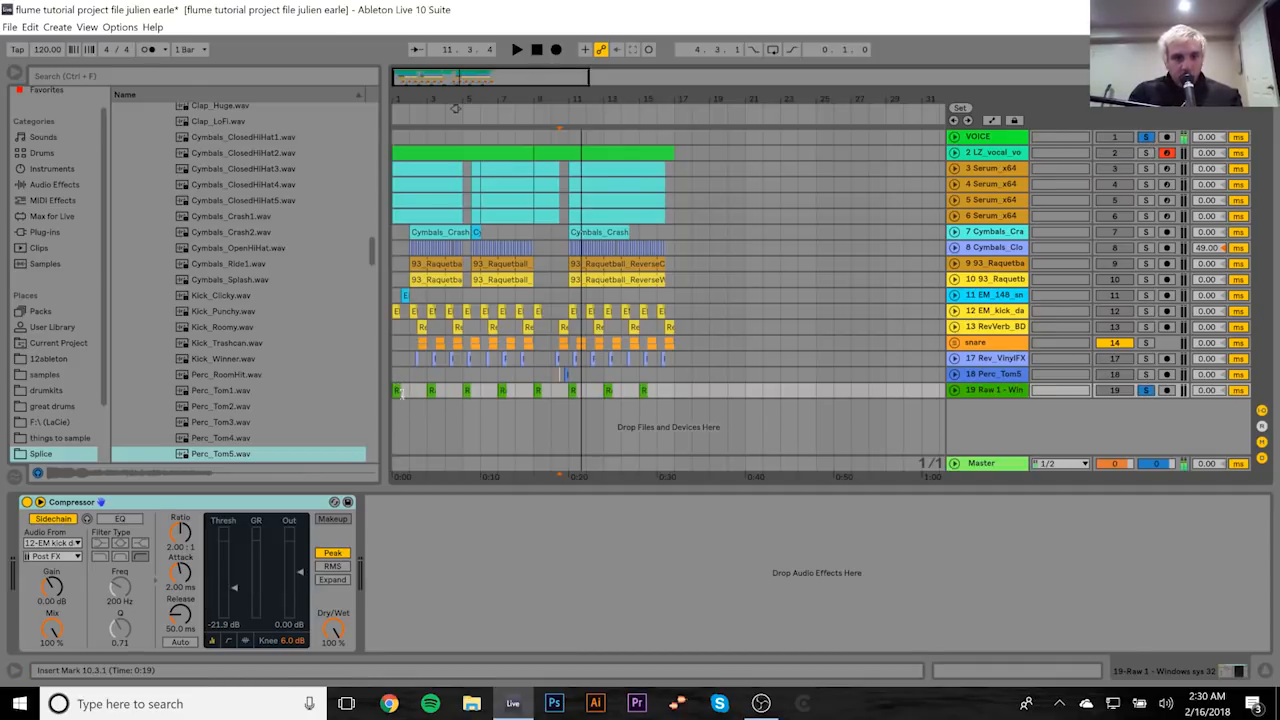
left_click(397, 389)
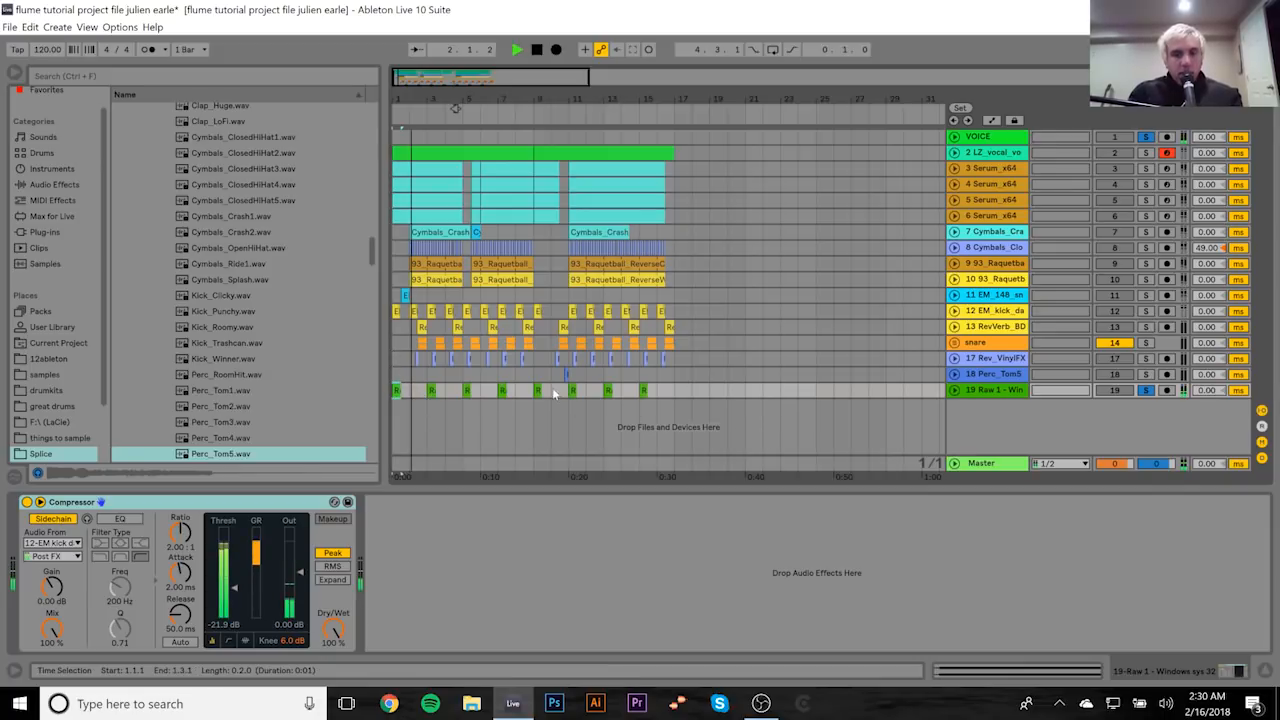
Step: Show the first Raw 1 clip's sample in the browser, and audition it along with Raw 2 - Windows SXS.wav
right_click(397, 390)
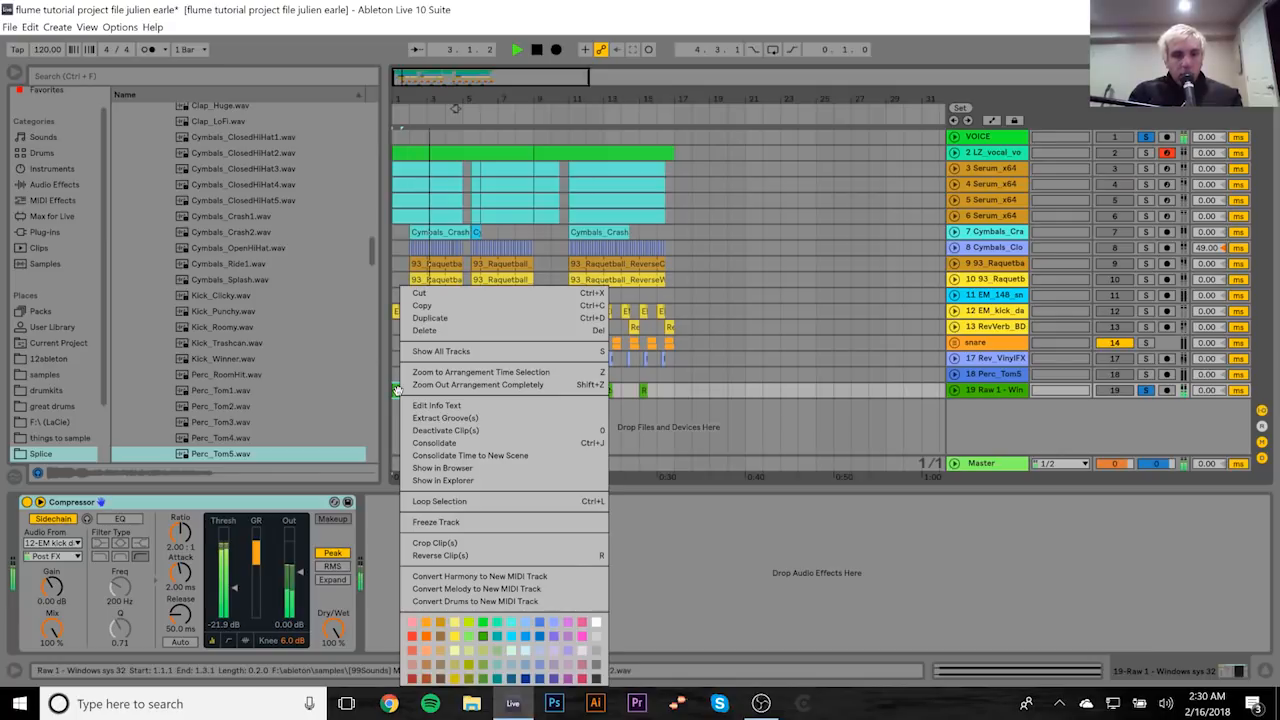
left_click(454, 467)
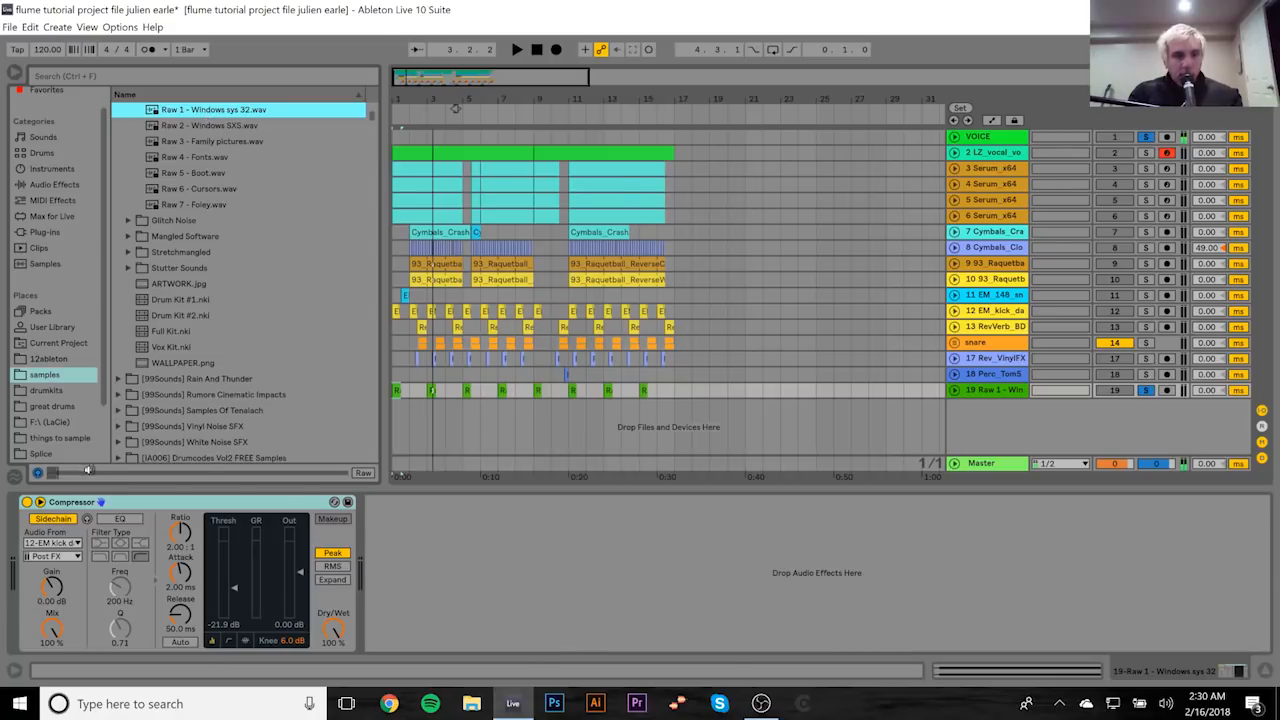
left_click(132, 475)
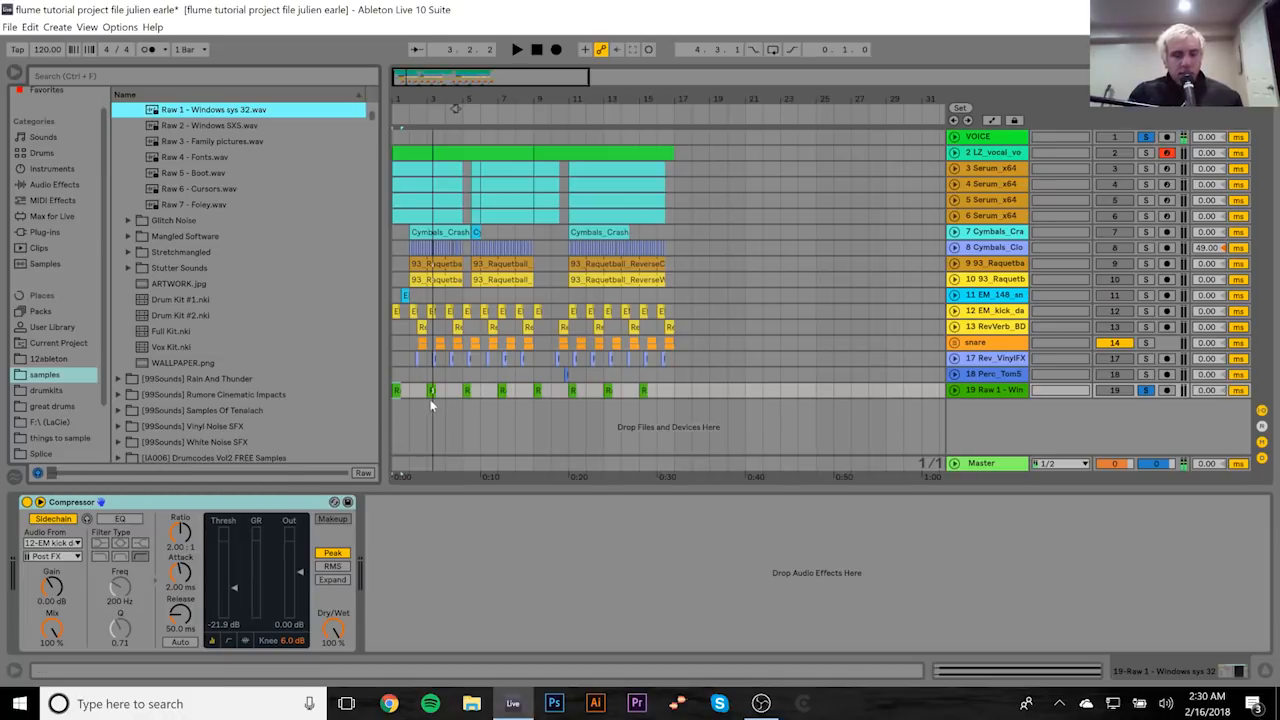
left_click(233, 124)
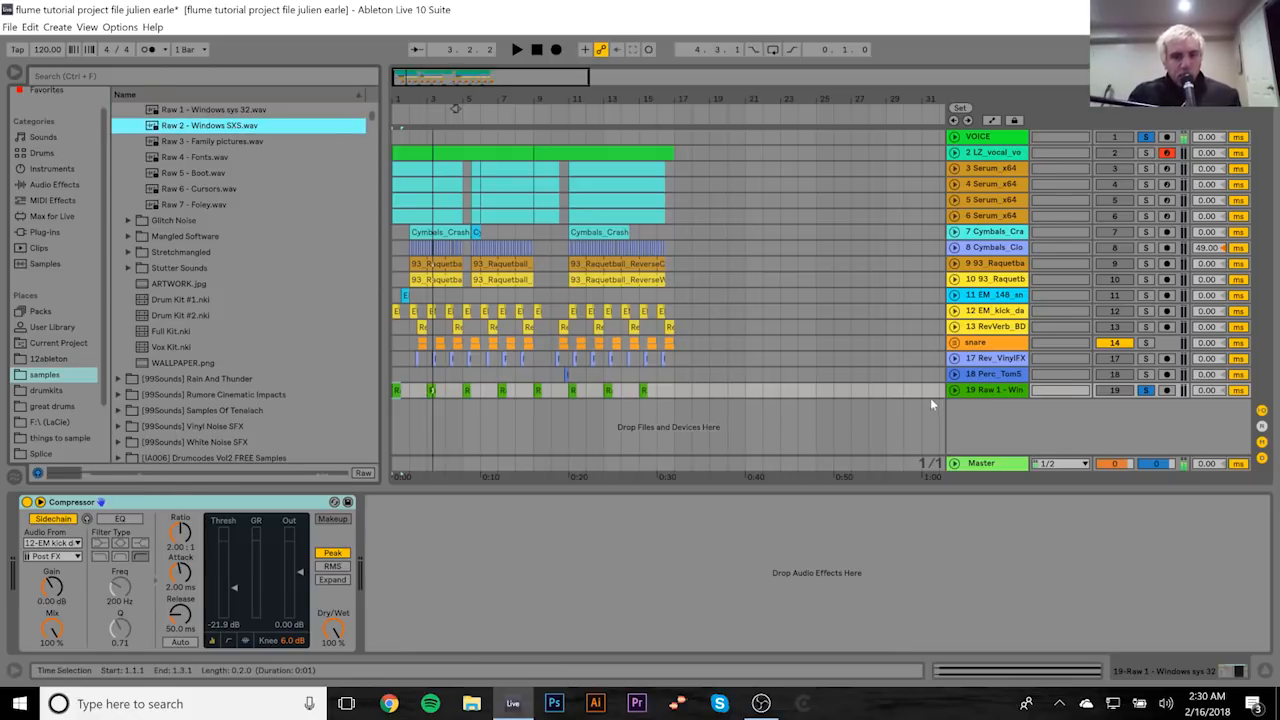
Step: Unfold the Raw 1 track and examine how its clips line up with the kick and snare clips in the opening bars
key("u")
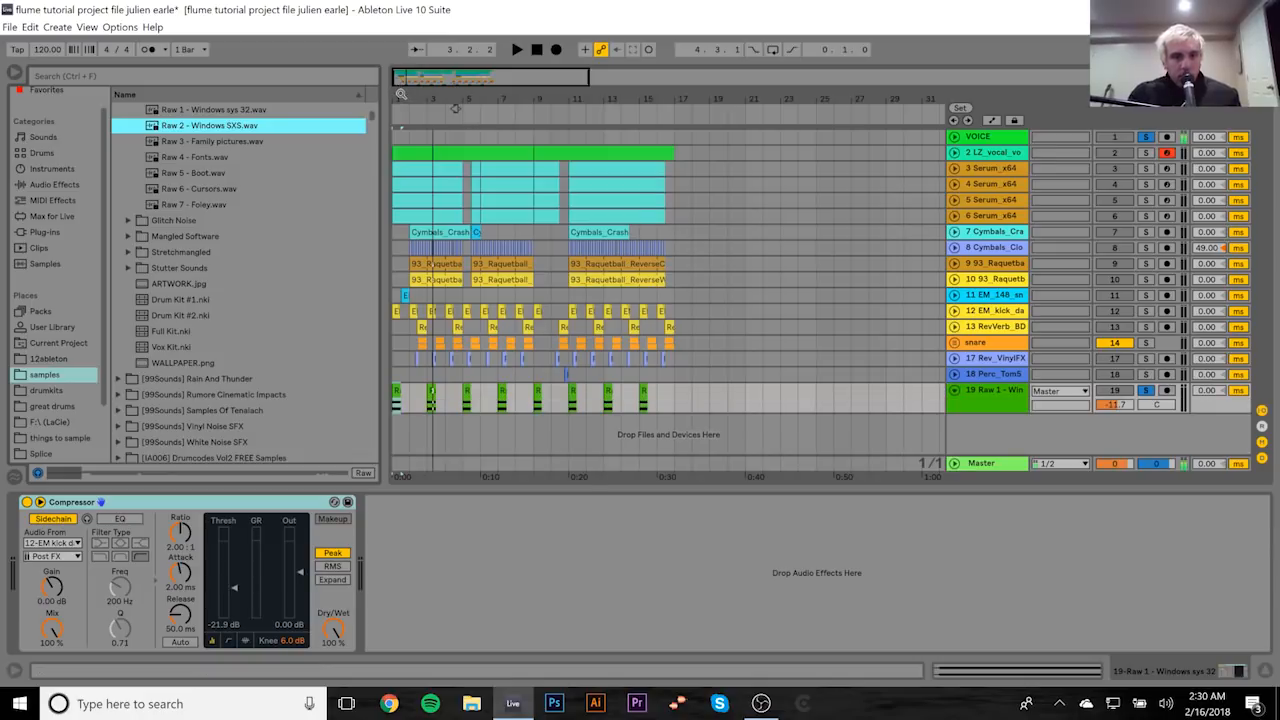
left_click_drag(402, 96, 402, 112)
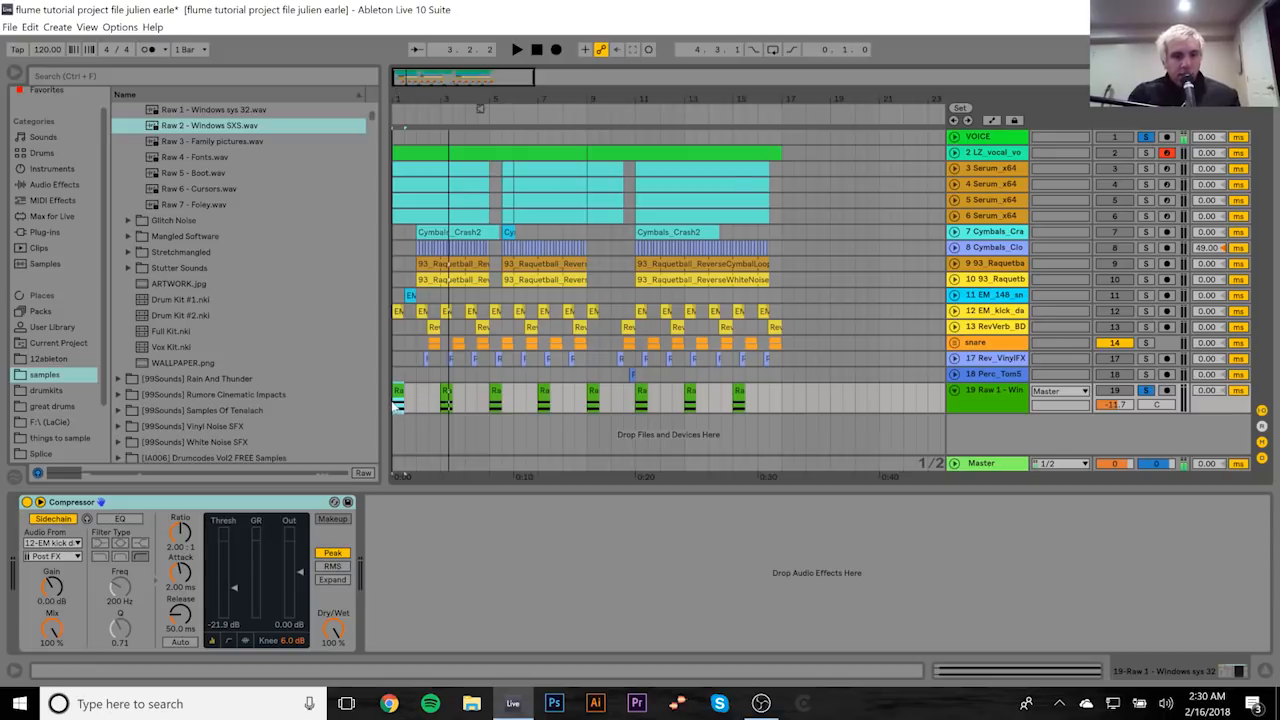
scroll(394, 407, "up", 10)
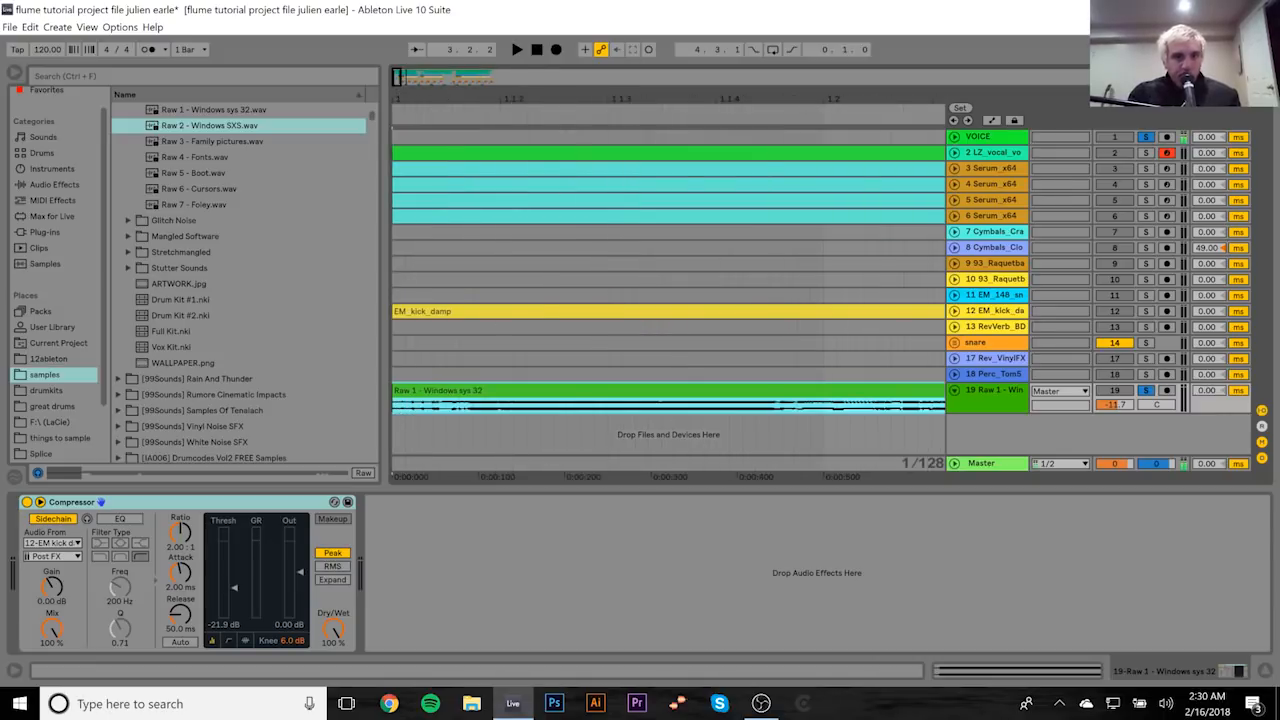
left_click_drag(410, 98, 430, 101)
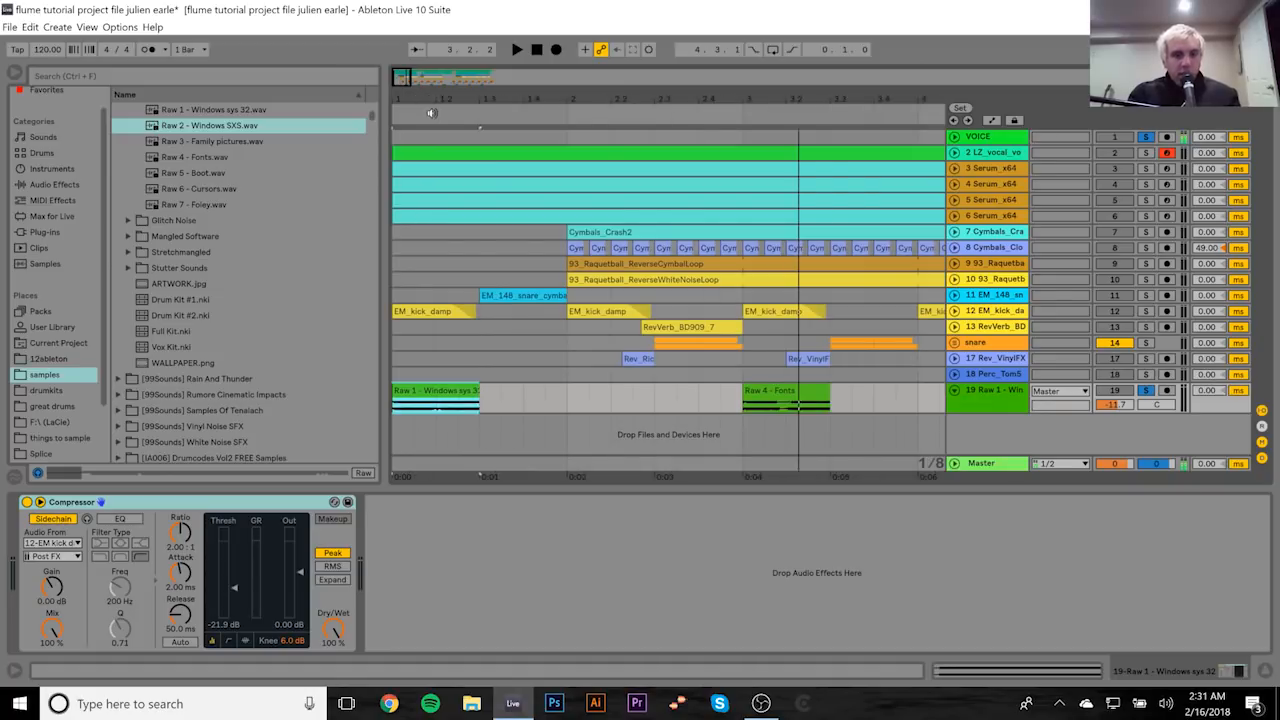
left_click(443, 402)
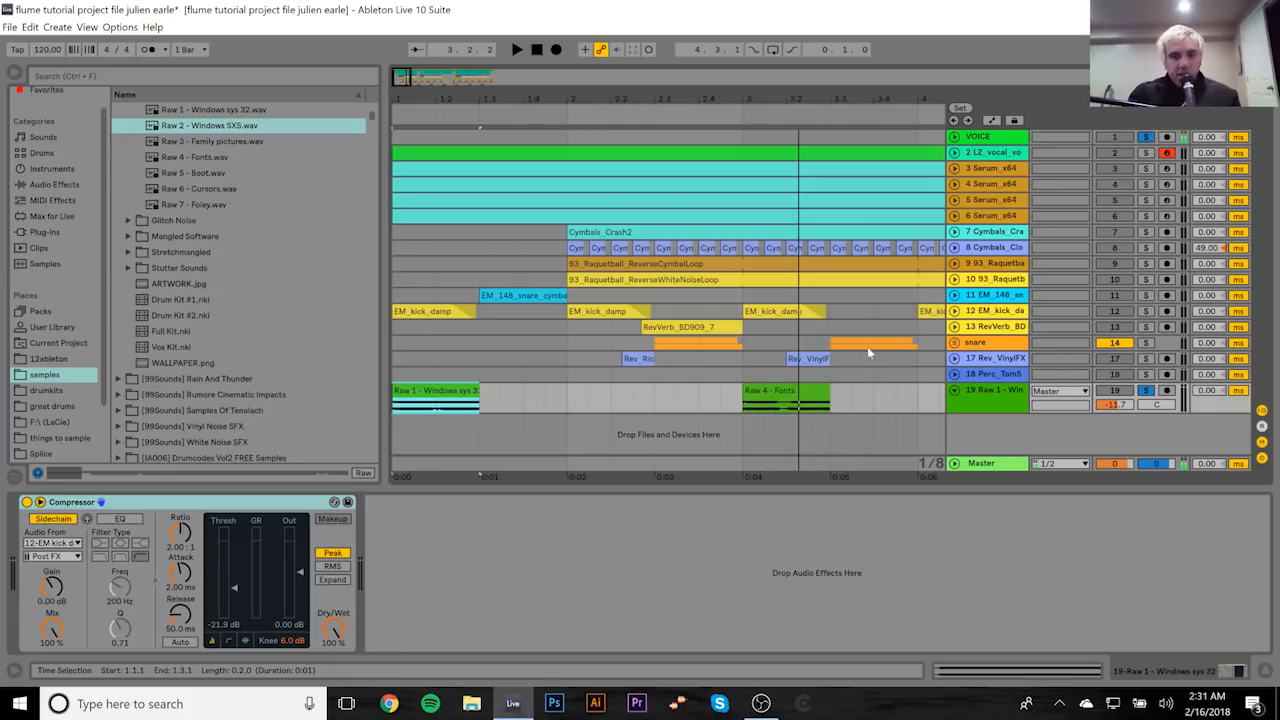
left_click_drag(480, 128, 508, 107)
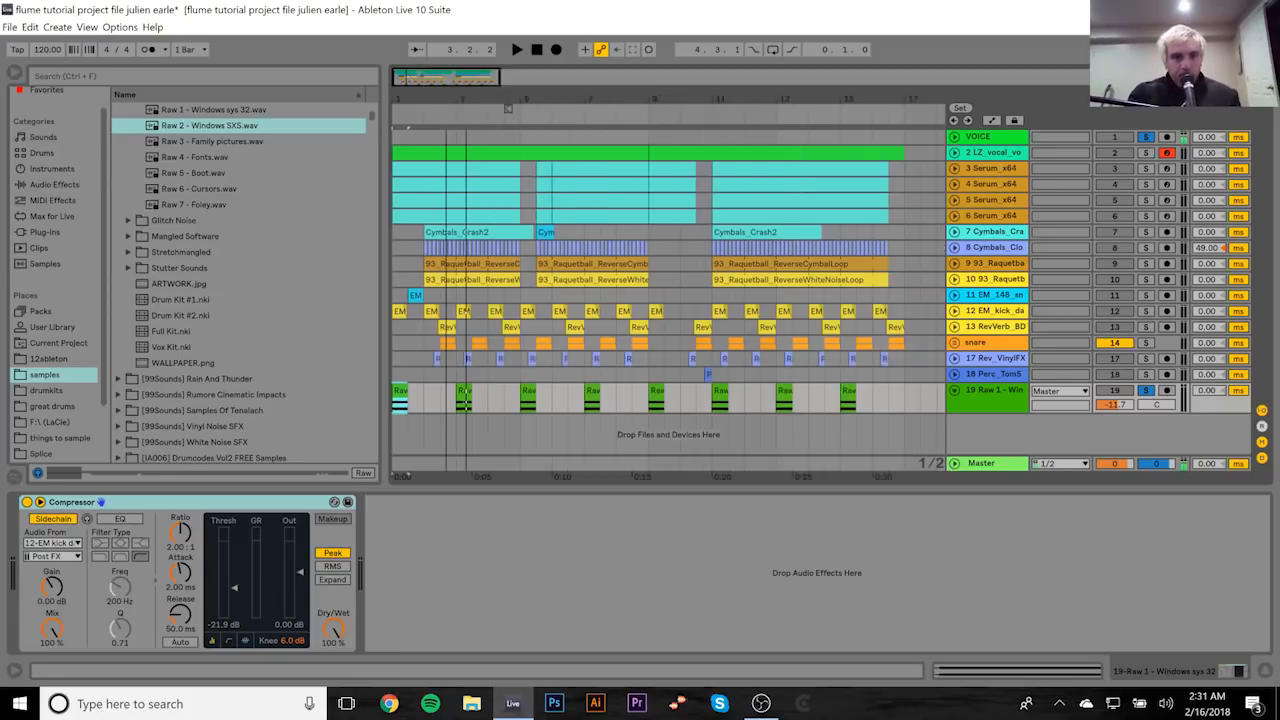
key("minus")
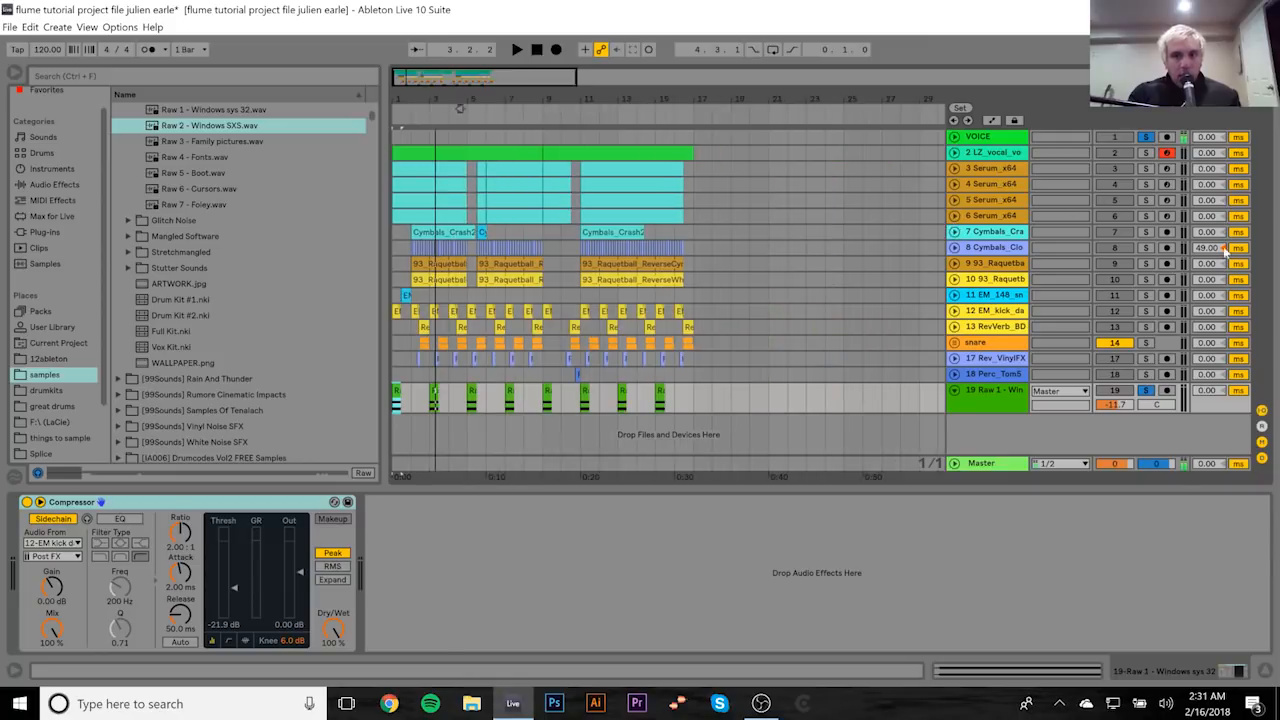
Step: Switch the solo from the Raw 1 track to the vocal and first two Serum tracks, unfolding the vocal and first Serum tracks
left_click(1147, 391)
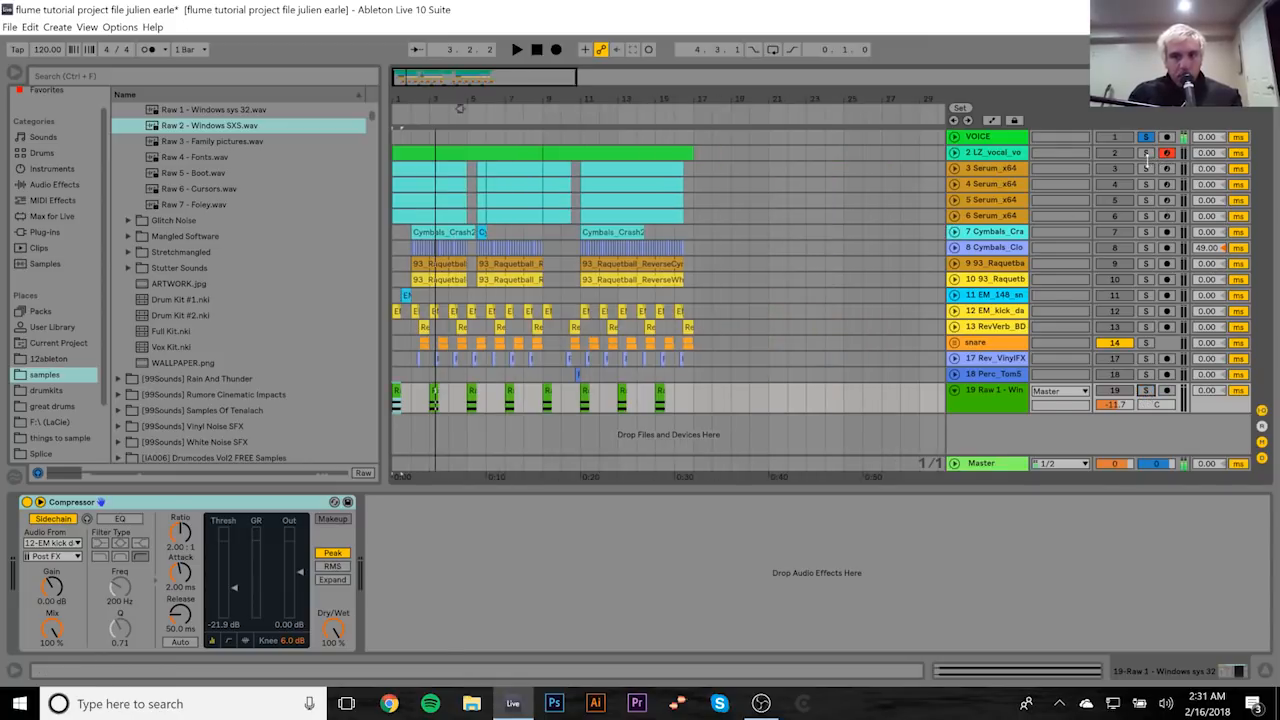
left_click_drag(1148, 155, 1148, 186)
left_click(954, 168)
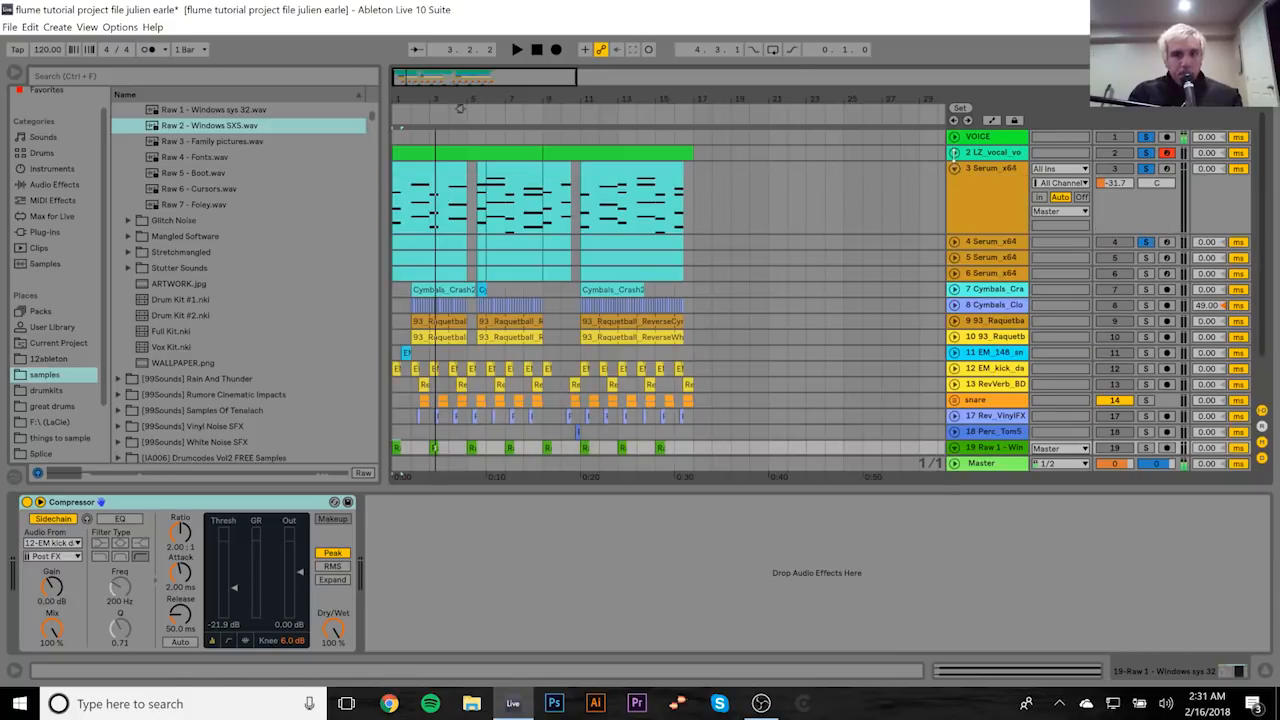
left_click(954, 153)
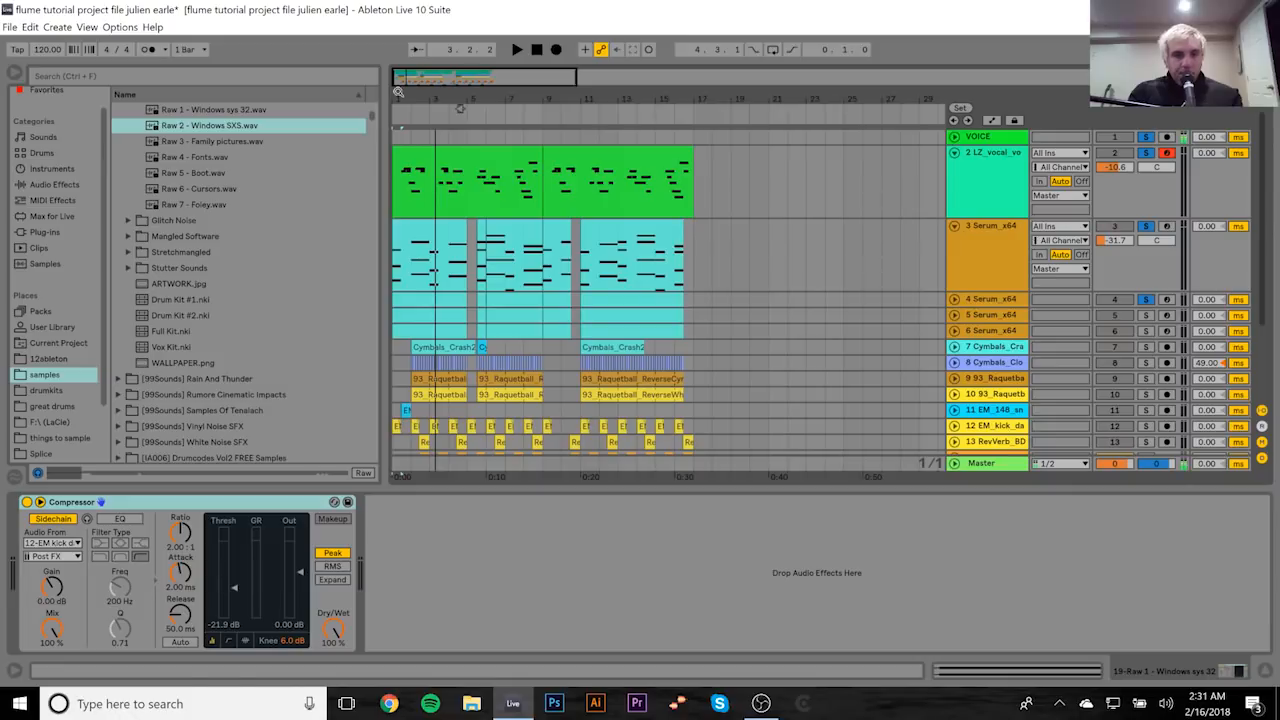
Step: Play the soloed vocal and Serum chords from the start of the first Serum clip at 1.1.1, and stop before bar 2
left_click_drag(398, 92, 441, 197)
left_click(439, 228)
key("space")
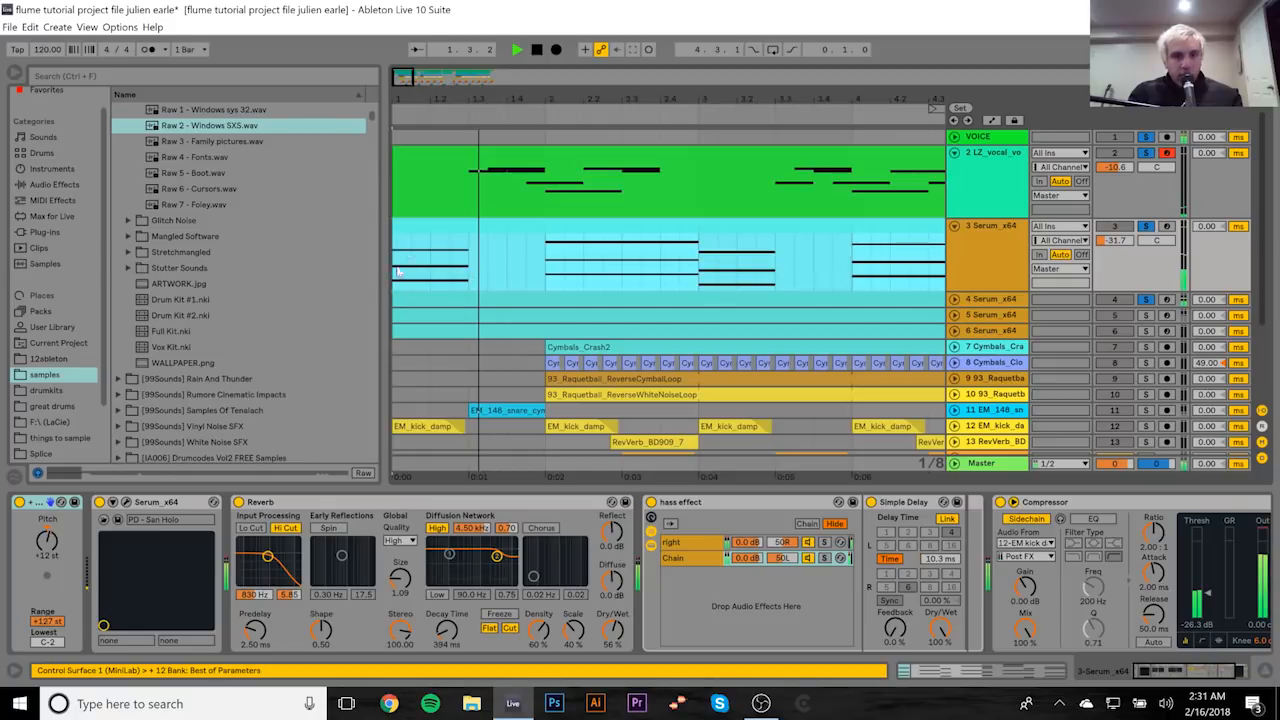
left_click(537, 185)
key("space")
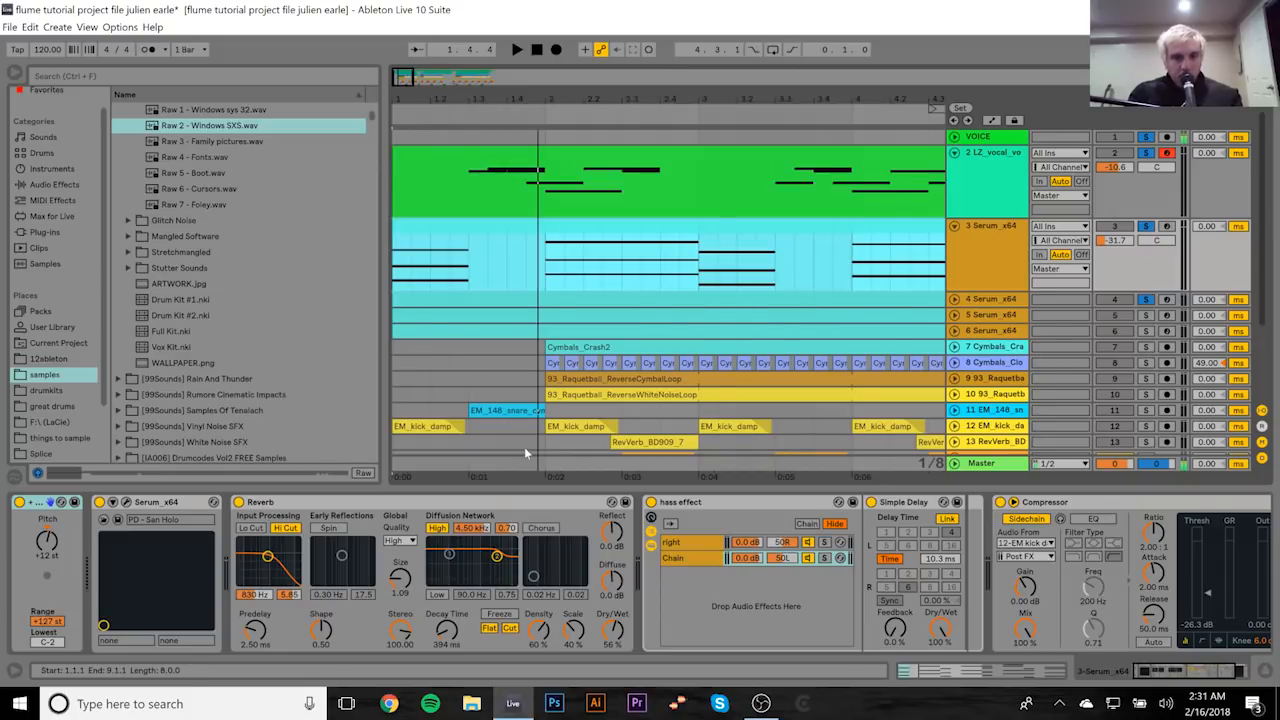
Step: Turn off all track solos and fold the first Serum track, then select the first LZ_vocal clip
scroll(525, 454, "down", 5)
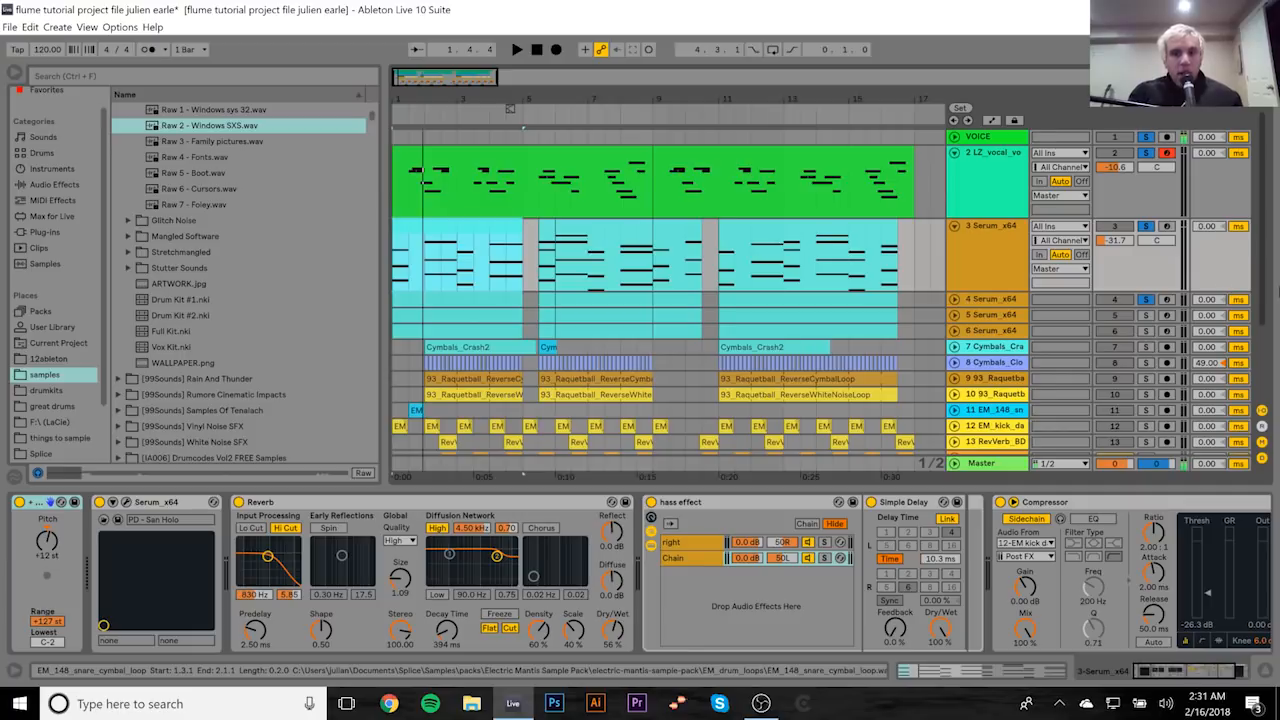
left_click(1146, 299)
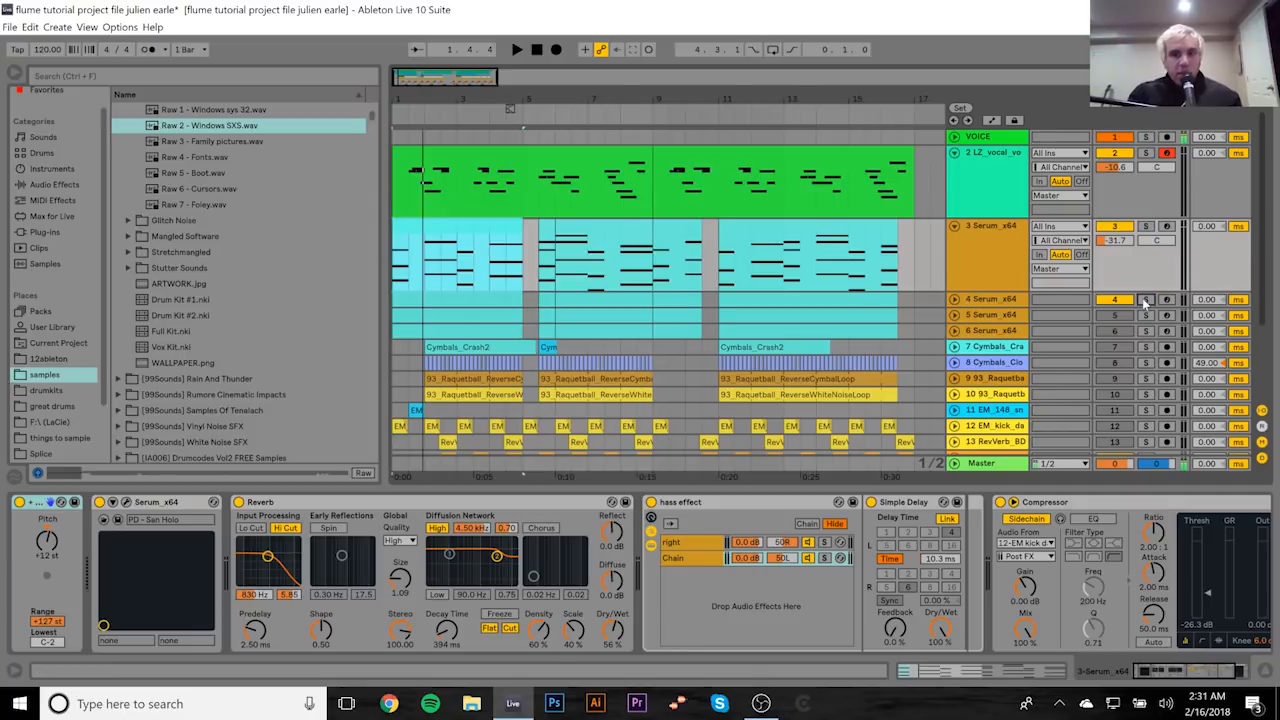
left_click(955, 225)
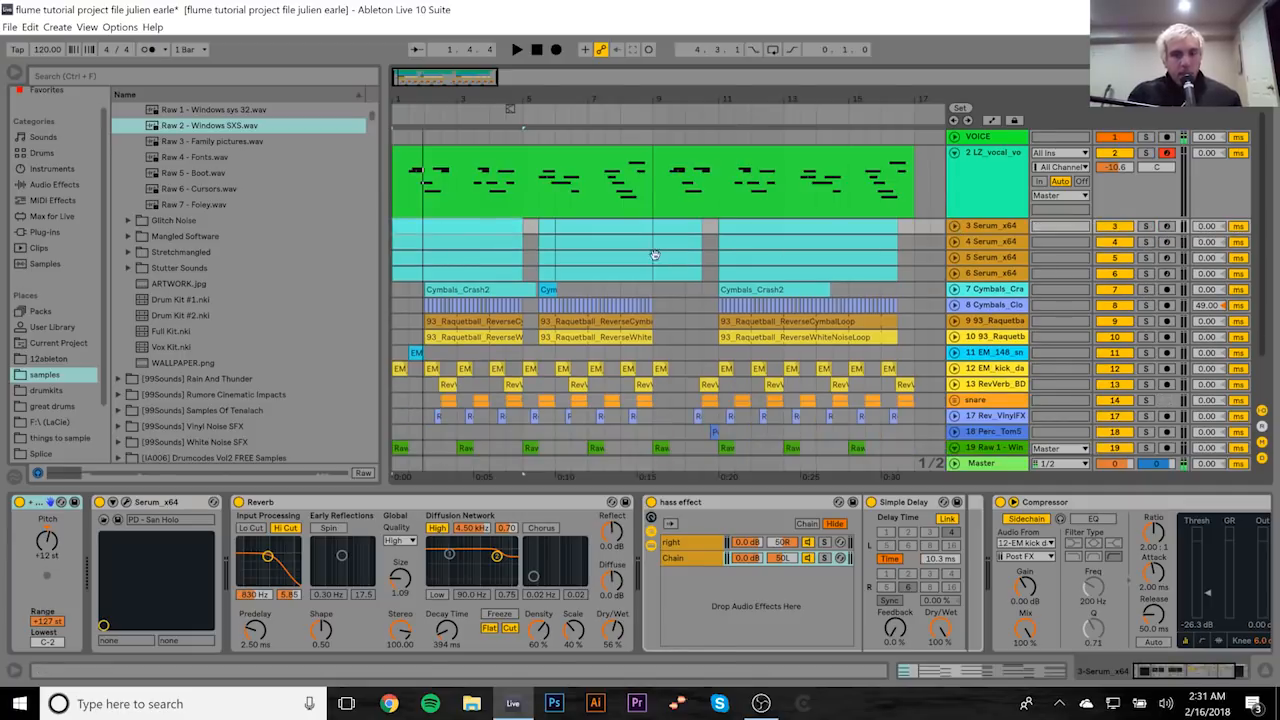
left_click(445, 163)
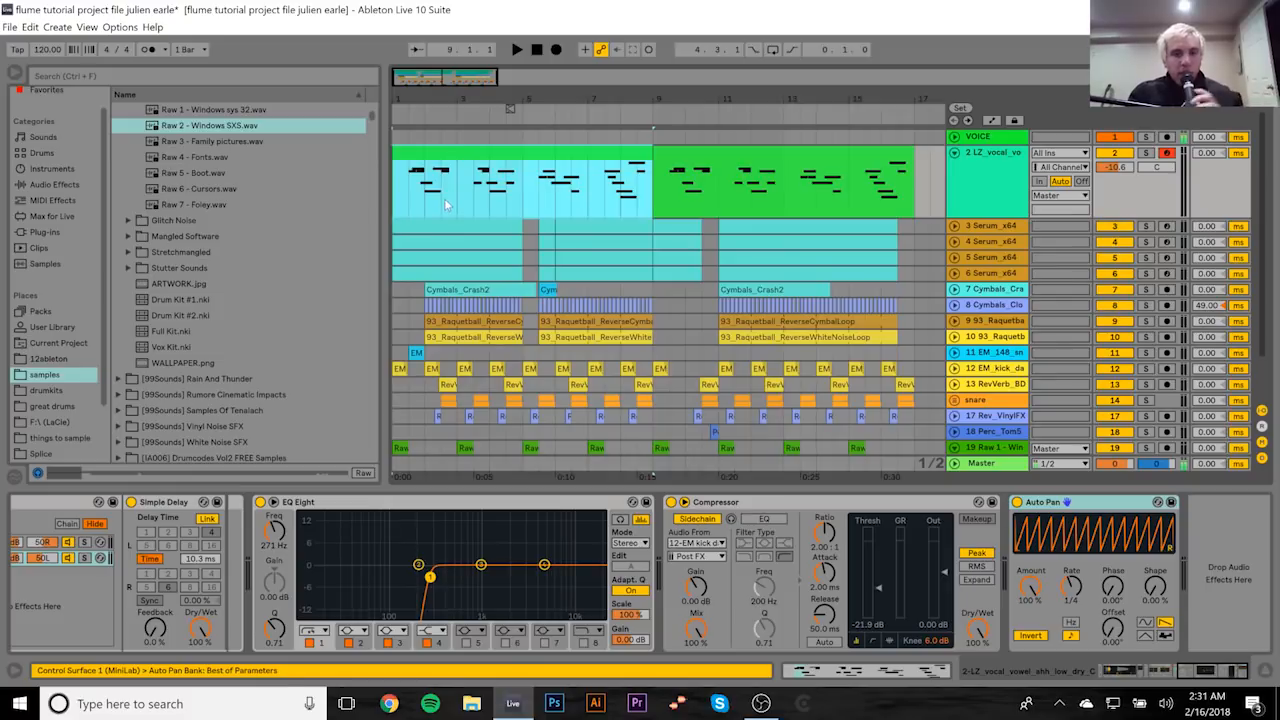